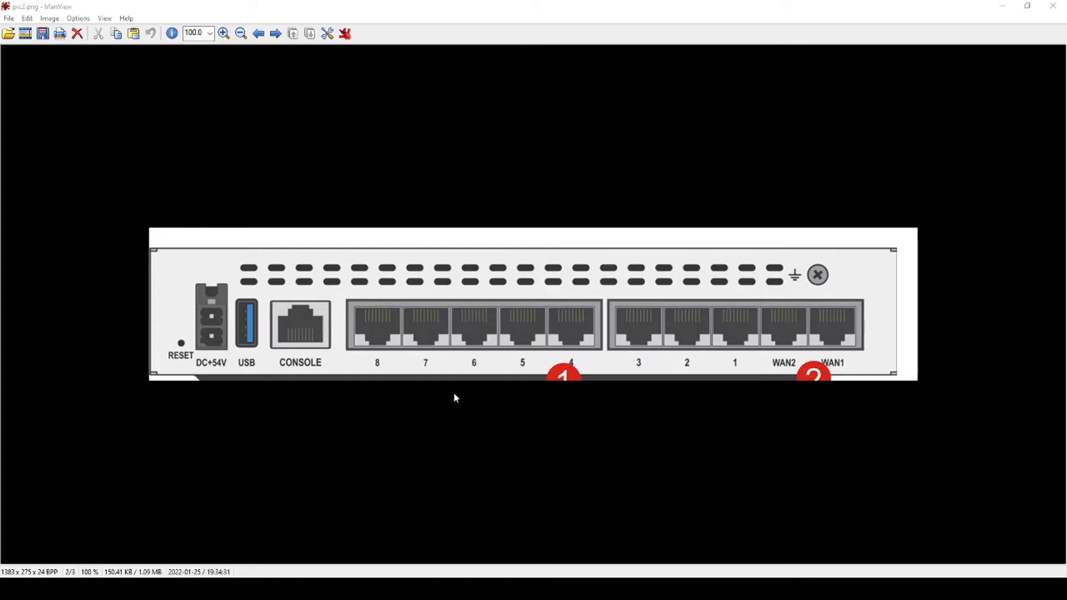
{"action": "left_click", "coordinate": [384, 13]}
{"action": "key", "text": "Right"}
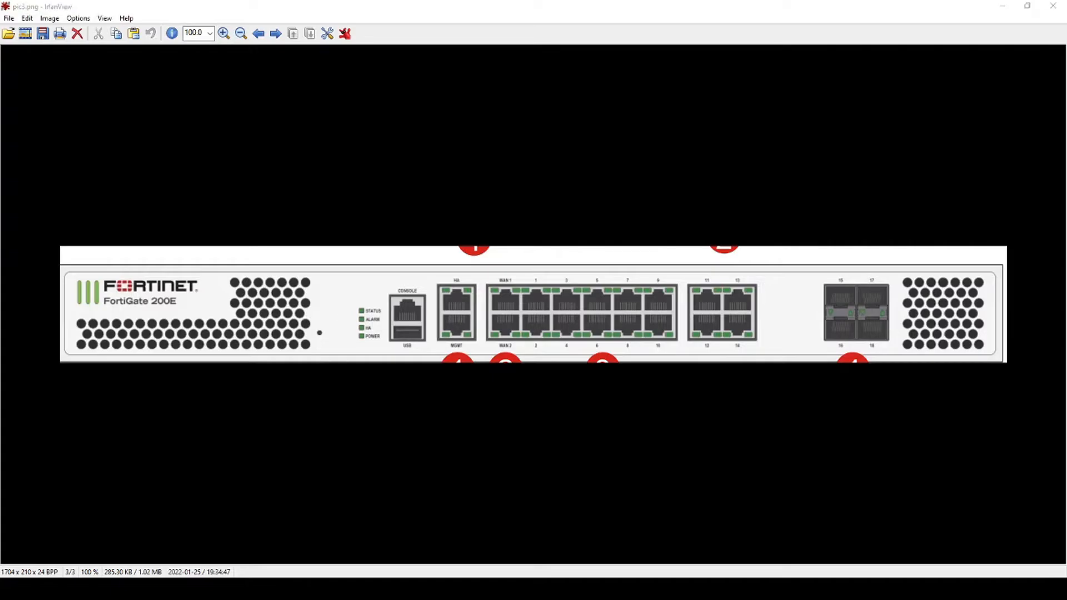
{"action": "key", "text": "alt+Tab"}
{"action": "type", "text": "https://192.168.1.99/"}
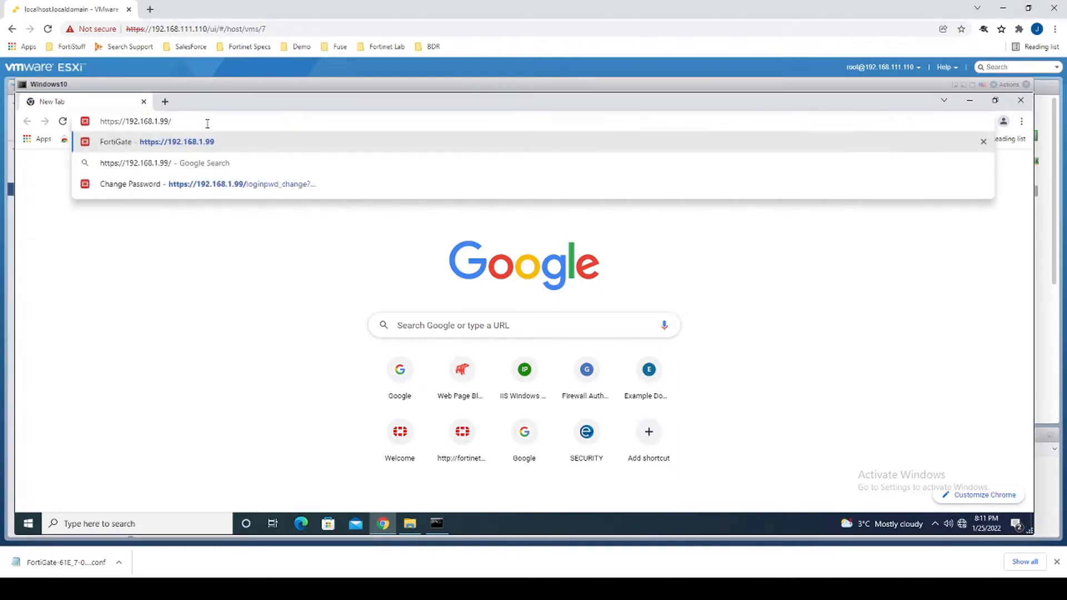
Log in as admin, replace the default password with a new one, and sign in again.
{"action": "key", "text": "Return"}
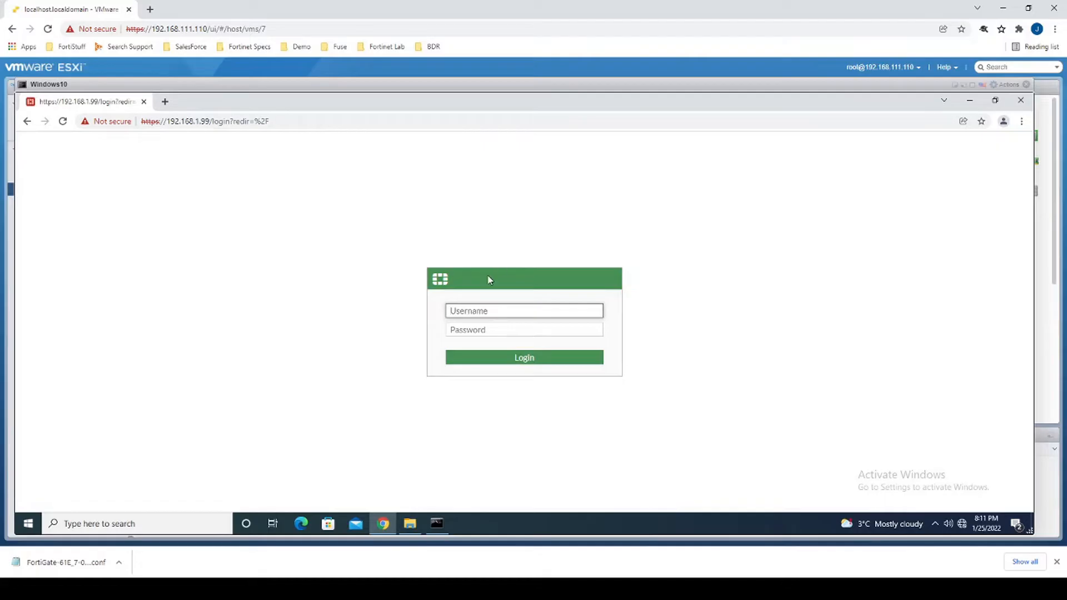
{"action": "type", "text": "admin"}
{"action": "key", "text": "Return"}
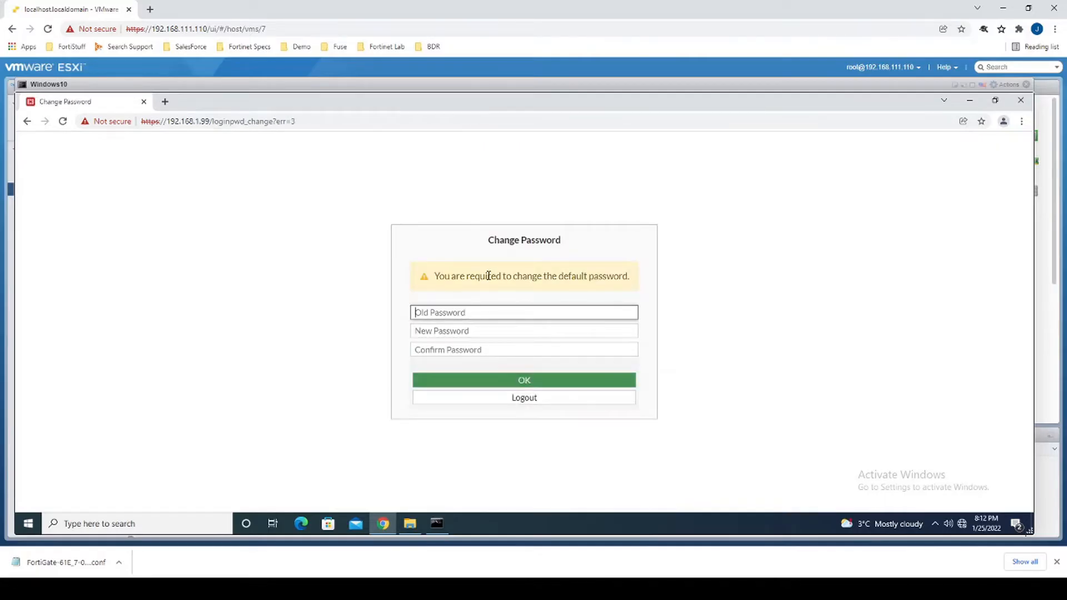
{"action": "key", "text": "Tab"}
{"action": "type", "text": "***********"}
{"action": "key", "text": "Tab"}
{"action": "type", "text": "***********"}
{"action": "key", "text": "Return"}
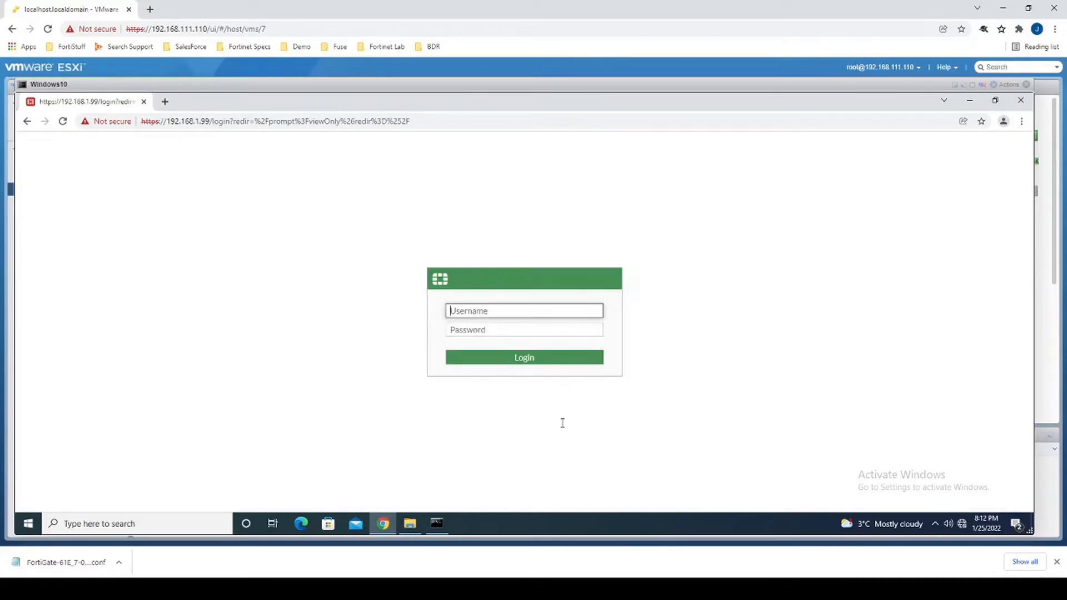
{"action": "type", "text": "admin"}
{"action": "key", "text": "Tab"}
{"action": "type", "text": "***********"}
{"action": "key", "text": "Return"}
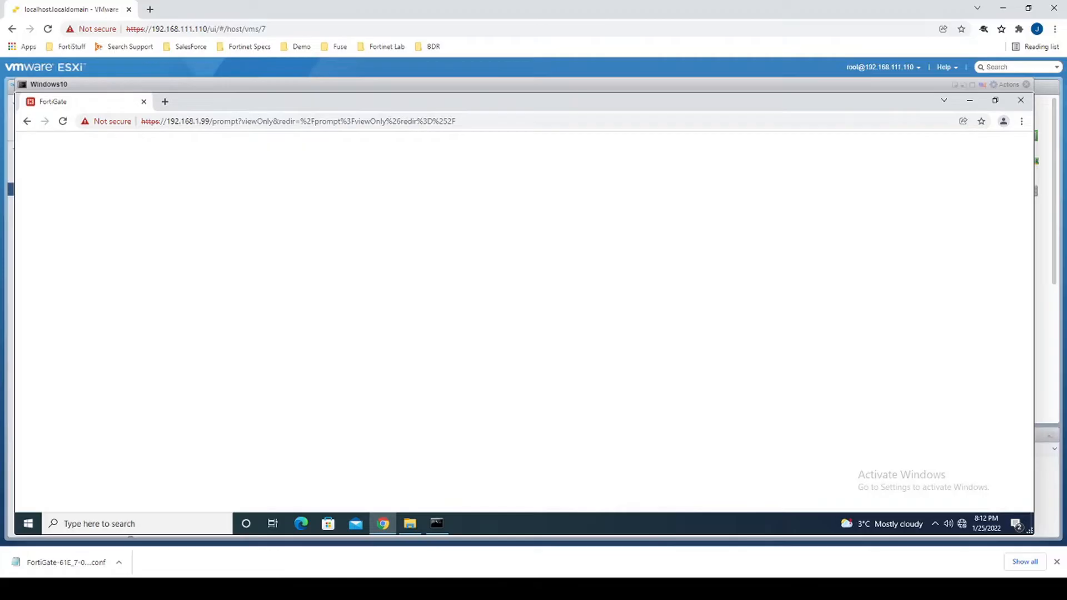
Postpone the setup wizard and permanently dismiss the FortiOS 7.0.0 overview.
{"action": "left_click", "coordinate": [561, 389]}
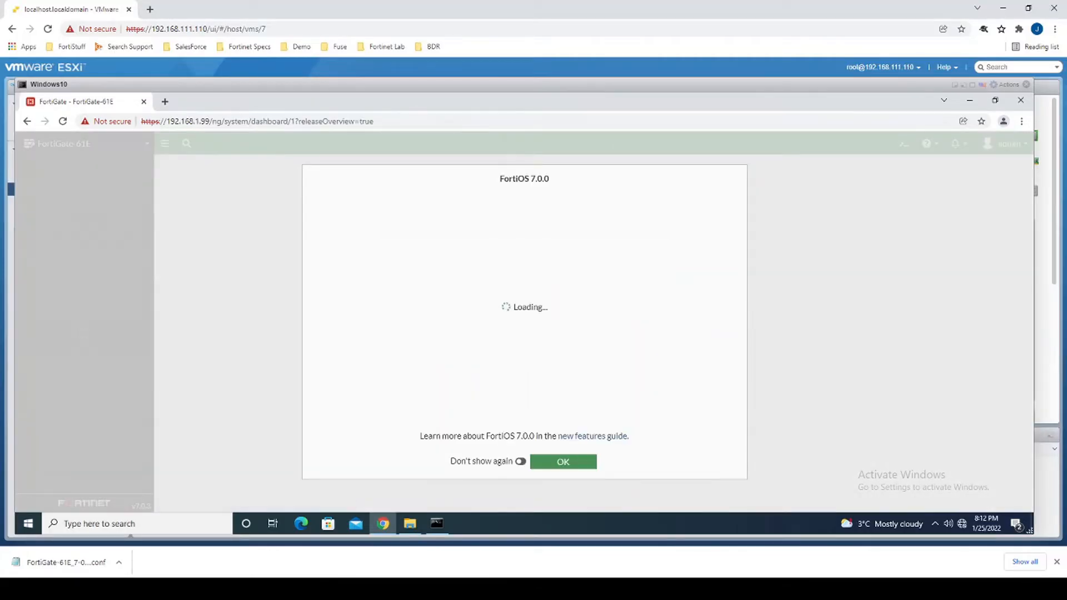
{"action": "left_click", "coordinate": [521, 461]}
{"action": "left_click", "coordinate": [560, 463]}
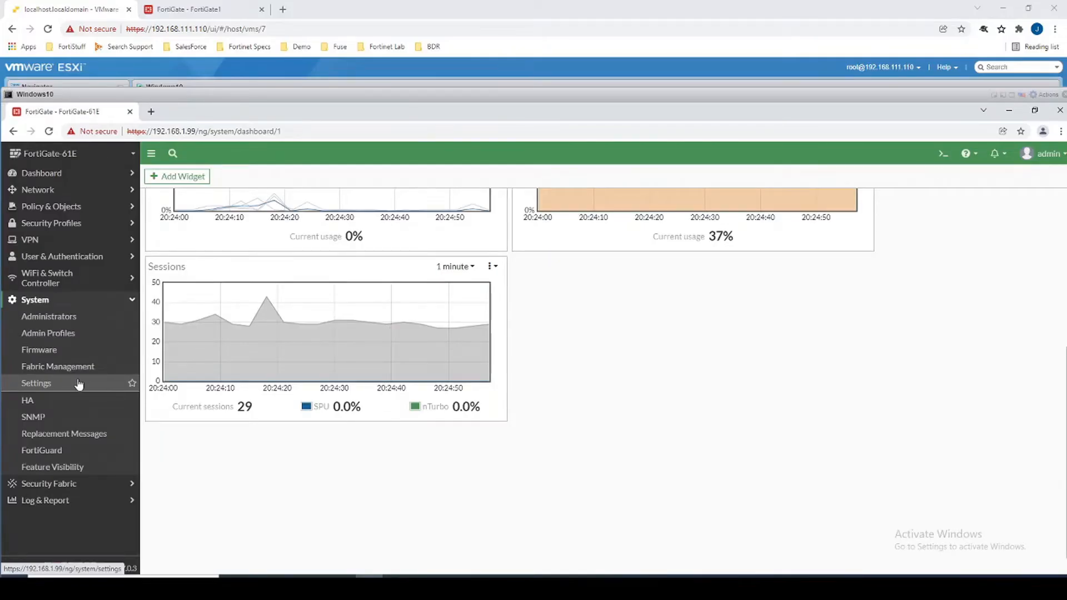
Set the admin idle timeout to 30 minutes in System Settings.
{"action": "left_click", "coordinate": [66, 299]}
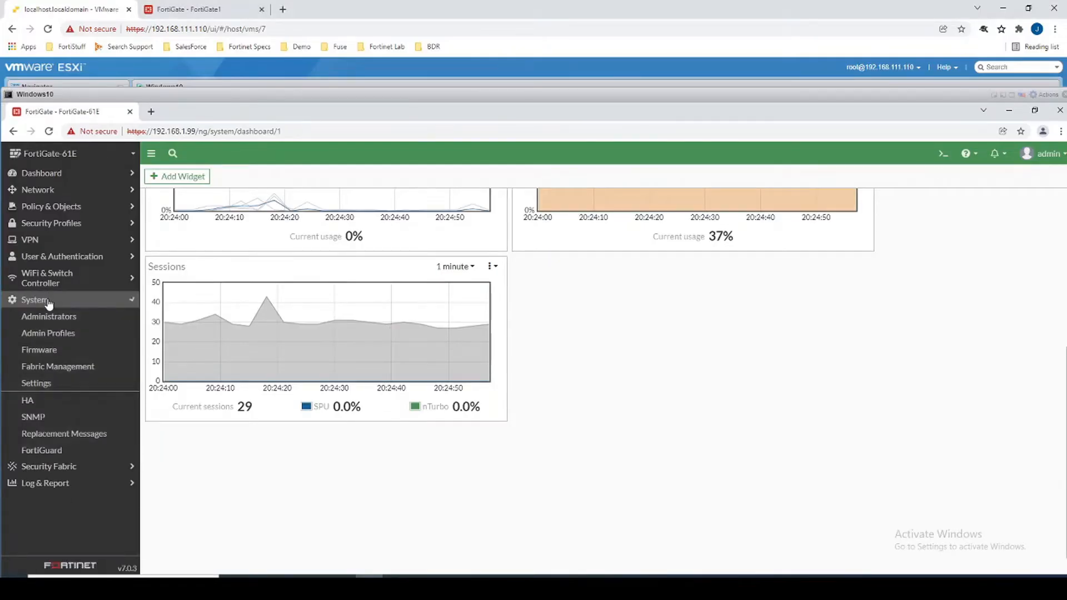
{"action": "left_click", "coordinate": [48, 301]}
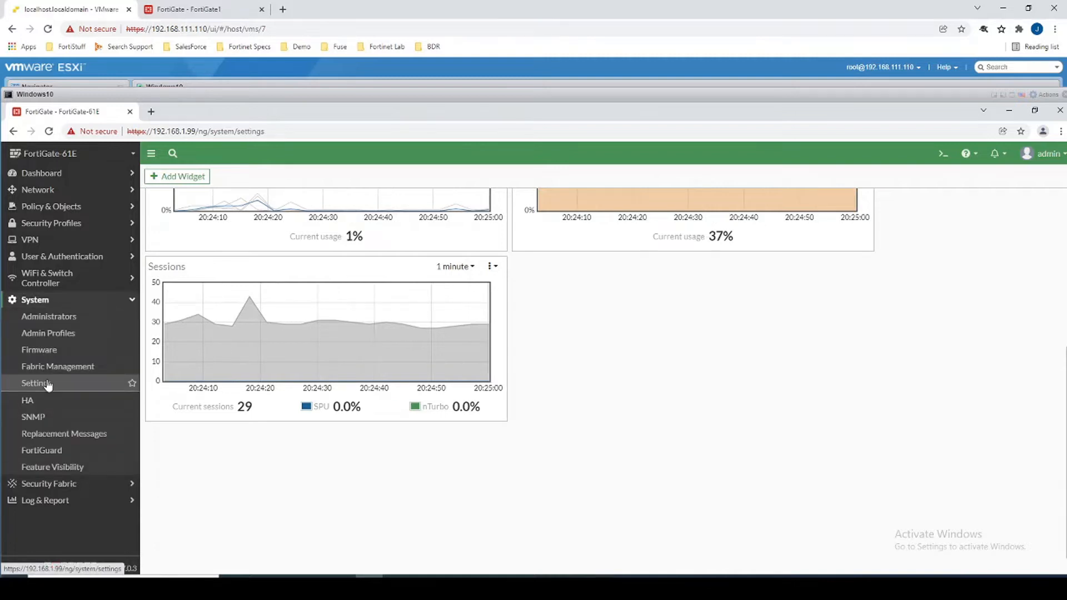
{"action": "left_click", "coordinate": [48, 384]}
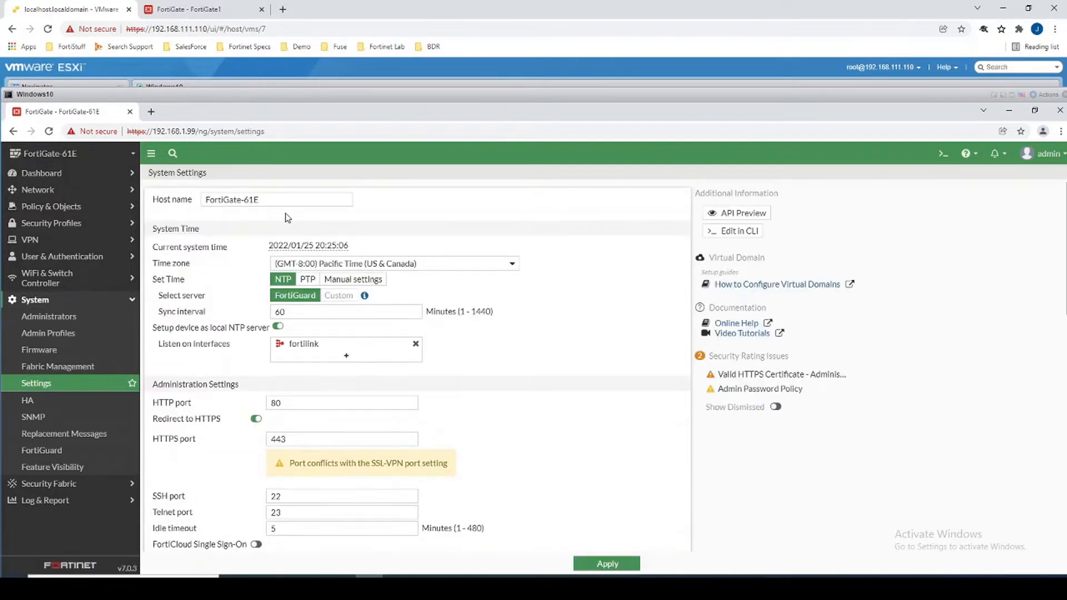
{"action": "scroll", "coordinate": [244, 417], "scroll_direction": "down", "scroll_amount": 1}
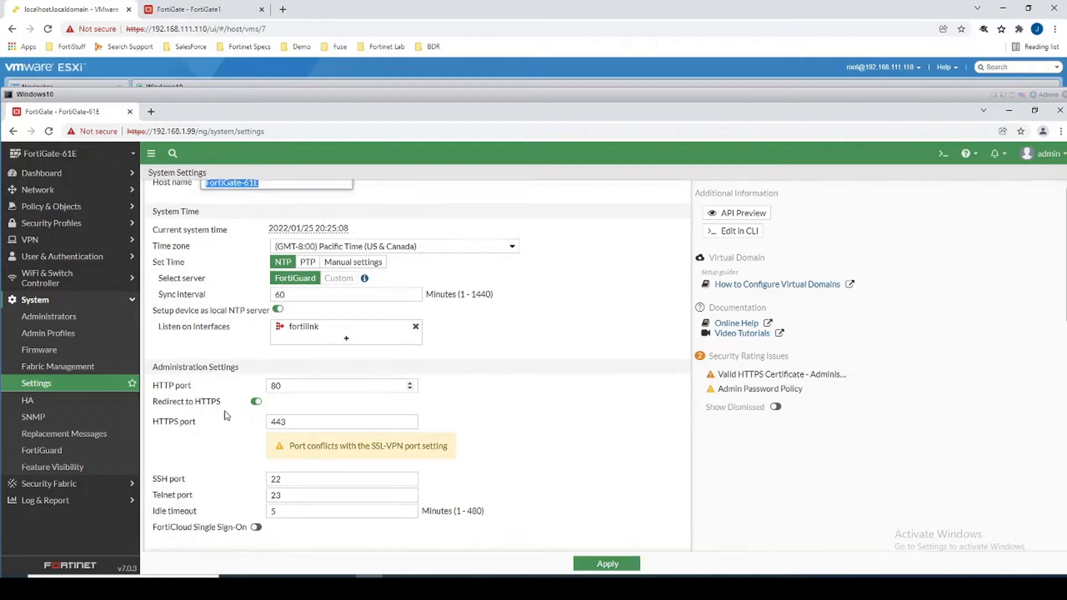
{"action": "double_click", "coordinate": [291, 476]}
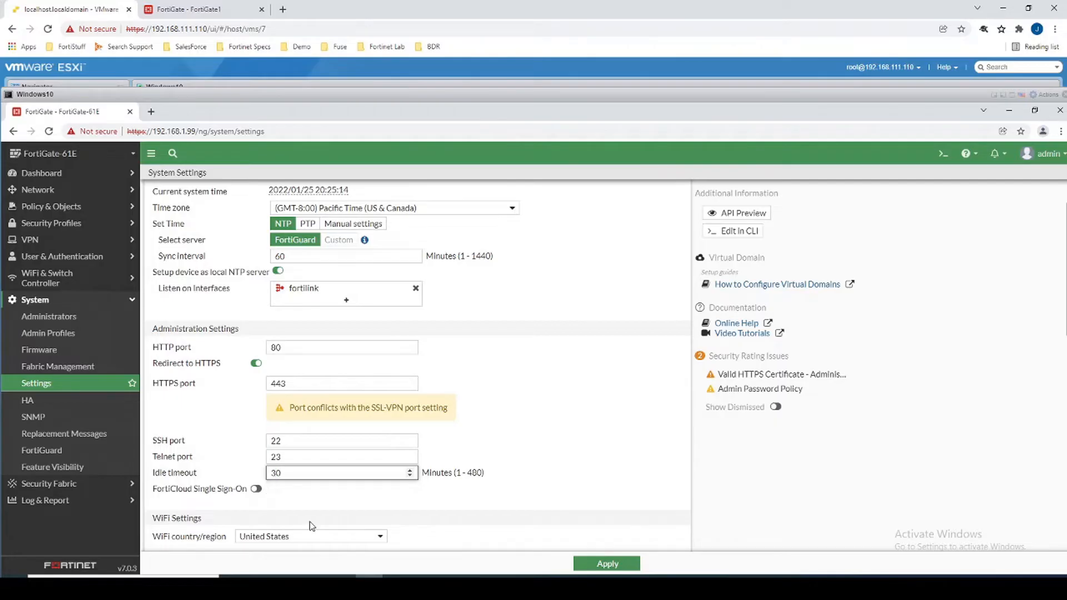
Try the Neutrino theme, keep Jade, and apply the system settings.
{"action": "scroll", "coordinate": [354, 464], "scroll_direction": "down", "scroll_amount": 4}
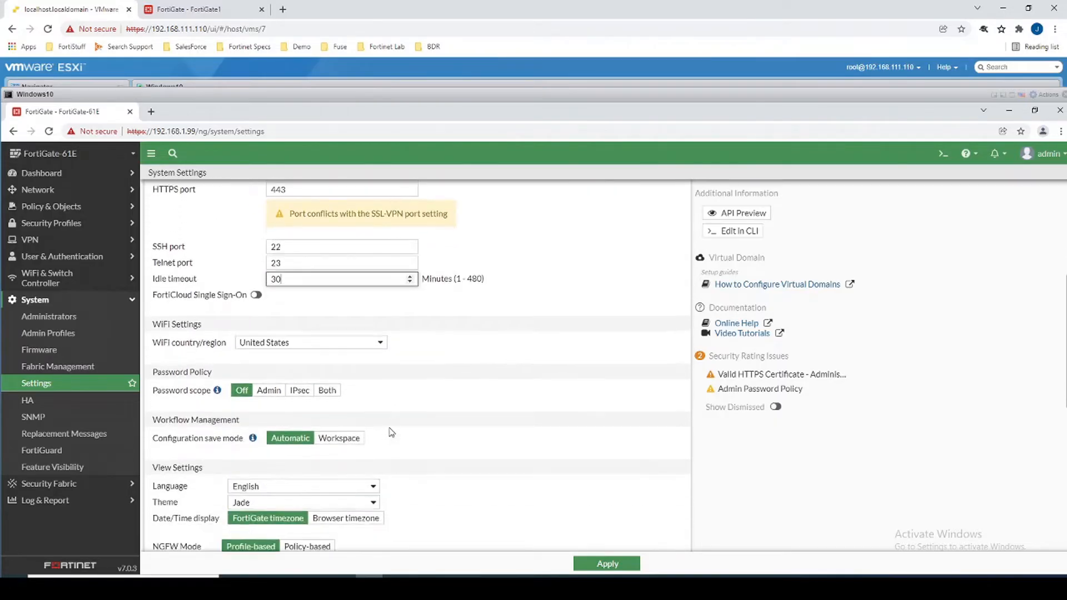
{"action": "scroll", "coordinate": [228, 489], "scroll_direction": "down", "scroll_amount": 2}
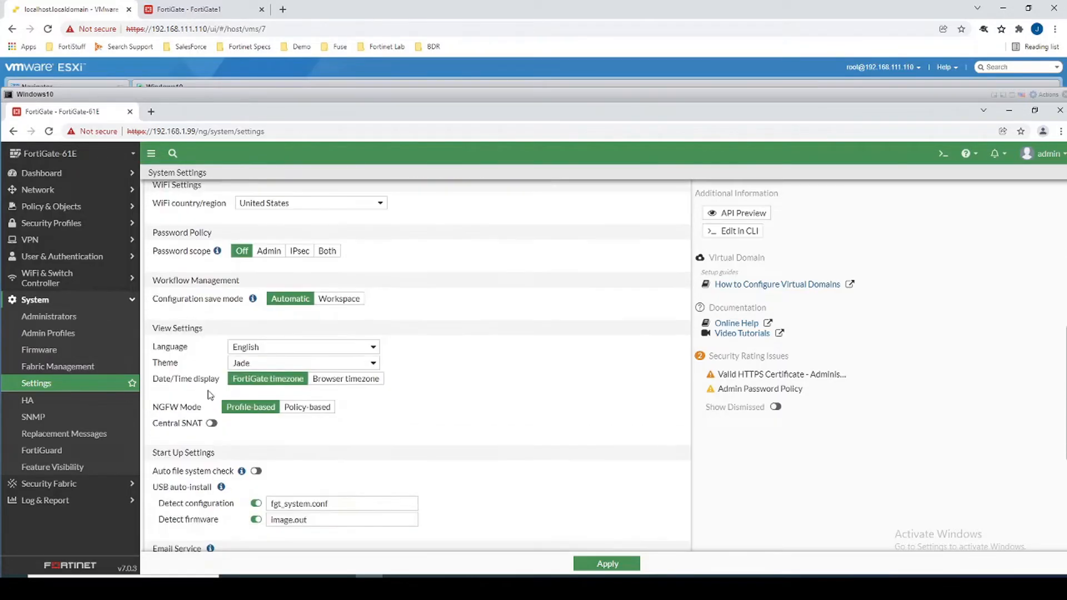
{"action": "left_click", "coordinate": [240, 368]}
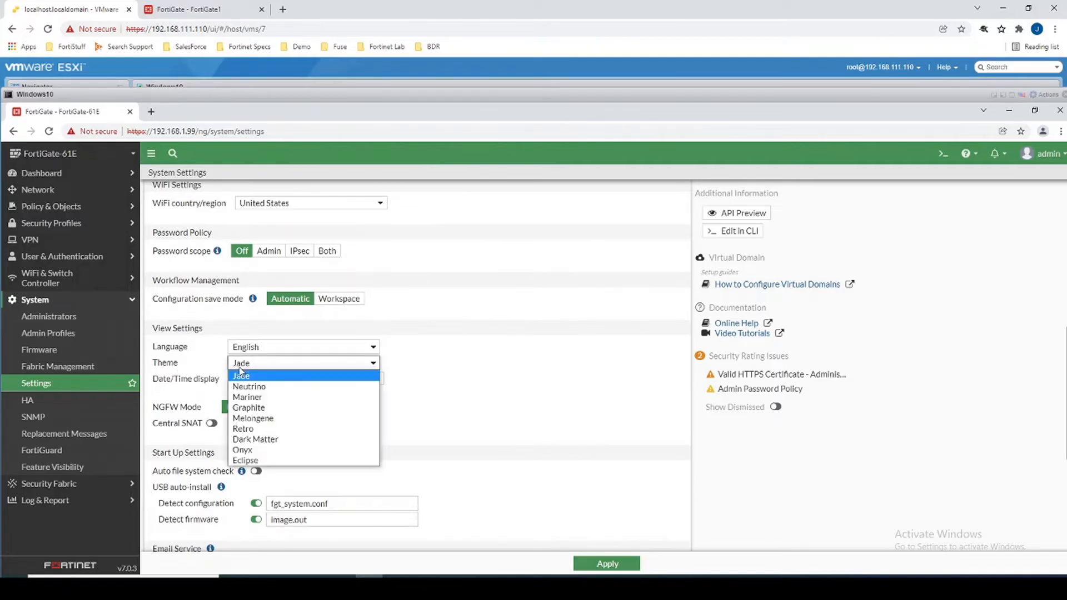
{"action": "left_click", "coordinate": [251, 388]}
{"action": "left_click", "coordinate": [257, 364]}
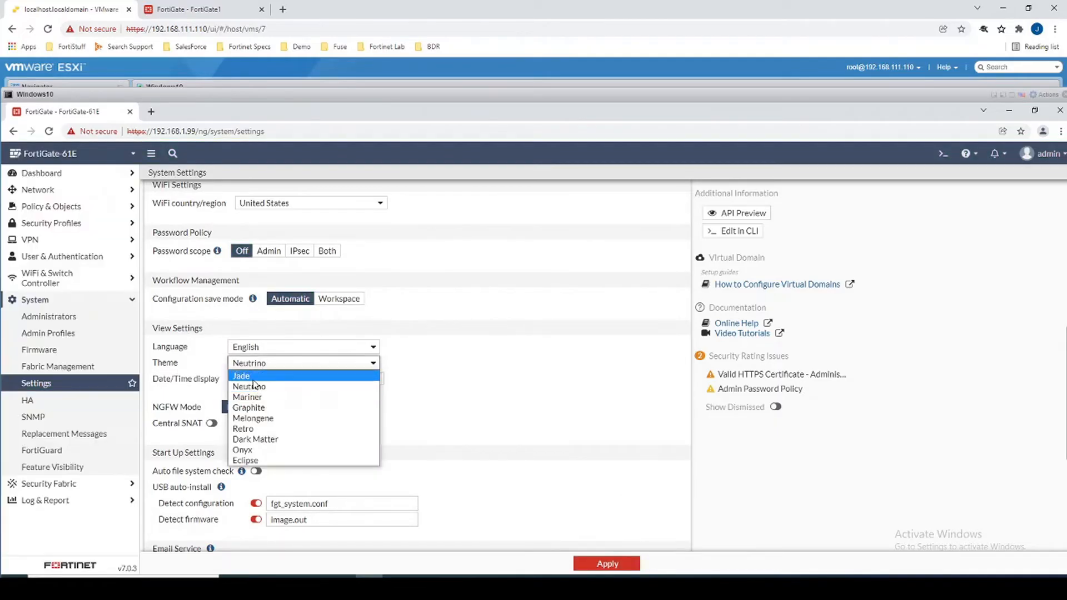
{"action": "left_click", "coordinate": [249, 376]}
{"action": "left_click", "coordinate": [616, 568]}
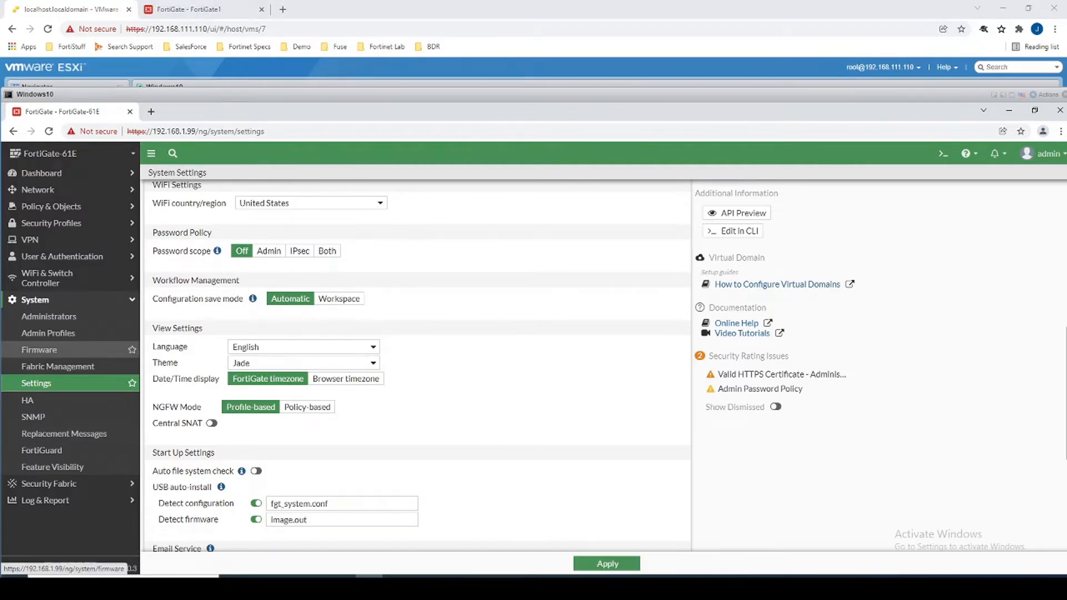
{"action": "left_click", "coordinate": [39, 189]}
{"action": "left_click", "coordinate": [54, 207]}
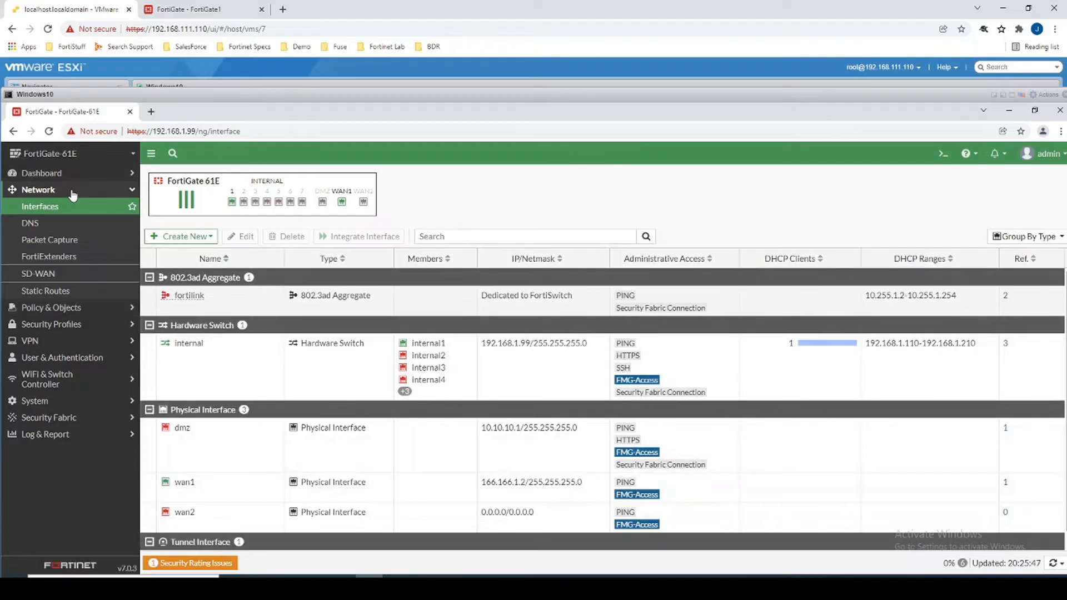
{"action": "mouse_move", "coordinate": [233, 206]}
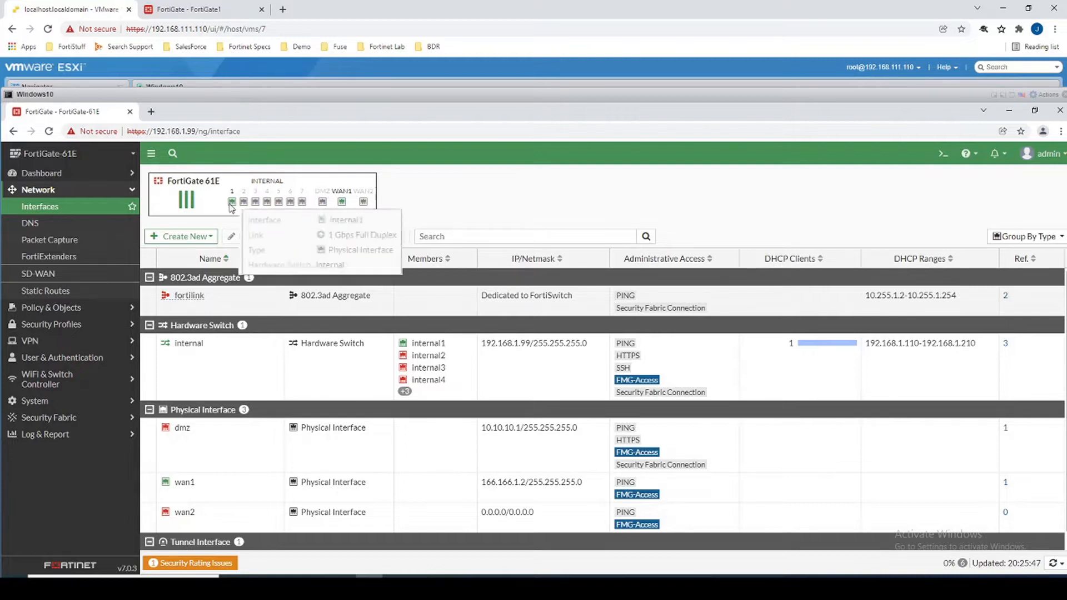
{"action": "mouse_move", "coordinate": [343, 203]}
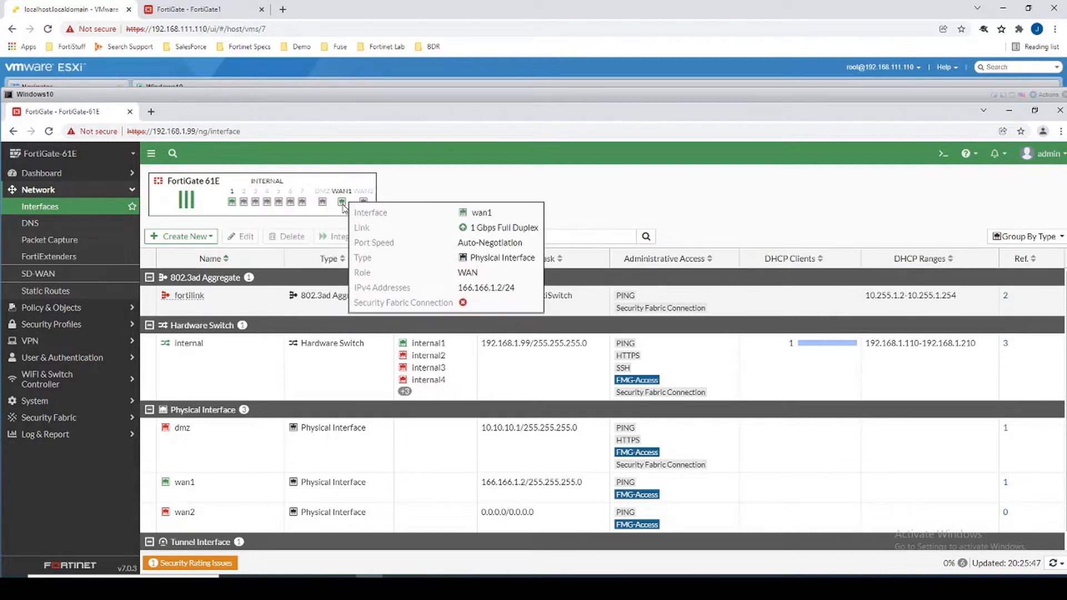
{"action": "left_click", "coordinate": [214, 493]}
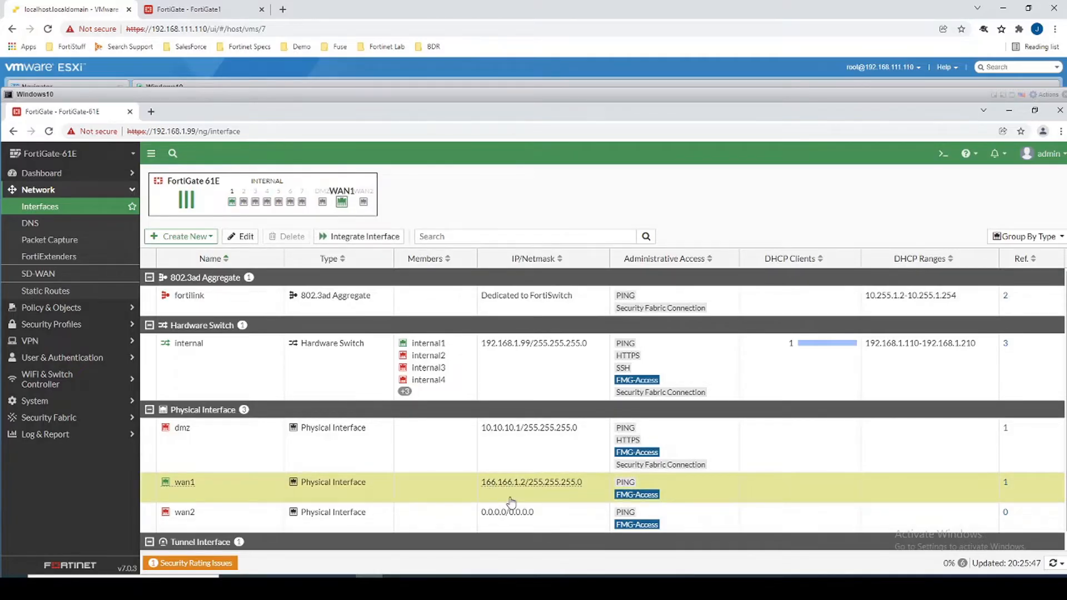
{"action": "left_click", "coordinate": [225, 369]}
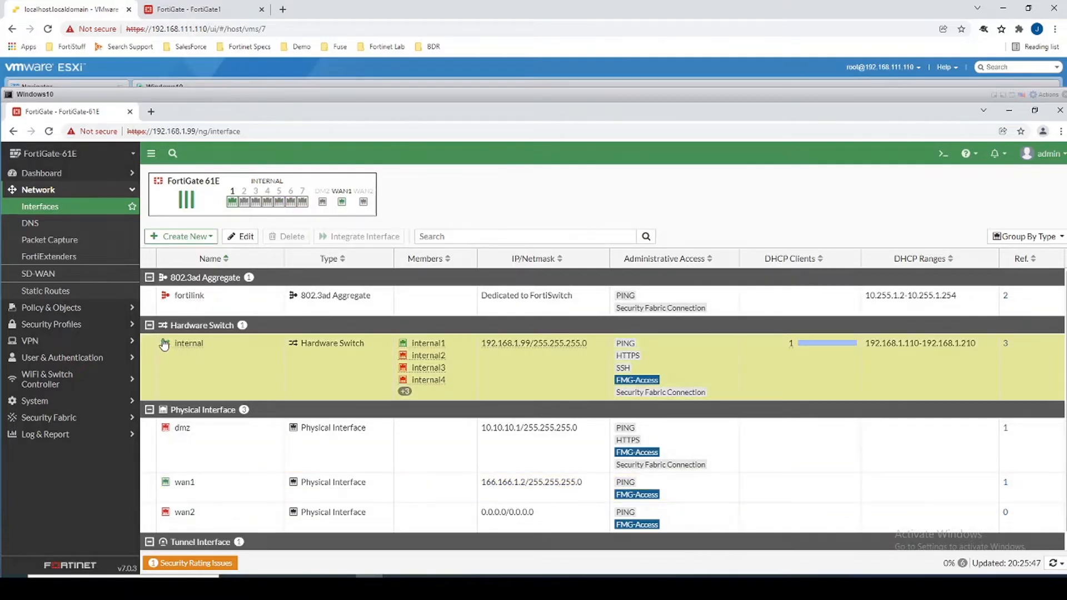
{"action": "mouse_move", "coordinate": [429, 342]}
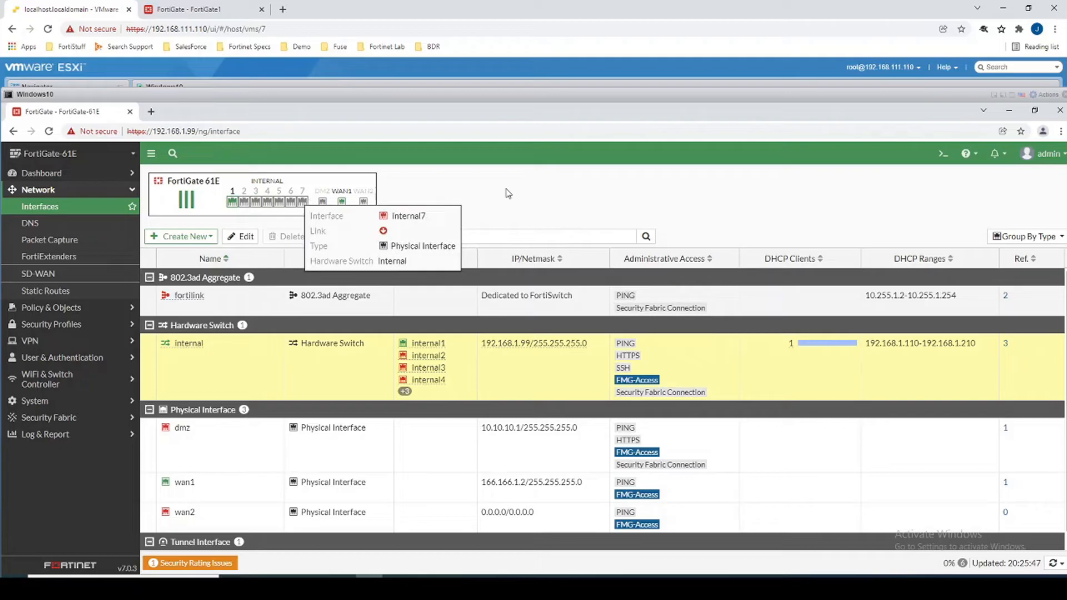
{"action": "left_click", "coordinate": [73, 178]}
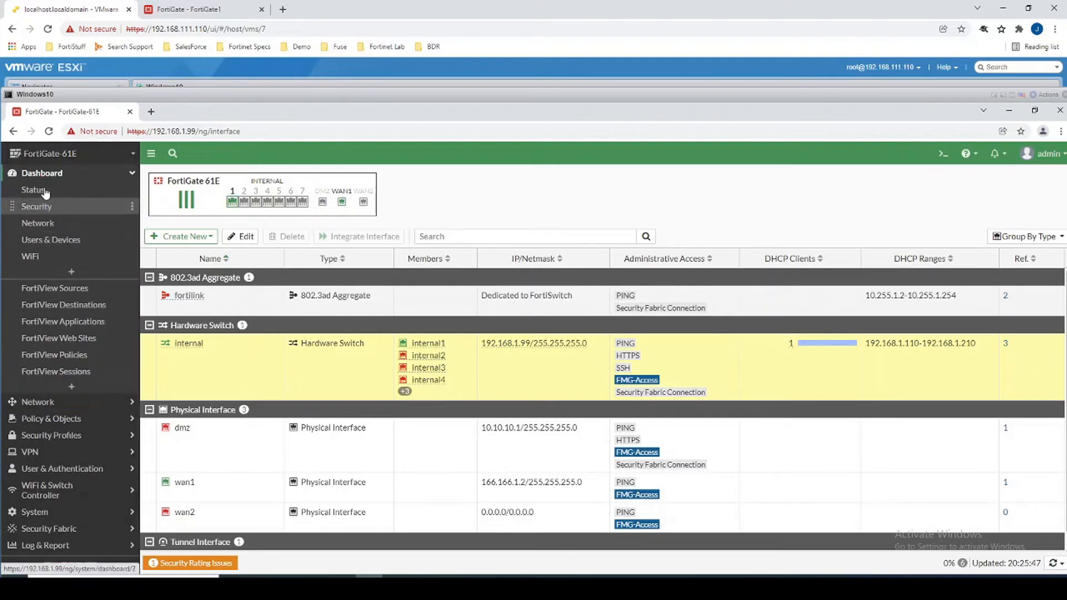
Review the Network dashboard's full routing table and its default route 0.0.0.0/0.
{"action": "left_click", "coordinate": [51, 223]}
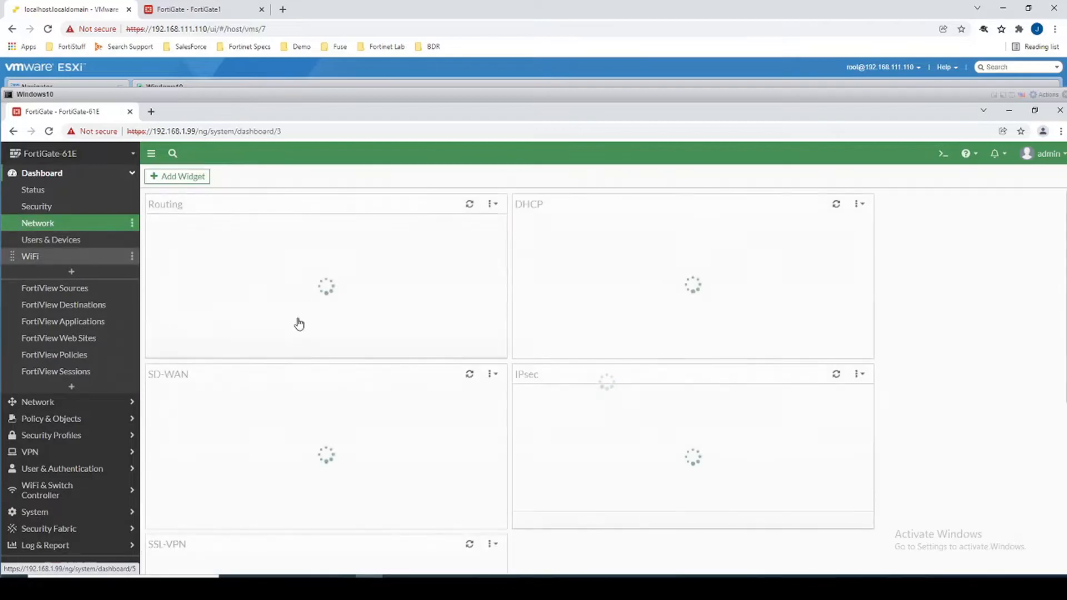
{"action": "left_click", "coordinate": [279, 304]}
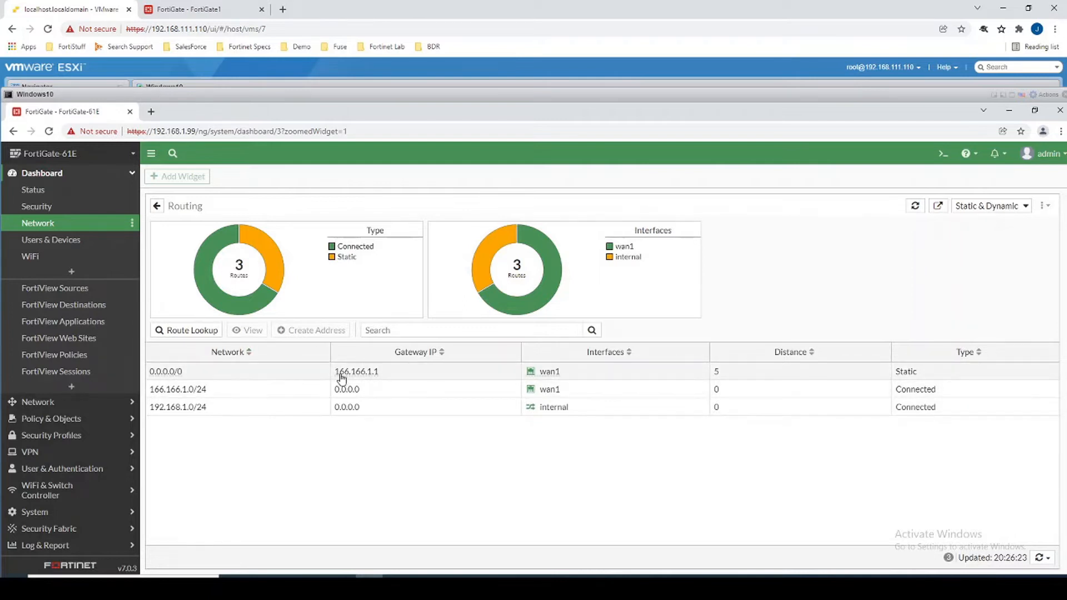
{"action": "left_click", "coordinate": [382, 376]}
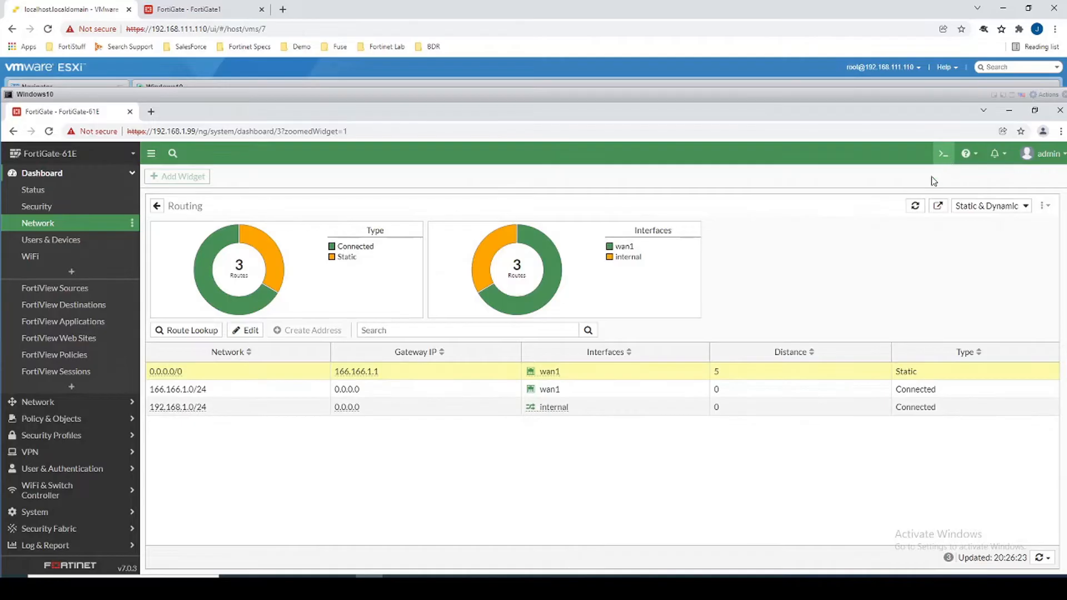
Ping 4.2.2.2 and google.ca from the CLI console, stopping each with Ctrl+C.
{"action": "left_click", "coordinate": [944, 156]}
{"action": "type", "text": "ex"}
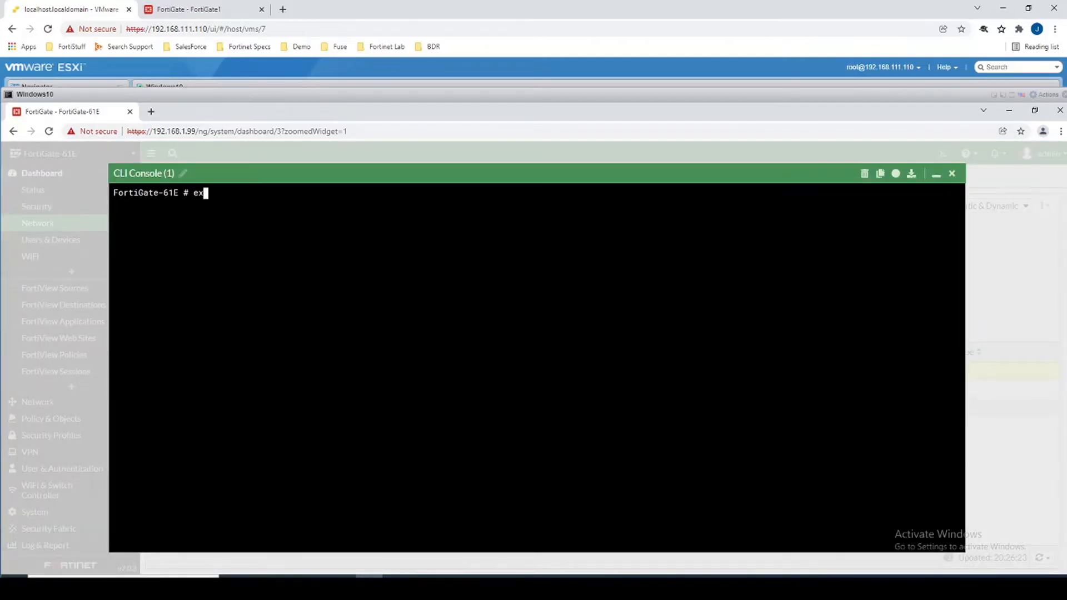
{"action": "type", "text": "ec ping 4.2.2.2"}
{"action": "key", "text": "Return"}
{"action": "key", "text": "ctrl+c"}
{"action": "type", "text": "exec ping google.ca"}
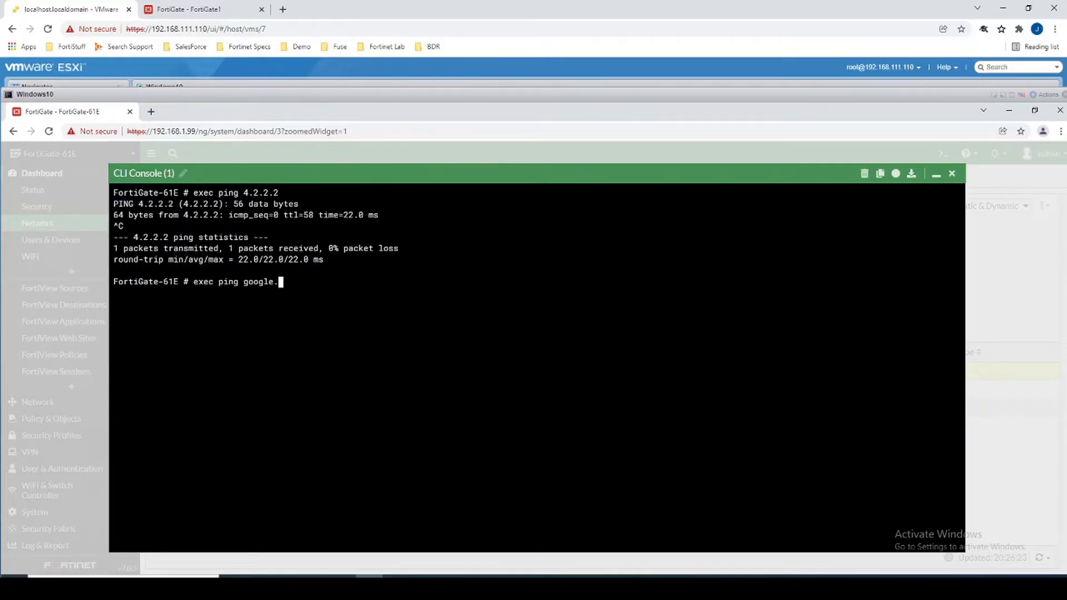
{"action": "key", "text": "Return"}
{"action": "key", "text": "ctrl+c"}
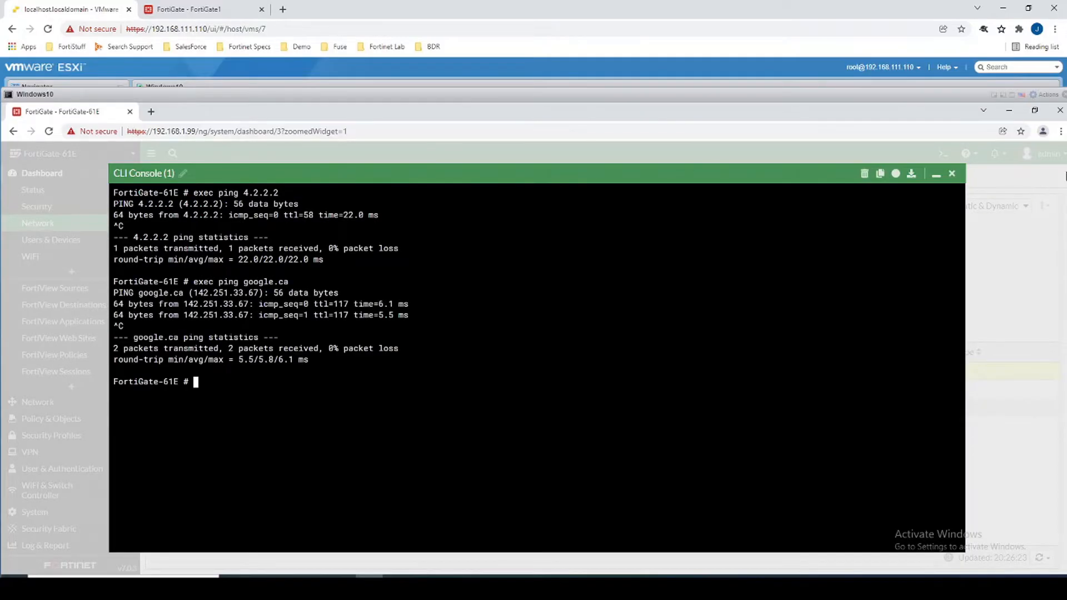
{"action": "left_click", "coordinate": [952, 174]}
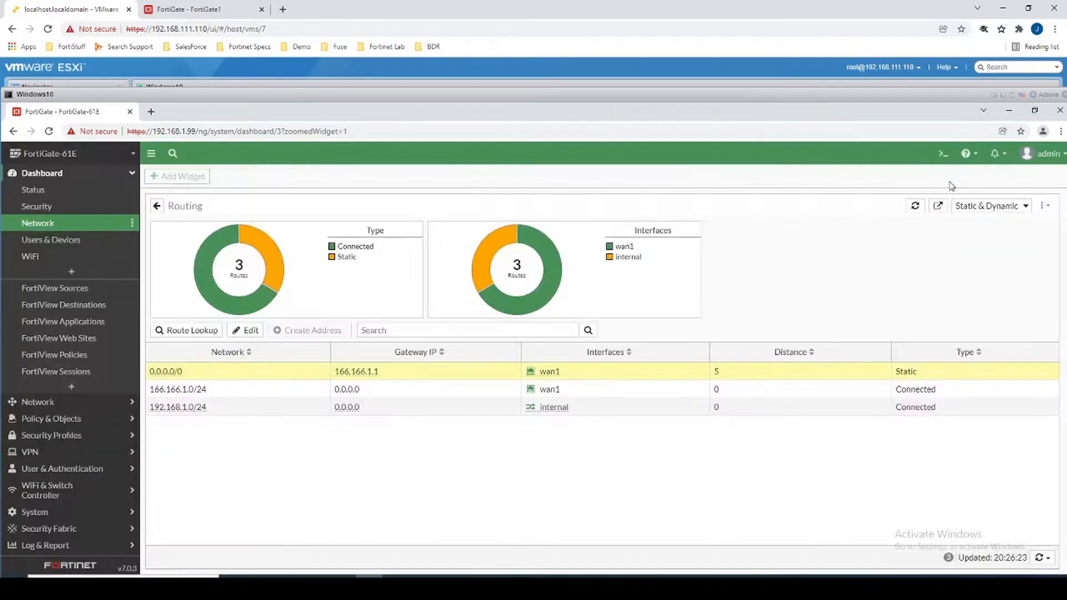
{"action": "left_click", "coordinate": [62, 405]}
Switch wan1 from DHCP to manual addressing with 166.166.1.2/255.255.255.0 and save.
{"action": "left_click", "coordinate": [45, 224]}
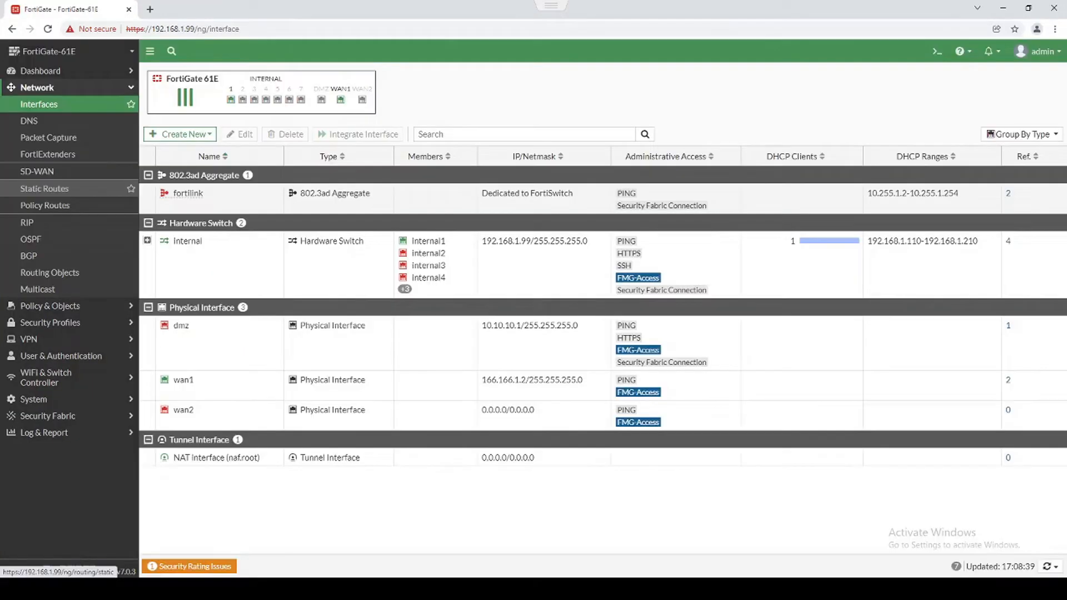
{"action": "double_click", "coordinate": [223, 382]}
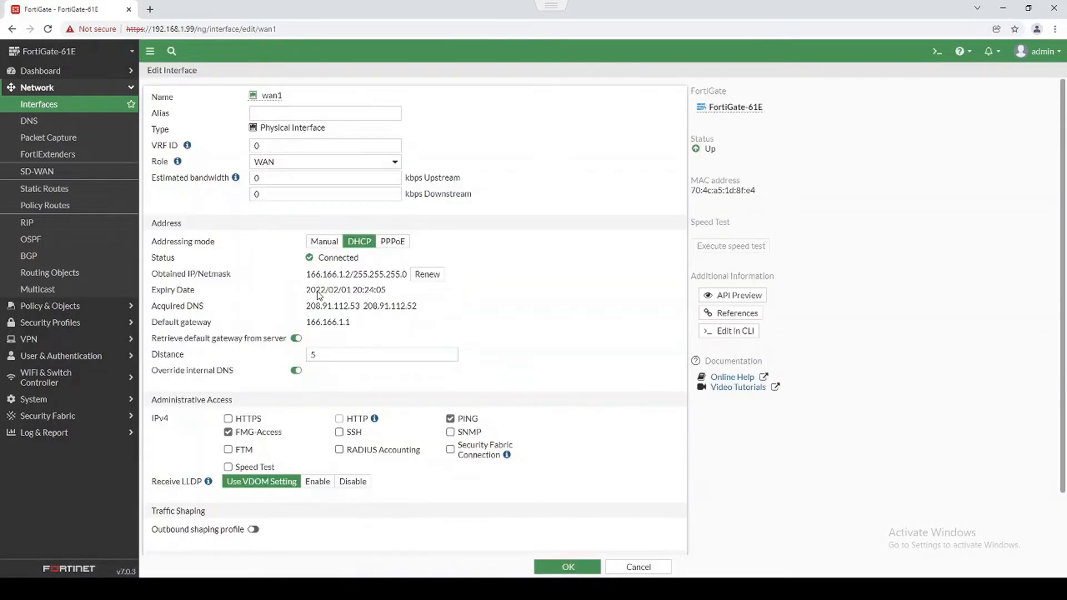
{"action": "left_click", "coordinate": [332, 242]}
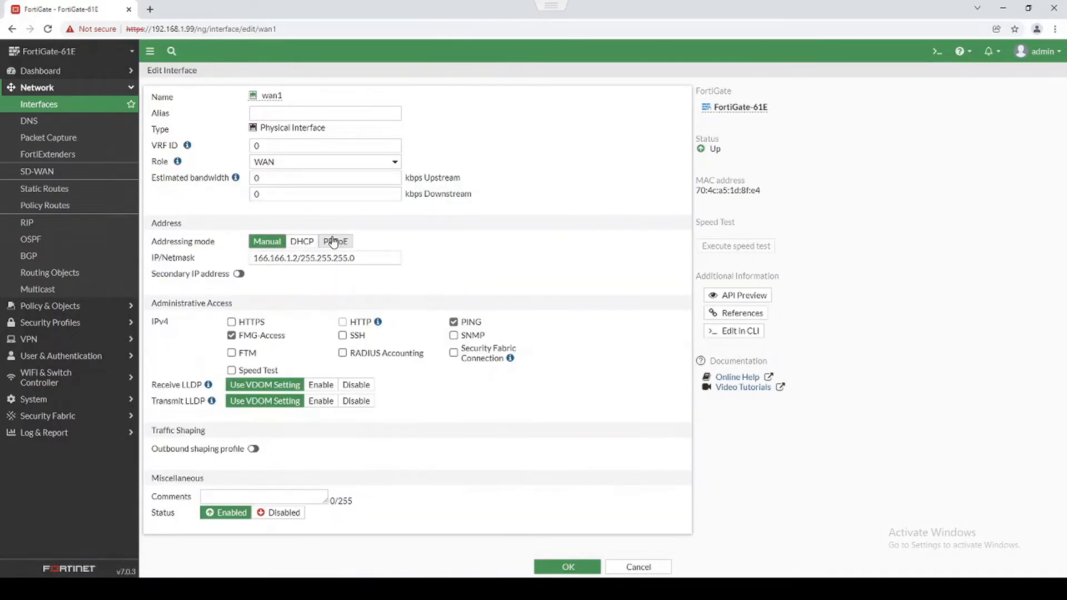
{"action": "left_click", "coordinate": [309, 258]}
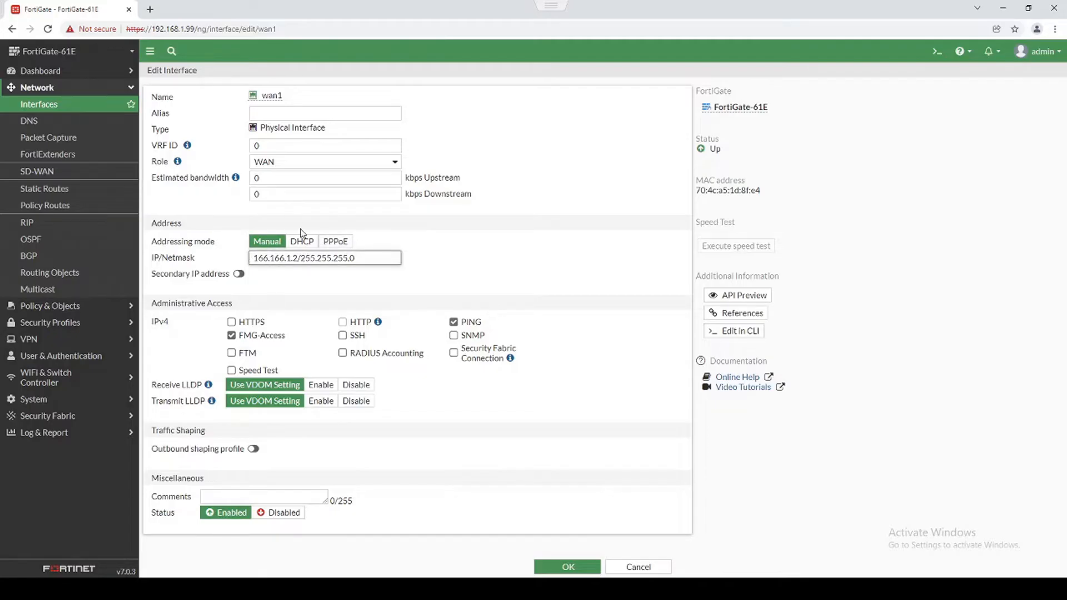
{"action": "left_click", "coordinate": [560, 566]}
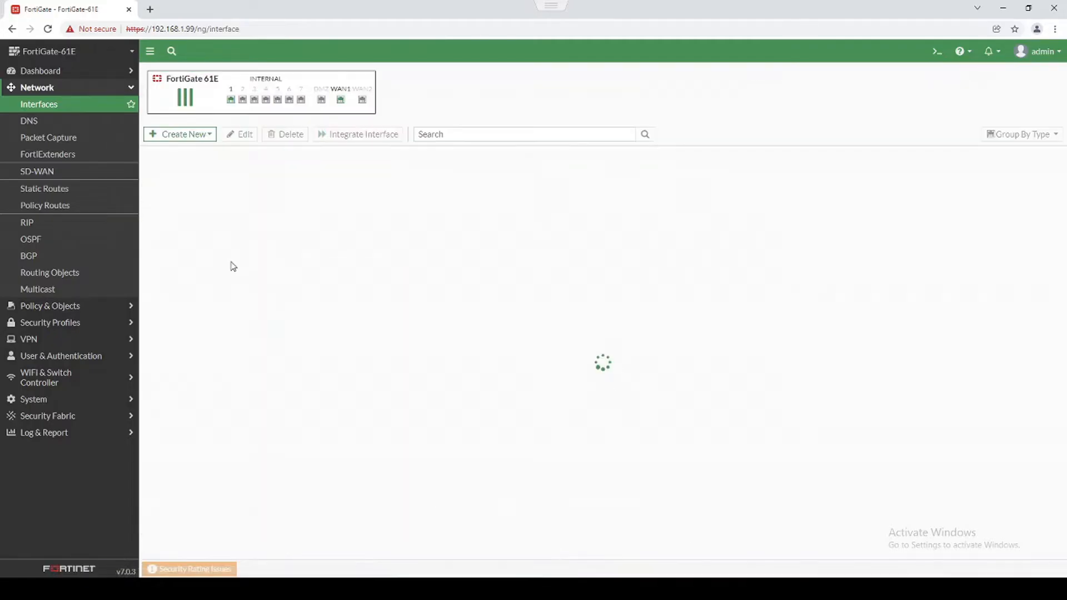
Run exec ping 4.2.2.2 from the CLI console.
{"action": "left_click", "coordinate": [937, 51]}
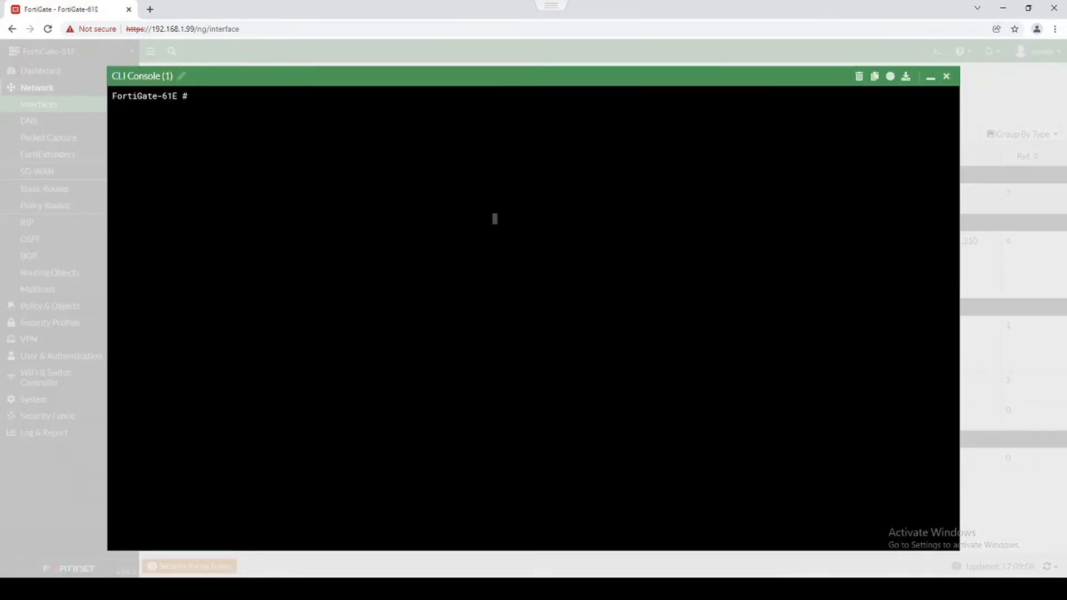
{"action": "type", "text": "exec ping 4.2.2.2"}
{"action": "key", "text": "Return"}
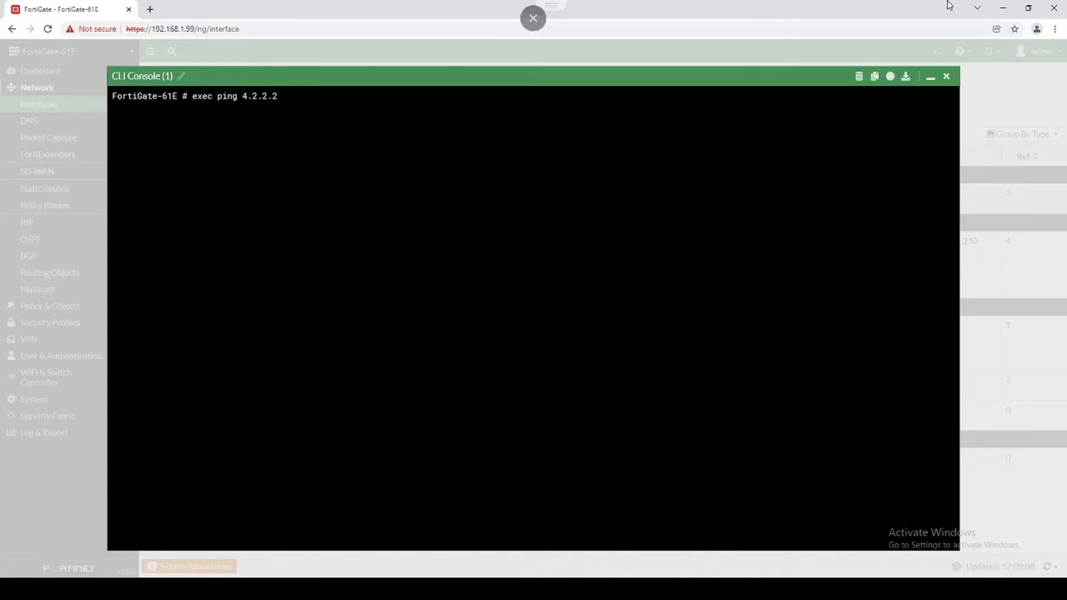
{"action": "left_click", "coordinate": [946, 76]}
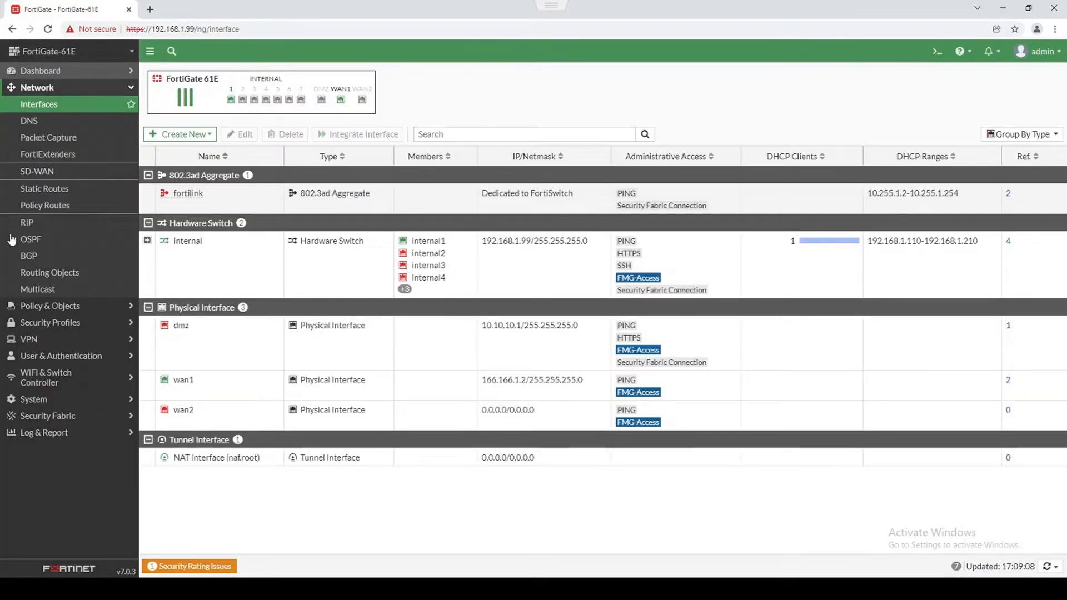
Open the Network dashboard and expand the Routing widget to full page.
{"action": "left_click", "coordinate": [50, 71]}
{"action": "left_click", "coordinate": [49, 121]}
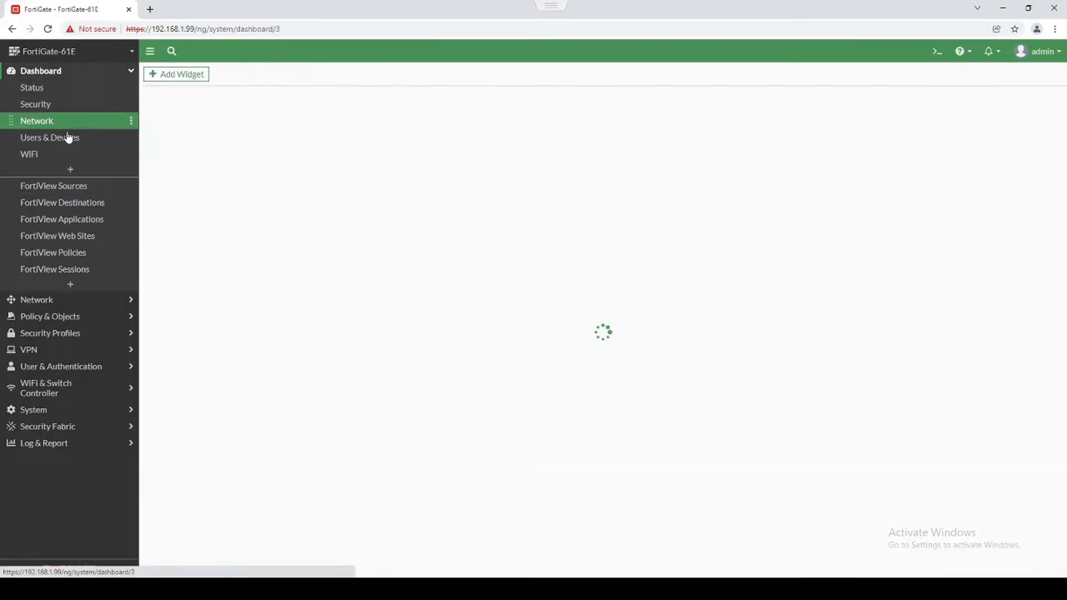
{"action": "left_click", "coordinate": [316, 184]}
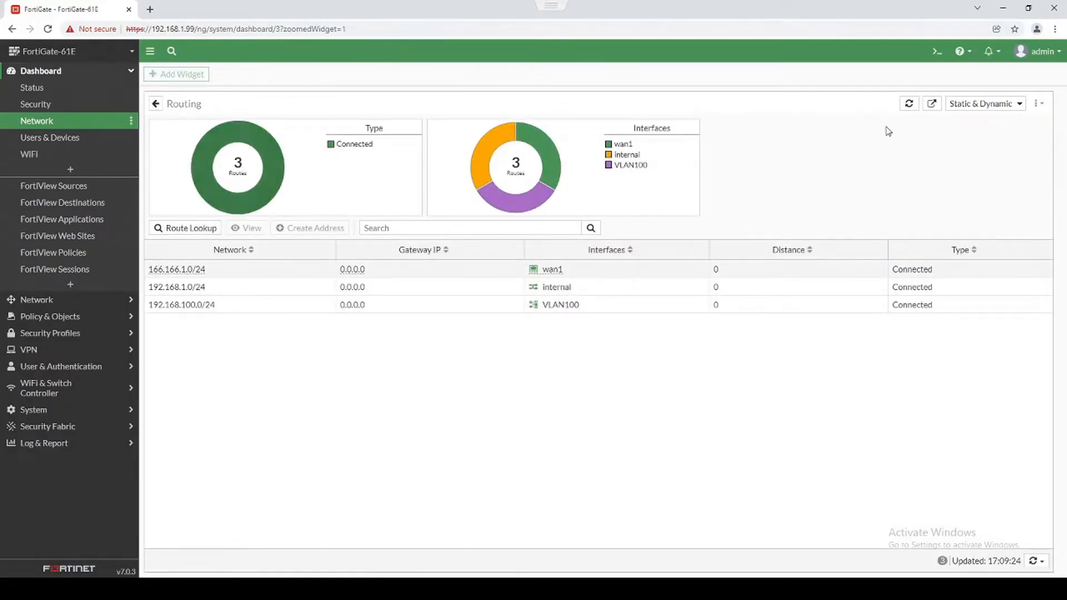
Refresh the routing table twice, confirming only wan1, internal and VLAN100 connected routes remain.
{"action": "left_click", "coordinate": [910, 104]}
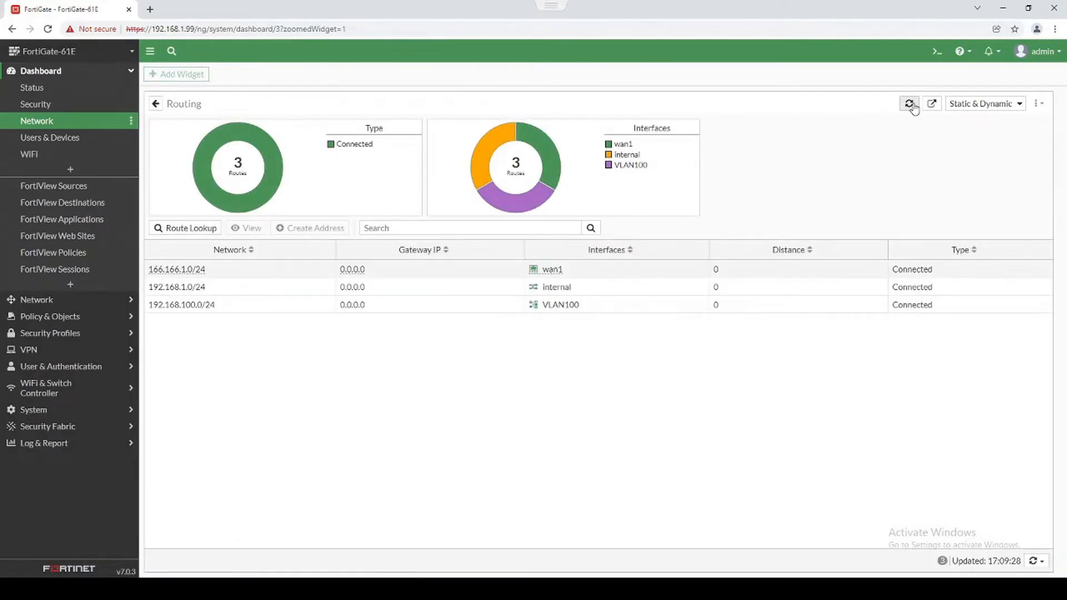
{"action": "left_click", "coordinate": [911, 106]}
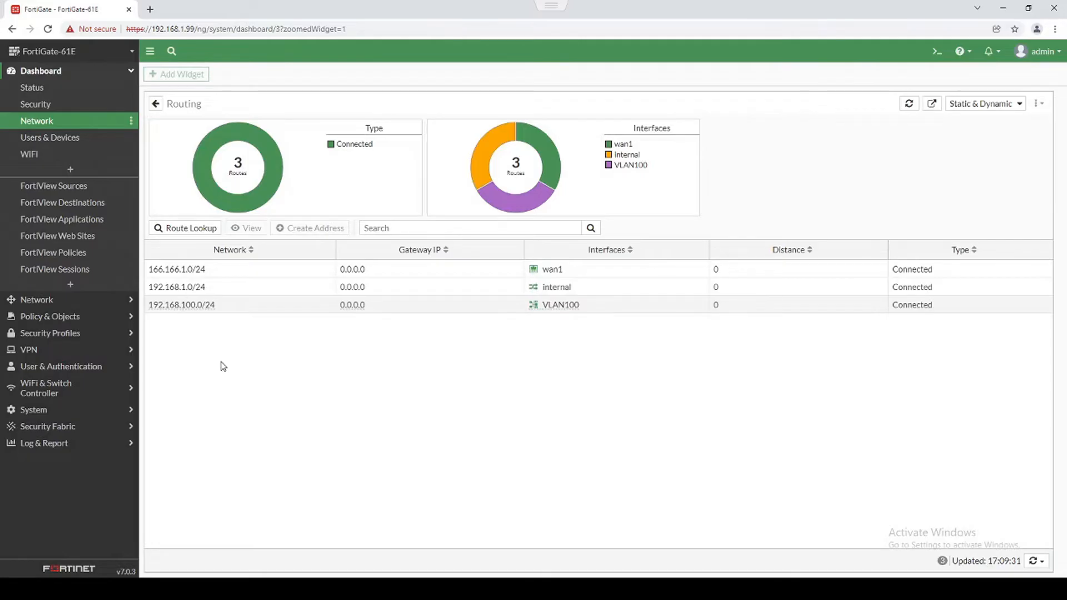
{"action": "left_click", "coordinate": [50, 301]}
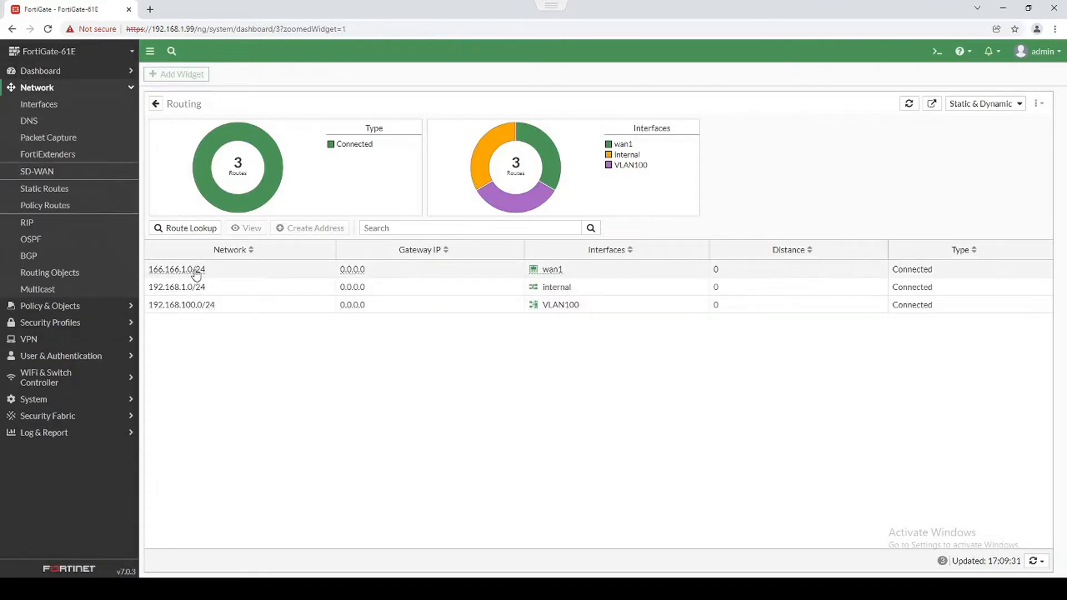
Create a static default route 0.0.0.0/0 via gateway 166.166.1.1 on wan1.
{"action": "left_click", "coordinate": [158, 271]}
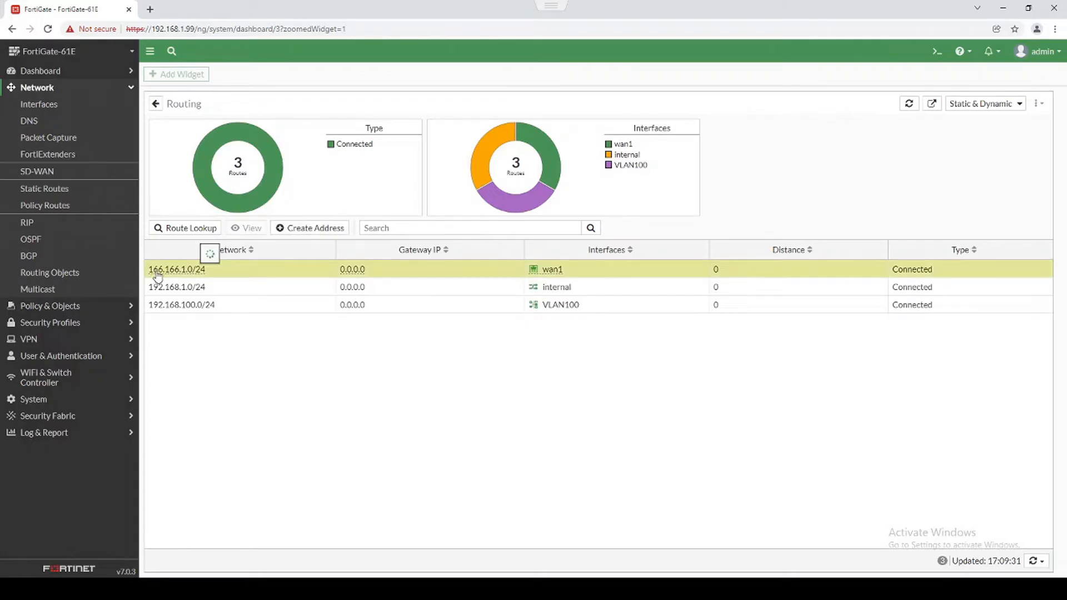
{"action": "left_click", "coordinate": [49, 207]}
{"action": "left_click", "coordinate": [50, 189]}
{"action": "left_click", "coordinate": [181, 76]}
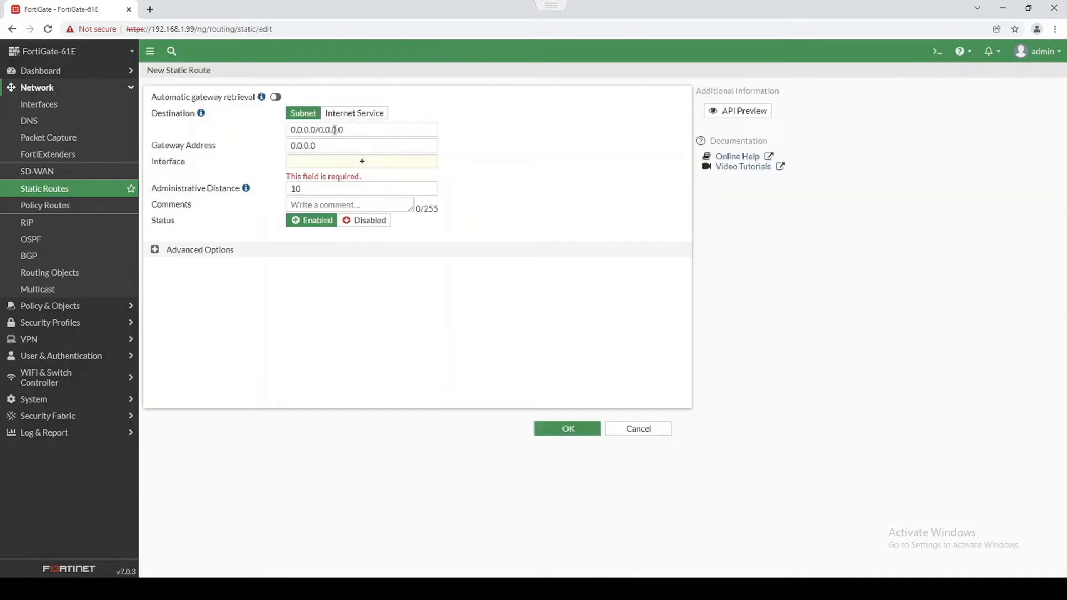
{"action": "left_click", "coordinate": [308, 167]}
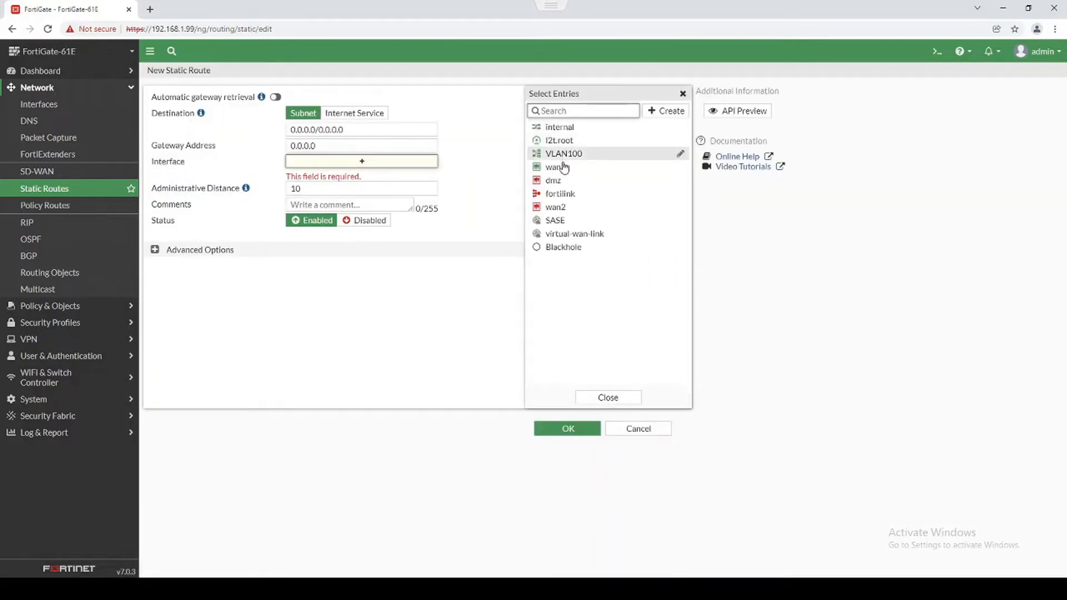
{"action": "left_click", "coordinate": [558, 167]}
{"action": "left_click", "coordinate": [352, 146]}
{"action": "type", "text": "166.166.1.1"}
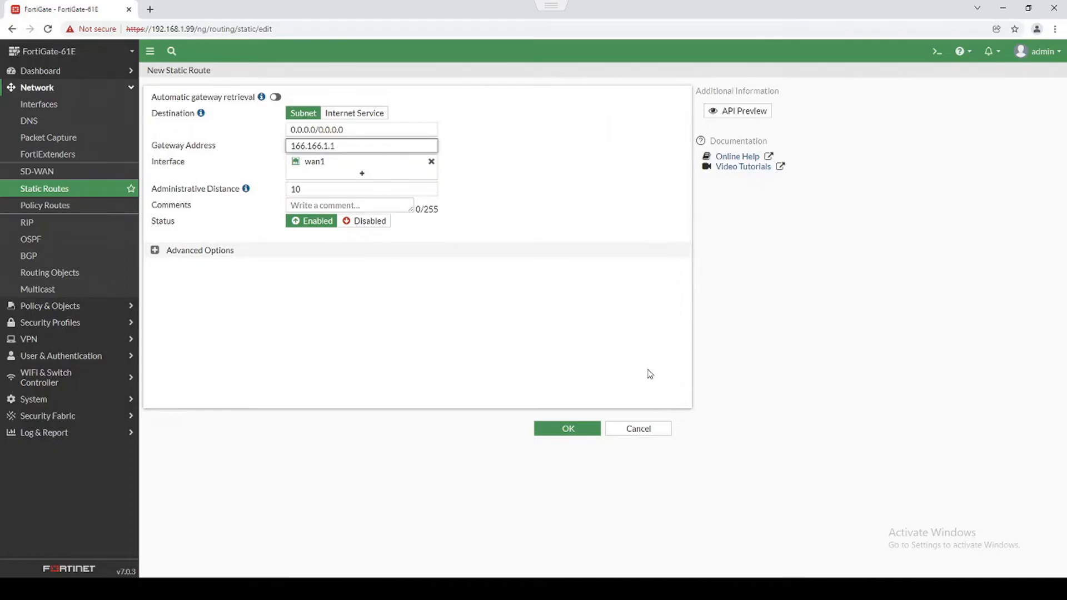
{"action": "left_click", "coordinate": [566, 430]}
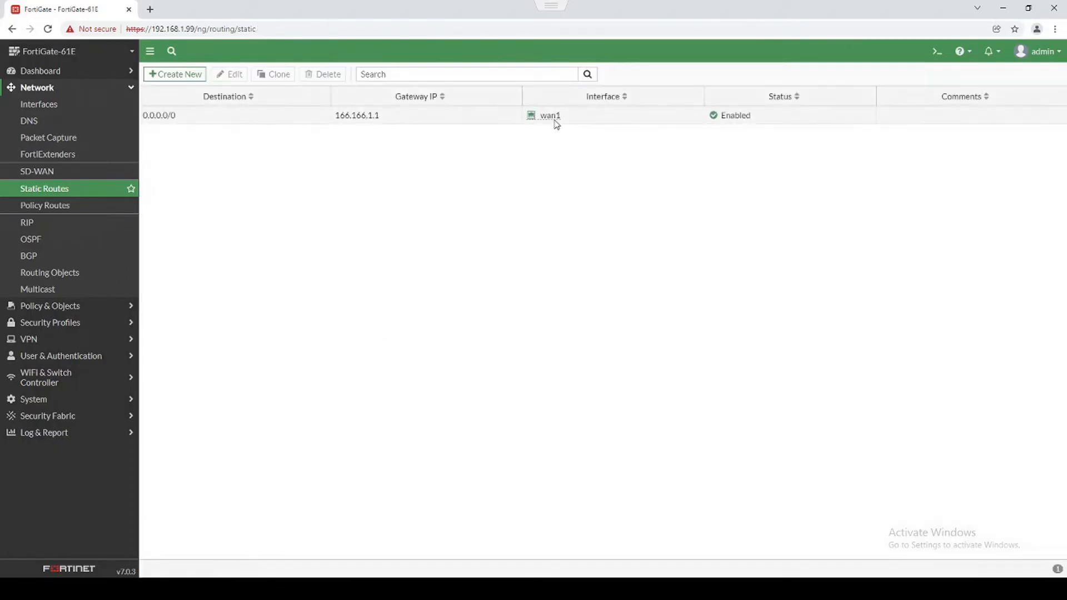
{"action": "left_click", "coordinate": [937, 51]}
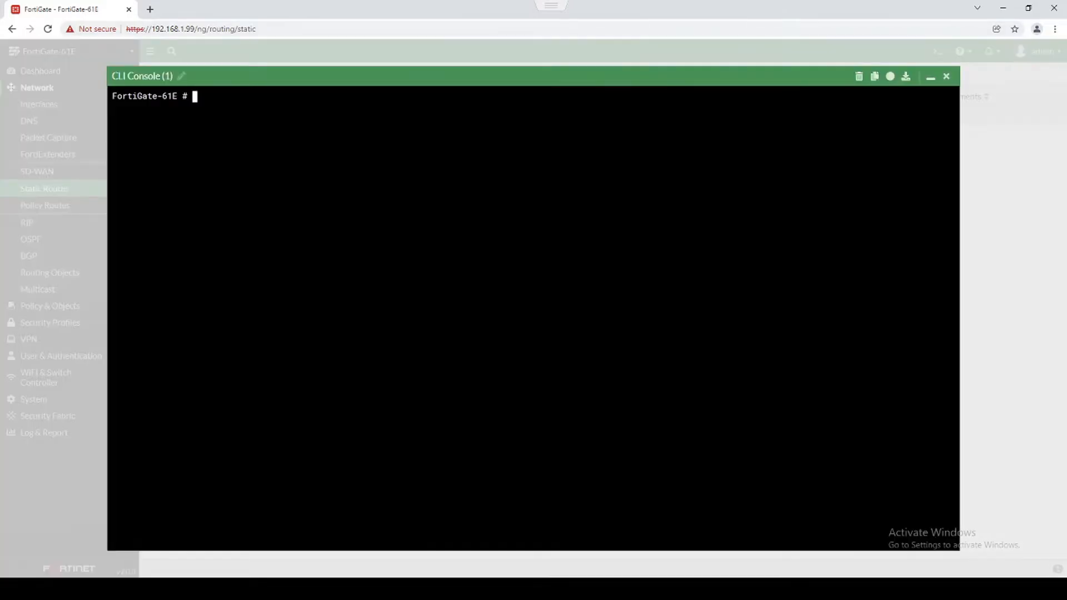
Run exec ping 4.2.2.2 in the CLI and stop it with Ctrl+C.
{"action": "type", "text": "exec ping 4.2.2.2"}
{"action": "key", "text": "Return"}
{"action": "key", "text": "ctrl+c"}
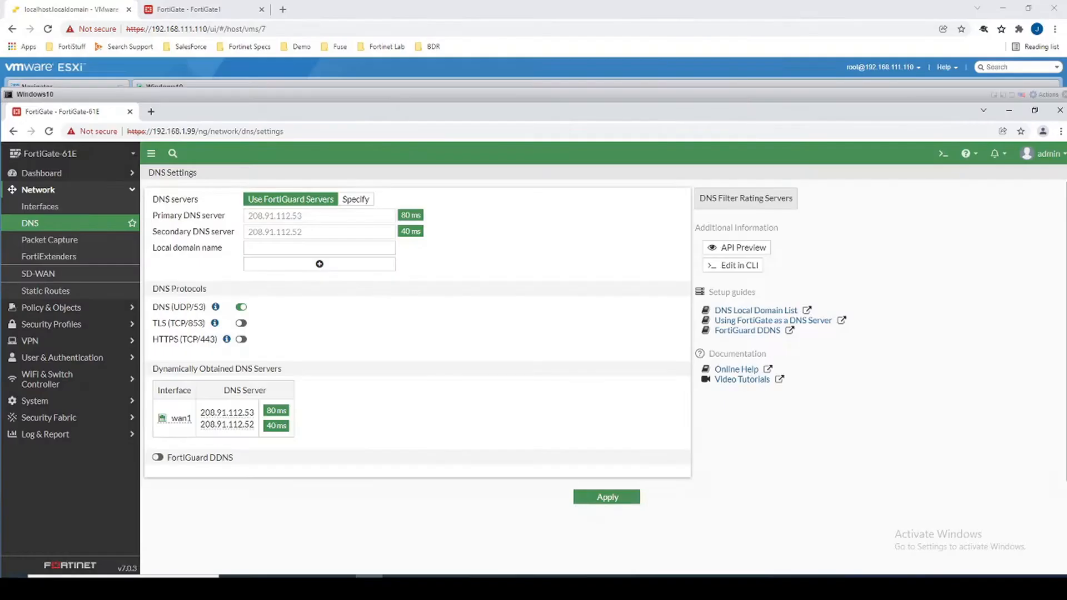
Open Network > Interfaces and select the internal hardware switch.
{"action": "left_click", "coordinate": [78, 206]}
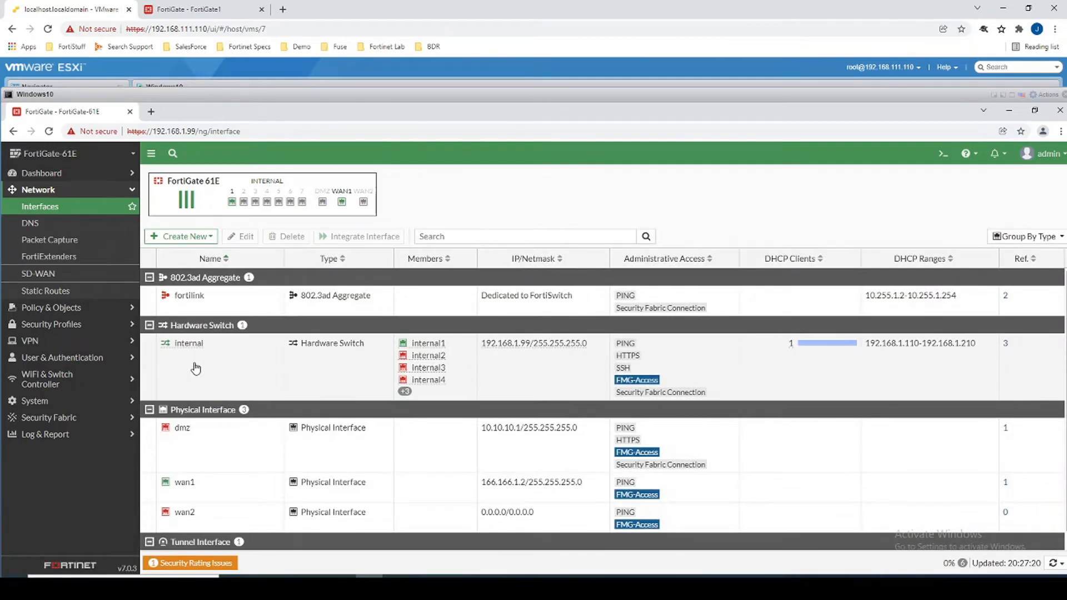
{"action": "left_click", "coordinate": [214, 377]}
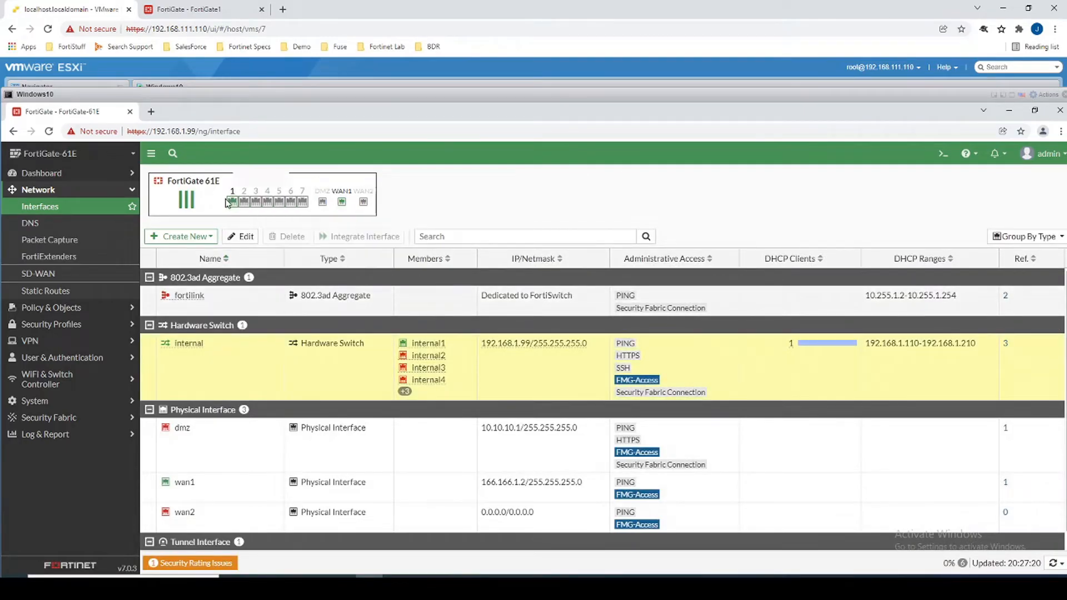
{"action": "mouse_move", "coordinate": [306, 204]}
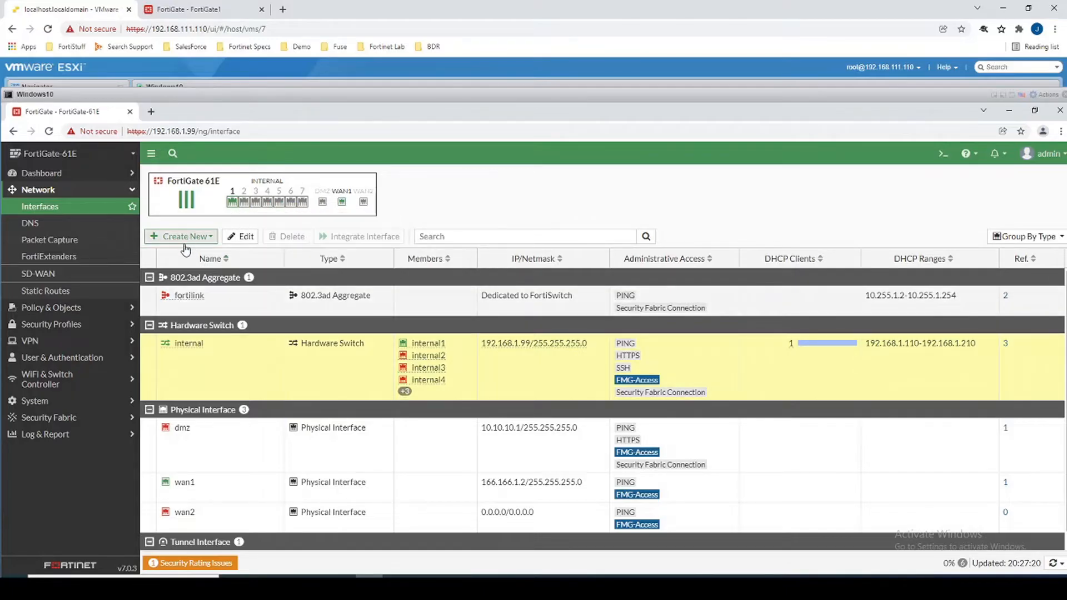
{"action": "mouse_move", "coordinate": [222, 210]}
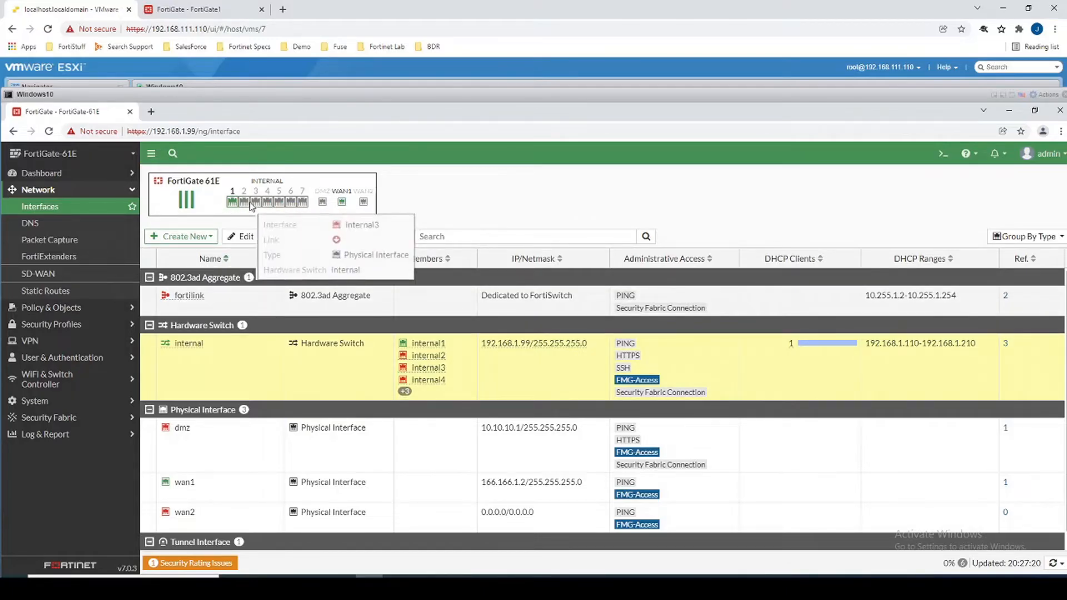
Define VLAN interface VLAN100 on internal with IP 192.168.100.1/24 and no address object.
{"action": "left_click", "coordinate": [181, 236]}
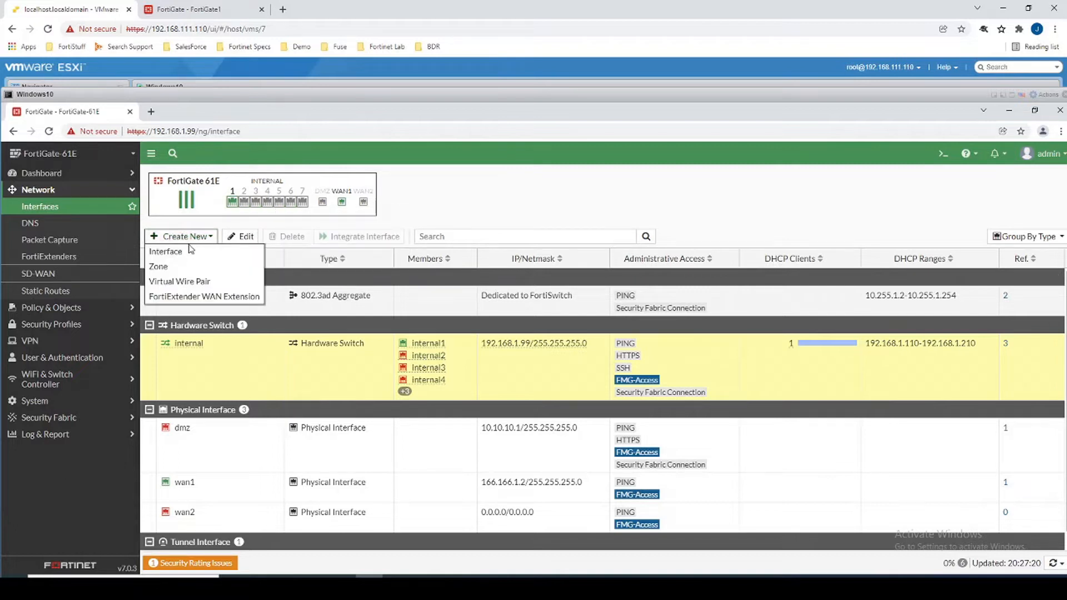
{"action": "left_click", "coordinate": [185, 254]}
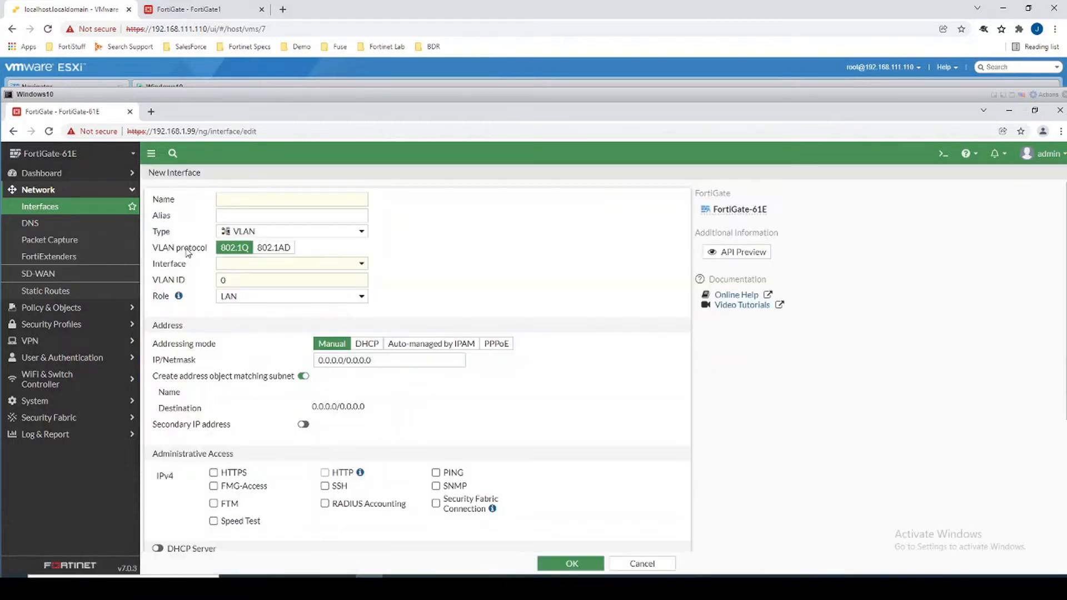
{"action": "left_click", "coordinate": [277, 233]}
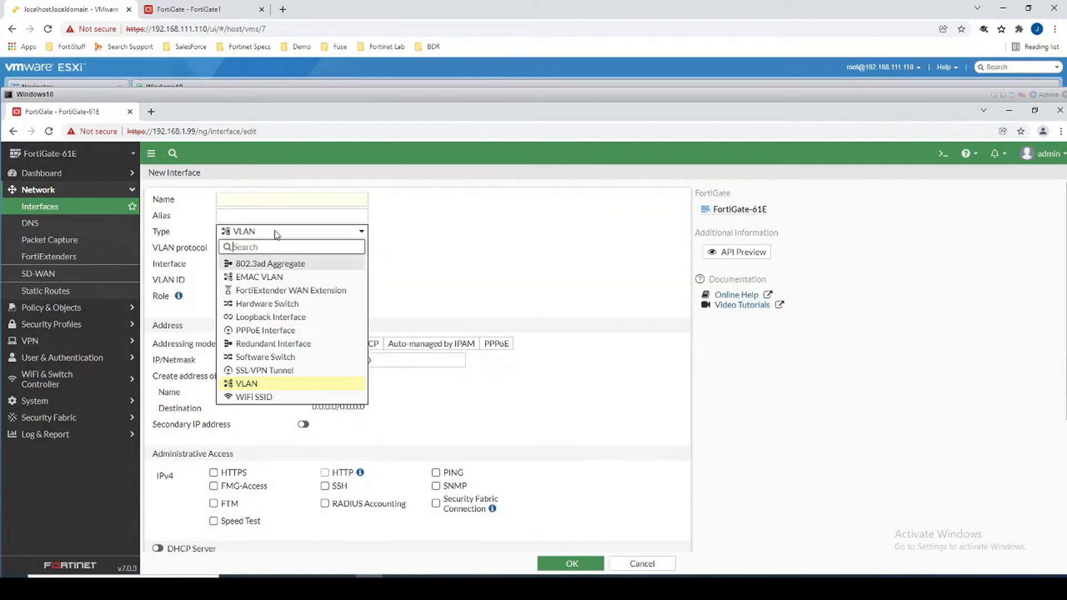
{"action": "left_click", "coordinate": [250, 383]}
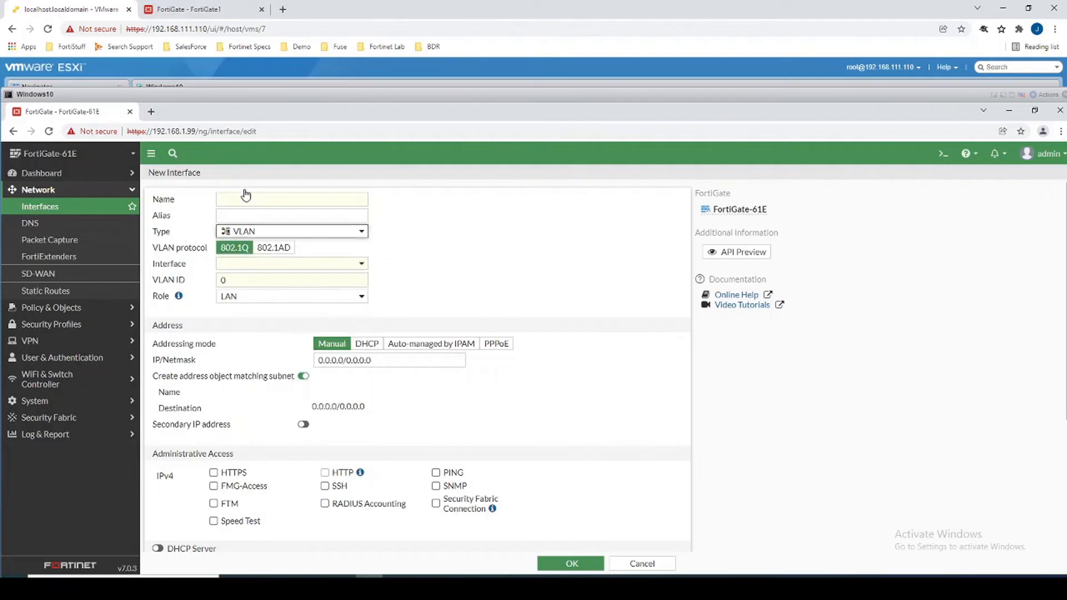
{"action": "left_click", "coordinate": [221, 263]}
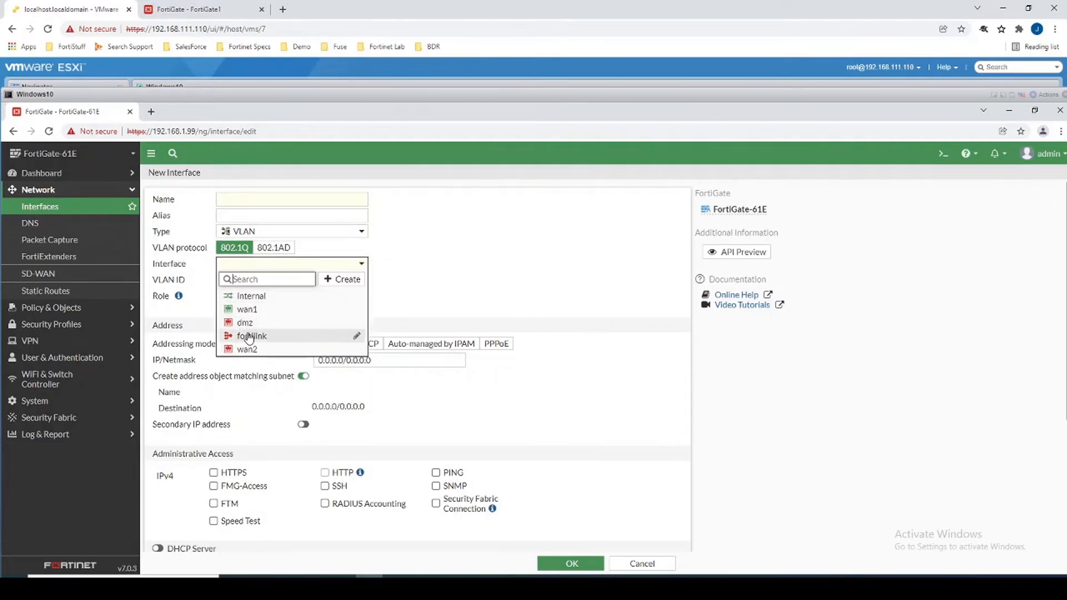
{"action": "left_click", "coordinate": [250, 296]}
{"action": "left_click", "coordinate": [275, 283]}
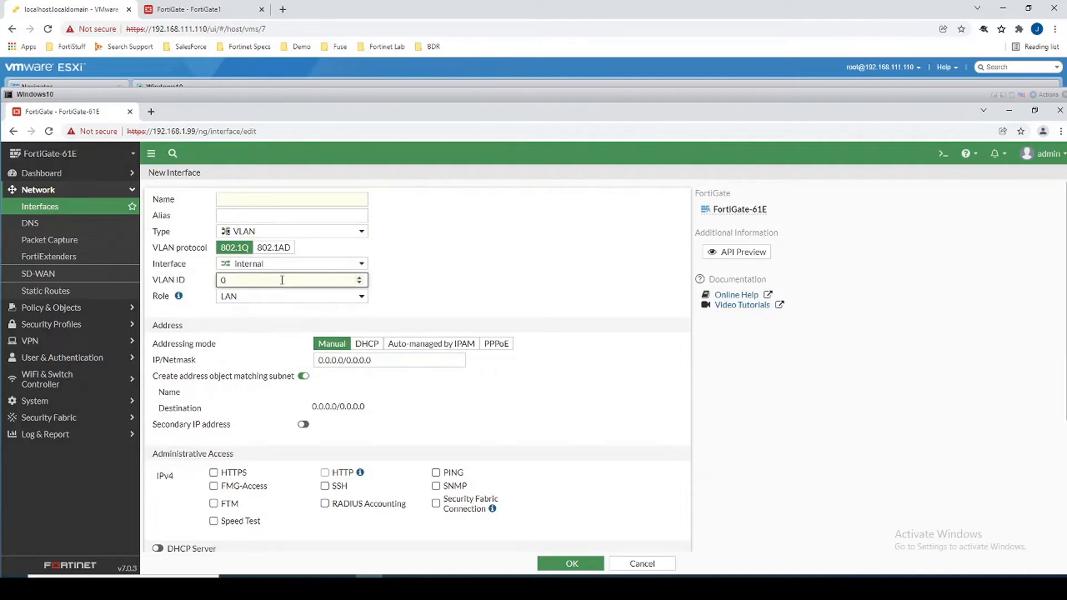
{"action": "key", "text": "BackSpace"}
{"action": "type", "text": "100"}
{"action": "left_click_drag", "start_coordinate": [387, 359], "coordinate": [255, 363]}
{"action": "type", "text": "192.1"}
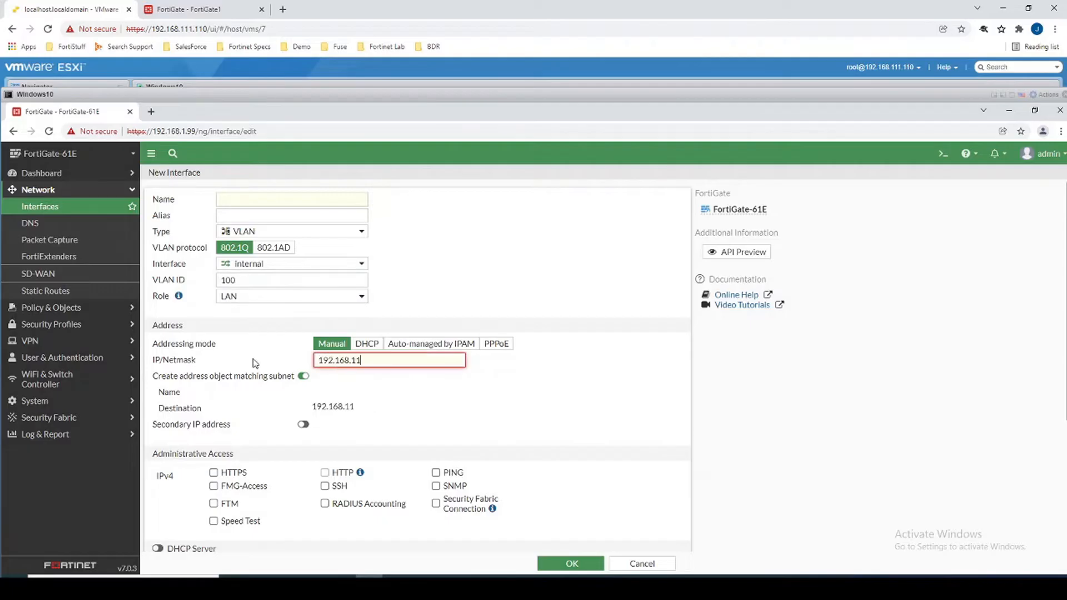
{"action": "type", "text": "68.100.1/24"}
{"action": "left_click", "coordinate": [298, 200]}
{"action": "type", "text": "VLAN100"}
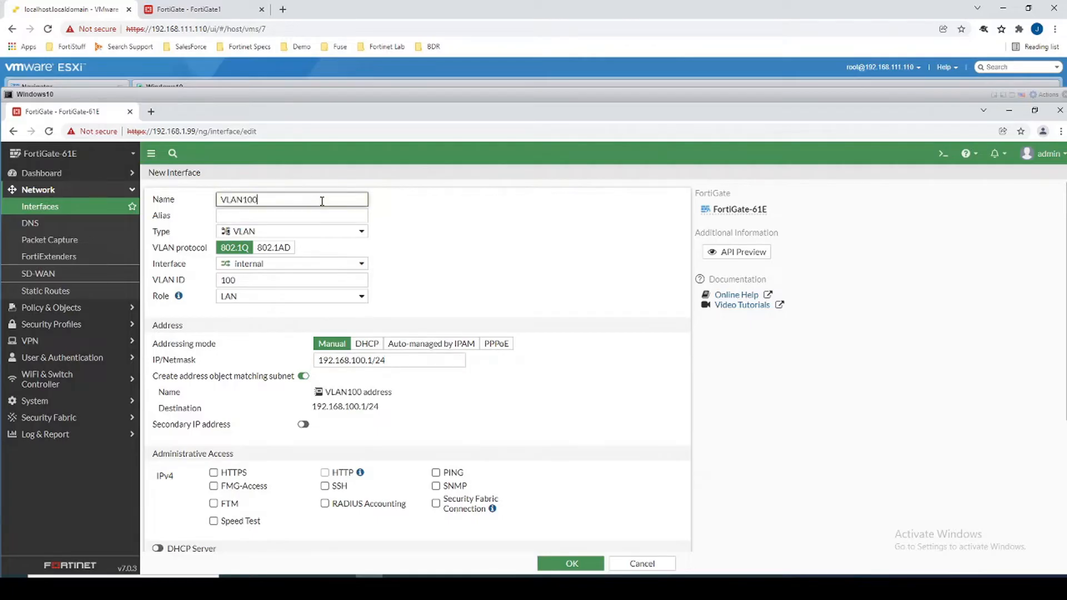
{"action": "left_click", "coordinate": [304, 376]}
Allow HTTPS, SSH and PING access, enable the DHCP server, and save the interface.
{"action": "scroll", "coordinate": [307, 367], "scroll_direction": "down", "scroll_amount": 2}
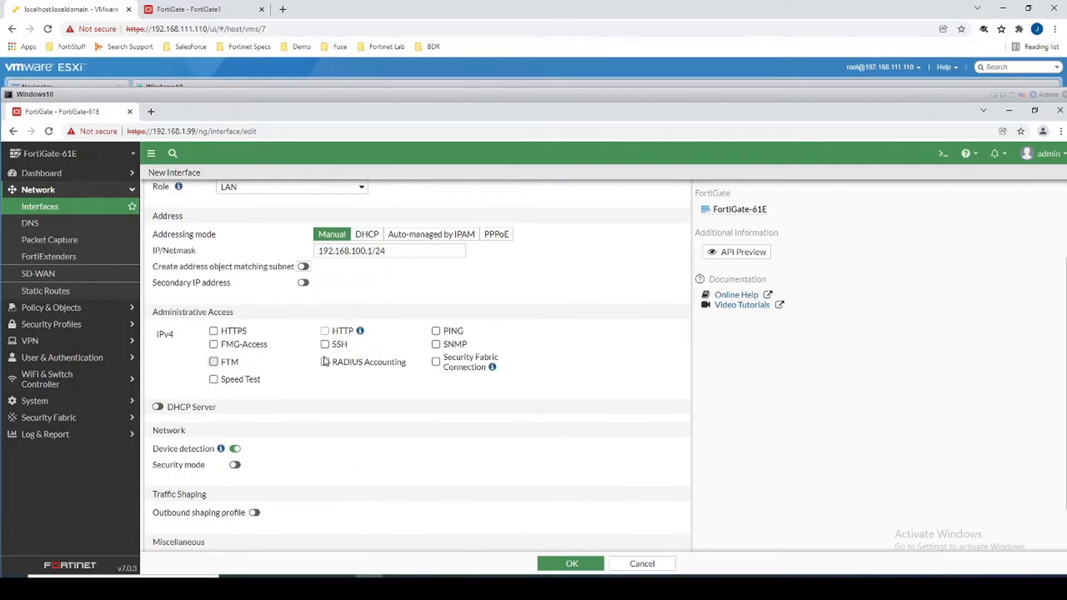
{"action": "scroll", "coordinate": [238, 350], "scroll_direction": "down", "scroll_amount": 1}
{"action": "scroll", "coordinate": [217, 389], "scroll_direction": "up", "scroll_amount": 3}
{"action": "left_click", "coordinate": [214, 386]}
{"action": "left_click", "coordinate": [325, 386]}
{"action": "left_click", "coordinate": [325, 399]}
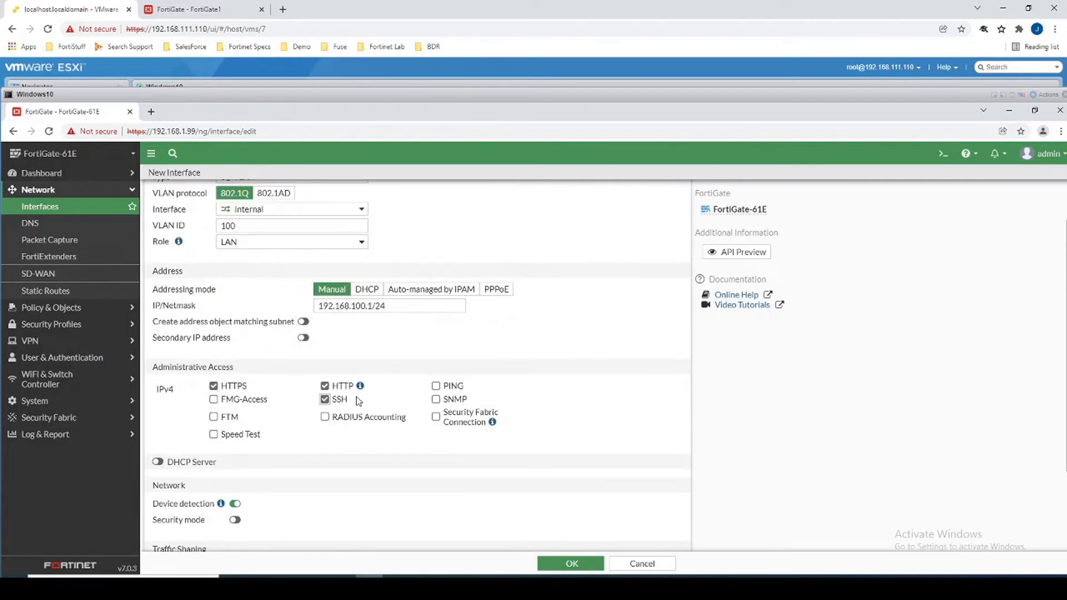
{"action": "left_click", "coordinate": [436, 386]}
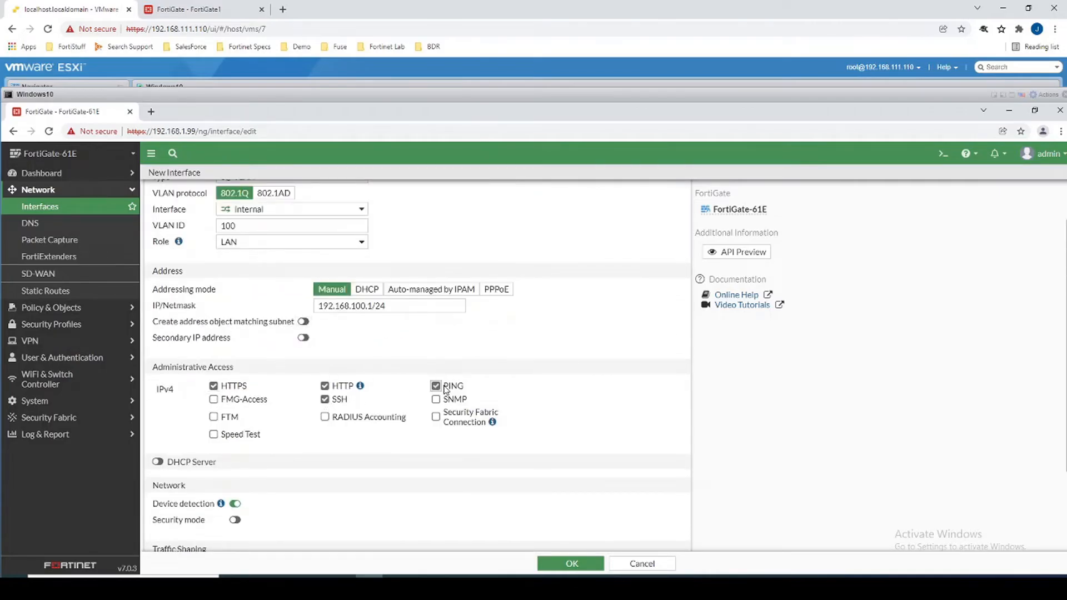
{"action": "left_click", "coordinate": [159, 462]}
{"action": "left_click", "coordinate": [325, 386]}
{"action": "scroll", "coordinate": [488, 410], "scroll_direction": "down", "scroll_amount": 2}
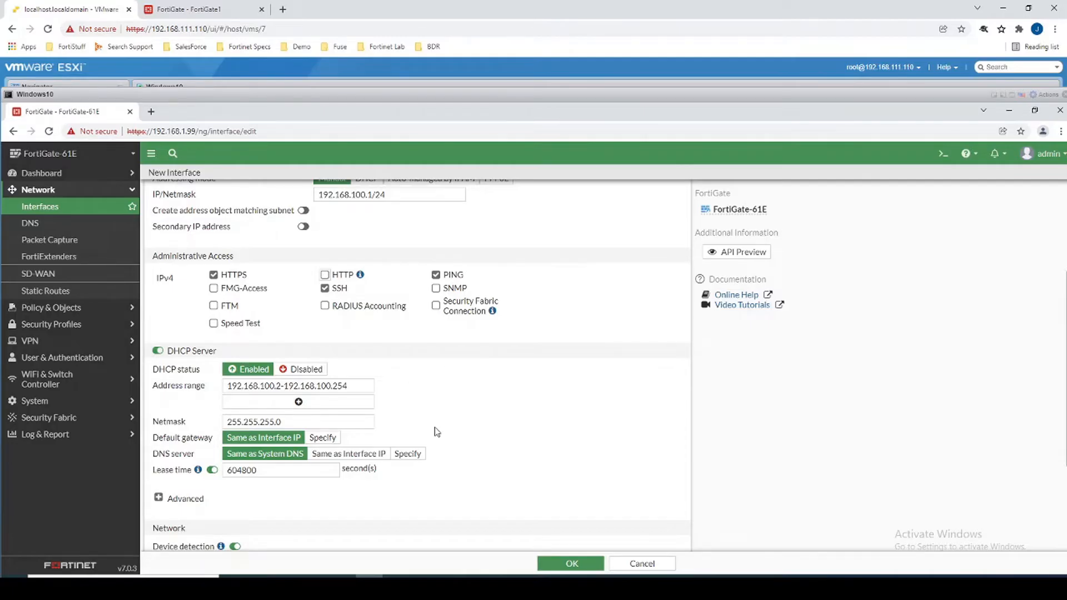
{"action": "scroll", "coordinate": [586, 492], "scroll_direction": "down", "scroll_amount": 2}
{"action": "left_click", "coordinate": [587, 561]}
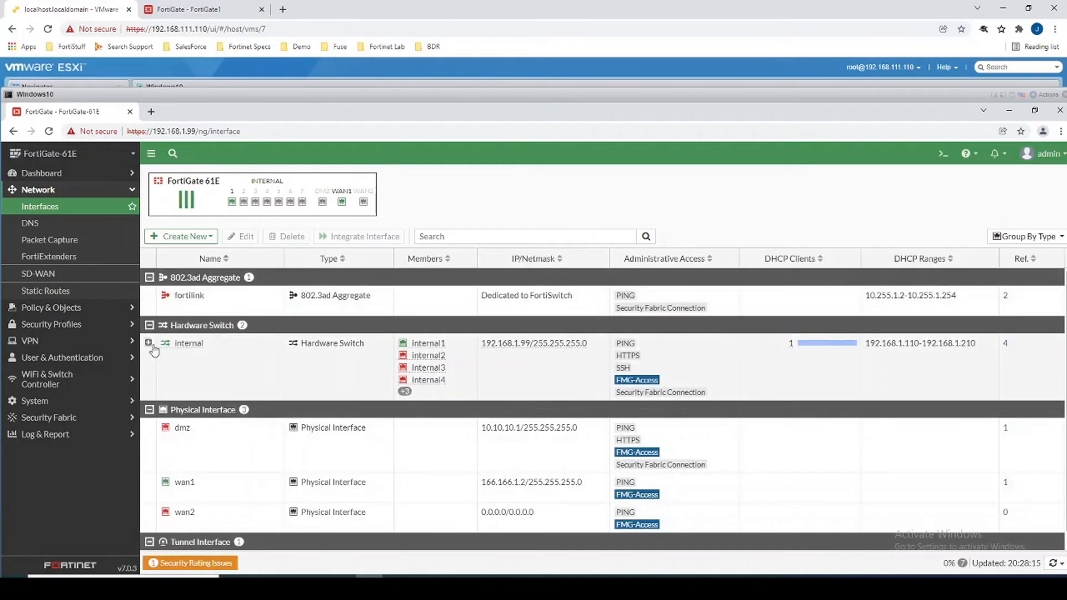
{"action": "left_click", "coordinate": [154, 348]}
{"action": "left_click", "coordinate": [149, 343]}
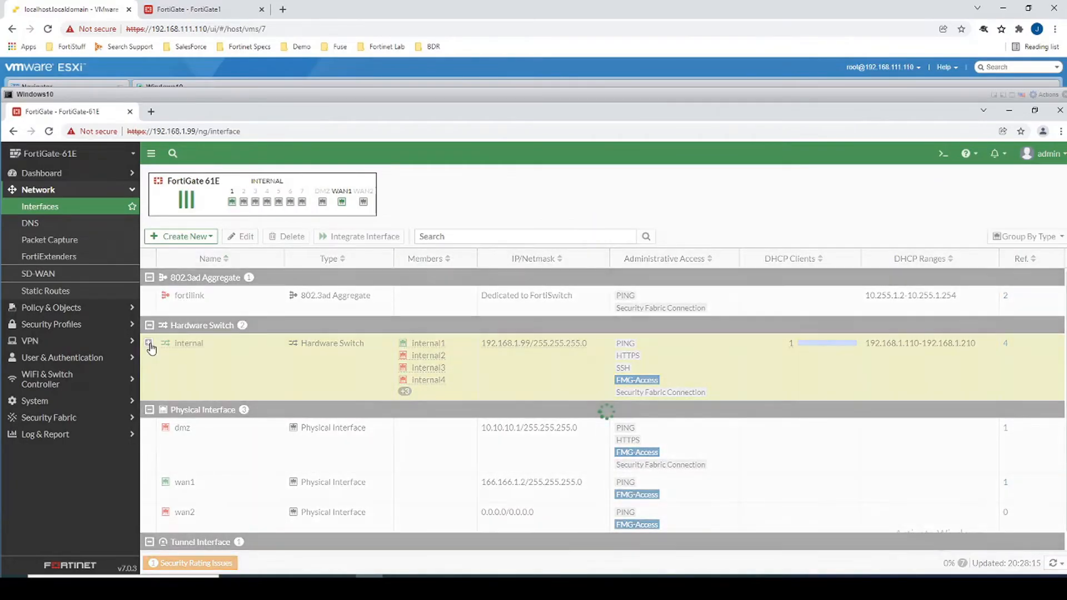
{"action": "left_click", "coordinate": [243, 432]}
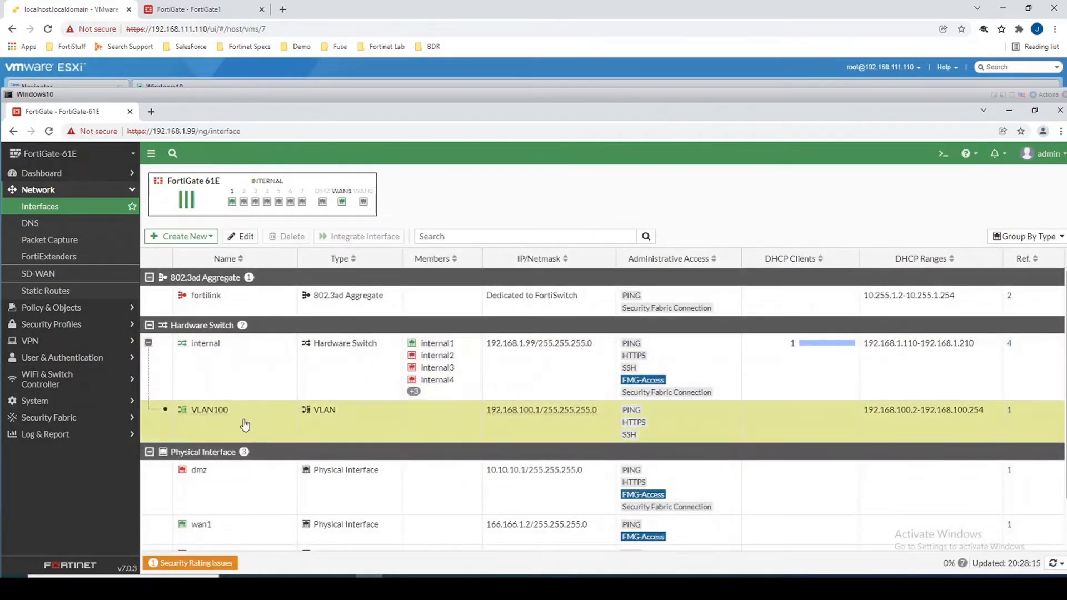
{"action": "left_click", "coordinate": [227, 379]}
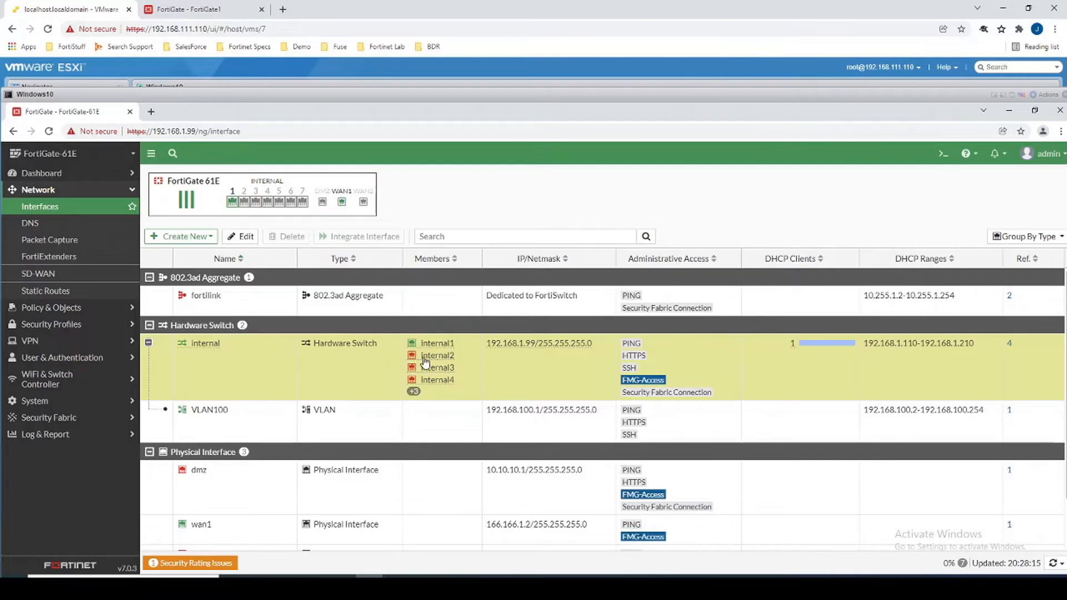
{"action": "mouse_move", "coordinate": [418, 360]}
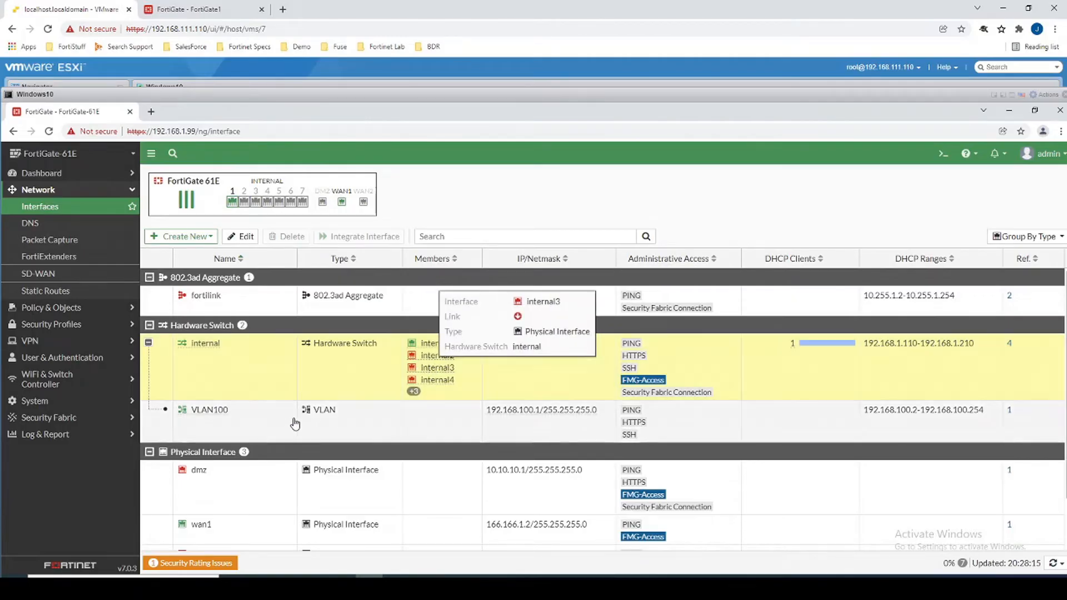
{"action": "left_click", "coordinate": [259, 432]}
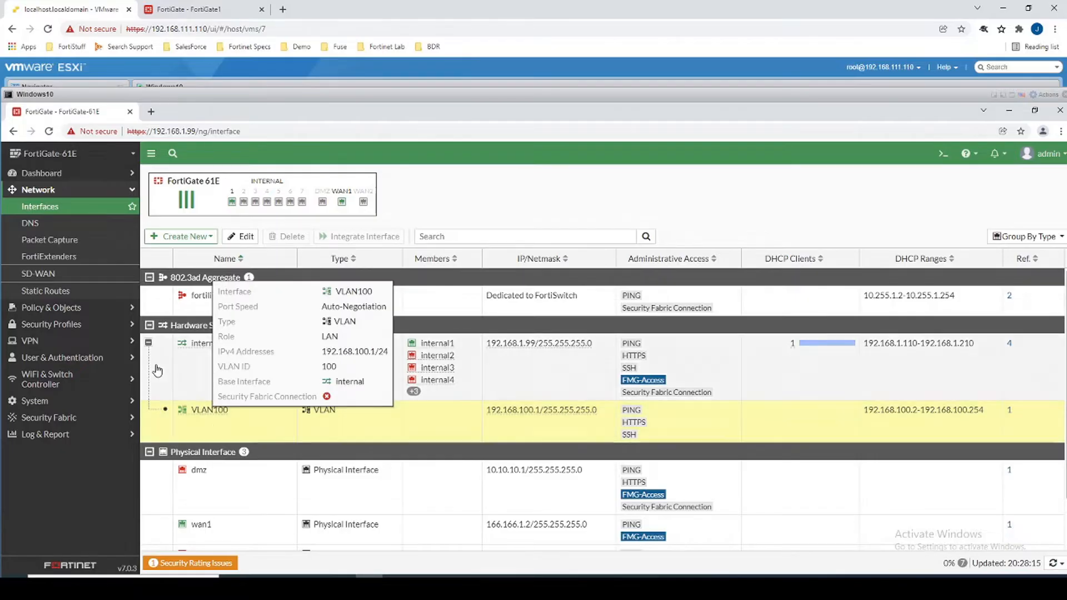
{"action": "left_click", "coordinate": [204, 347]}
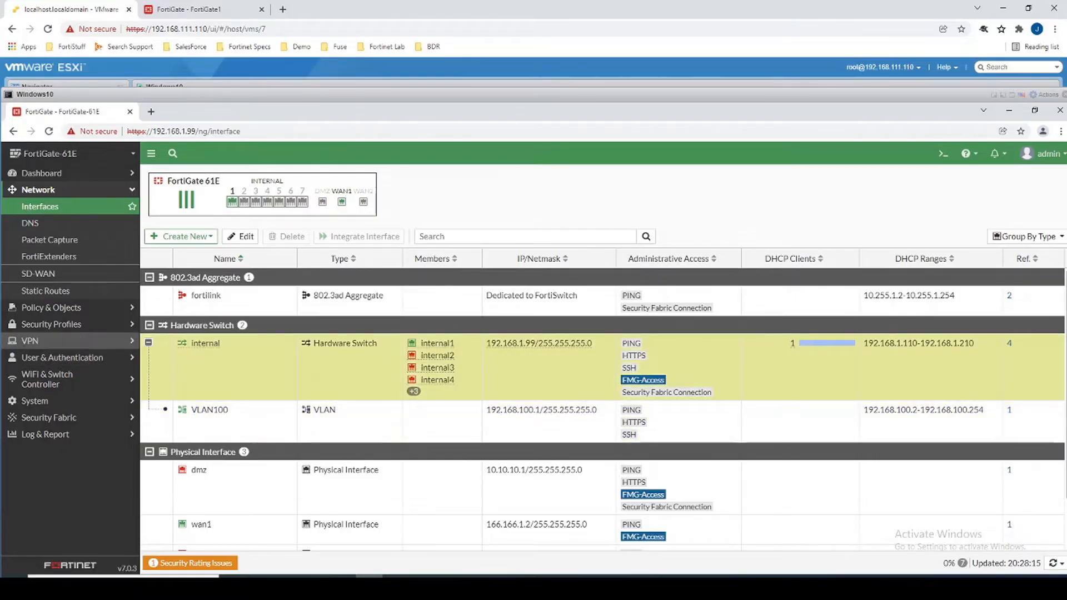
{"action": "left_click", "coordinate": [148, 342]}
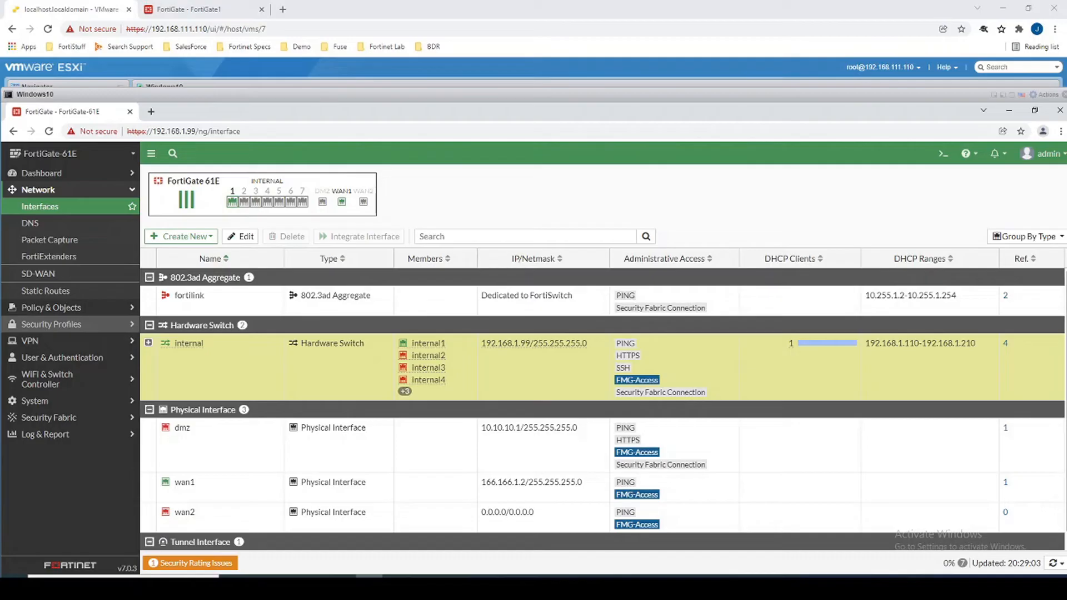
{"action": "left_click", "coordinate": [72, 307]}
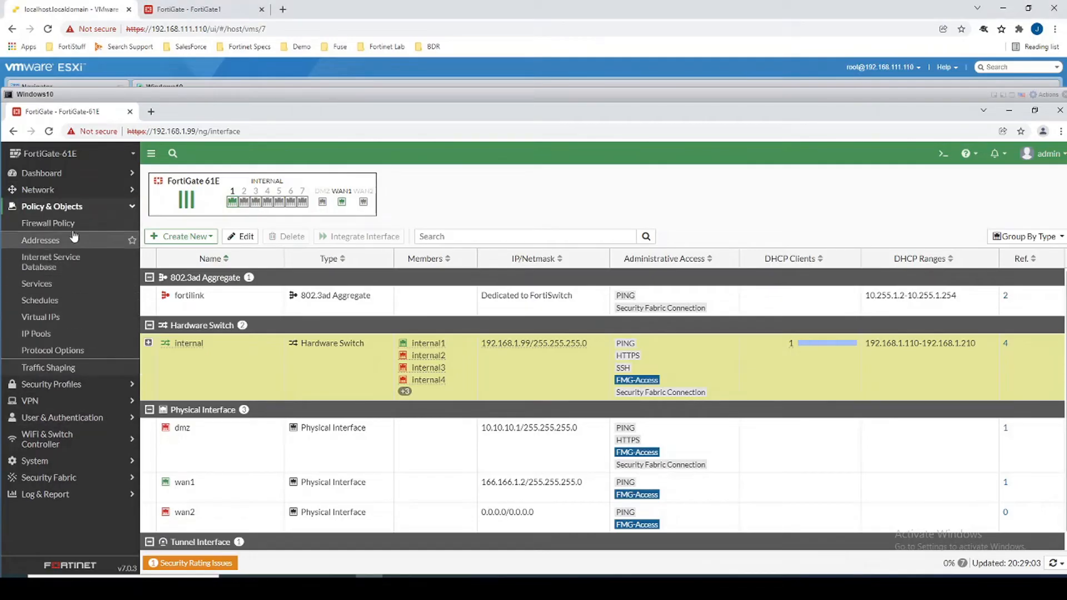
Open the Internet All policy and review its internal incoming and wan1 outgoing interfaces.
{"action": "left_click", "coordinate": [61, 224]}
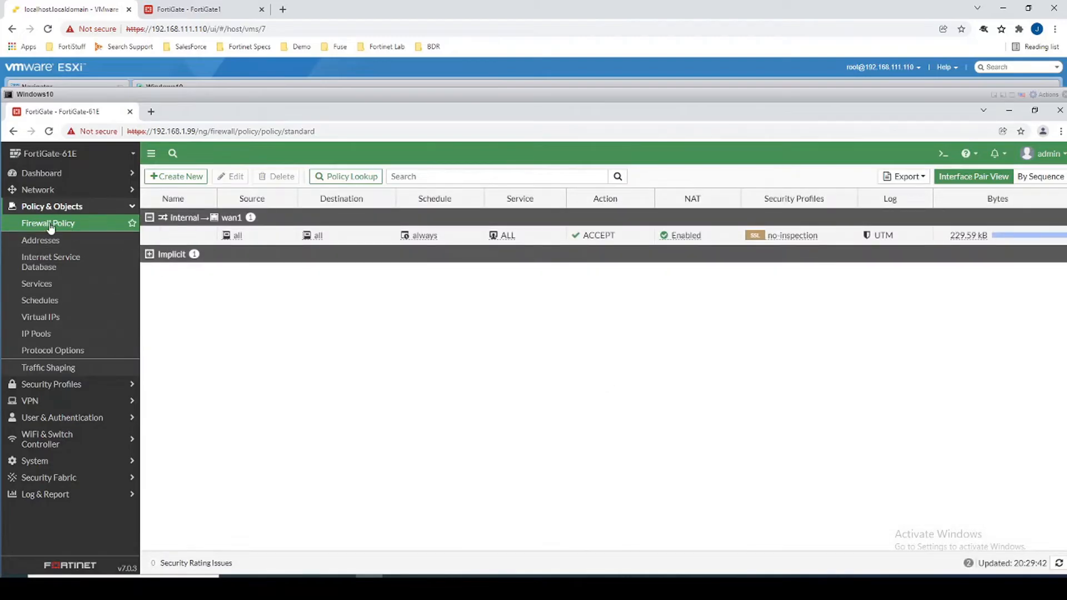
{"action": "double_click", "coordinate": [182, 239]}
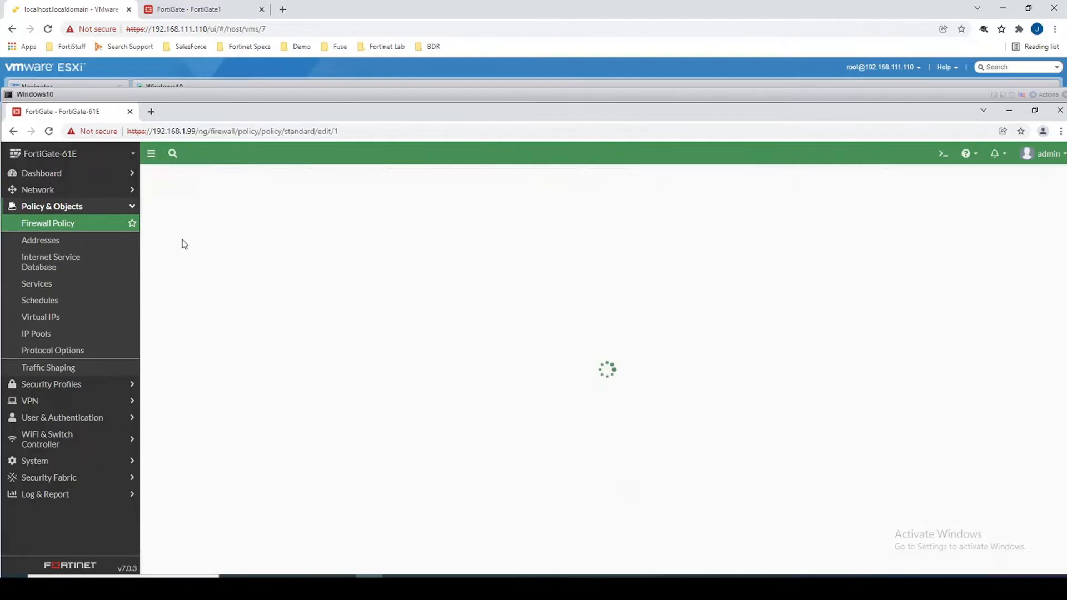
{"action": "left_click", "coordinate": [269, 206]}
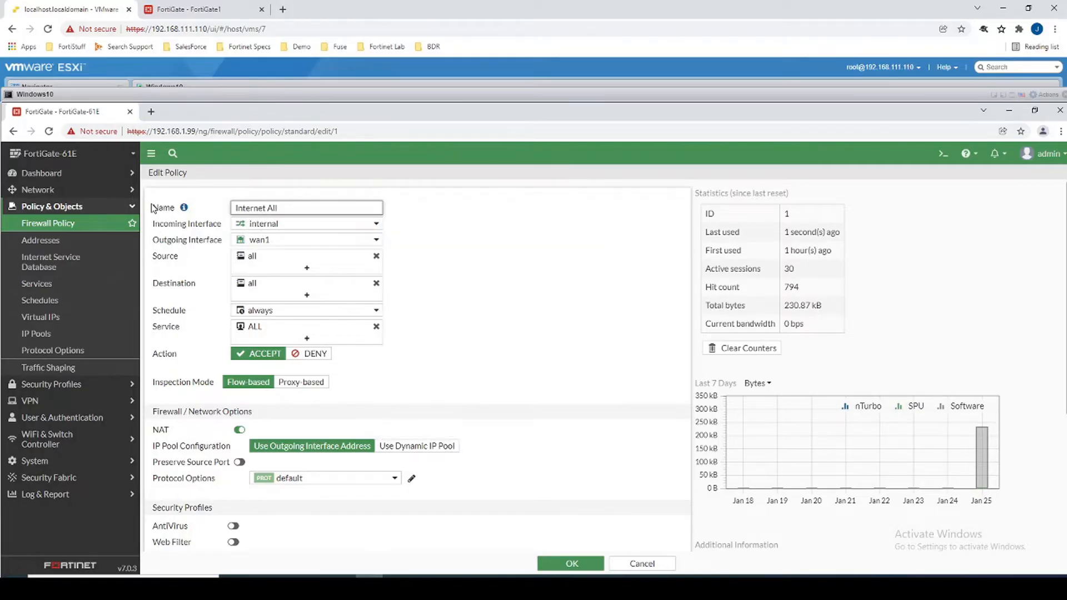
{"action": "left_click_drag", "start_coordinate": [150, 224], "coordinate": [279, 230]}
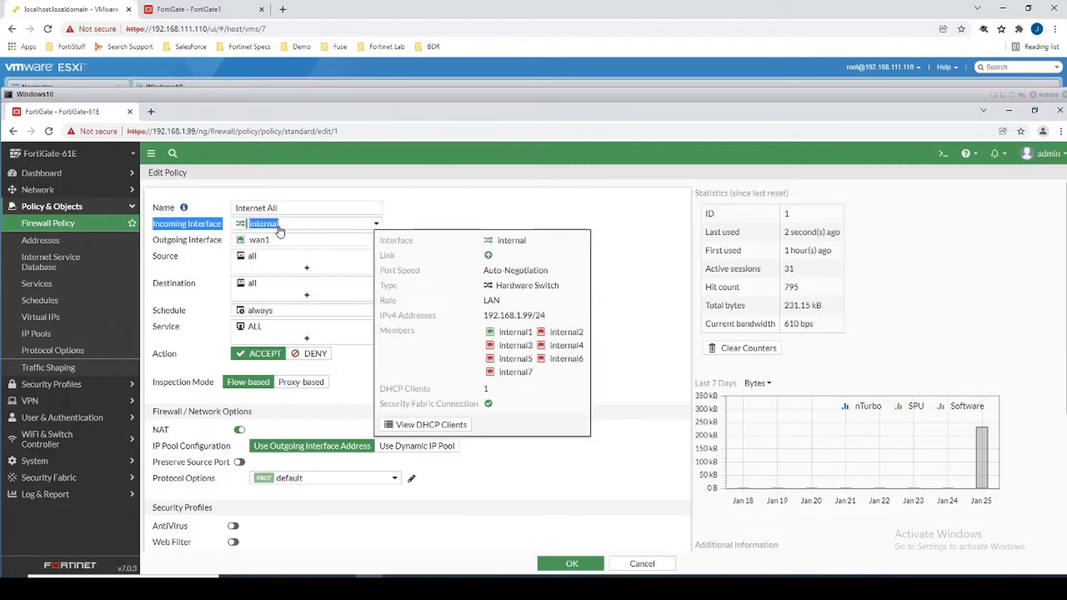
{"action": "left_click_drag", "start_coordinate": [152, 240], "coordinate": [195, 326]}
{"action": "left_click", "coordinate": [169, 260]}
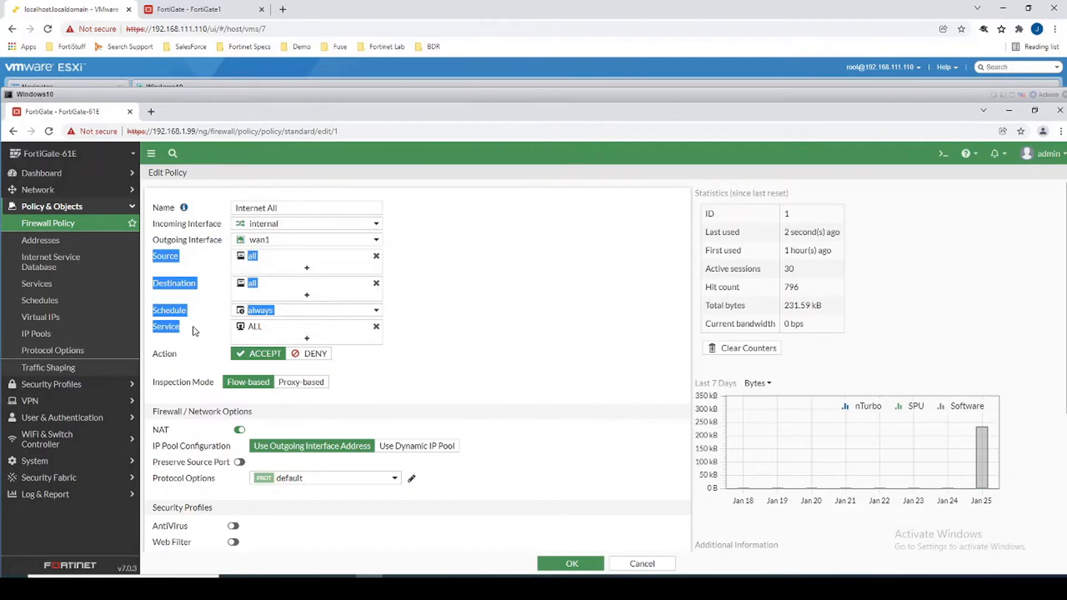
Review the source-to-action settings and wan1's IPv4 address, then save the policy unchanged.
{"action": "left_click_drag", "start_coordinate": [194, 358], "coordinate": [195, 363]}
{"action": "scroll", "coordinate": [169, 361], "scroll_direction": "down", "scroll_amount": 3}
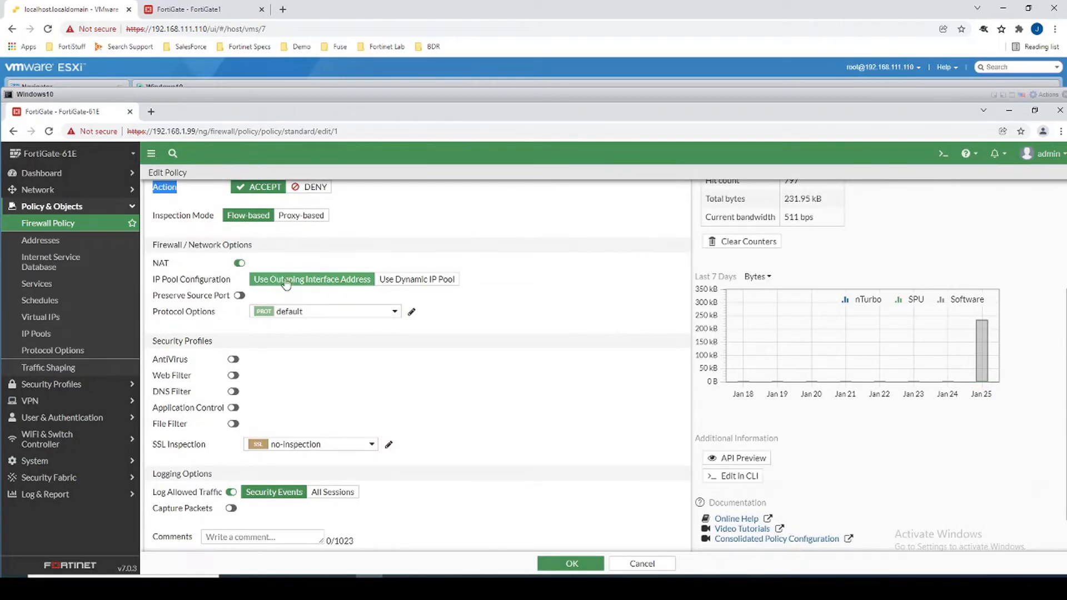
{"action": "scroll", "coordinate": [256, 381], "scroll_direction": "up", "scroll_amount": 2}
{"action": "scroll", "coordinate": [253, 356], "scroll_direction": "up", "scroll_amount": 1}
{"action": "scroll", "coordinate": [239, 277], "scroll_direction": "down", "scroll_amount": 1}
{"action": "scroll", "coordinate": [239, 236], "scroll_direction": "up", "scroll_amount": 1}
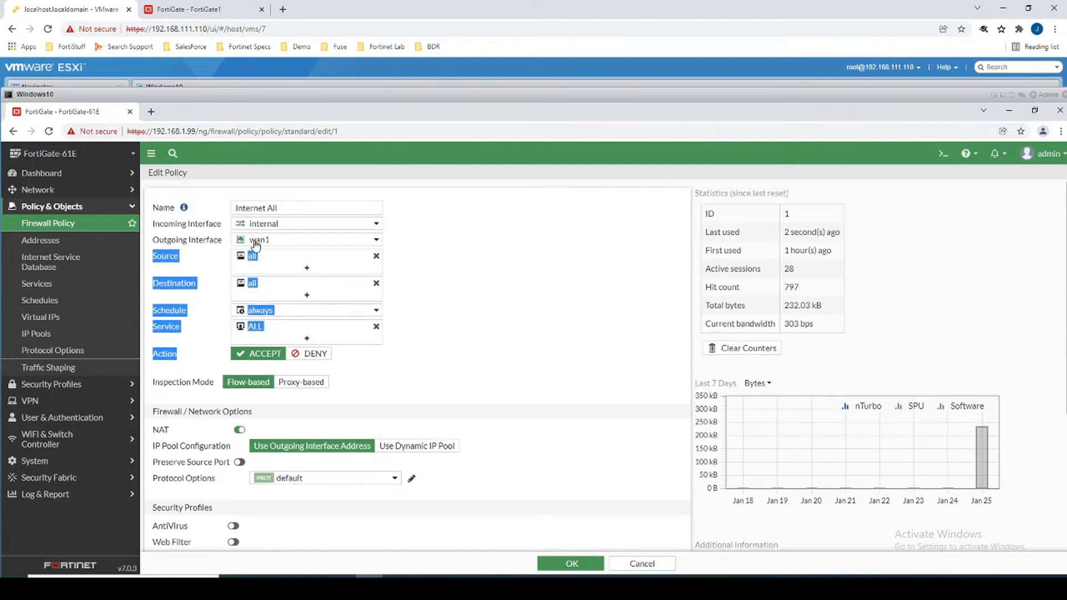
{"action": "mouse_move", "coordinate": [257, 246]}
{"action": "left_click_drag", "start_coordinate": [489, 331], "coordinate": [518, 341]}
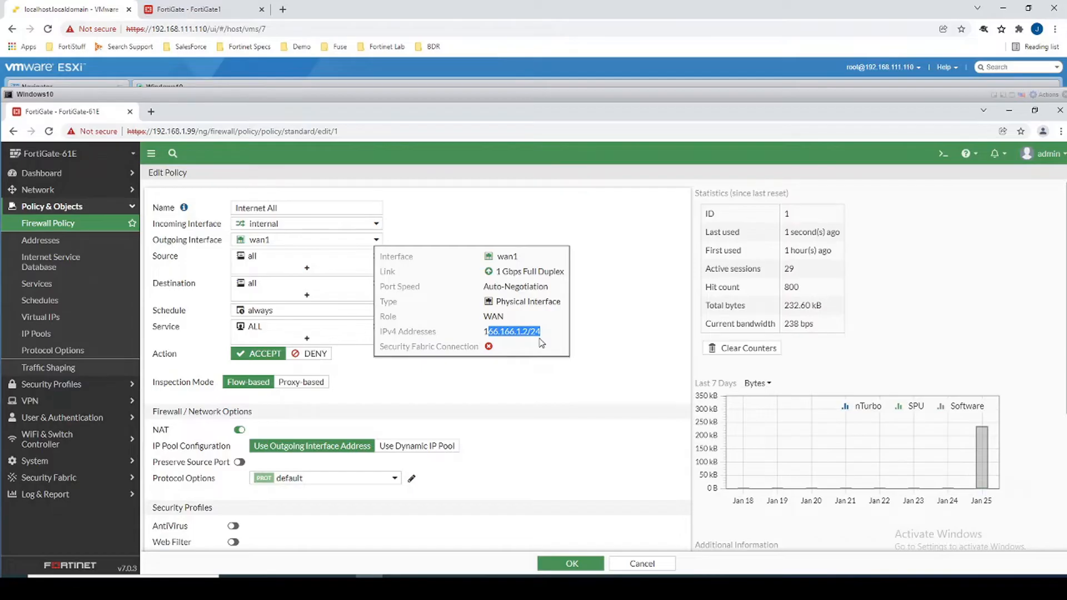
{"action": "left_click_drag", "start_coordinate": [540, 339], "coordinate": [539, 340]}
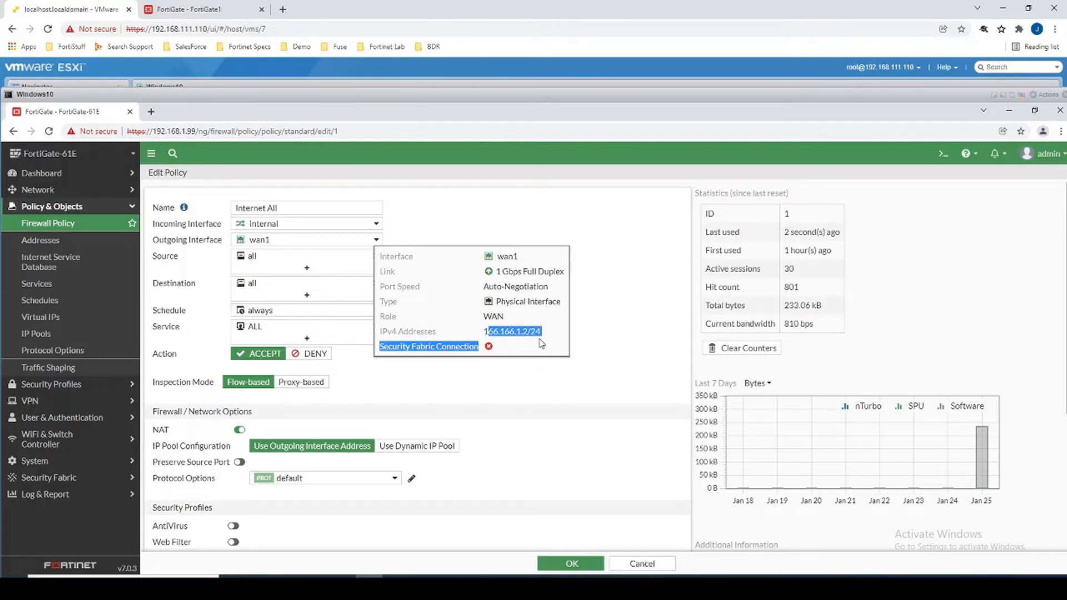
{"action": "left_click", "coordinate": [550, 562]}
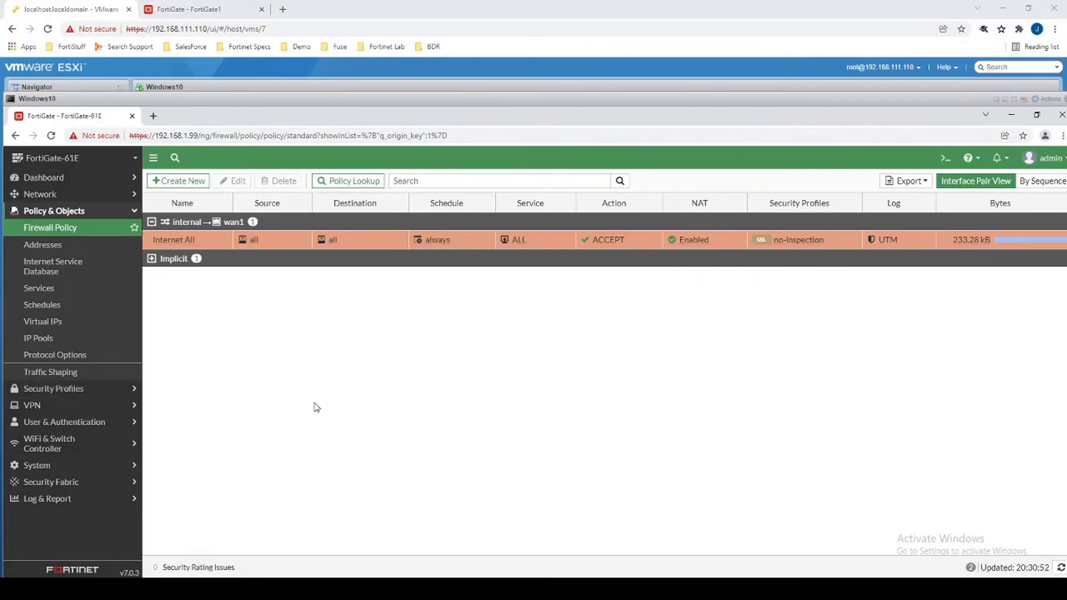
Run Speedtest by Ookla in new Chrome tabs (3 ms, 29.20/17.93 Mbps), then return to FortiGate.
{"action": "mouse_move", "coordinate": [201, 232]}
{"action": "left_click", "coordinate": [153, 116]}
{"action": "type", "text": "google"}
{"action": "key", "text": "Return"}
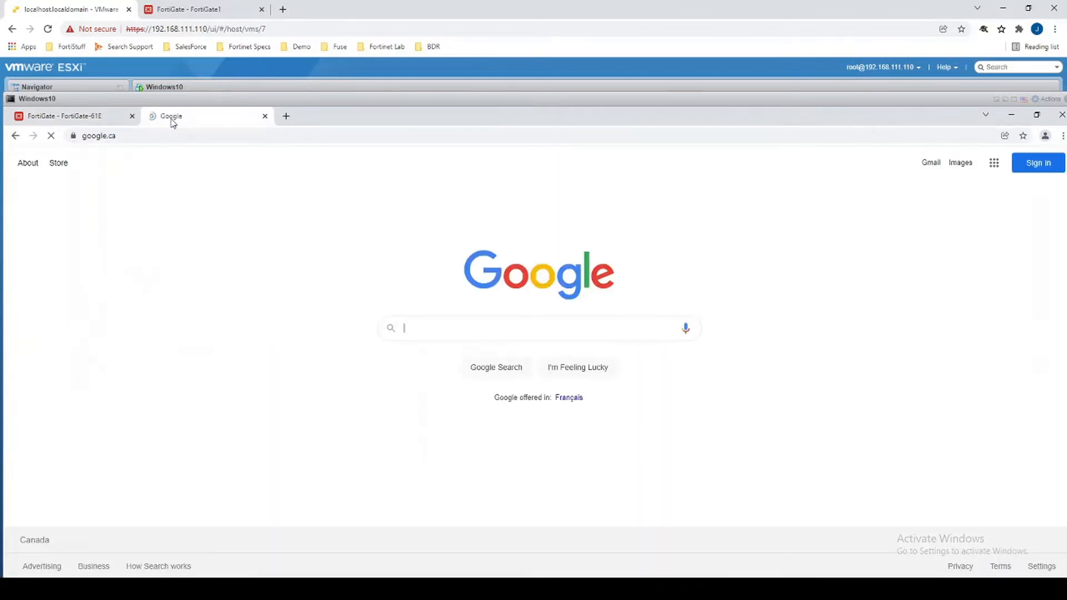
{"action": "left_click", "coordinate": [286, 116]}
{"action": "type", "text": "speed"}
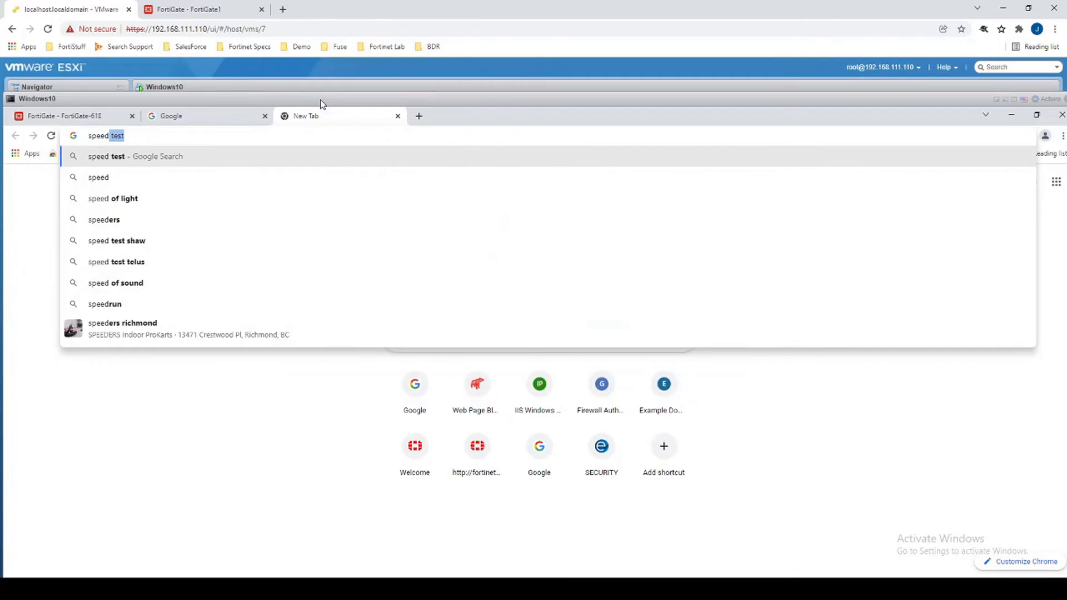
{"action": "type", "text": "test."}
{"action": "key", "text": "Return"}
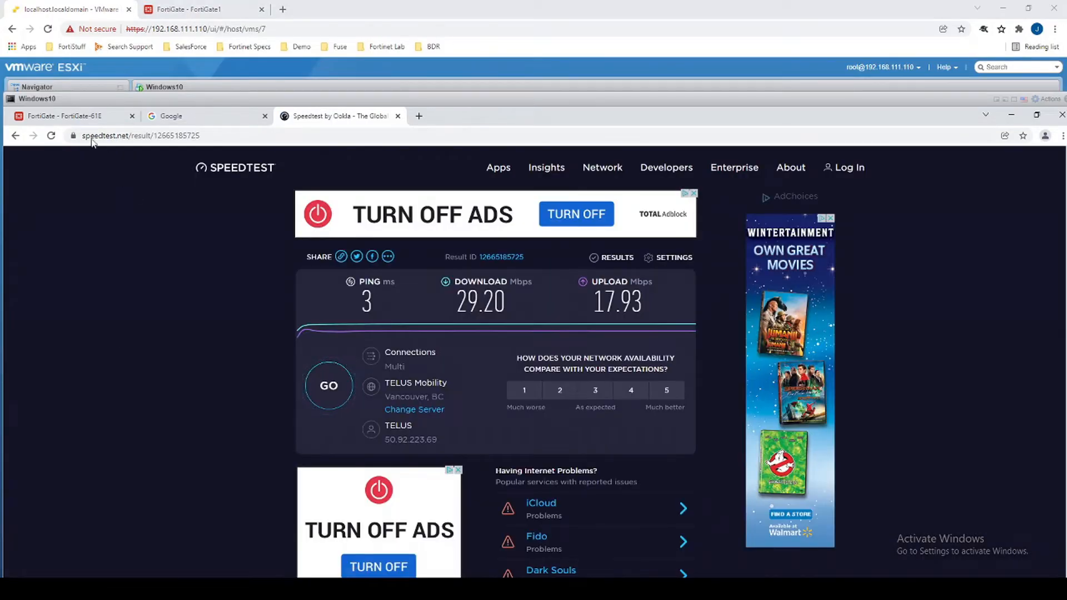
{"action": "left_click", "coordinate": [61, 115]}
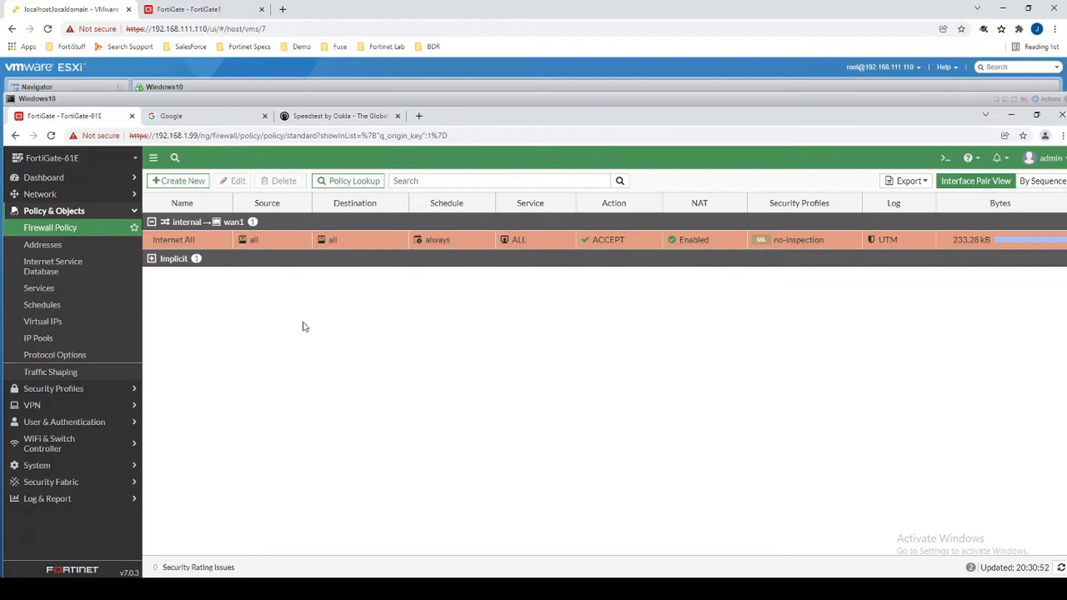
Review FortiGuard licences valid until 2023/01/25, noting Industrial DB is Not Licensed.
{"action": "left_click", "coordinate": [59, 228]}
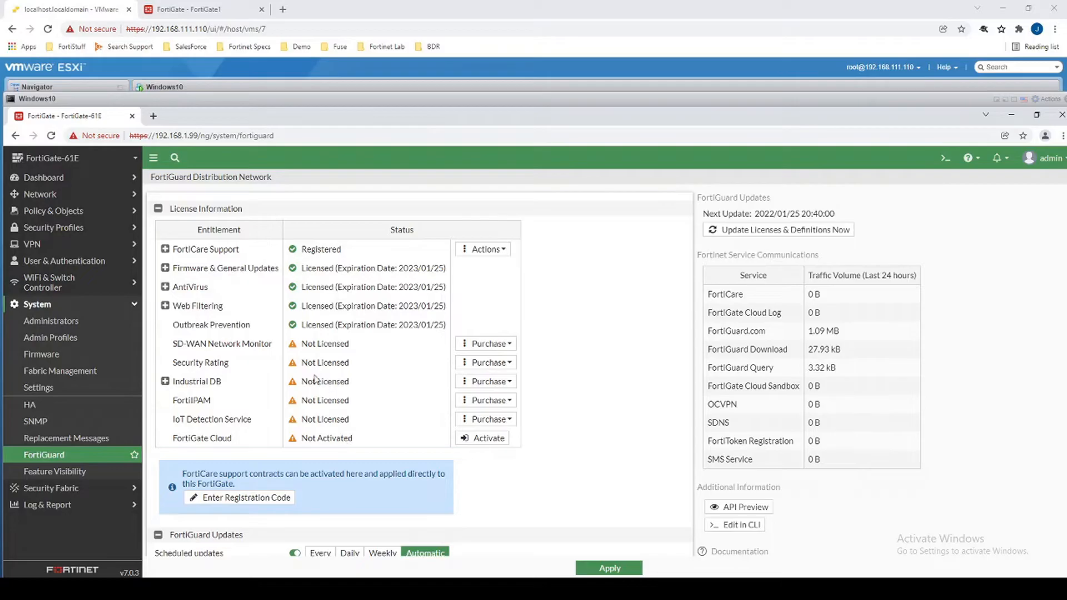
{"action": "left_click_drag", "start_coordinate": [350, 382], "coordinate": [302, 383]}
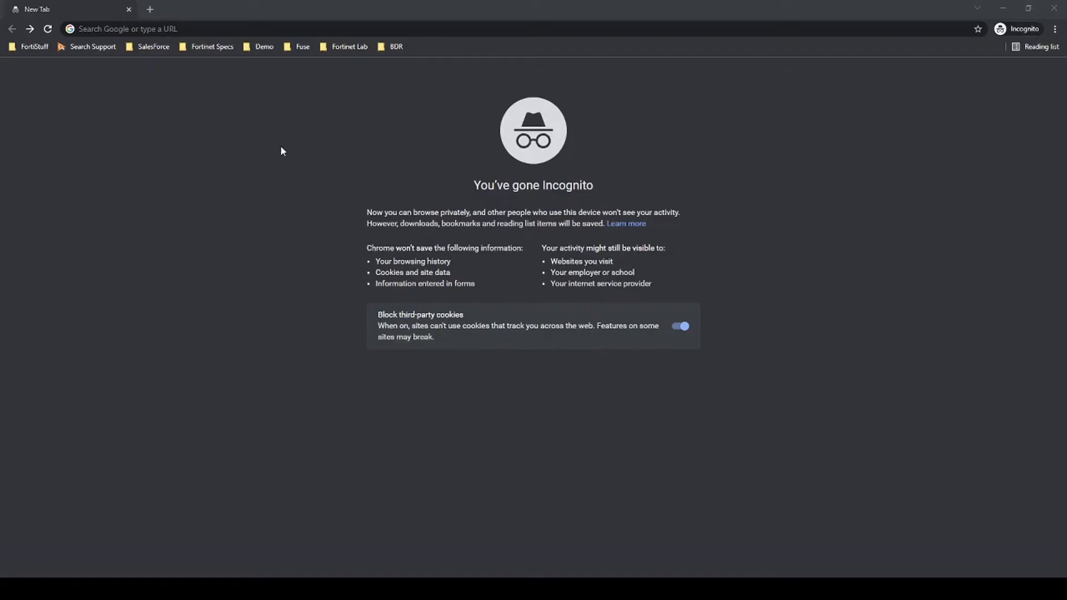
Go to support.fortinet.com and log in to FortiCloud.
{"action": "left_click", "coordinate": [194, 30]}
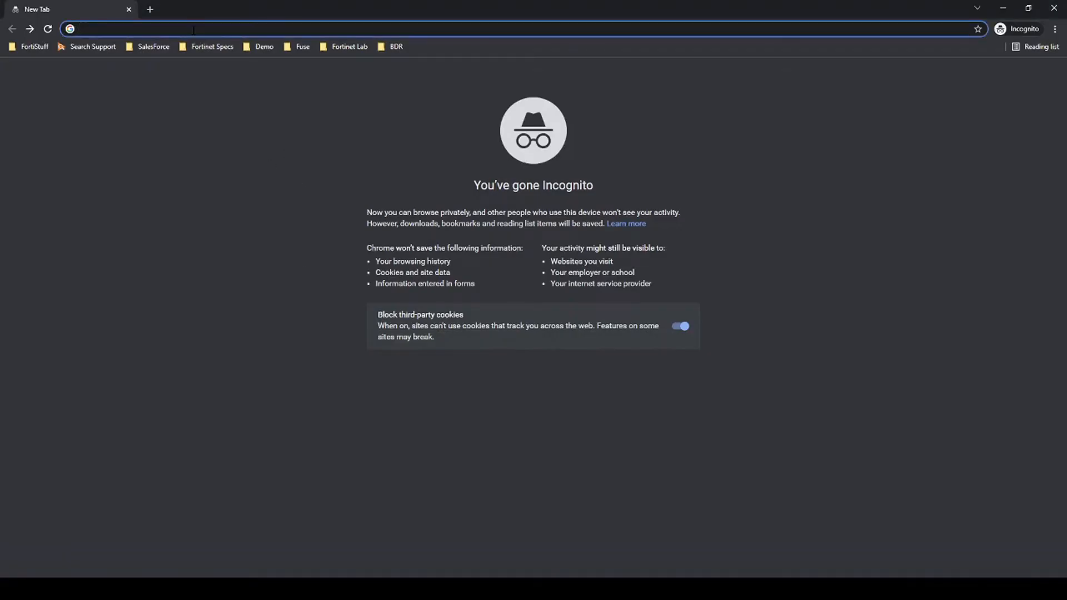
{"action": "type", "text": "support.fortinet.com"}
{"action": "key", "text": "Return"}
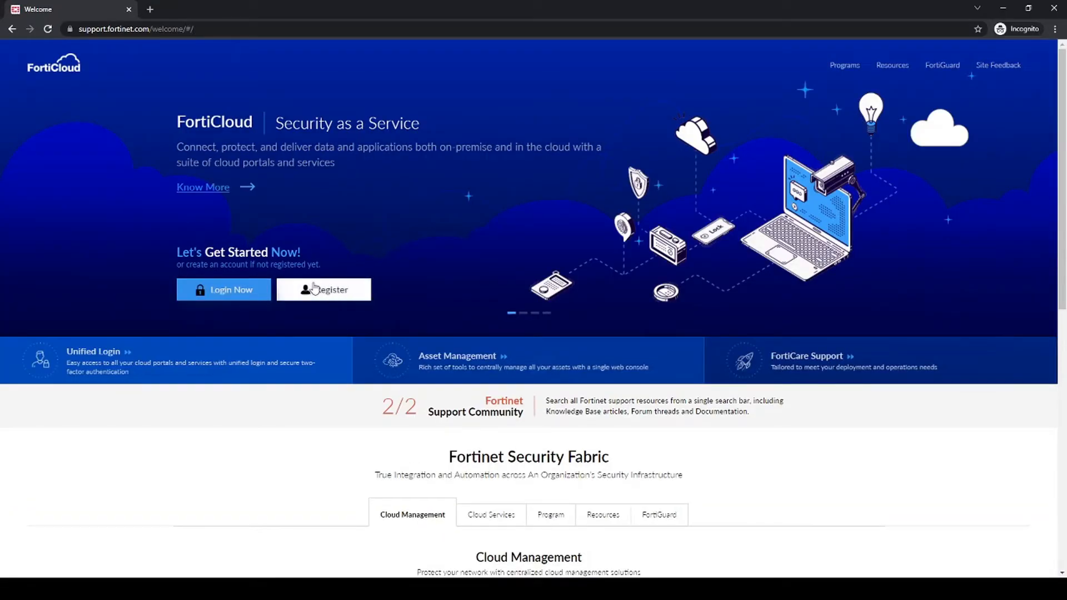
{"action": "left_click", "coordinate": [226, 291]}
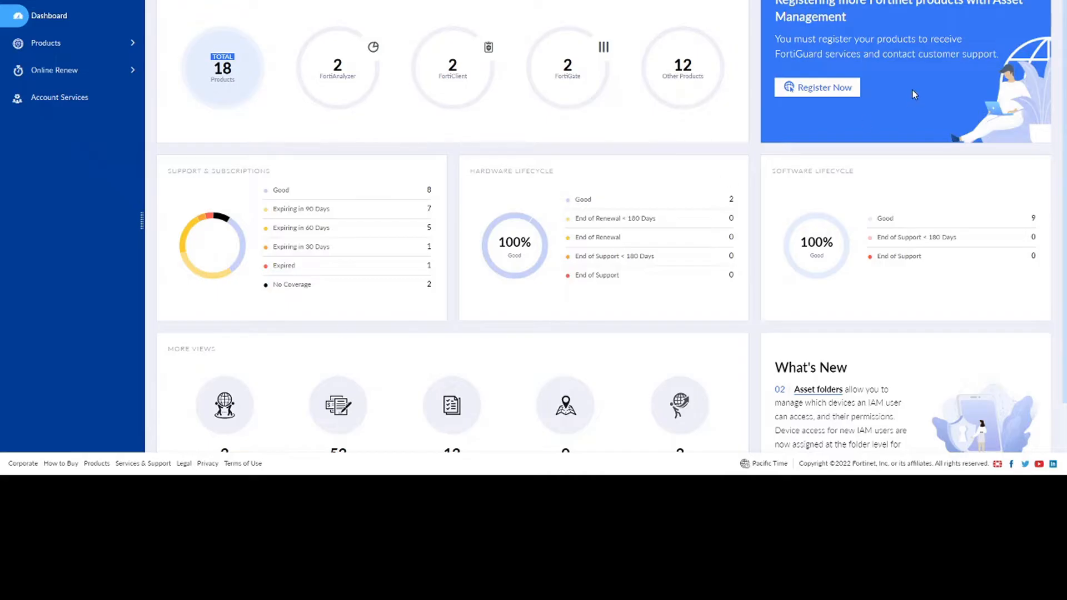
Inspect the product registration form and its registration code instructions.
{"action": "left_click", "coordinate": [816, 88]}
{"action": "left_click", "coordinate": [250, 58]}
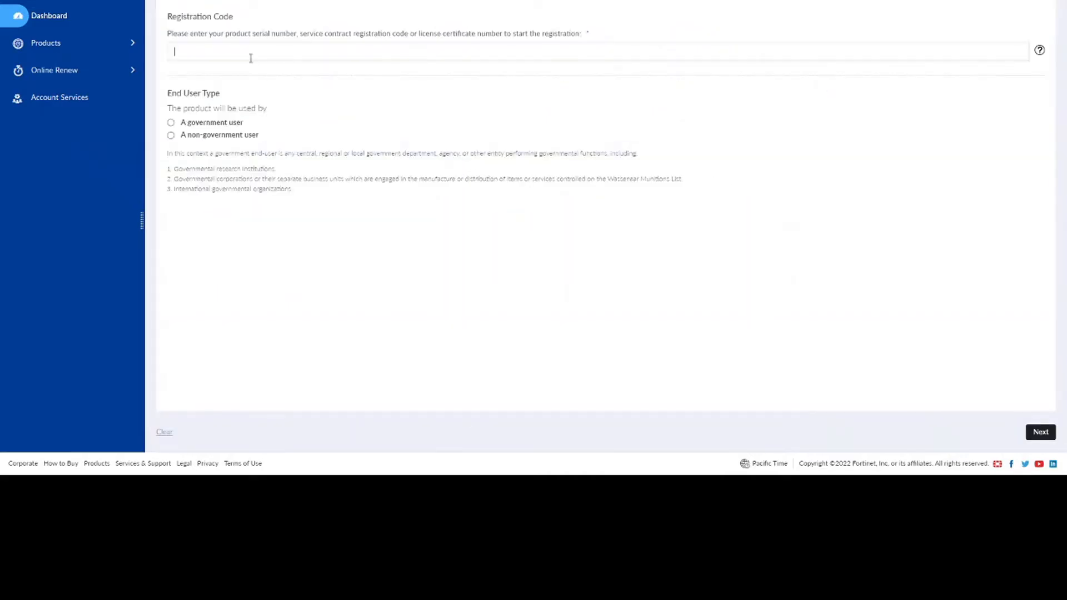
{"action": "left_click_drag", "start_coordinate": [225, 34], "coordinate": [583, 36]}
{"action": "left_click", "coordinate": [318, 50]}
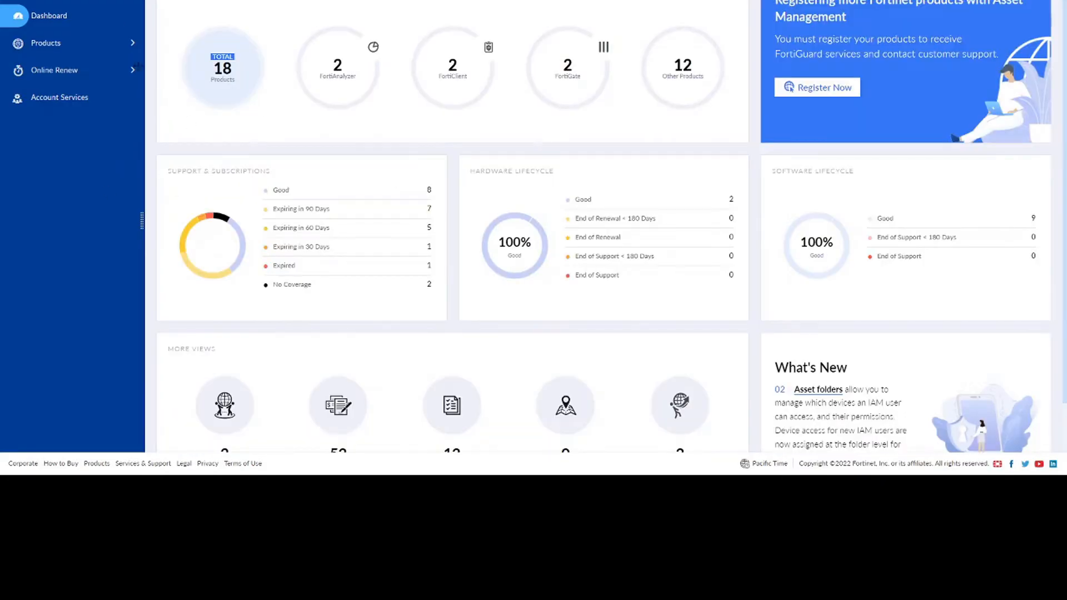
View the FortiGate 61E asset's details and full support coverage under My Assets.
{"action": "left_click", "coordinate": [55, 43]}
{"action": "left_click", "coordinate": [65, 86]}
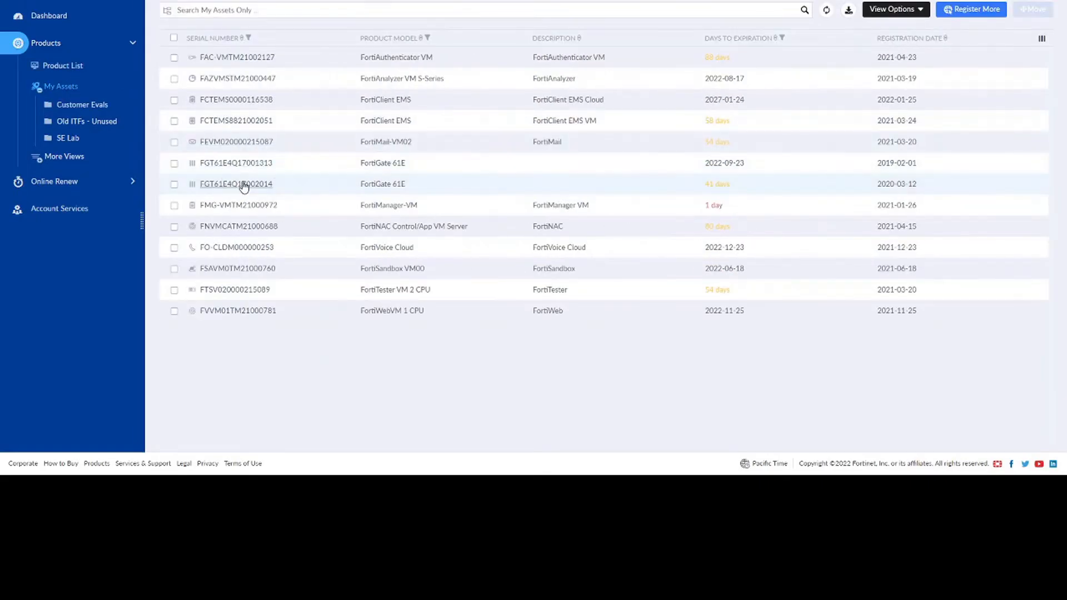
{"action": "left_click", "coordinate": [255, 163]}
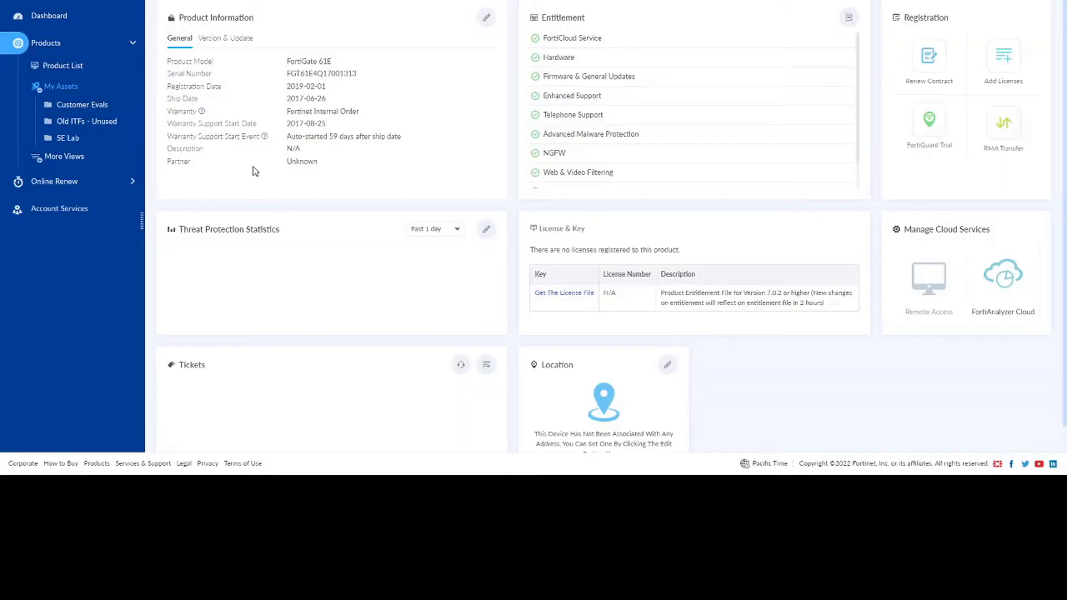
{"action": "left_click", "coordinate": [847, 20]}
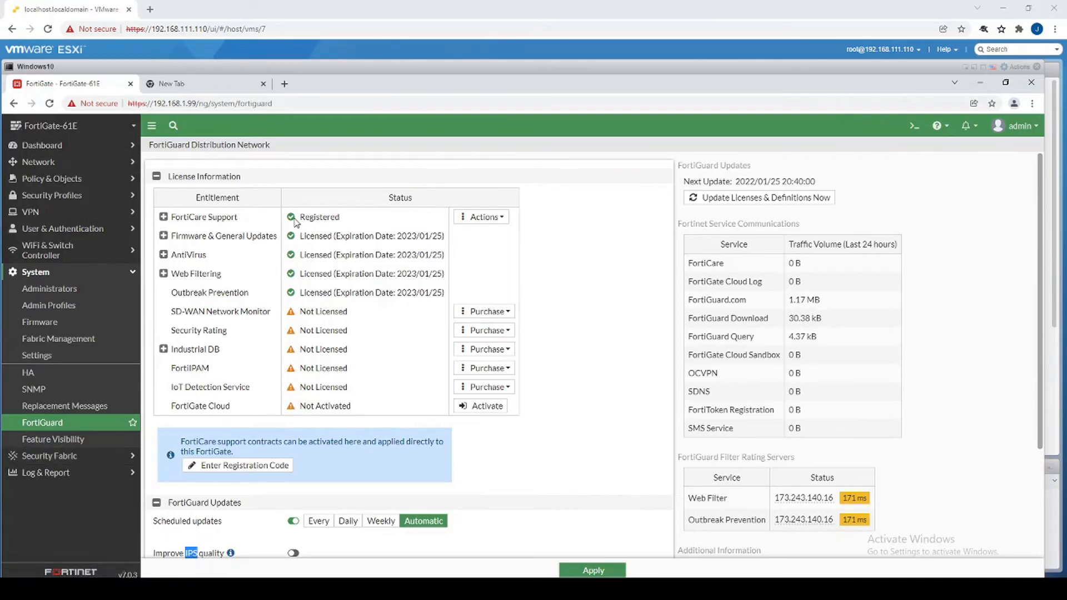
Expand the FortiGuard licence rows to show firmware, antivirus and web filtering versions.
{"action": "left_click", "coordinate": [163, 236]}
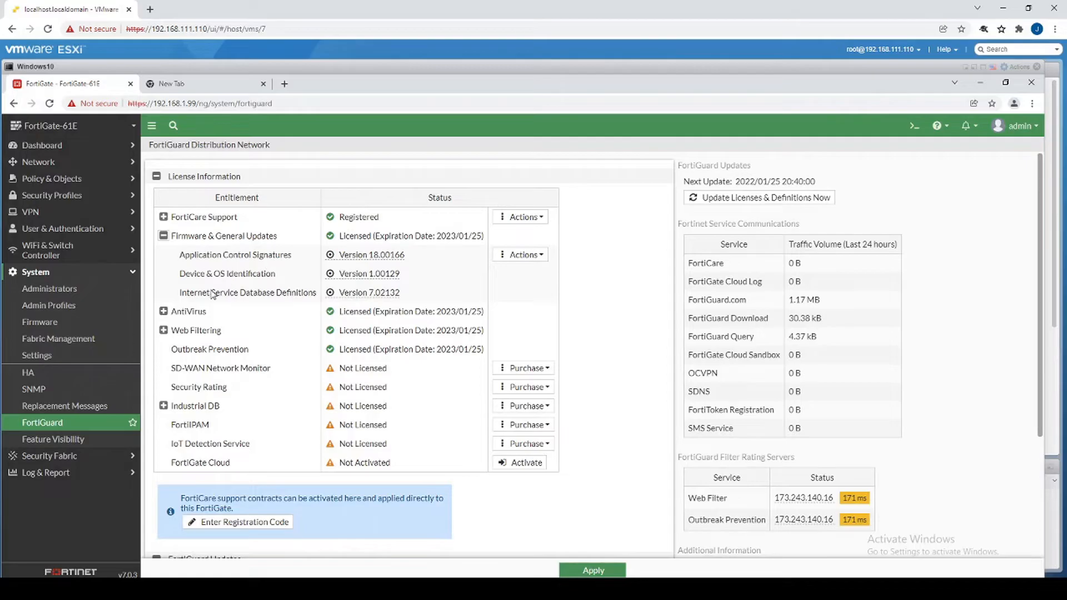
{"action": "left_click", "coordinate": [163, 311]}
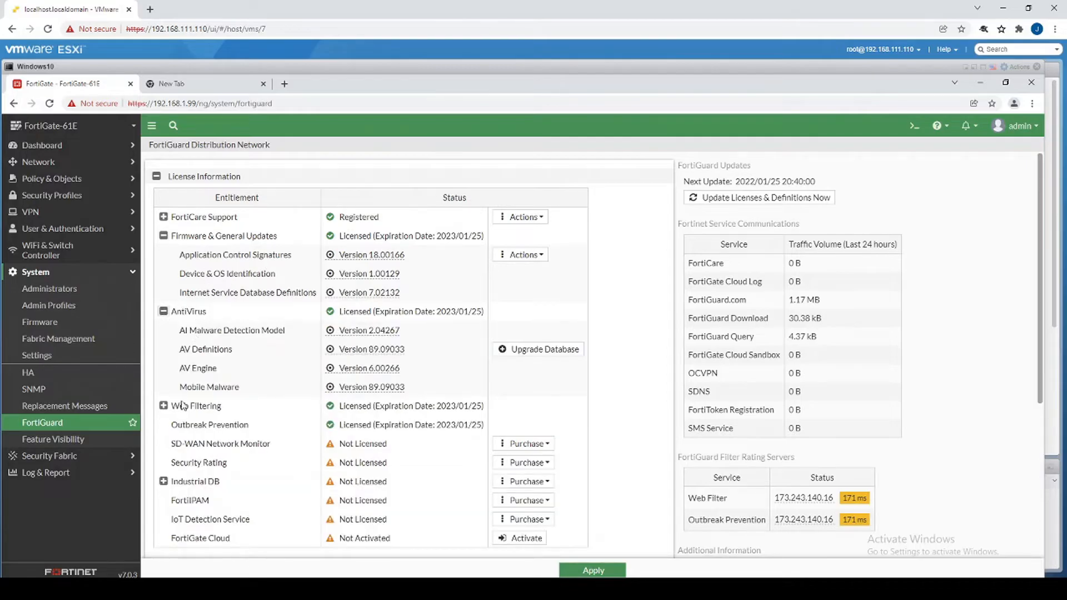
{"action": "left_click", "coordinate": [163, 406]}
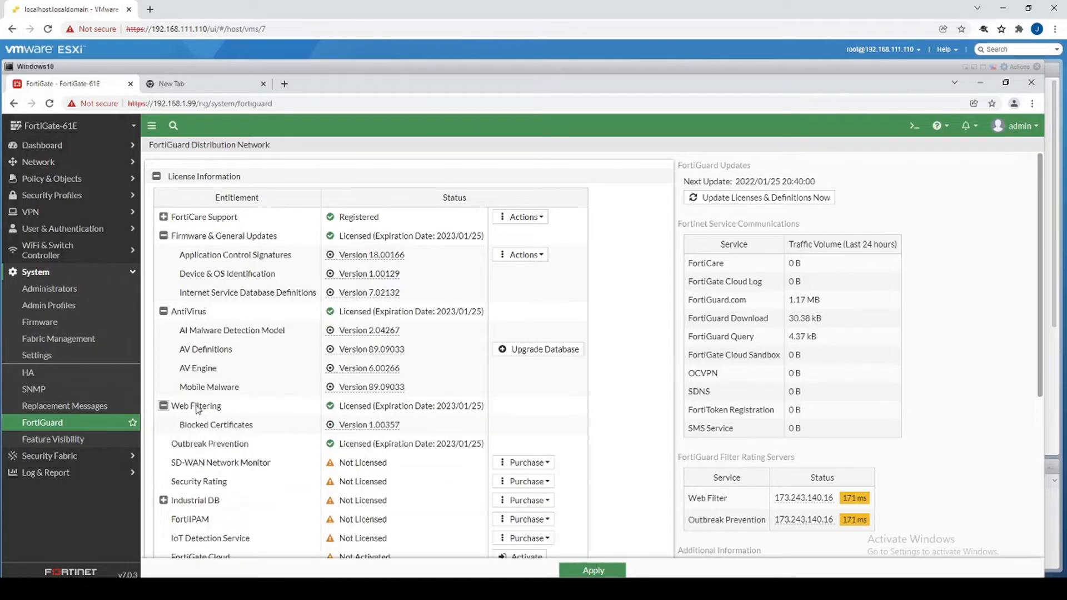
Move on to the firewall policies and expand the System menu.
{"action": "left_click", "coordinate": [69, 181]}
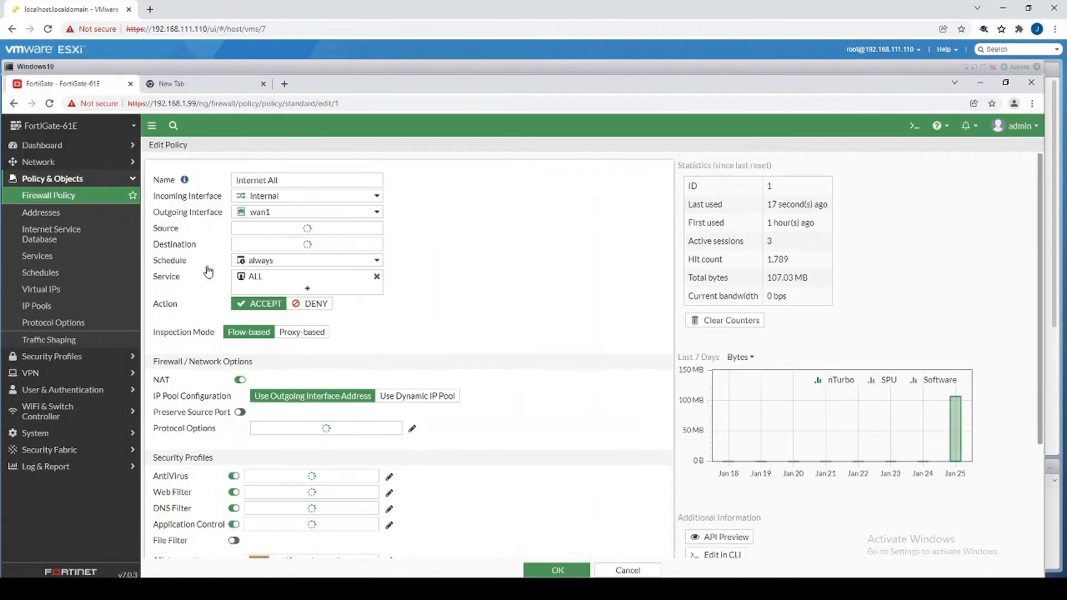
{"action": "scroll", "coordinate": [220, 322], "scroll_direction": "down", "scroll_amount": 3}
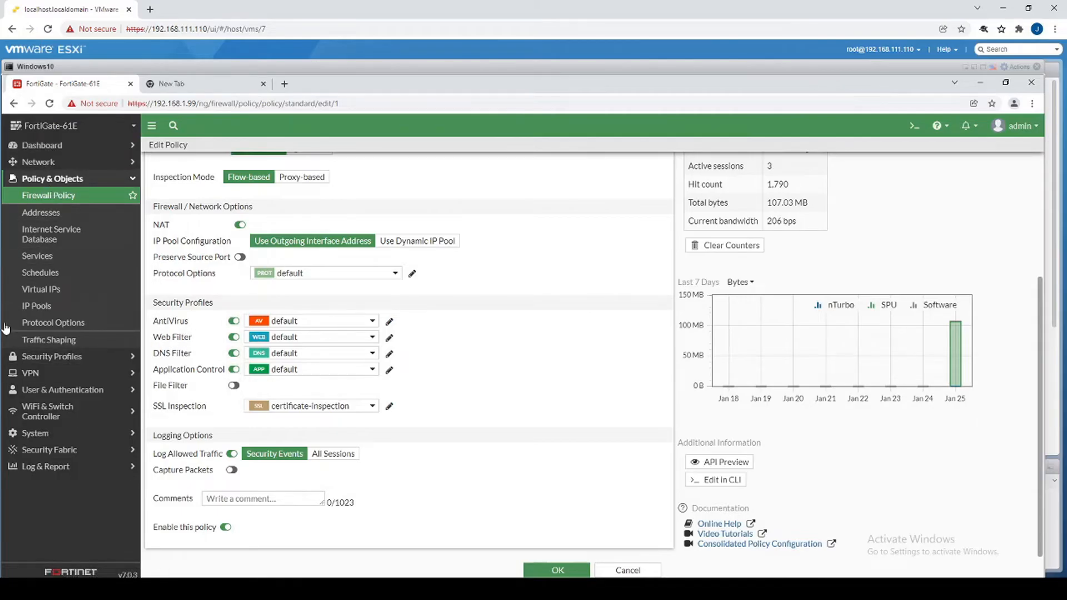
{"action": "left_click", "coordinate": [35, 433]}
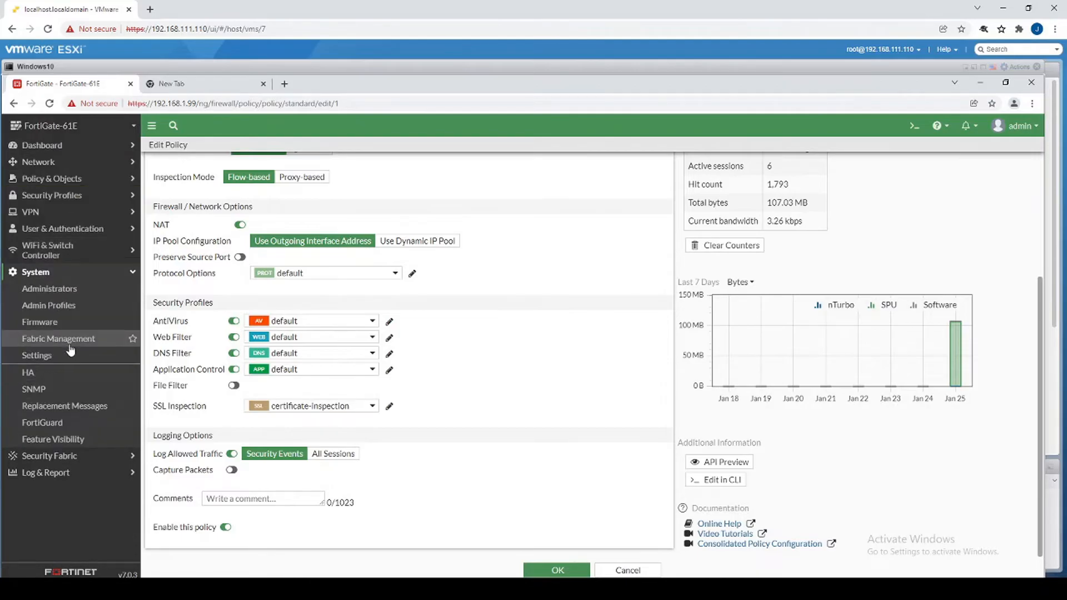
Enable Intrusion Prevention in Feature Visibility and apply it.
{"action": "left_click", "coordinate": [56, 438]}
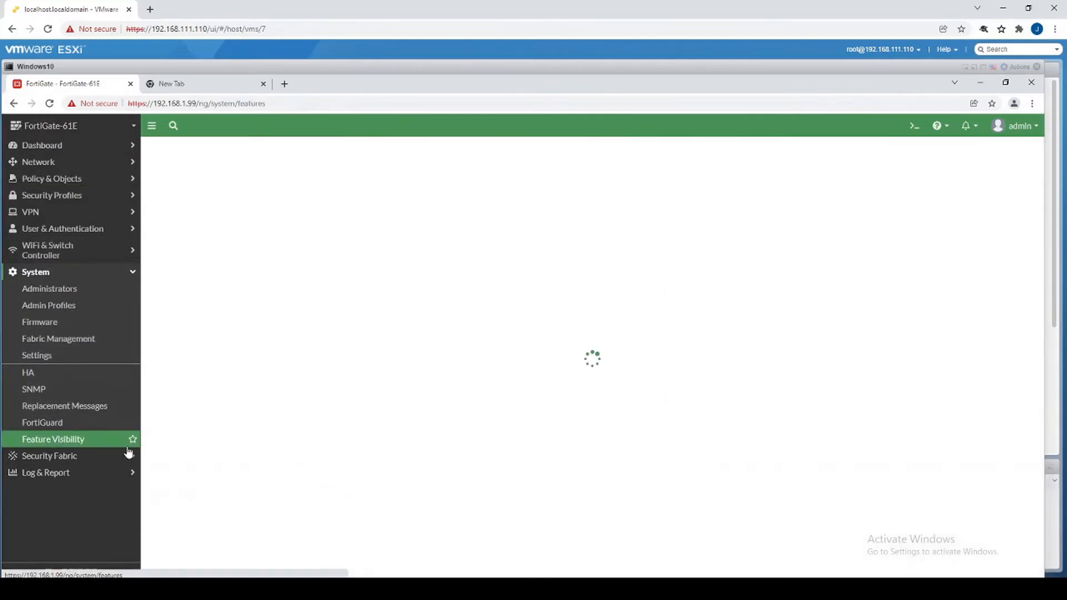
{"action": "left_click", "coordinate": [342, 356]}
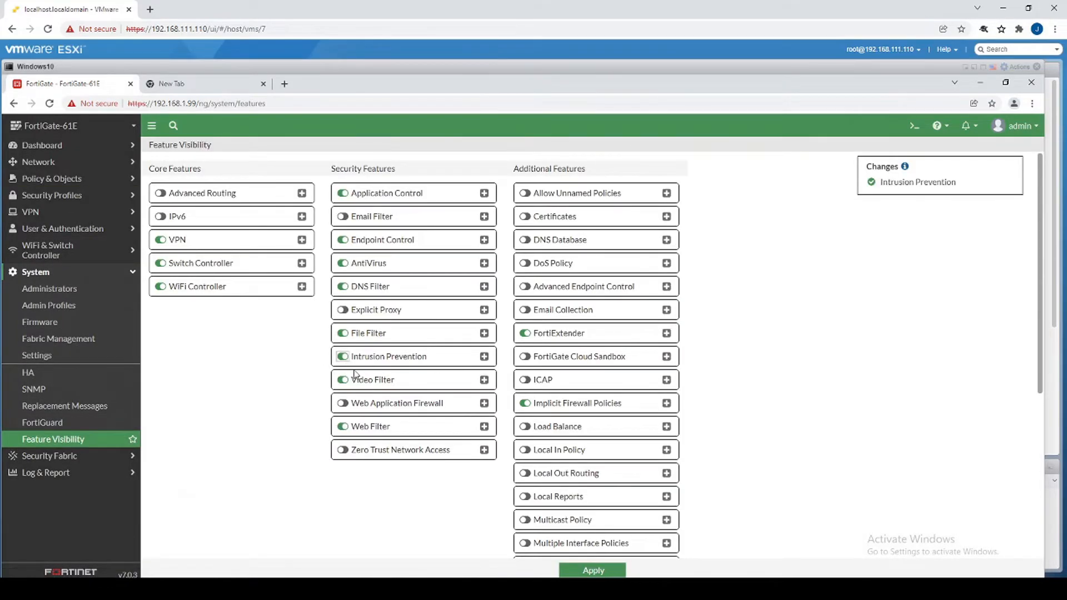
{"action": "left_click", "coordinate": [592, 569]}
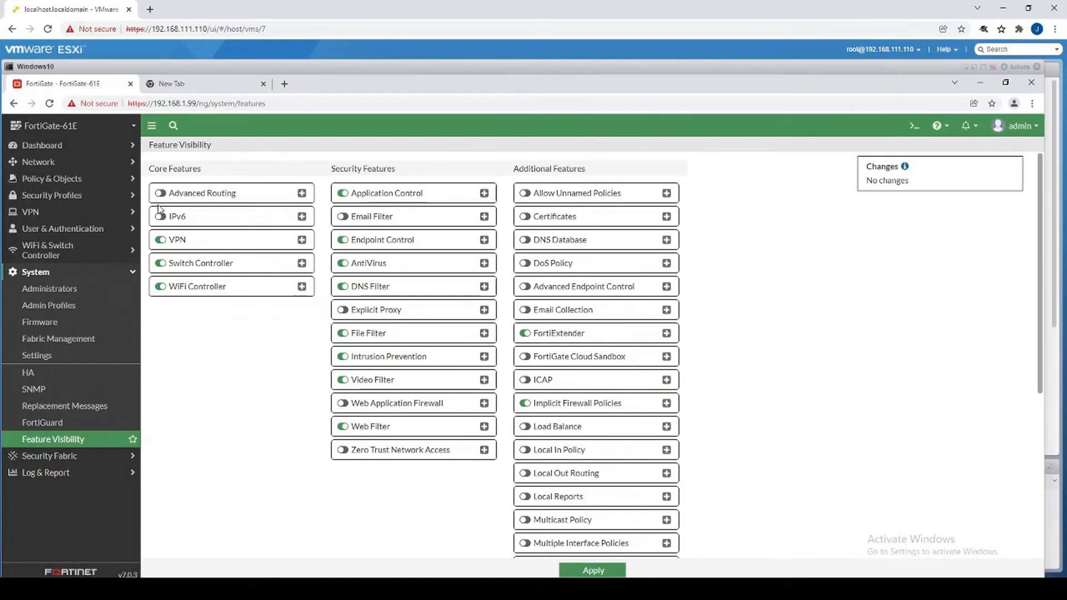
Enable and apply Advanced Routing, check the new routing entries, then open Firewall Policy.
{"action": "left_click", "coordinate": [71, 168]}
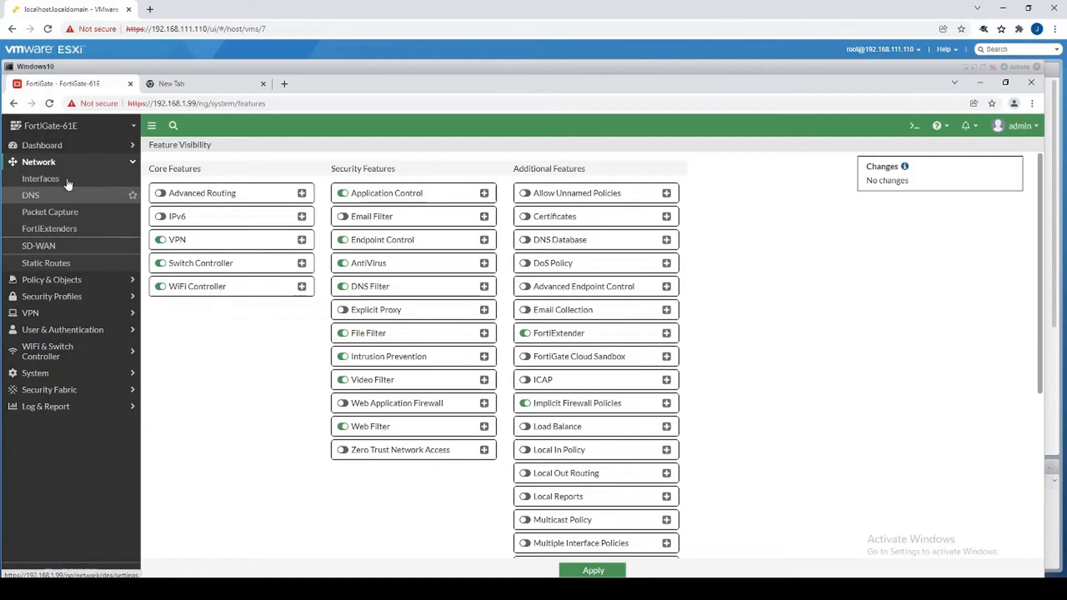
{"action": "left_click", "coordinate": [160, 193]}
{"action": "left_click", "coordinate": [600, 572]}
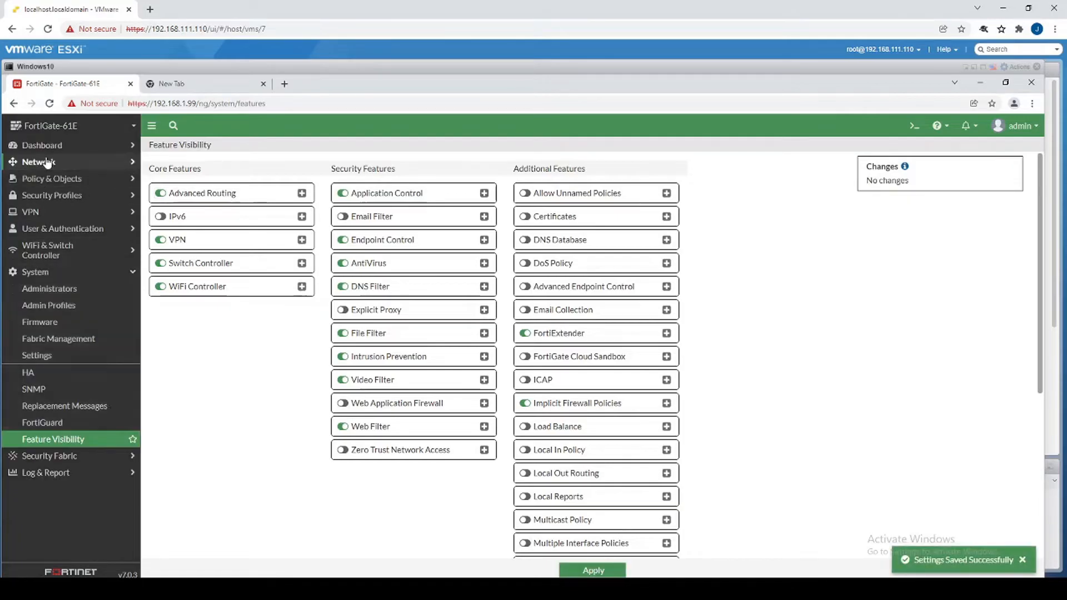
{"action": "left_click", "coordinate": [39, 162]}
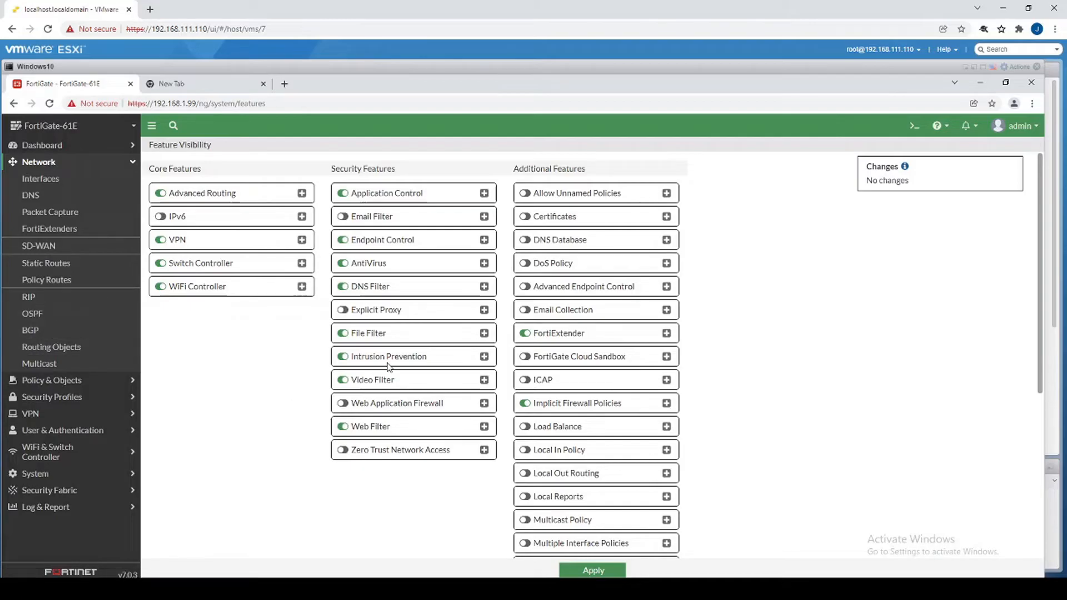
{"action": "left_click", "coordinate": [33, 380]}
{"action": "left_click", "coordinate": [81, 195]}
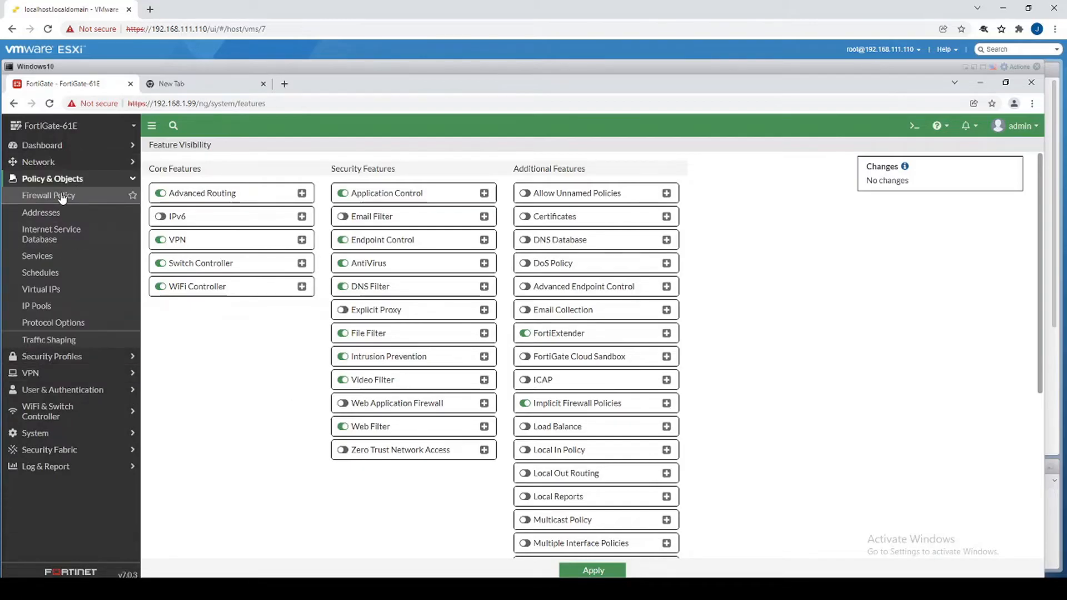
Enable IPS with the default profile on Internet All and save the policy.
{"action": "double_click", "coordinate": [257, 240]}
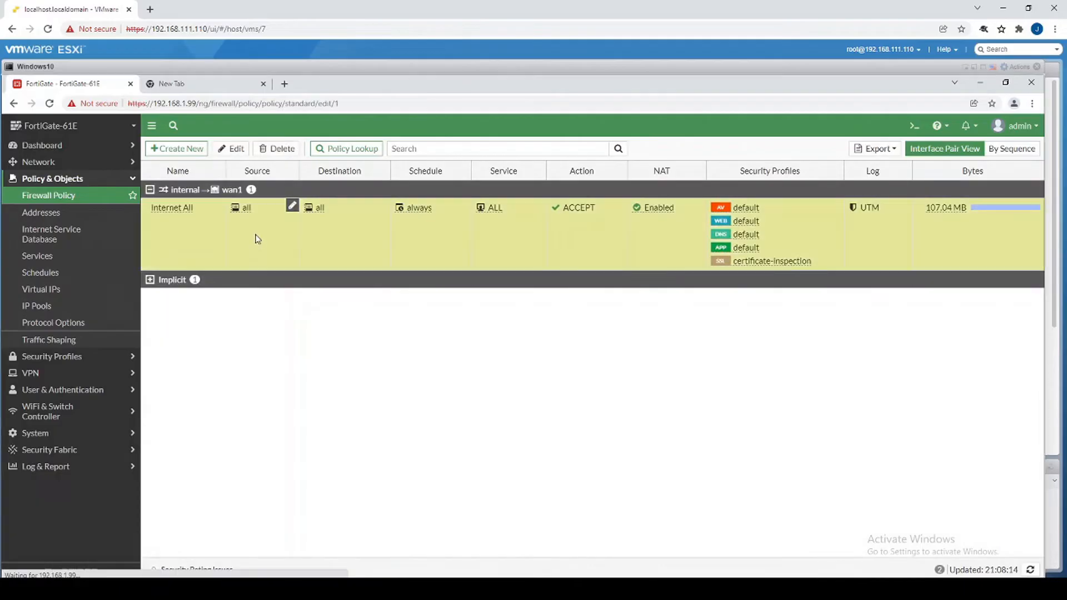
{"action": "scroll", "coordinate": [258, 445], "scroll_direction": "down", "scroll_amount": 2}
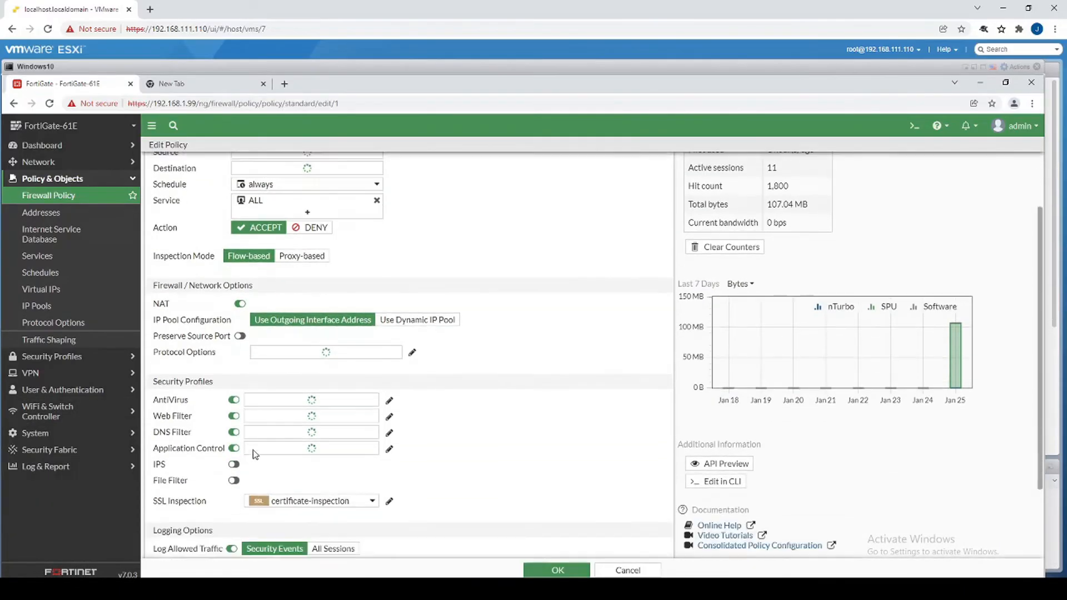
{"action": "left_click", "coordinate": [234, 429]}
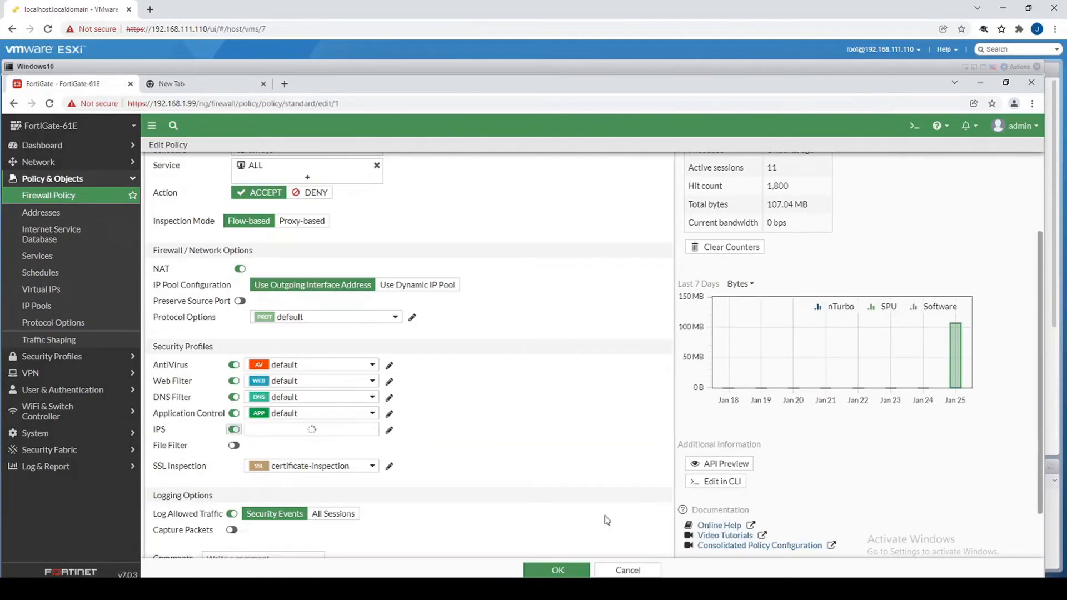
{"action": "left_click", "coordinate": [557, 570]}
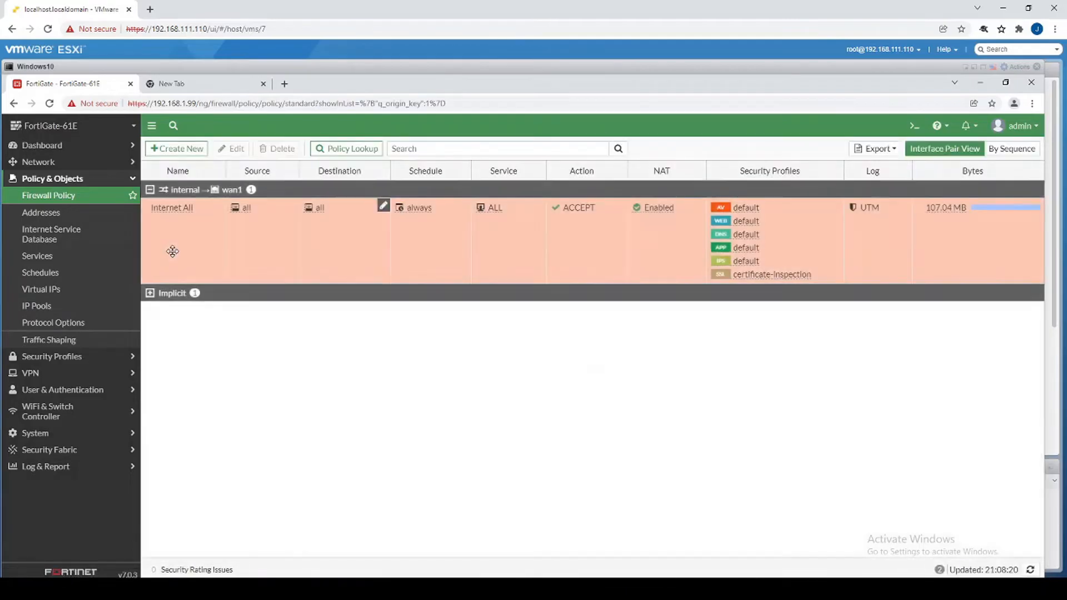
Reopen Internet All and open its default AntiVirus profile settings.
{"action": "double_click", "coordinate": [203, 251]}
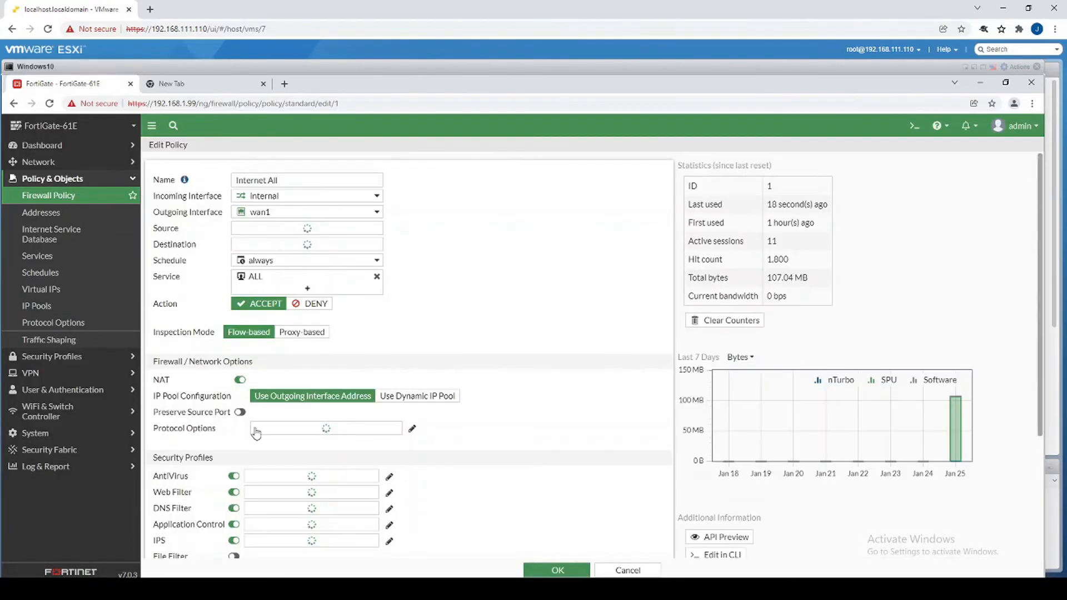
{"action": "scroll", "coordinate": [388, 435], "scroll_direction": "down", "scroll_amount": 1}
{"action": "scroll", "coordinate": [388, 435], "scroll_direction": "down", "scroll_amount": 1}
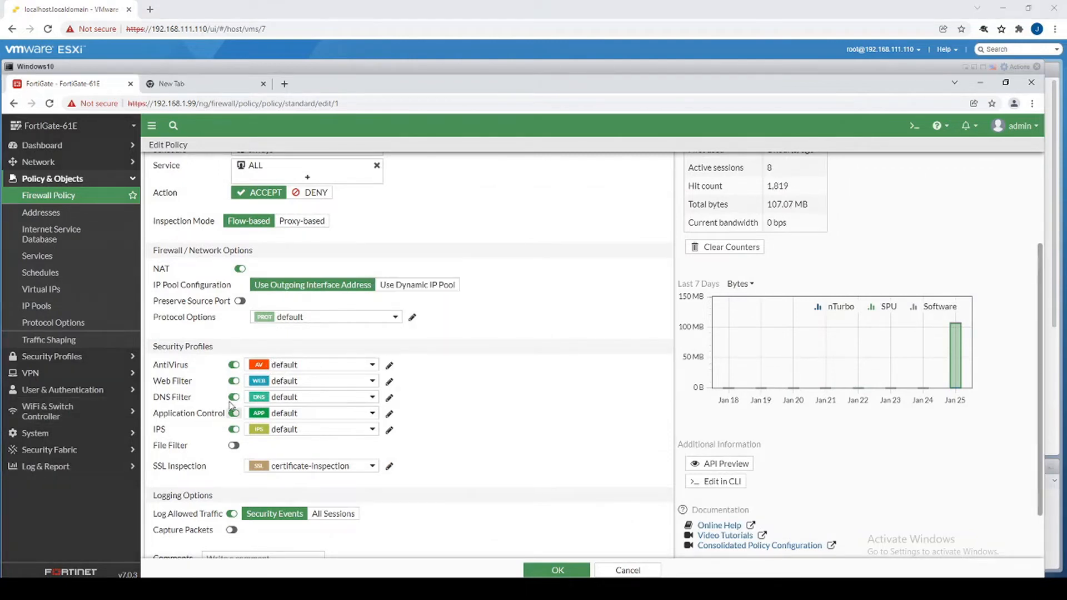
{"action": "left_click", "coordinate": [388, 366]}
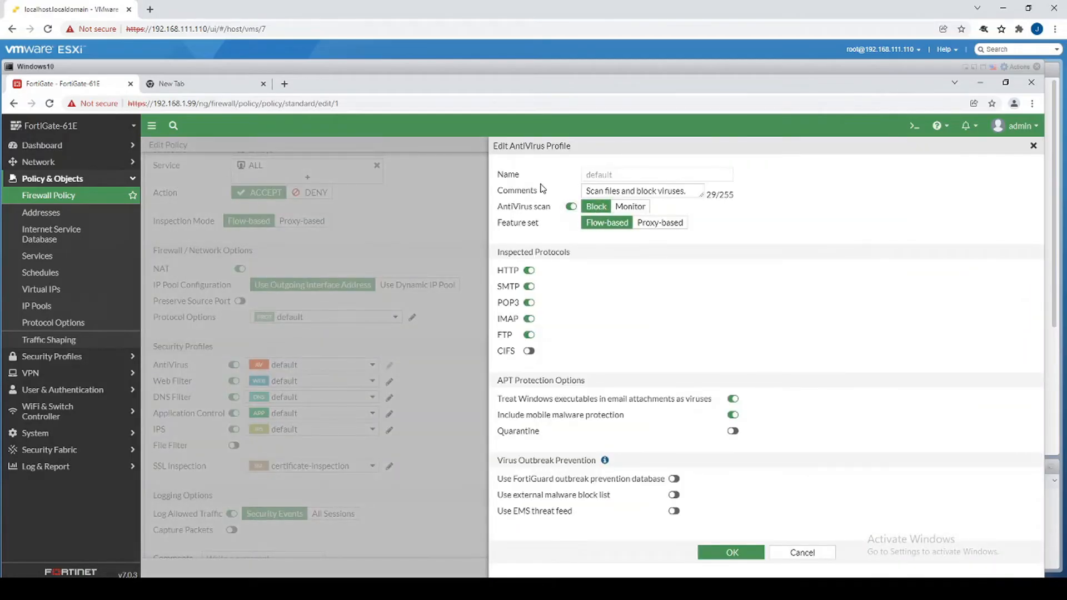
Close AntiVirus unchanged and scroll through the default Web Filter profile's categories and options.
{"action": "left_click", "coordinate": [786, 554]}
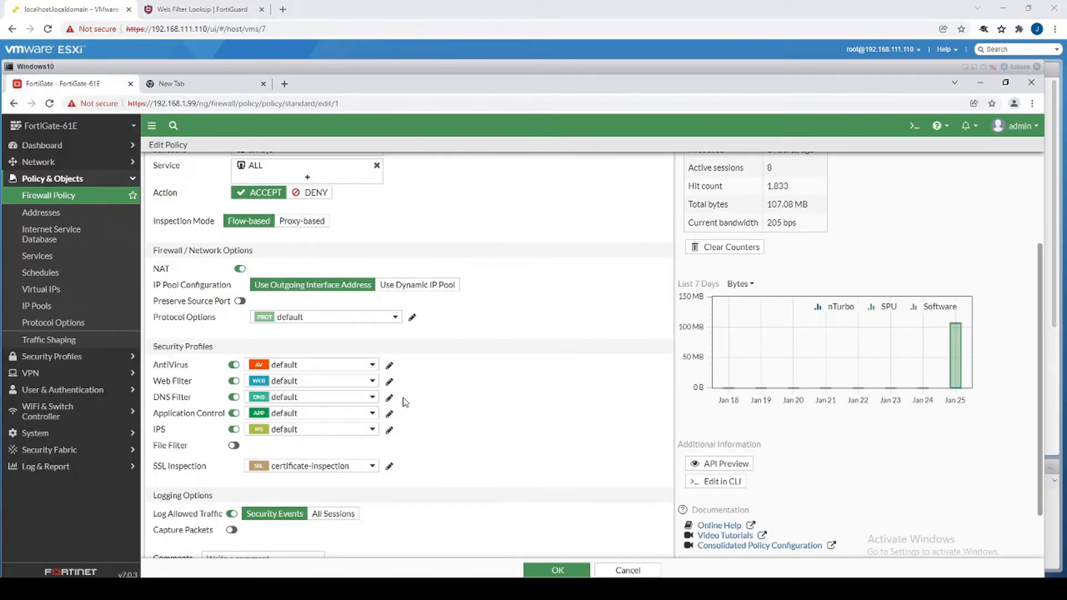
{"action": "left_click", "coordinate": [389, 382]}
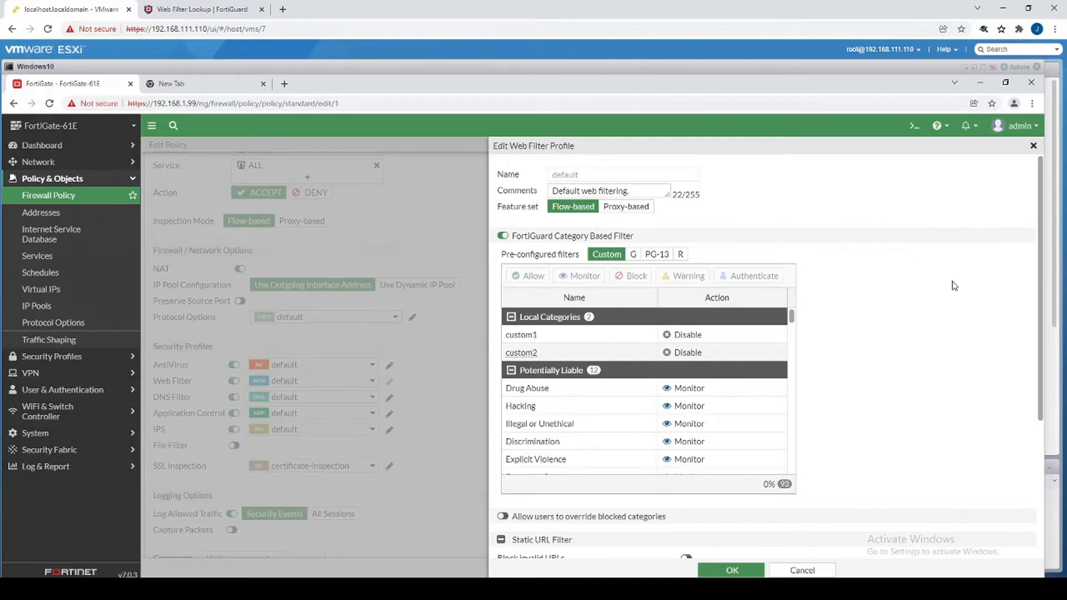
{"action": "scroll", "coordinate": [592, 415], "scroll_direction": "down", "scroll_amount": 2}
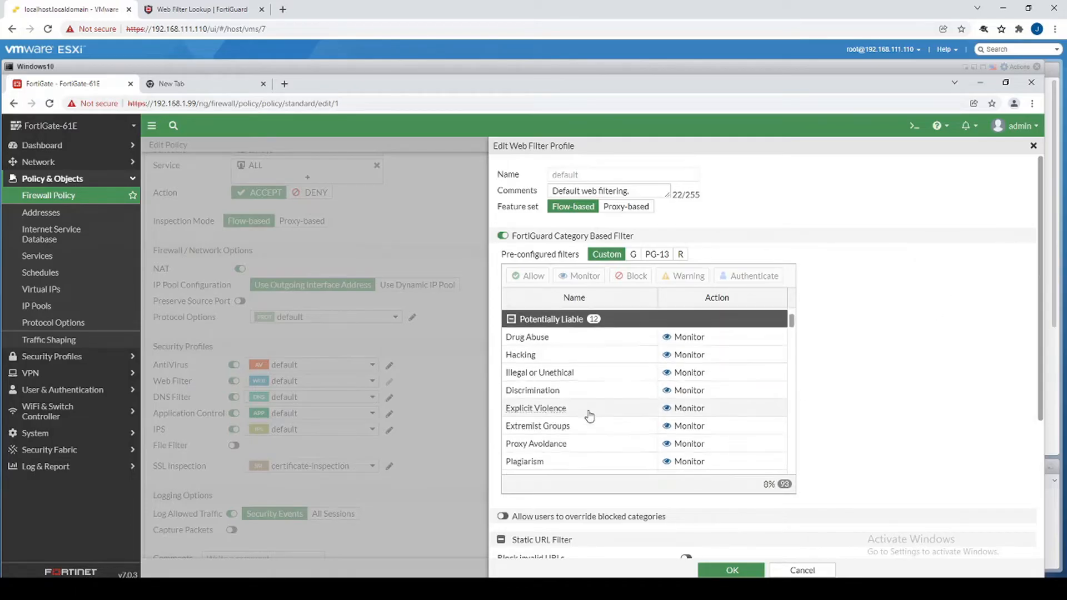
{"action": "scroll", "coordinate": [590, 415], "scroll_direction": "up", "scroll_amount": 2}
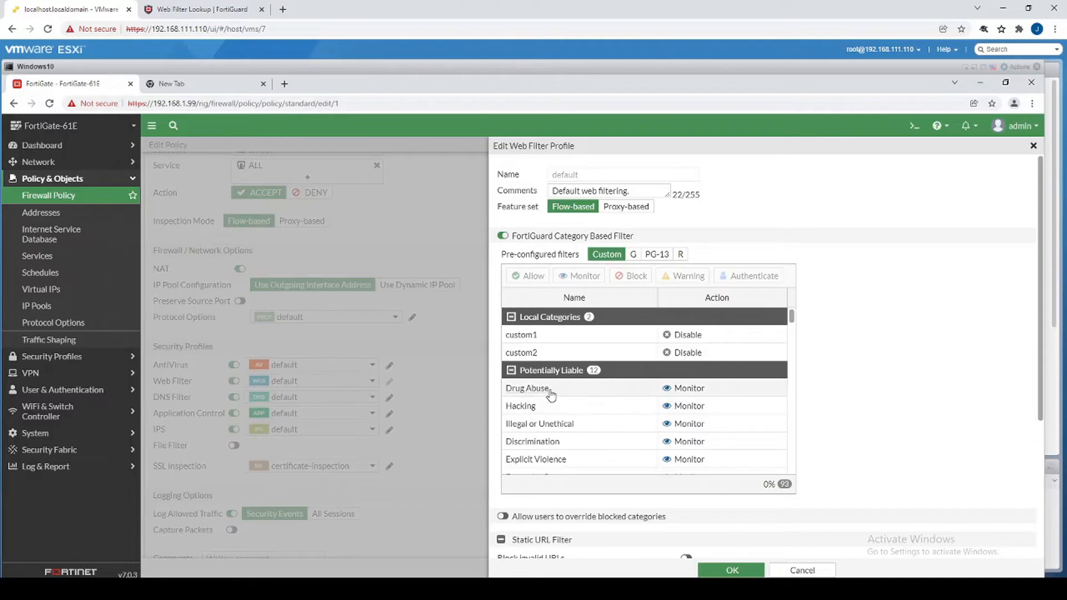
{"action": "scroll", "coordinate": [554, 400], "scroll_direction": "down", "scroll_amount": 4}
{"action": "scroll", "coordinate": [555, 362], "scroll_direction": "down", "scroll_amount": 8}
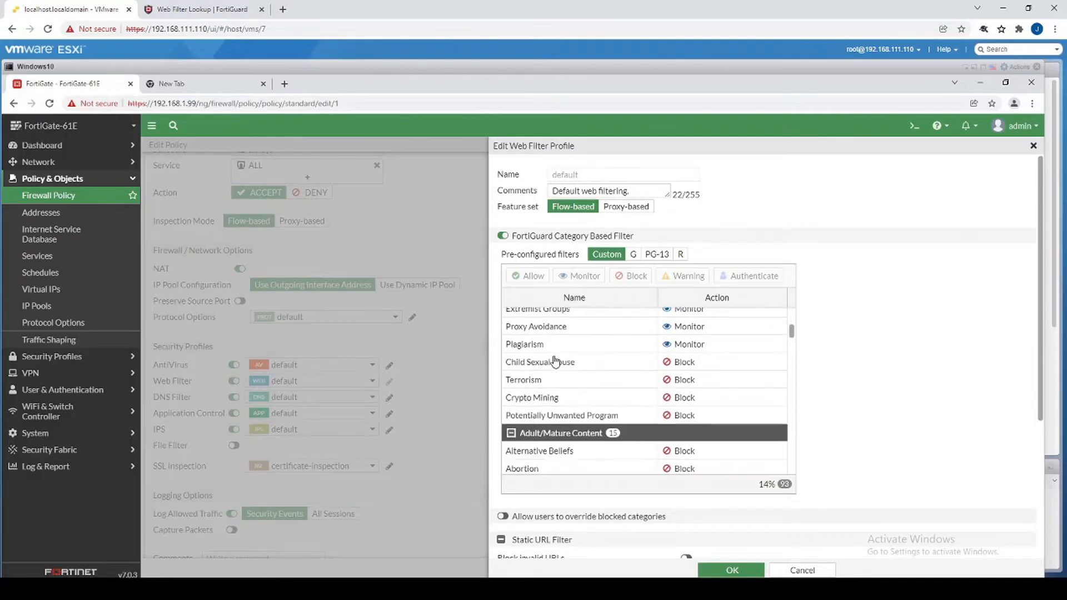
{"action": "scroll", "coordinate": [556, 362], "scroll_direction": "down", "scroll_amount": 8}
{"action": "scroll", "coordinate": [556, 362], "scroll_direction": "down", "scroll_amount": 8}
{"action": "scroll", "coordinate": [556, 364], "scroll_direction": "down", "scroll_amount": 8}
{"action": "scroll", "coordinate": [557, 360], "scroll_direction": "down", "scroll_amount": 8}
{"action": "scroll", "coordinate": [556, 355], "scroll_direction": "down", "scroll_amount": 5}
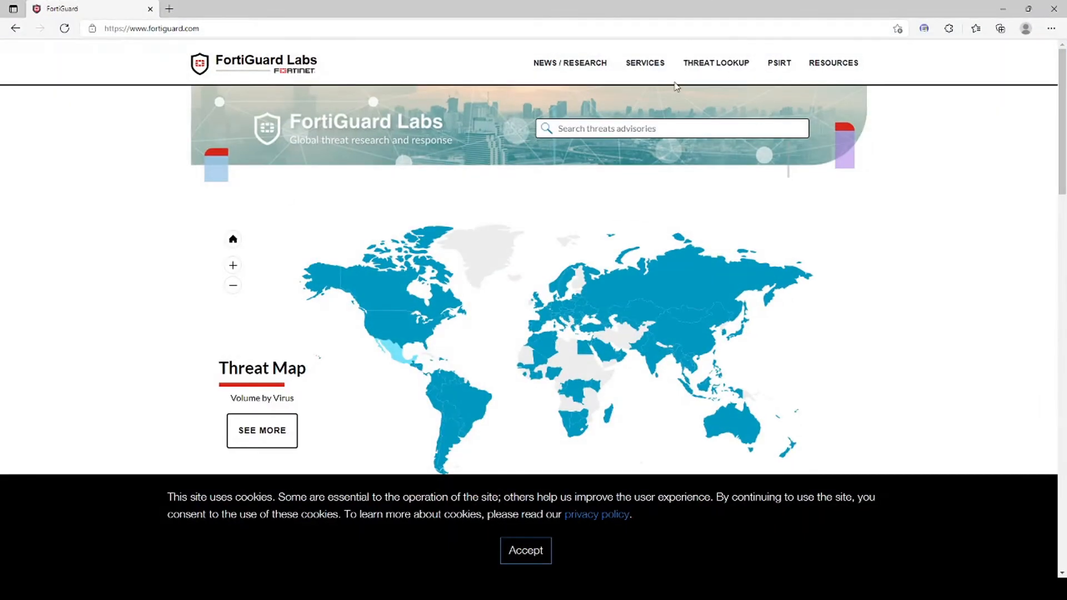
Look up fortinet.com in FortiGuard's Web Filter Lookup (Information Technology), then minimize the window.
{"action": "mouse_move", "coordinate": [728, 70]}
{"action": "left_click", "coordinate": [569, 154]}
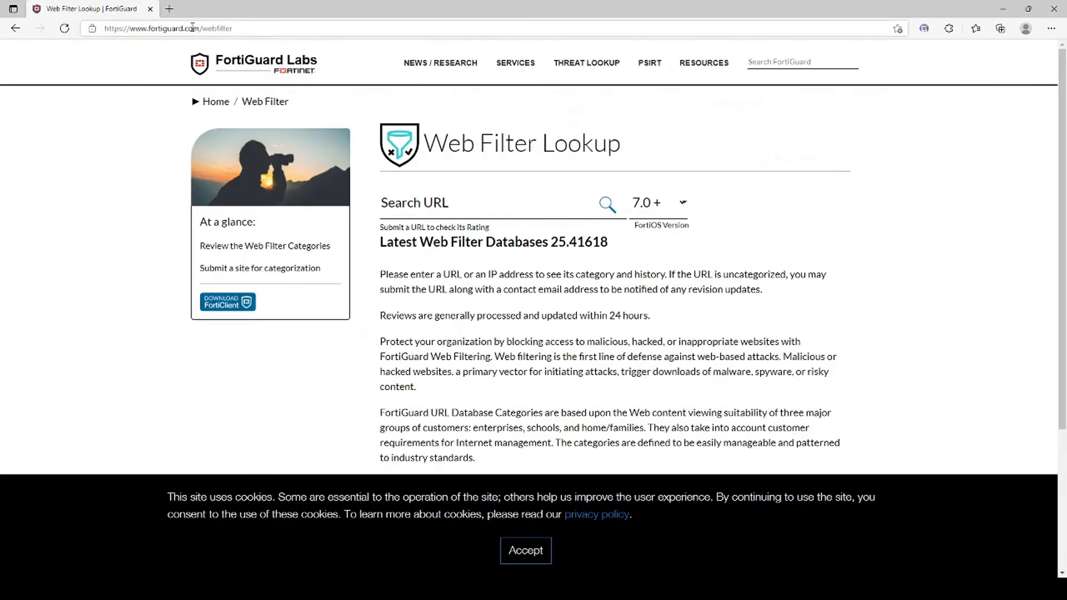
{"action": "left_click", "coordinate": [426, 204]}
{"action": "type", "text": "fortinet.com"}
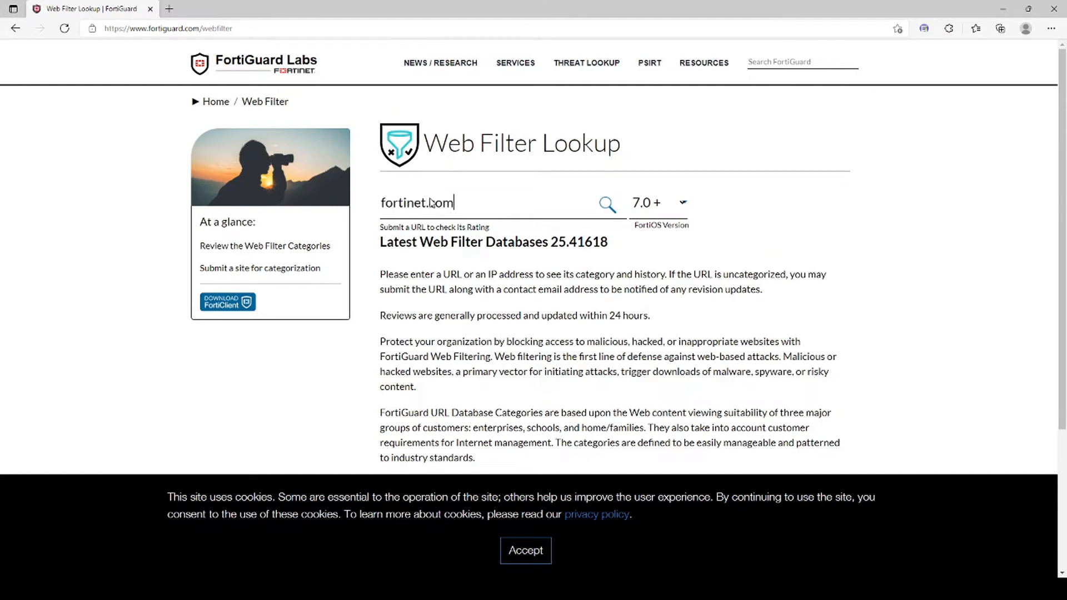
{"action": "key", "text": "Return"}
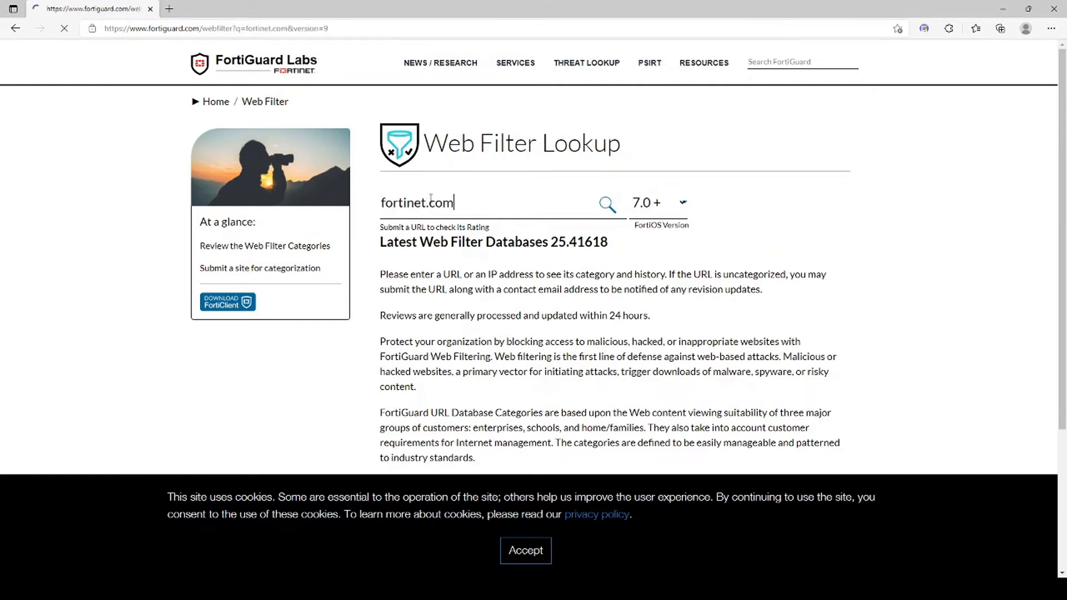
{"action": "left_click_drag", "start_coordinate": [443, 242], "coordinate": [578, 242]}
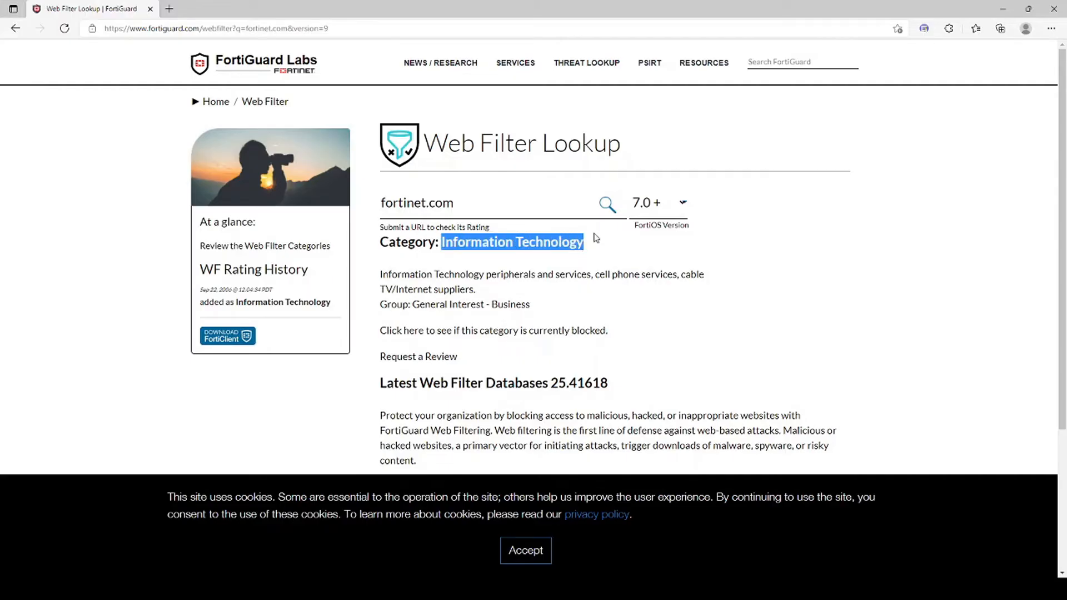
{"action": "left_click", "coordinate": [1006, 10]}
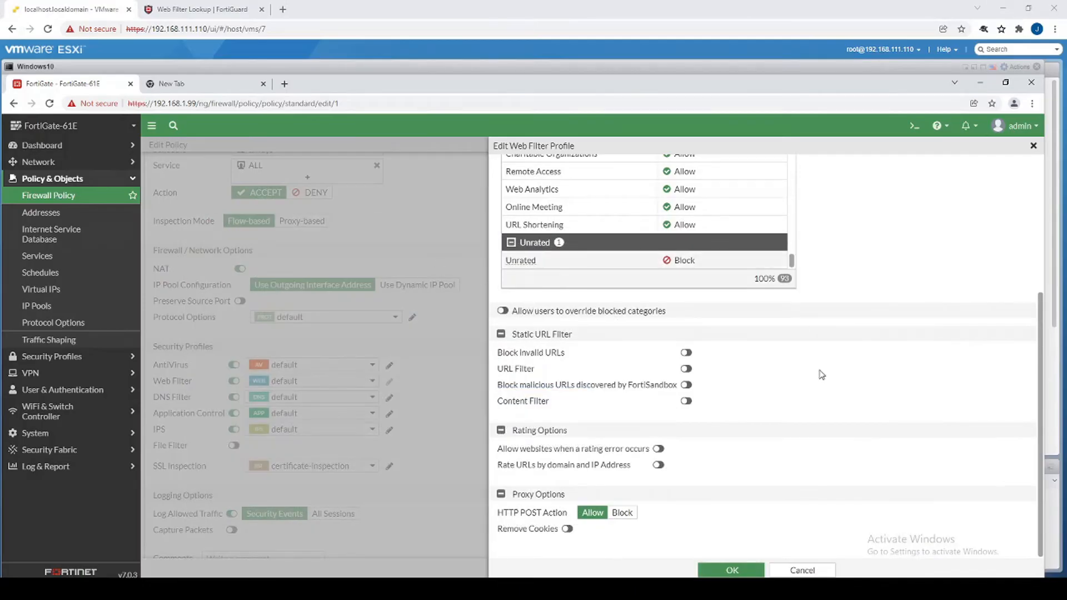
Set the Information Technology category's action to Block in the default Web Filter profile.
{"action": "scroll", "coordinate": [828, 369], "scroll_direction": "up", "scroll_amount": 4}
{"action": "scroll", "coordinate": [564, 384], "scroll_direction": "up", "scroll_amount": 3}
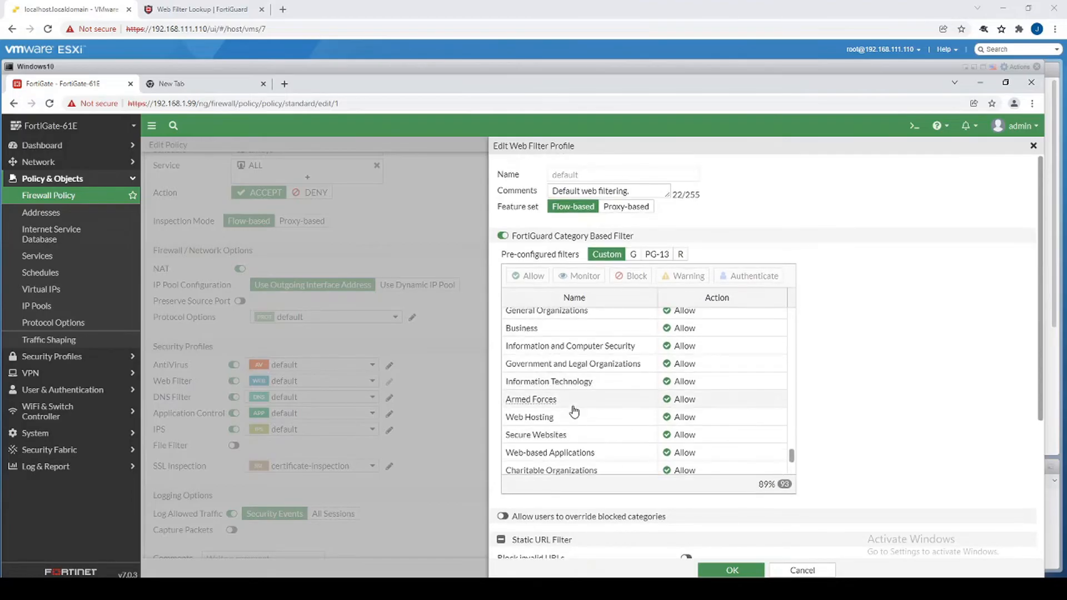
{"action": "scroll", "coordinate": [567, 389], "scroll_direction": "up", "scroll_amount": 5}
{"action": "scroll", "coordinate": [564, 374], "scroll_direction": "up", "scroll_amount": 1}
{"action": "scroll", "coordinate": [561, 386], "scroll_direction": "down", "scroll_amount": 3}
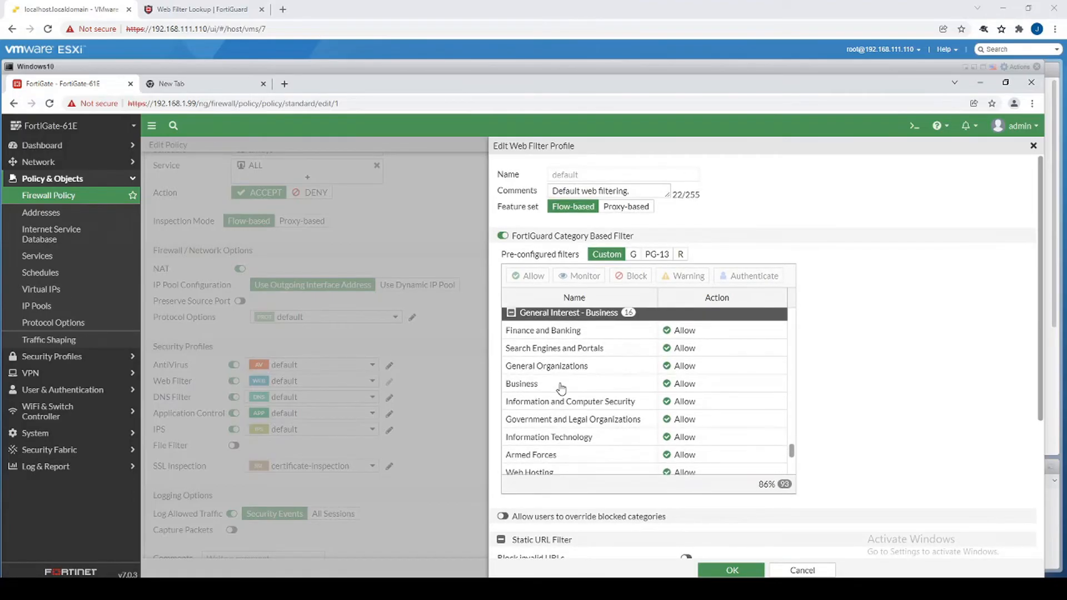
{"action": "scroll", "coordinate": [561, 387], "scroll_direction": "down", "scroll_amount": 3}
{"action": "left_click", "coordinate": [590, 388]}
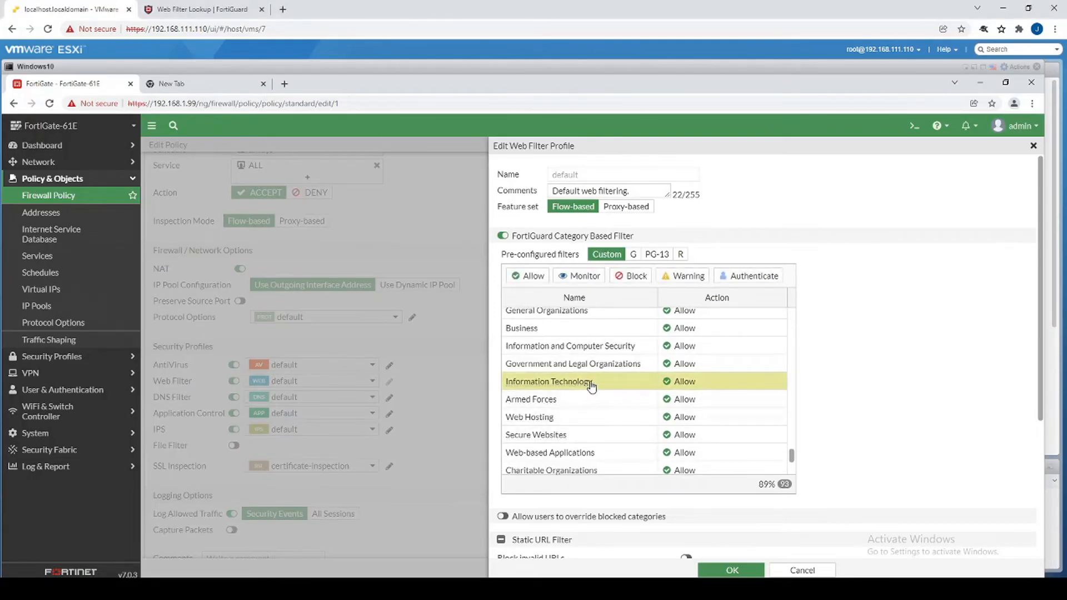
{"action": "left_click", "coordinate": [584, 276]}
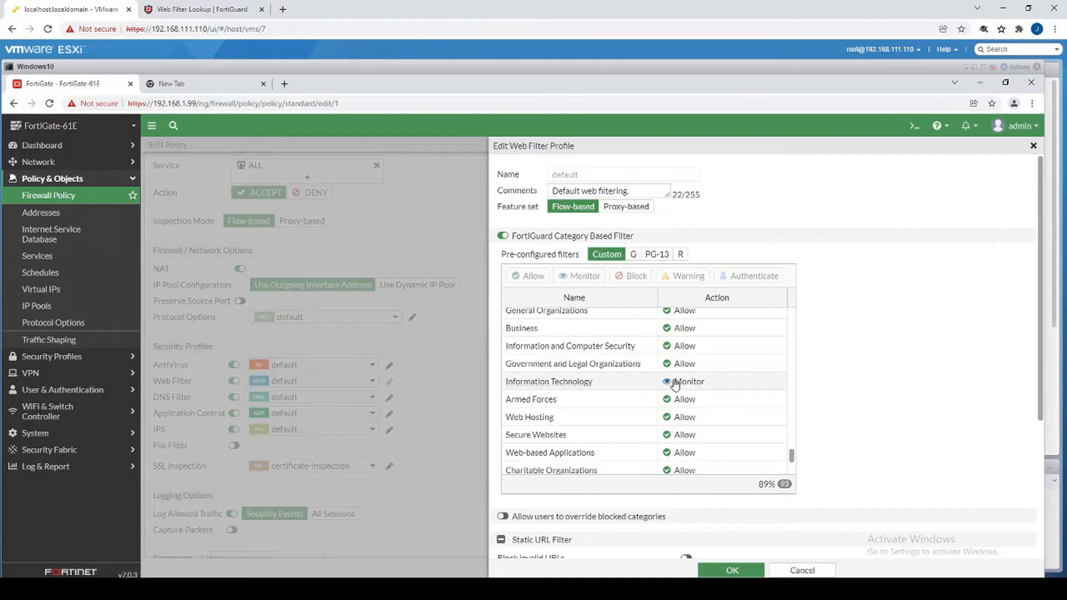
{"action": "left_click", "coordinate": [626, 389]}
{"action": "left_click", "coordinate": [630, 278]}
Inspect the Warning and Authenticate actions without applying them, then save the profile.
{"action": "left_click", "coordinate": [617, 381]}
{"action": "left_click", "coordinate": [683, 277]}
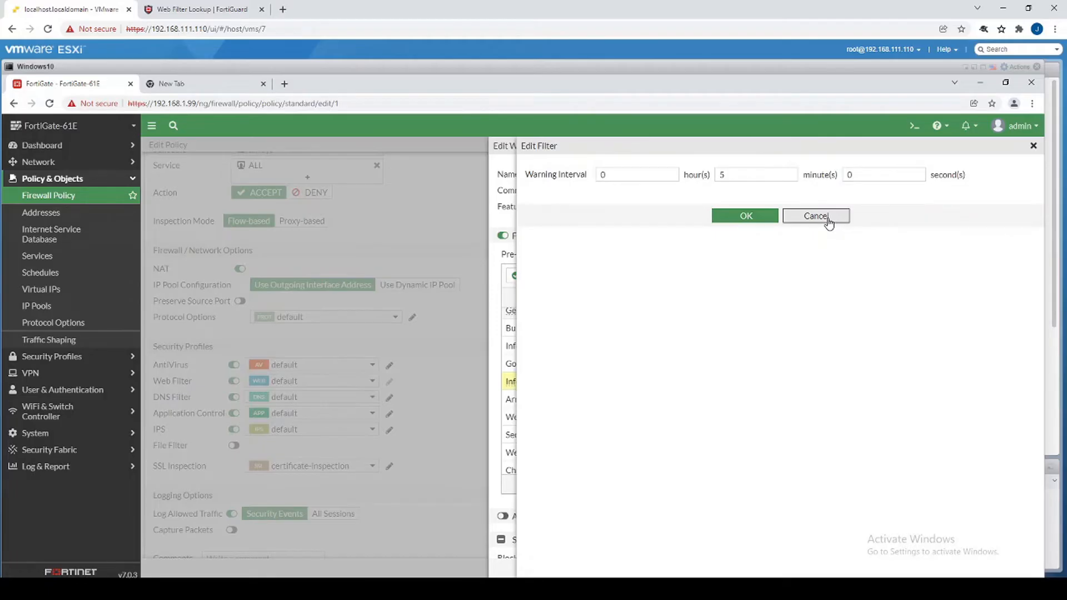
{"action": "left_click", "coordinate": [816, 216]}
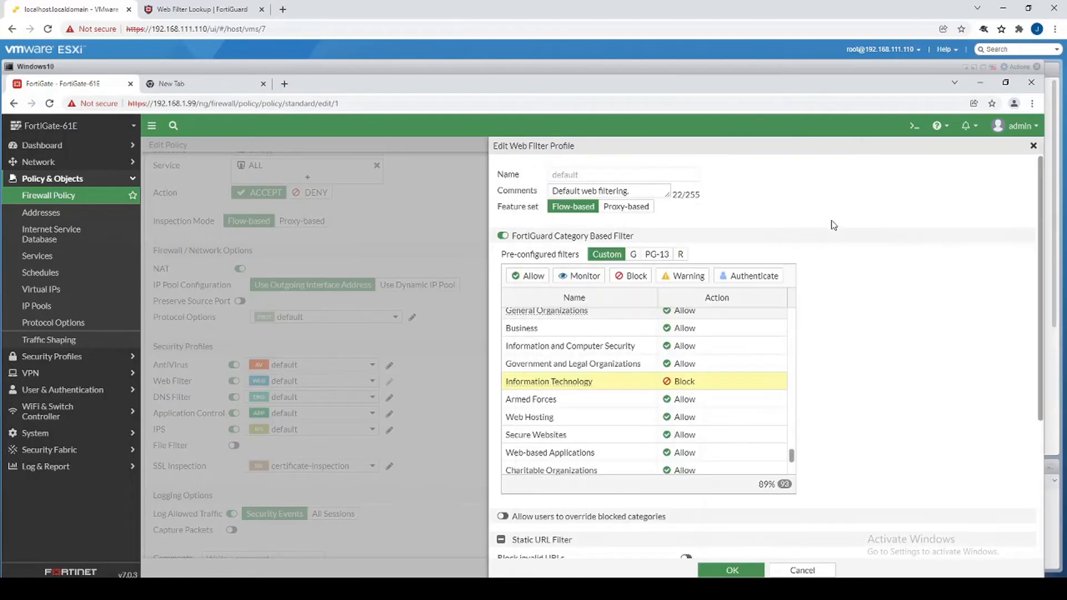
{"action": "left_click", "coordinate": [746, 279]}
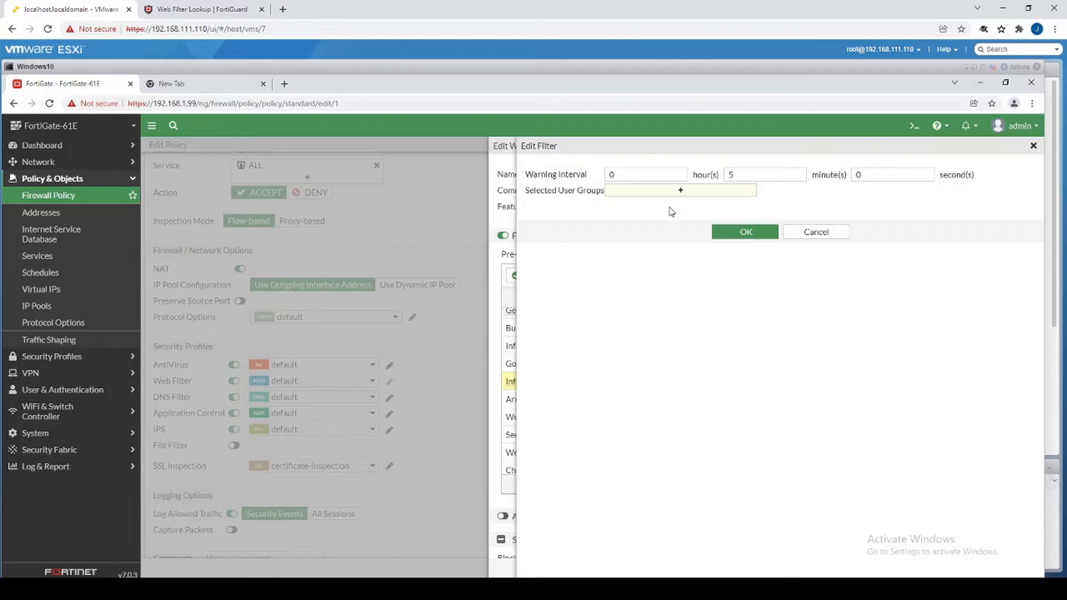
{"action": "left_click", "coordinate": [815, 236]}
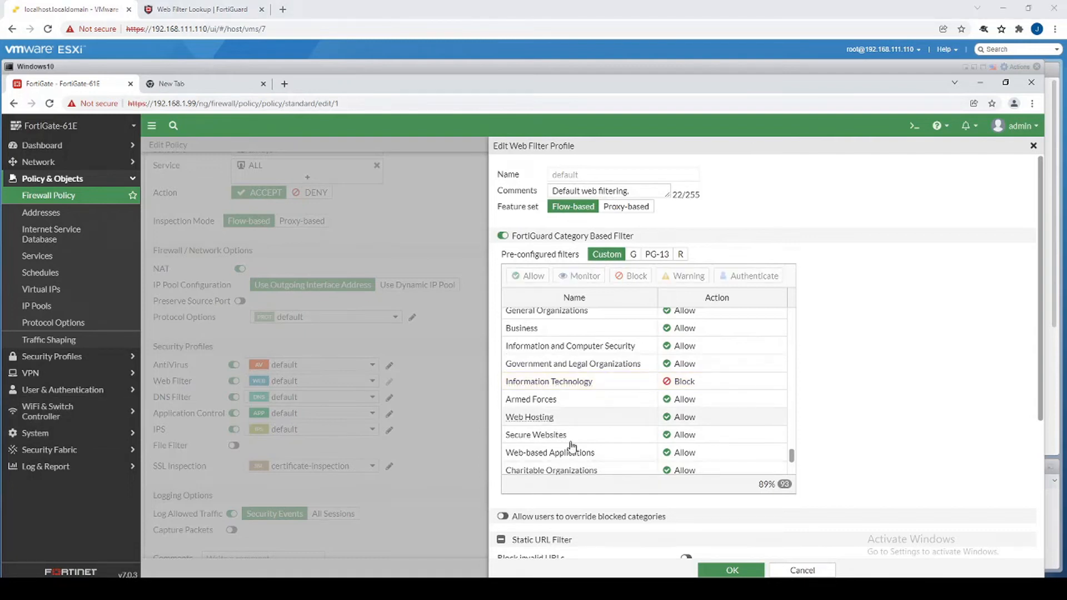
{"action": "left_click", "coordinate": [730, 572]}
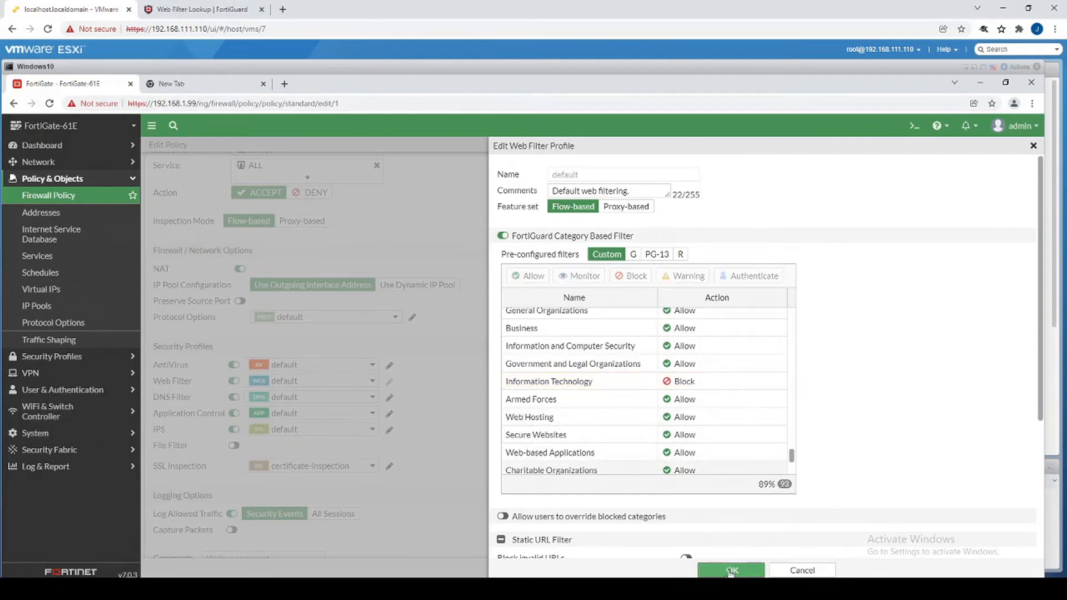
Save the web filter profile and the Internet All policy.
{"action": "left_click", "coordinate": [730, 570]}
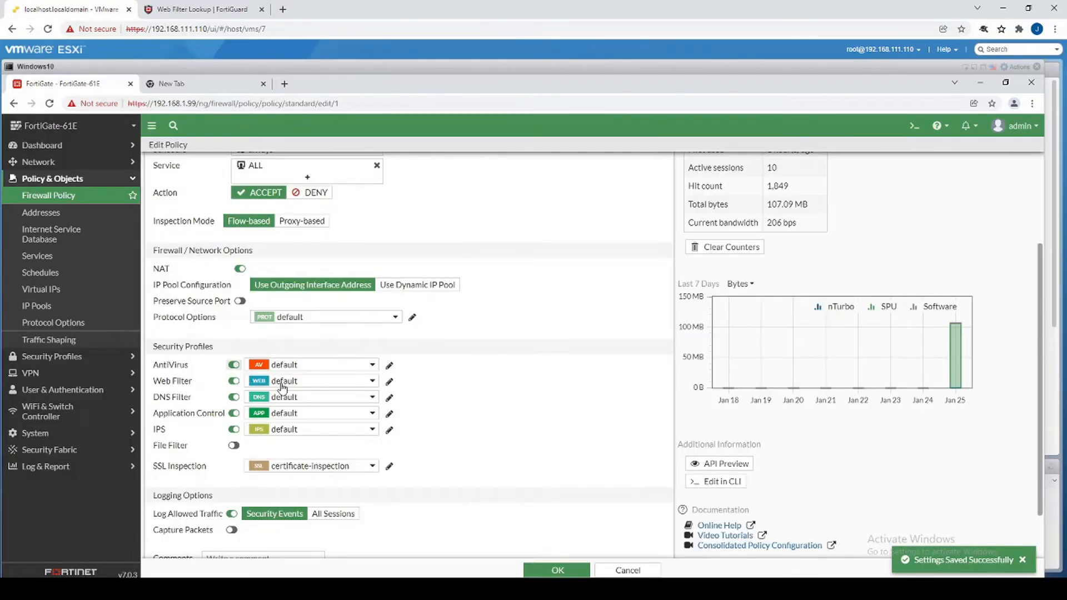
{"action": "mouse_move", "coordinate": [272, 383]}
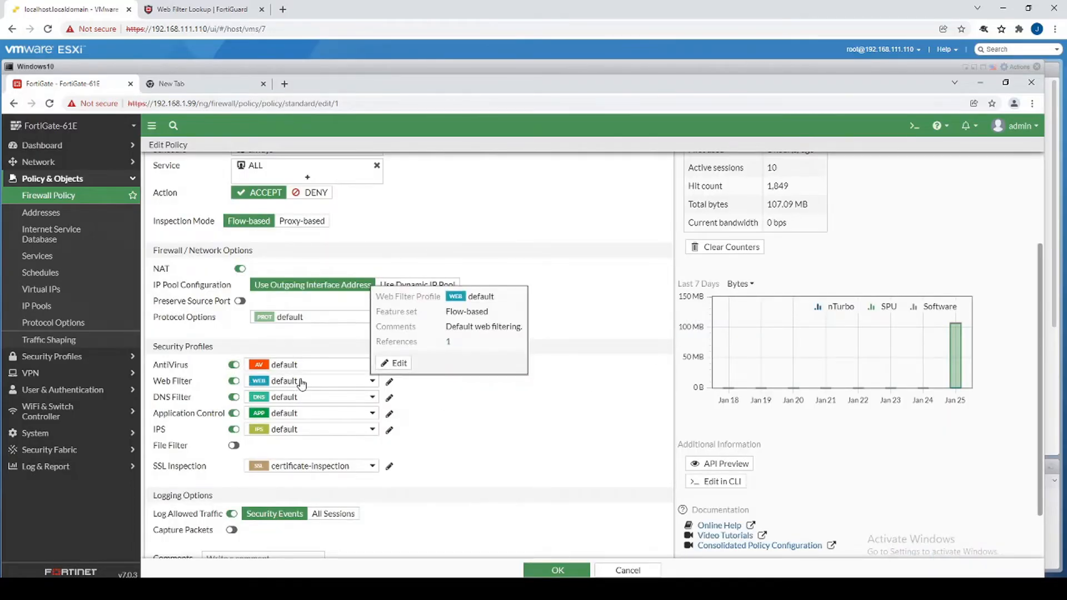
{"action": "left_click", "coordinate": [553, 570]}
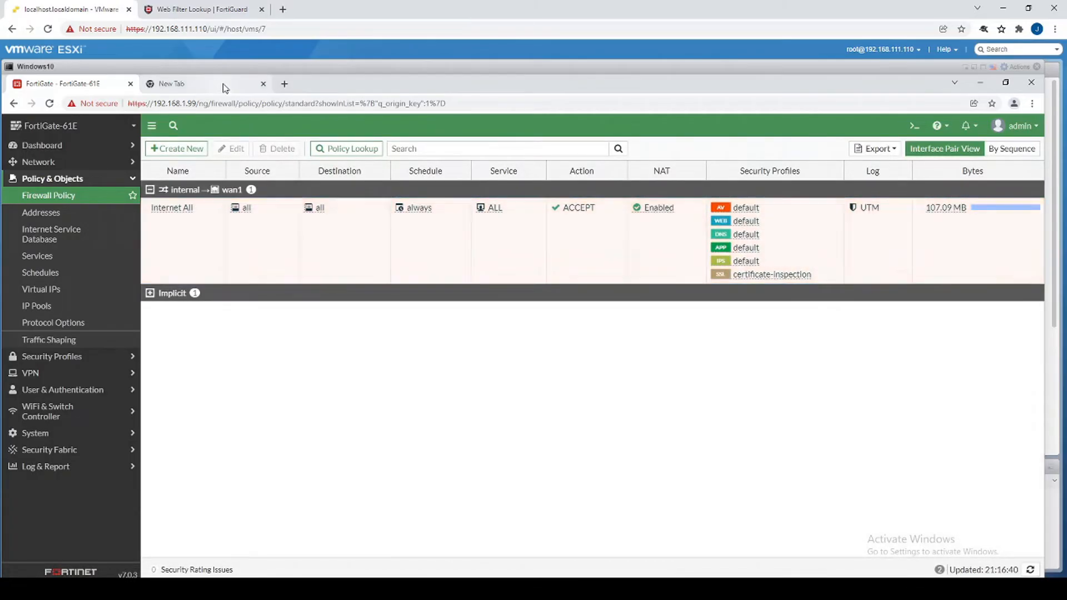
Load fortinet in the second browser tab to test the block, then return to FortiGate.
{"action": "left_click", "coordinate": [222, 86]}
{"action": "key", "text": "ctrl+a"}
{"action": "type", "text": "fortinet"}
{"action": "key", "text": "Return"}
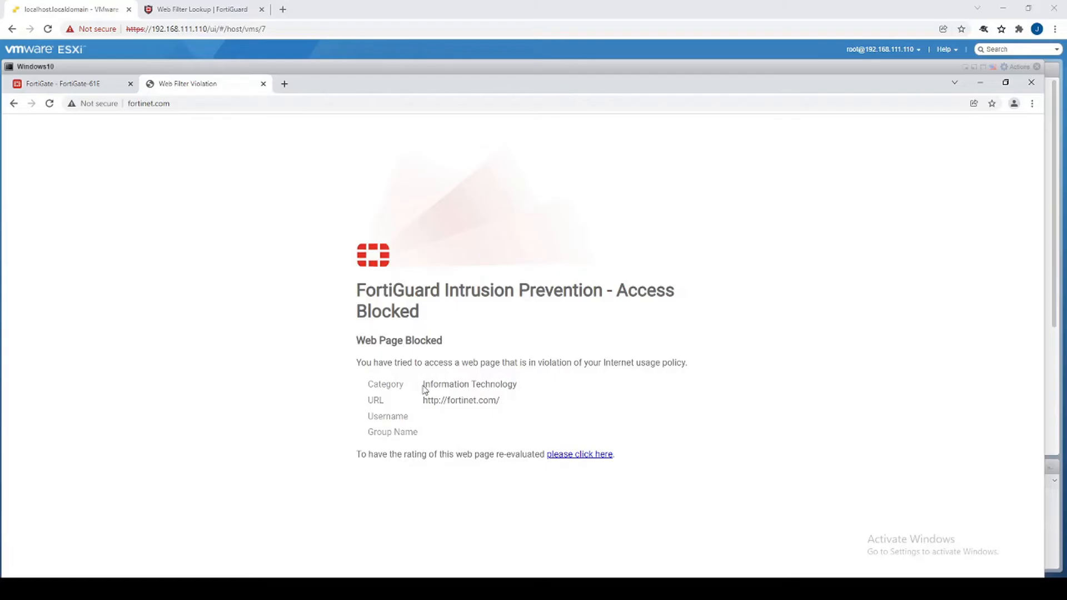
{"action": "left_click", "coordinate": [74, 84]}
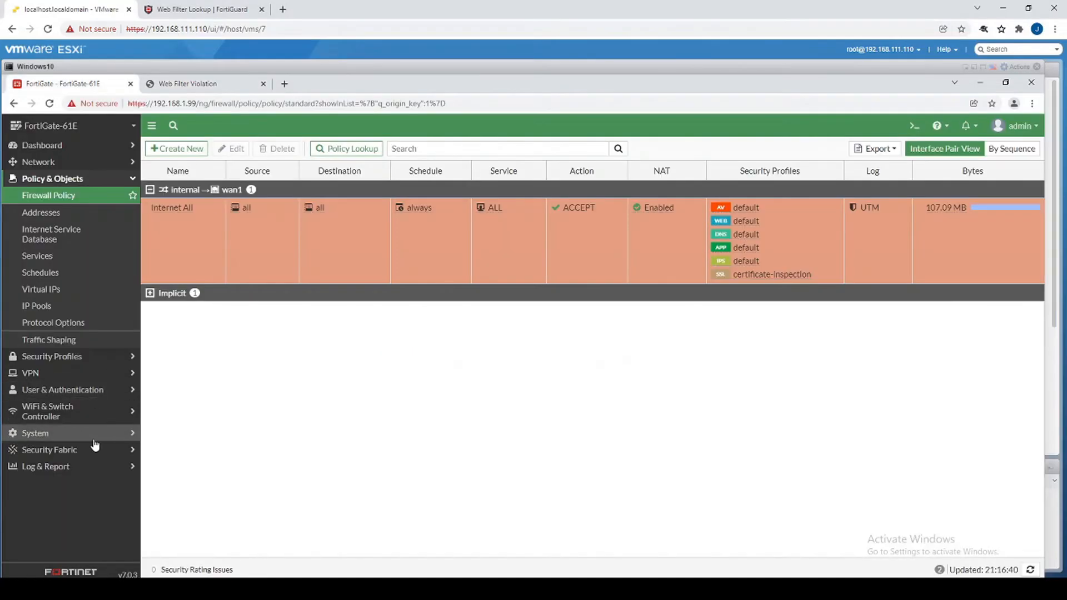
{"action": "left_click", "coordinate": [78, 466]}
{"action": "left_click", "coordinate": [63, 408]}
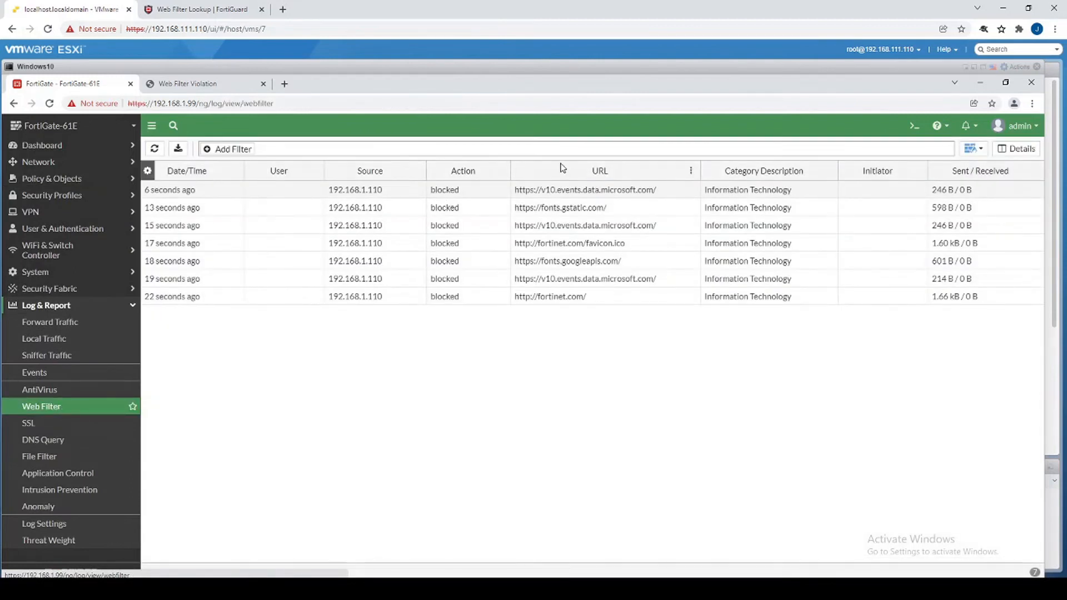
{"action": "left_click", "coordinate": [459, 300]}
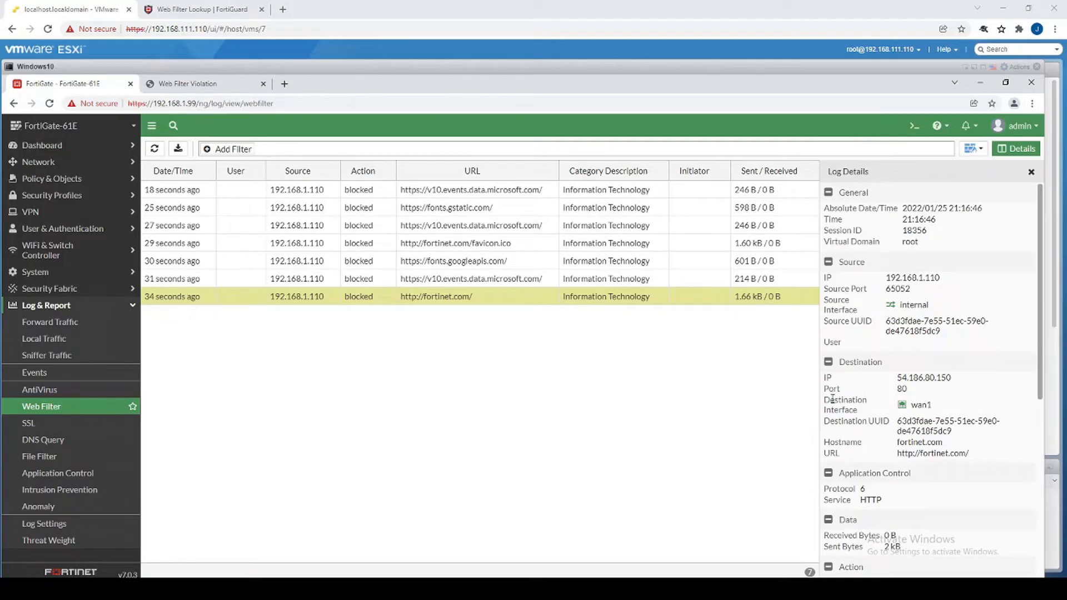
{"action": "scroll", "coordinate": [850, 403], "scroll_direction": "down", "scroll_amount": 1}
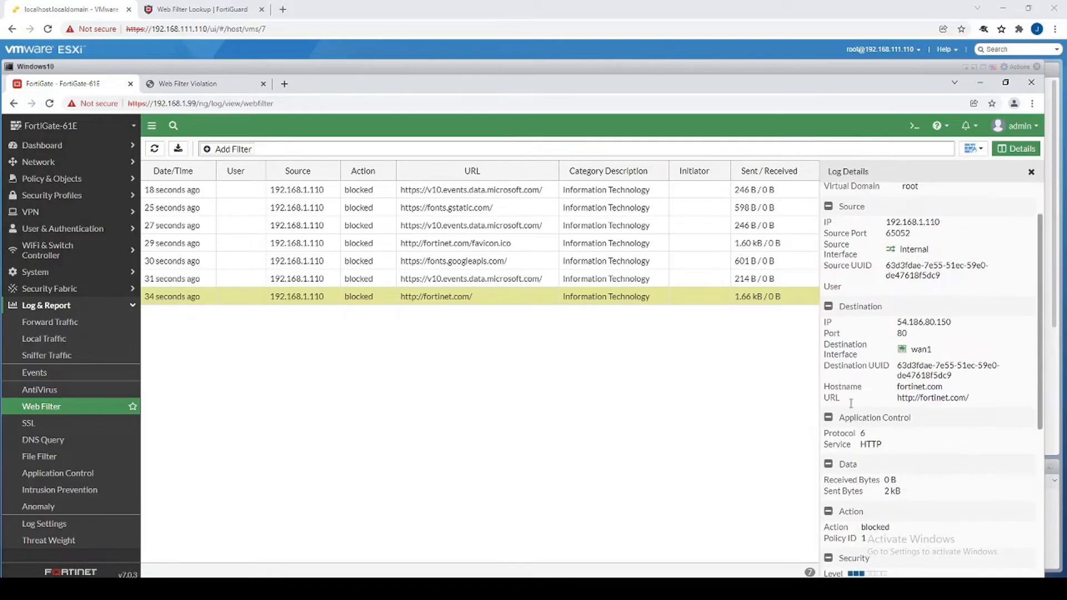
{"action": "scroll", "coordinate": [937, 398], "scroll_direction": "down", "scroll_amount": 2}
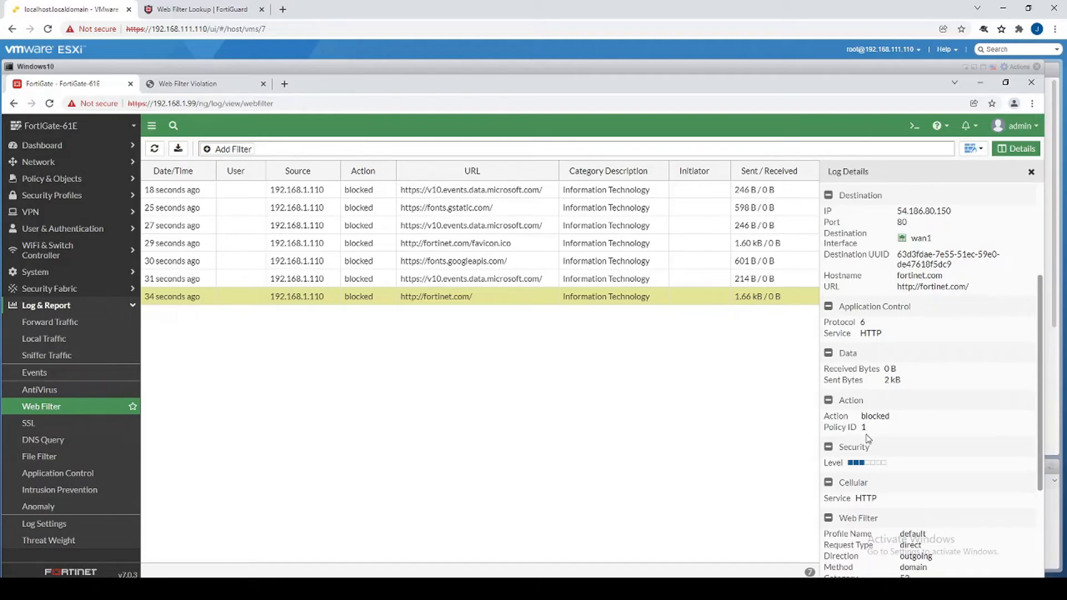
{"action": "scroll", "coordinate": [867, 437], "scroll_direction": "down", "scroll_amount": 3}
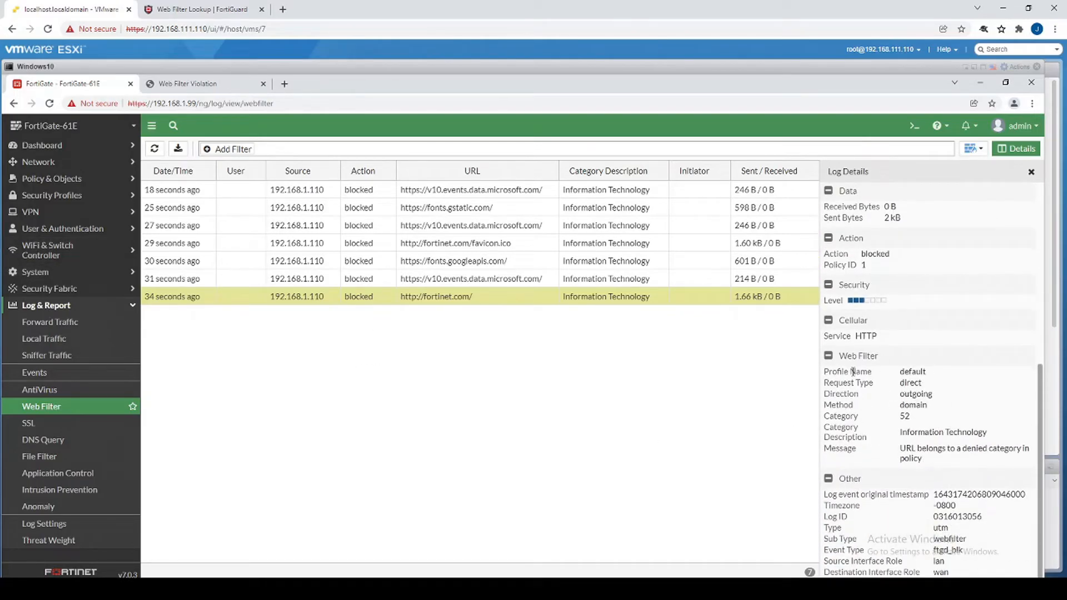
{"action": "left_click_drag", "start_coordinate": [870, 375], "coordinate": [918, 374]}
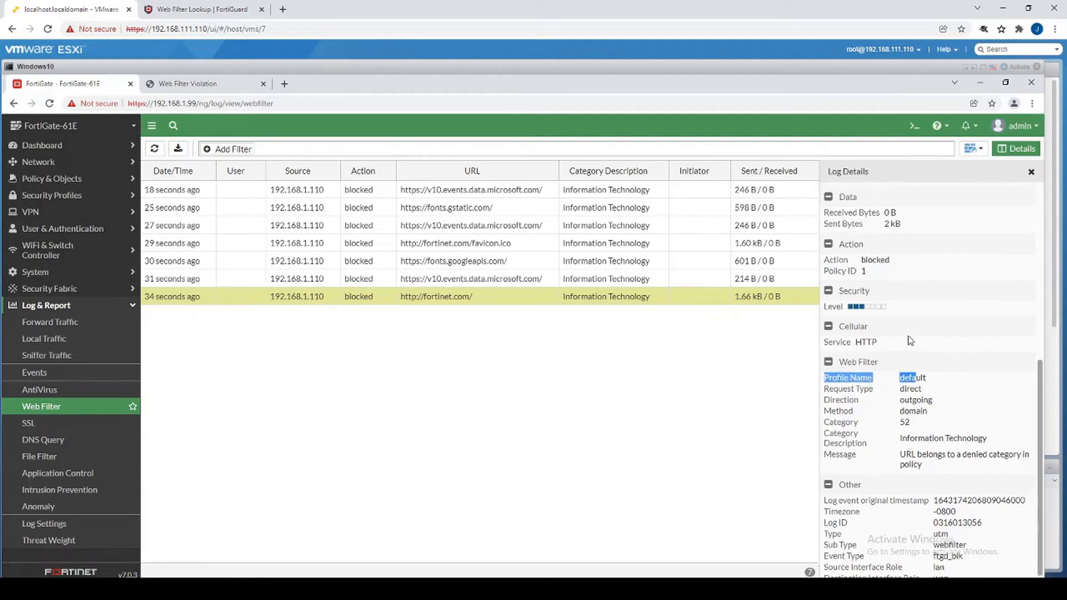
{"action": "scroll", "coordinate": [881, 345], "scroll_direction": "up", "scroll_amount": 1}
{"action": "left_click", "coordinate": [863, 320]}
{"action": "double_click", "coordinate": [864, 320]}
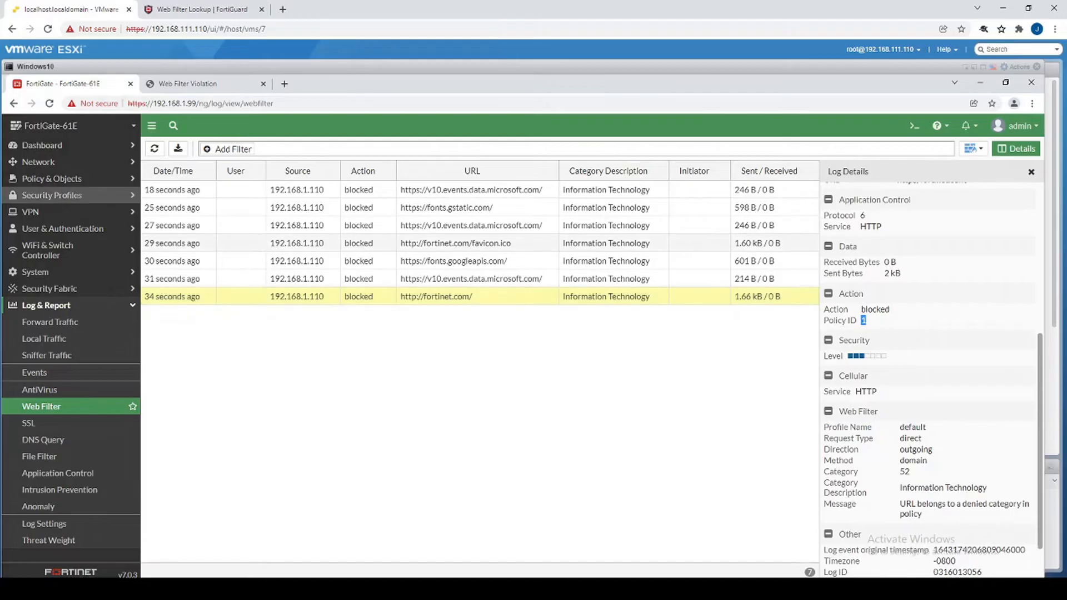
{"action": "left_click", "coordinate": [60, 185]}
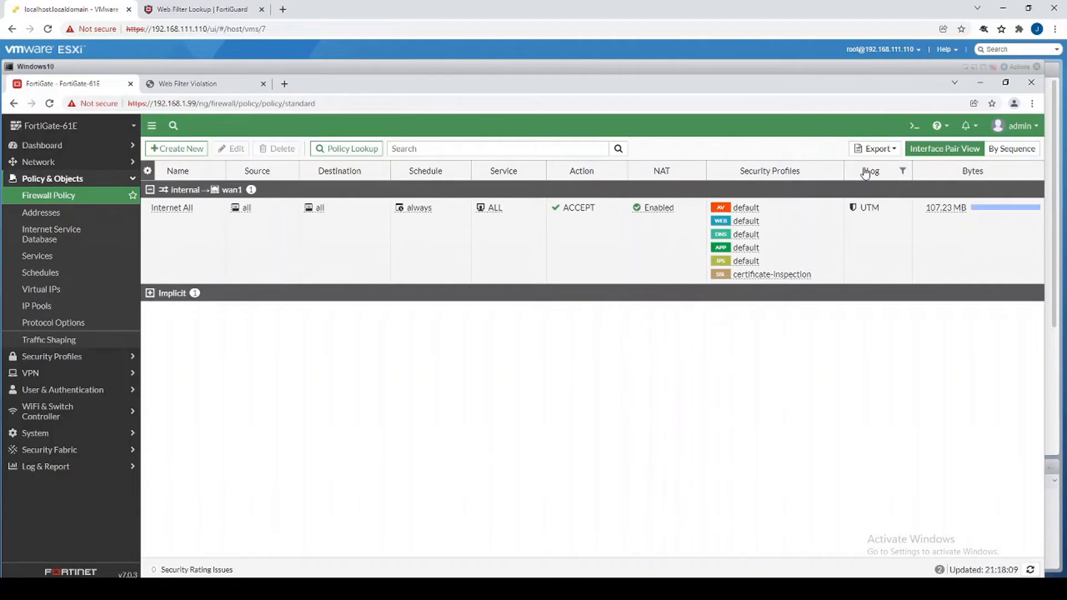
Add the ID column to the policy table, showing ID 1 for Internet All.
{"action": "right_click", "coordinate": [203, 174]}
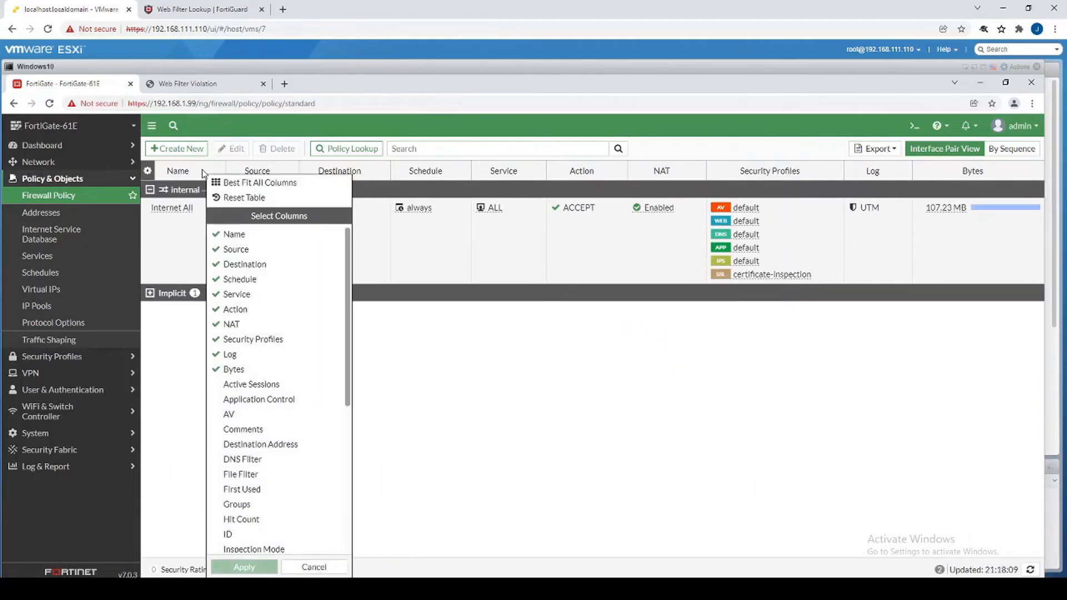
{"action": "left_click", "coordinate": [248, 535]}
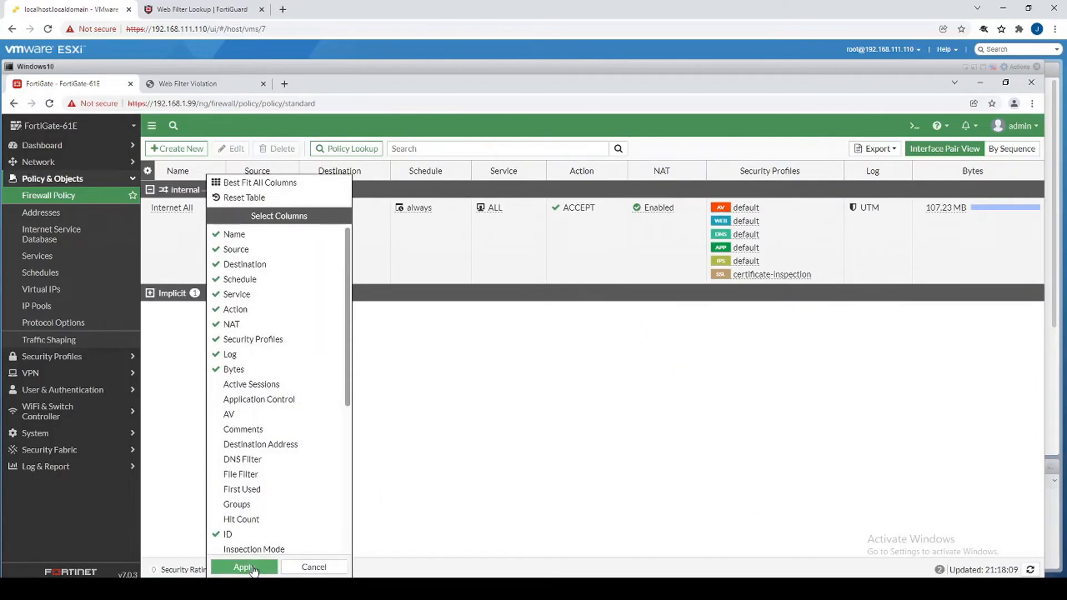
{"action": "left_click", "coordinate": [244, 567]}
{"action": "mouse_move", "coordinate": [1007, 212]}
{"action": "left_mouse_down"}
{"action": "mouse_move", "coordinate": [988, 215]}
{"action": "mouse_move", "coordinate": [998, 217]}
{"action": "left_mouse_up"}
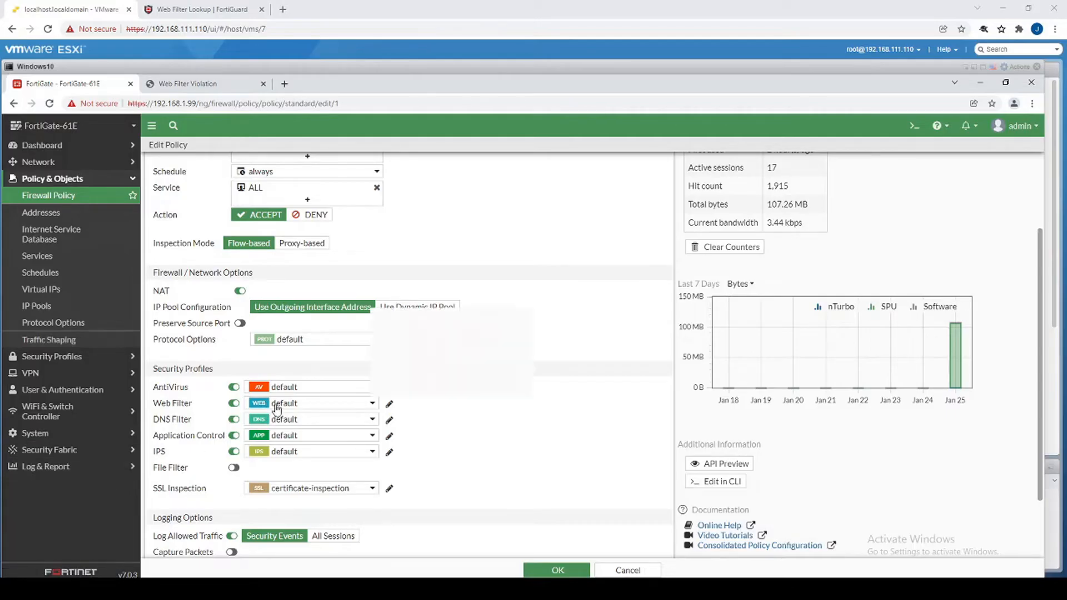
{"action": "mouse_move", "coordinate": [277, 407]}
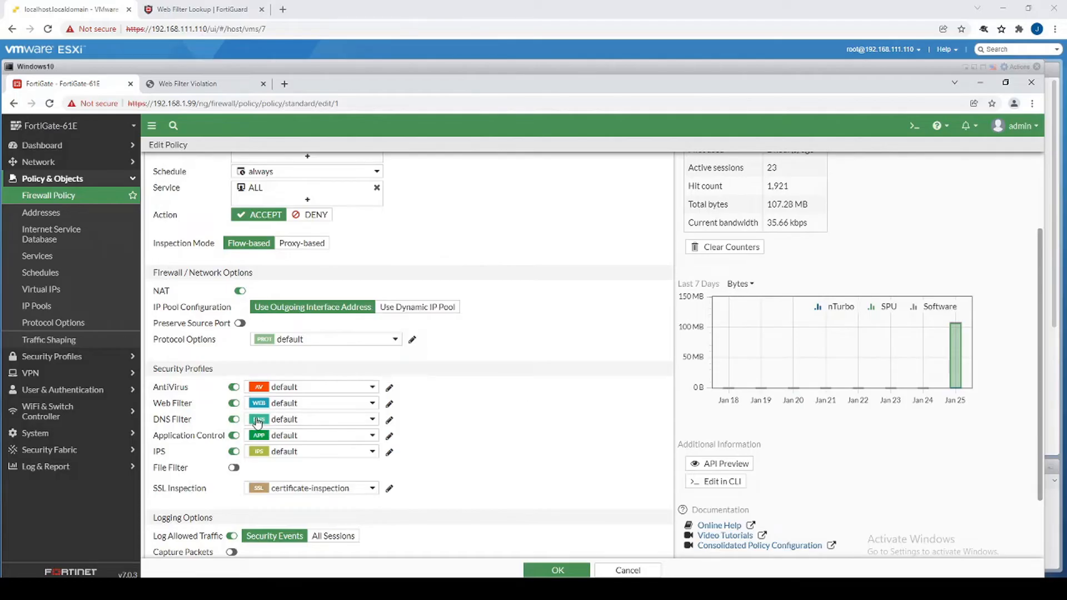
In the policy's DNS filter profile, set Information Technology to Redirect to Block Portal.
{"action": "left_click", "coordinate": [390, 421]}
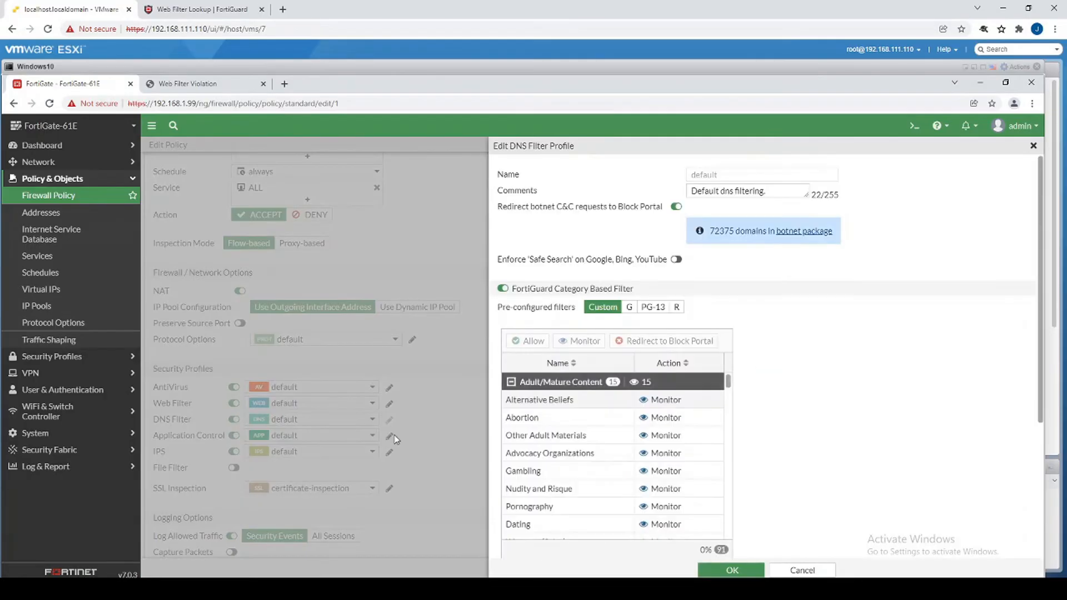
{"action": "scroll", "coordinate": [808, 325], "scroll_direction": "down", "scroll_amount": 1}
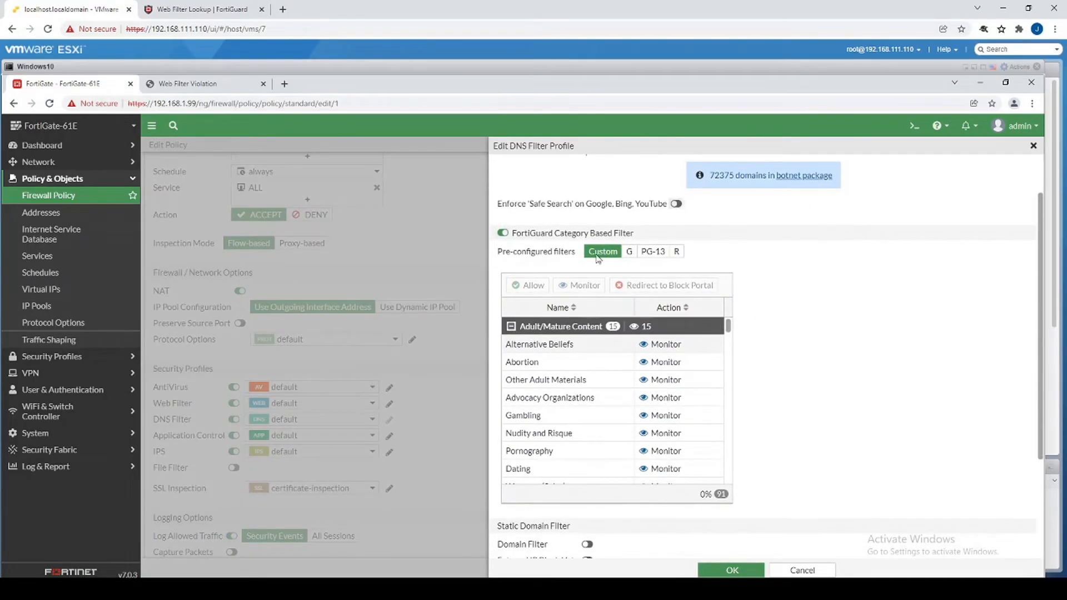
{"action": "scroll", "coordinate": [761, 369], "scroll_direction": "down", "scroll_amount": 3}
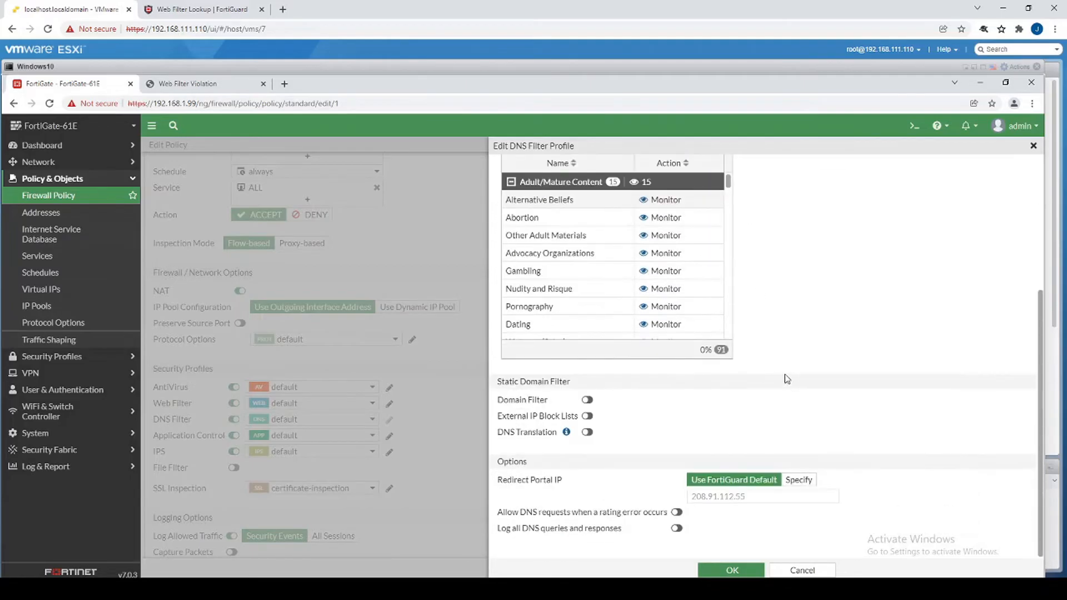
{"action": "scroll", "coordinate": [585, 302], "scroll_direction": "up", "scroll_amount": 1}
{"action": "scroll", "coordinate": [581, 315], "scroll_direction": "down", "scroll_amount": 5}
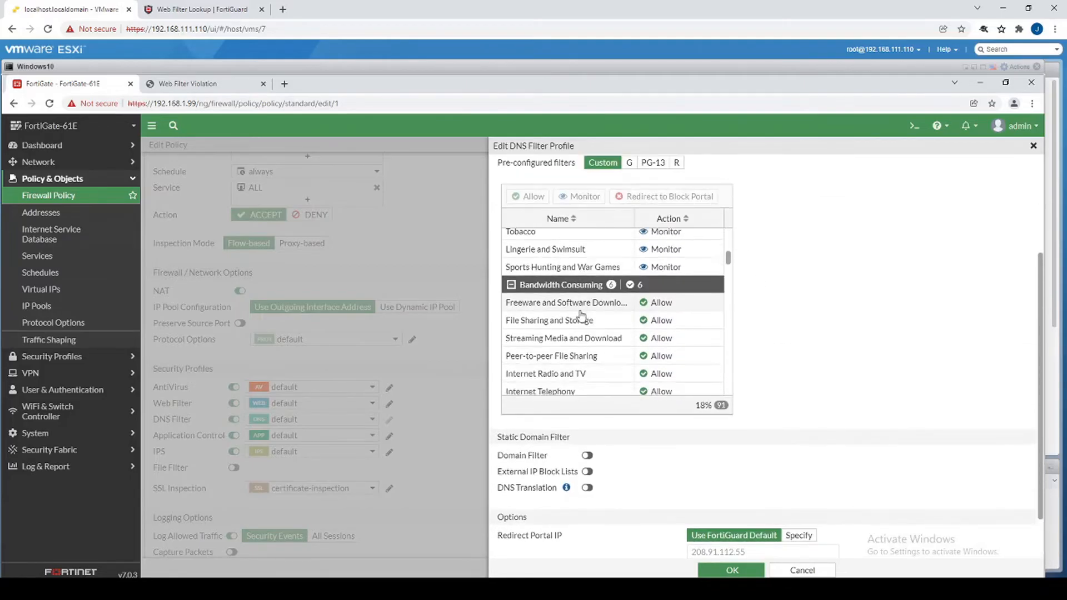
{"action": "scroll", "coordinate": [581, 315], "scroll_direction": "down", "scroll_amount": 3}
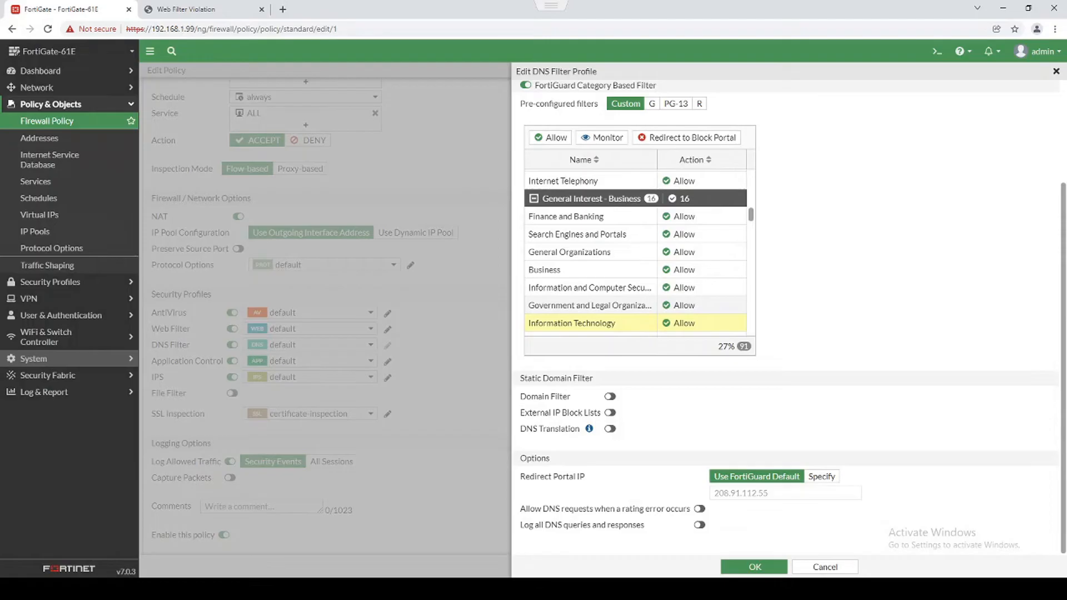
{"action": "right_click", "coordinate": [603, 326]}
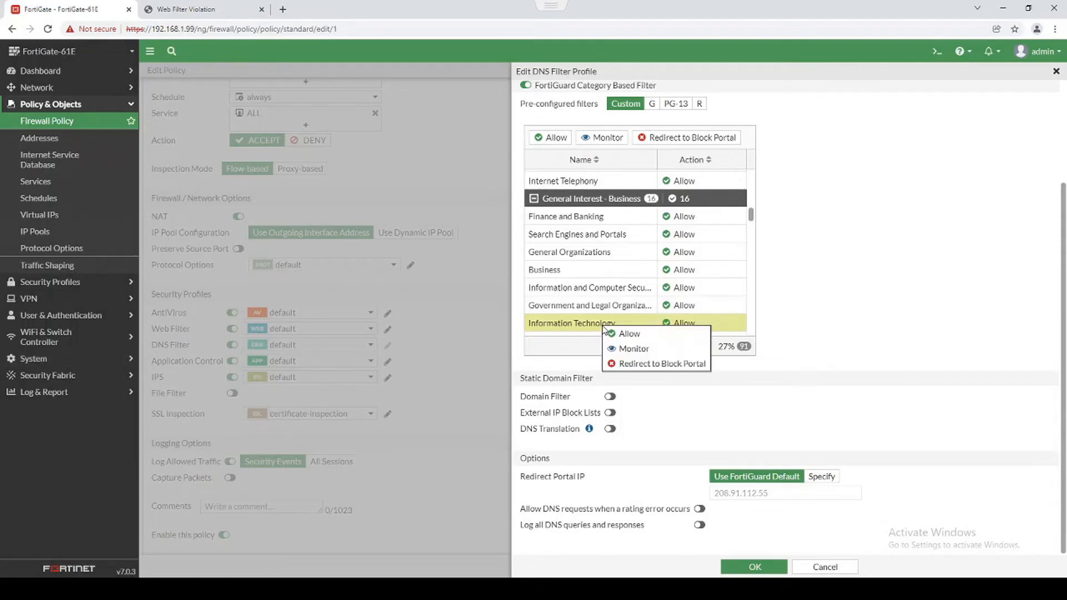
{"action": "left_click", "coordinate": [640, 364]}
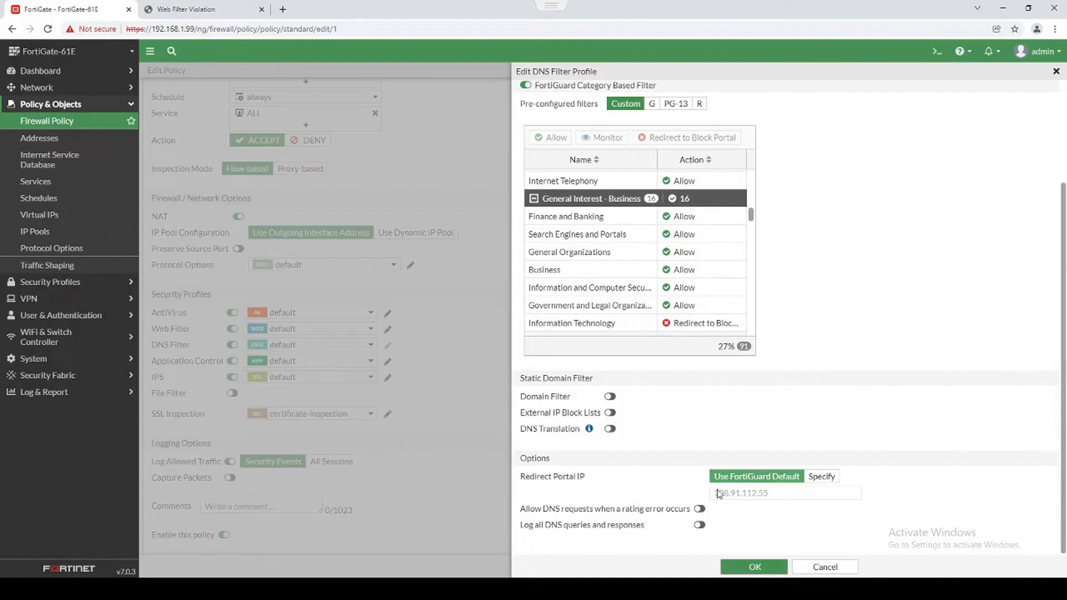
Copy the redirect portal IP 208.91.112.55 and paste it into a new browser tab.
{"action": "left_click_drag", "start_coordinate": [521, 476], "coordinate": [597, 482]}
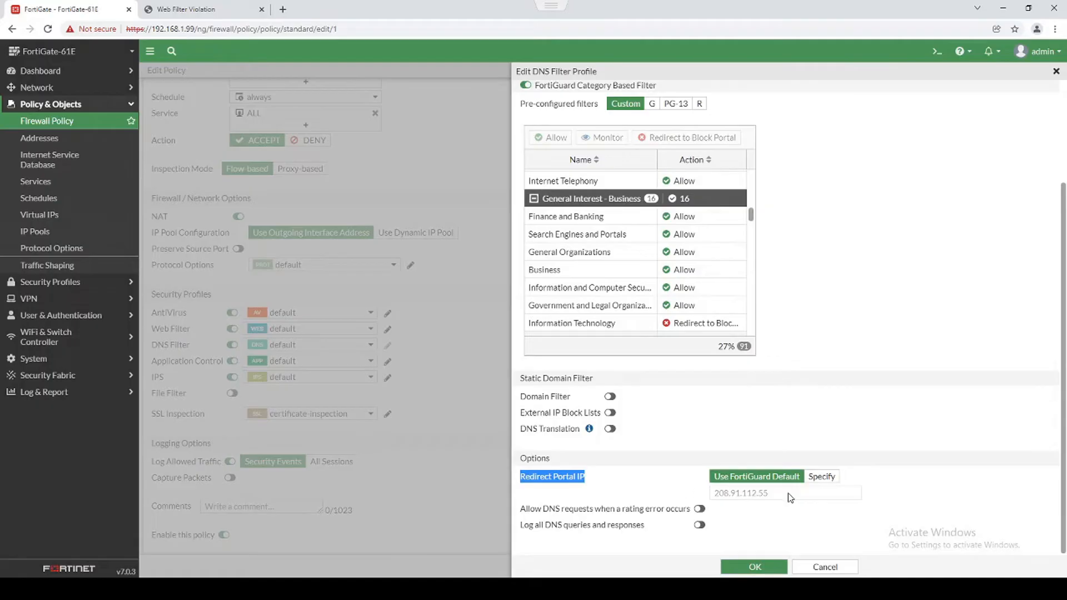
{"action": "left_click_drag", "start_coordinate": [789, 493], "coordinate": [714, 496]}
{"action": "key", "text": "ctrl+c"}
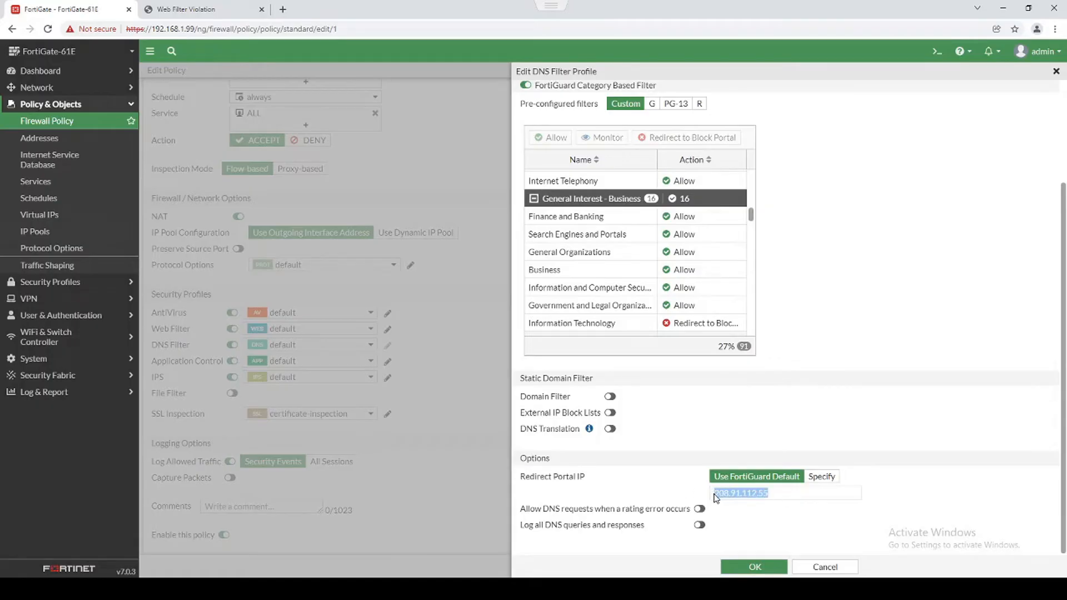
{"action": "left_click", "coordinate": [281, 10]}
{"action": "key", "text": "ctrl+v"}
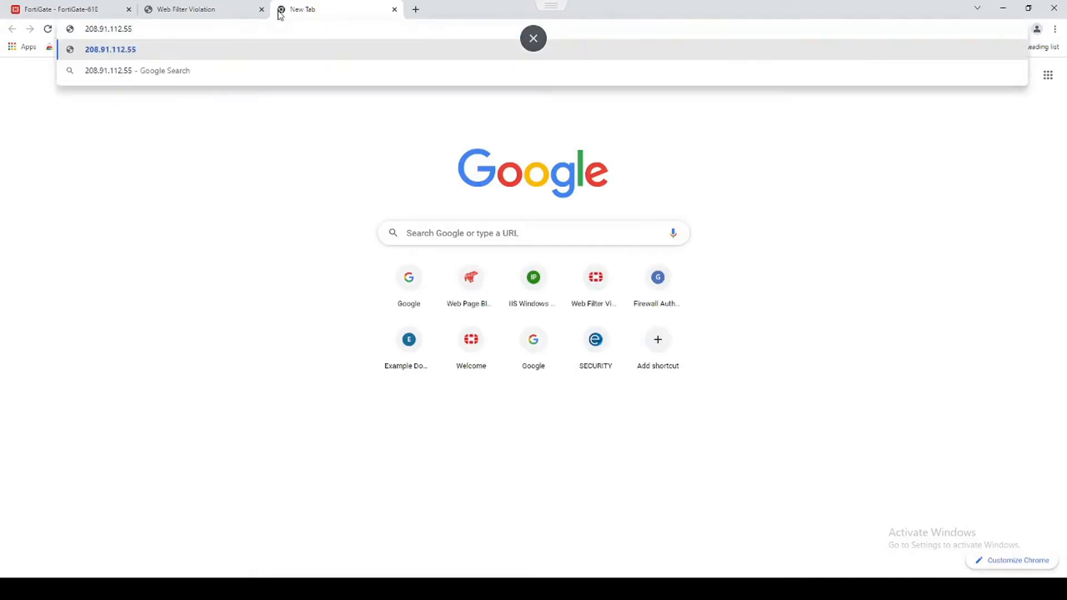
{"action": "key", "text": "Home"}
{"action": "type", "text": "https:"}
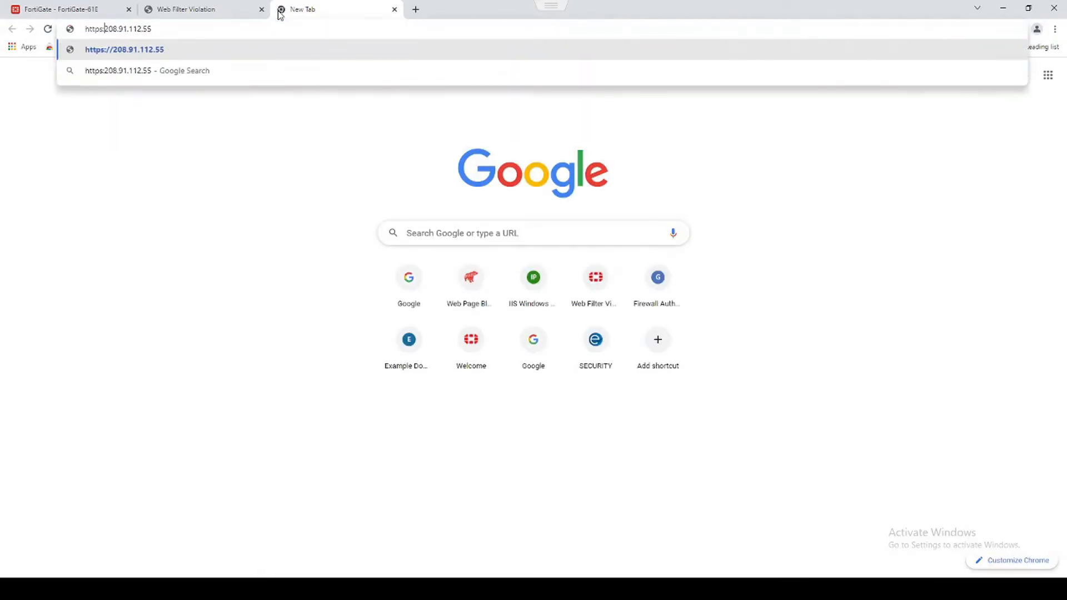
{"action": "type", "text": "//"}
{"action": "key", "text": "Return"}
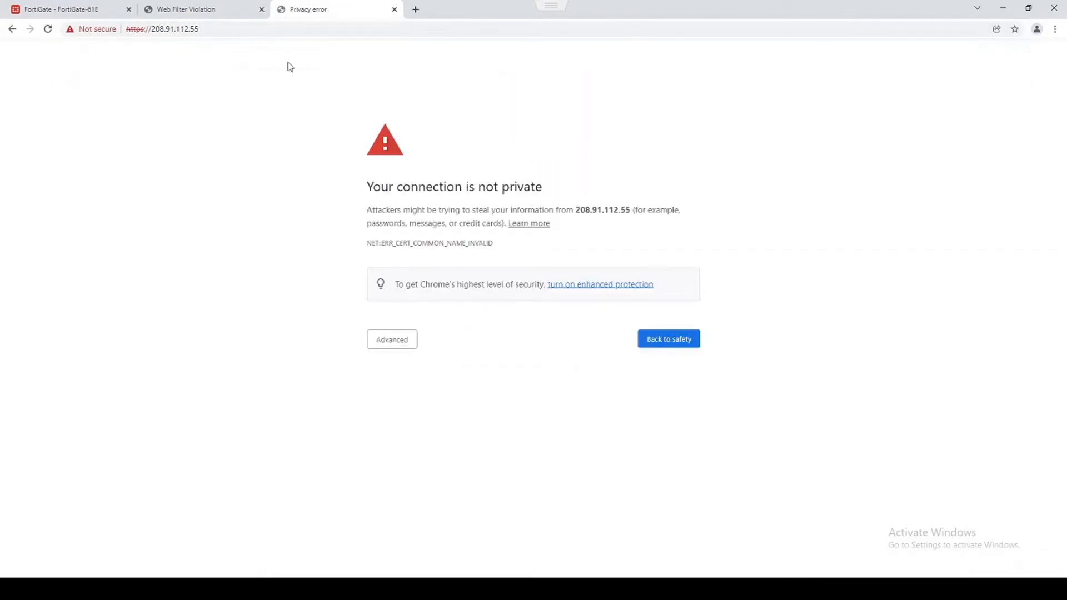
{"action": "left_click", "coordinate": [394, 335]}
{"action": "left_click", "coordinate": [404, 425]}
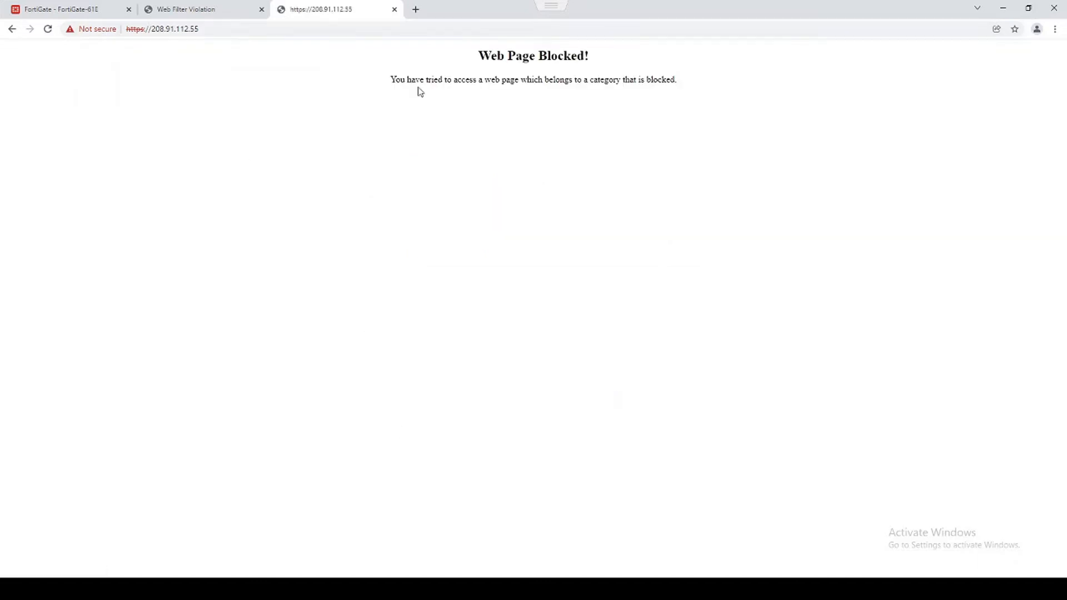
{"action": "left_click_drag", "start_coordinate": [471, 55], "coordinate": [683, 91]}
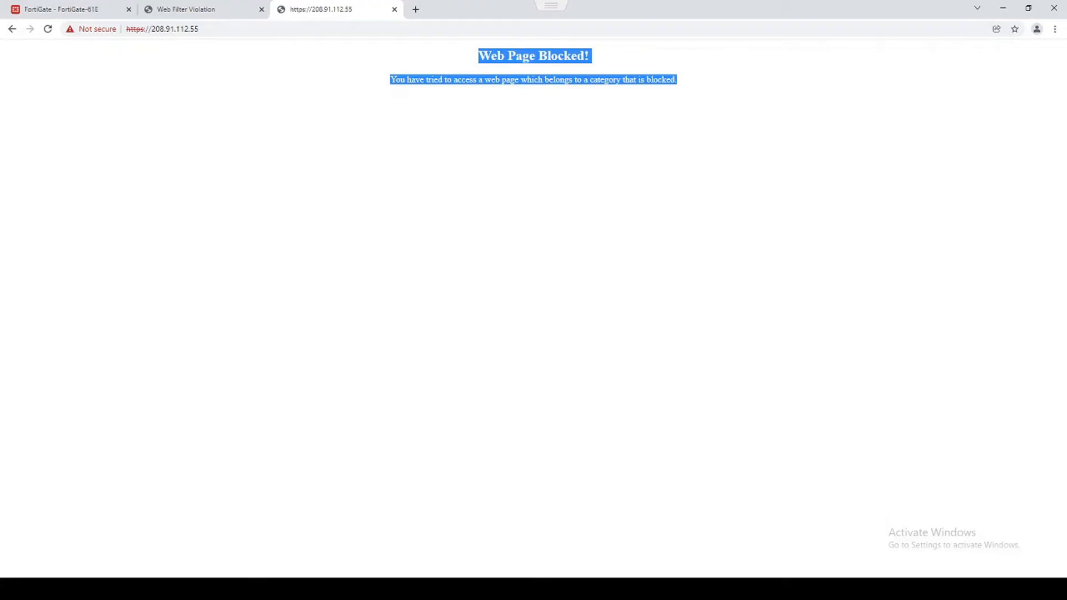
Close the extra browser tabs and return to the FortiGate policy list.
{"action": "left_click", "coordinate": [395, 9]}
{"action": "left_click", "coordinate": [394, 9]}
{"action": "left_click", "coordinate": [261, 9]}
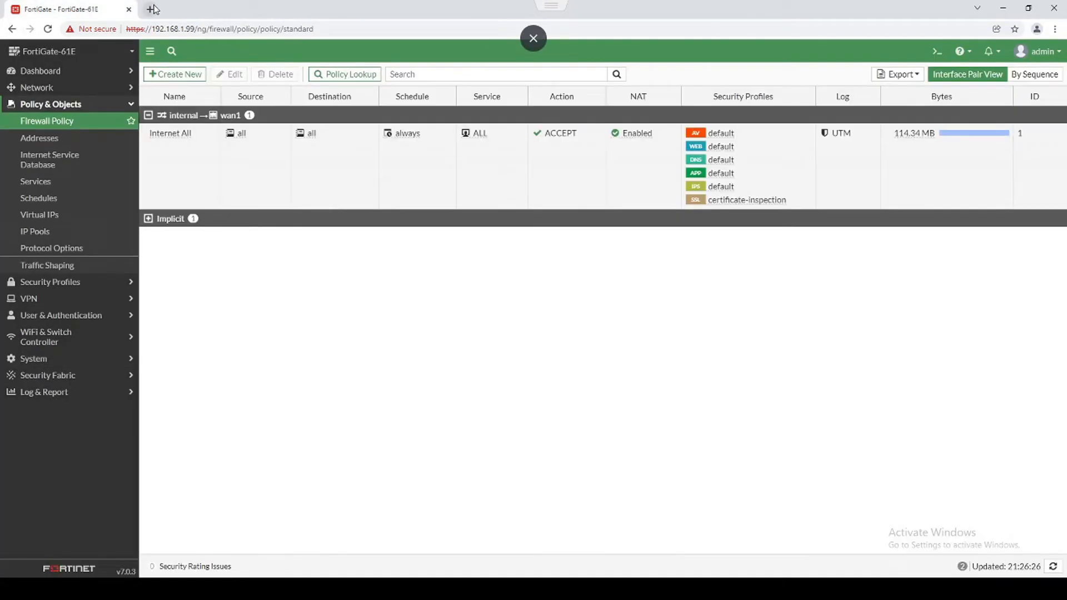
Load fortinet.com in a new regular tab, where it opens normally.
{"action": "left_click", "coordinate": [153, 9]}
{"action": "type", "text": "fortinet."}
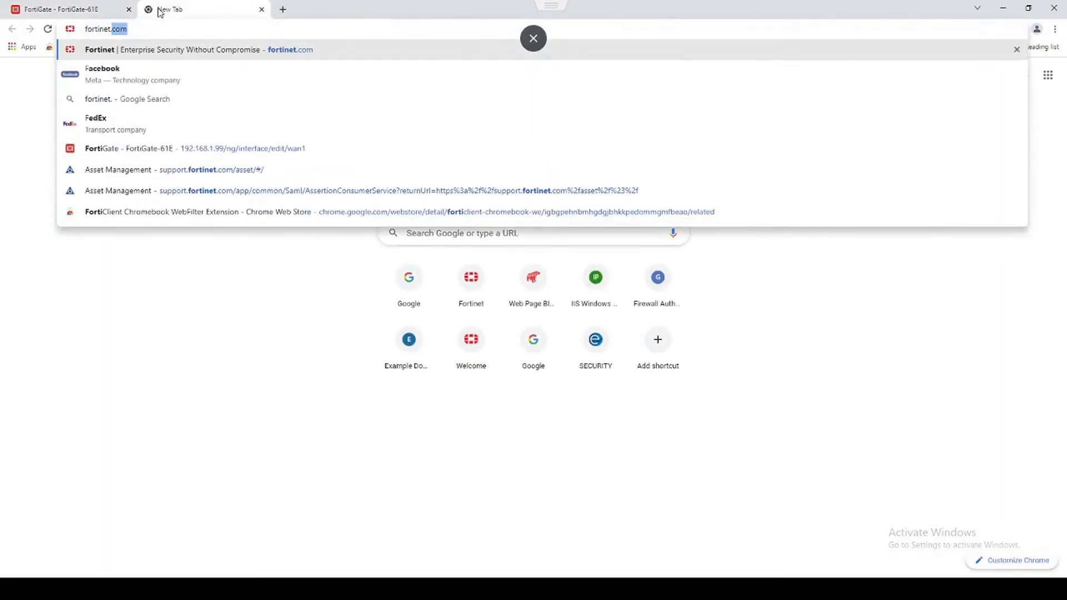
{"action": "type", "text": "com"}
{"action": "key", "text": "Return"}
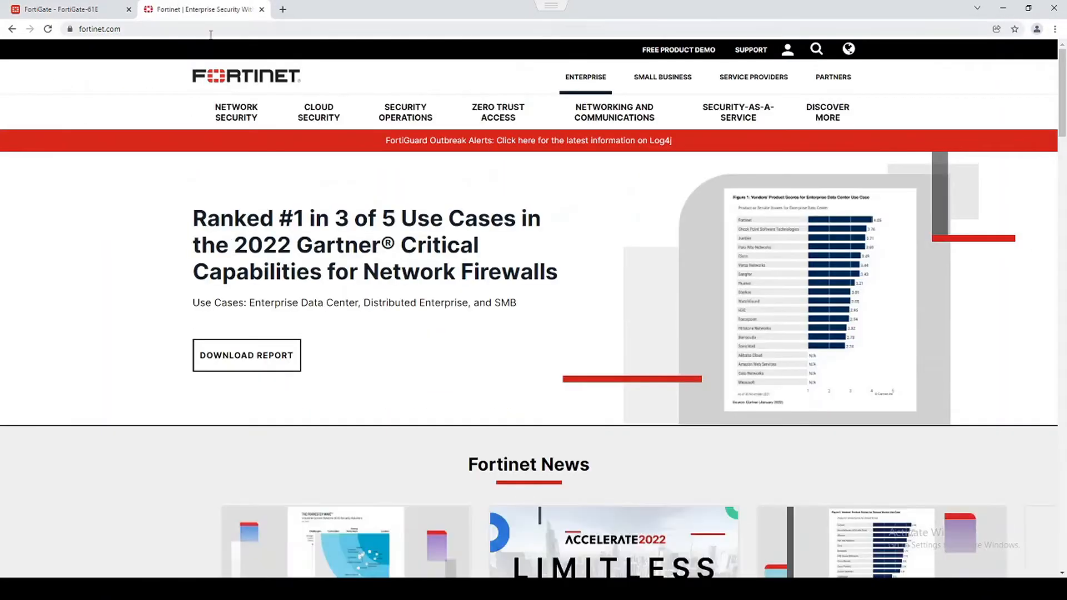
Load fortinet.com in an Incognito window to see Web Page Blocked!, then close both.
{"action": "left_click", "coordinate": [1055, 30]}
{"action": "left_click", "coordinate": [977, 71]}
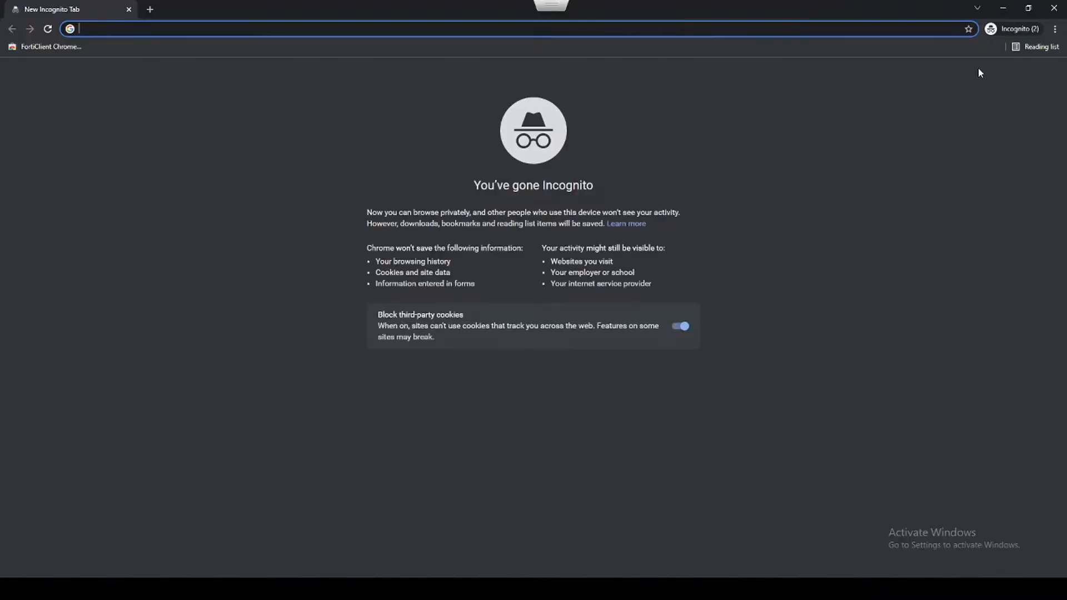
{"action": "type", "text": "fortinet.c"}
{"action": "key", "text": "Return"}
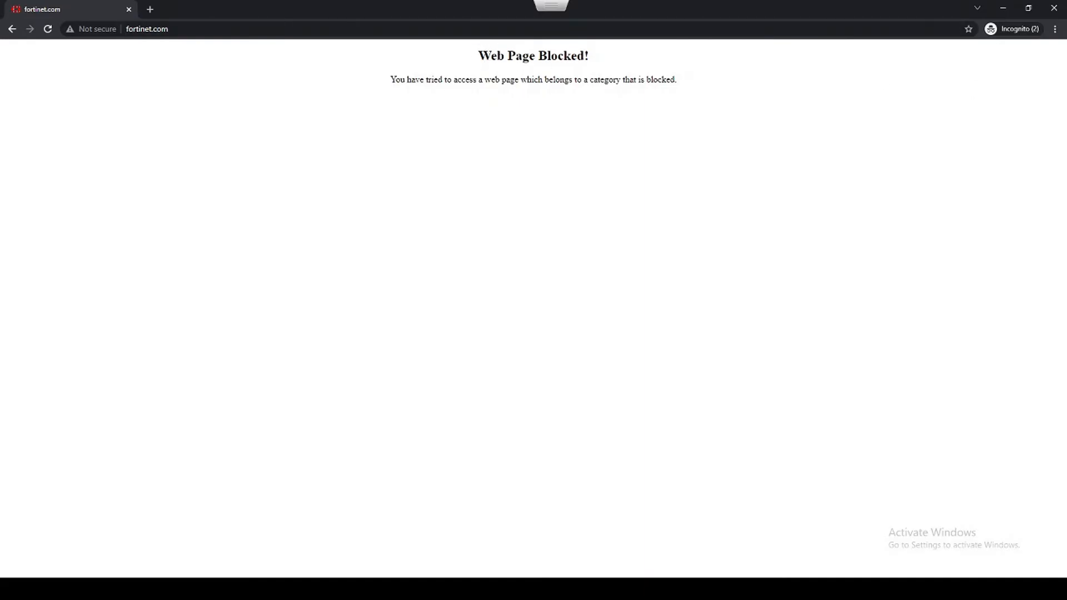
{"action": "left_click", "coordinate": [128, 9]}
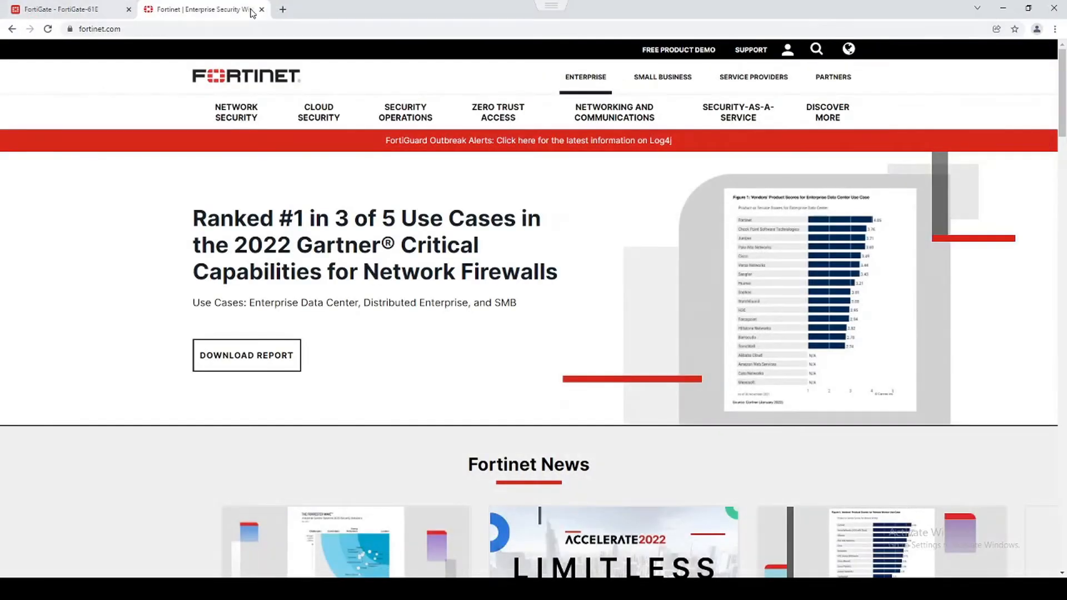
{"action": "left_click", "coordinate": [261, 9]}
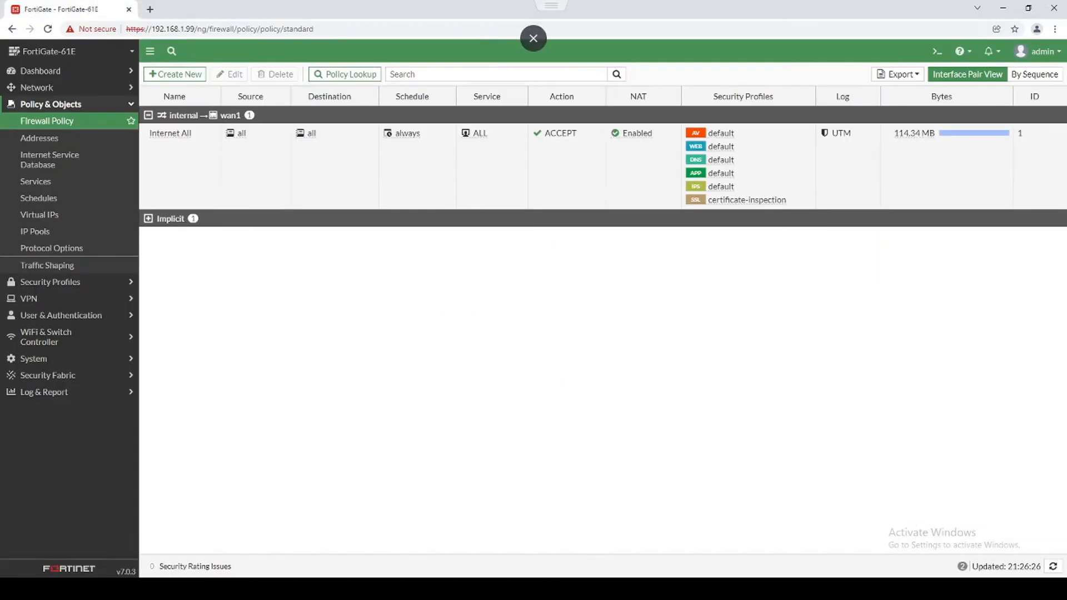
Open the Internet All policy's default Application Control sensor and start a new Block override.
{"action": "double_click", "coordinate": [255, 177]}
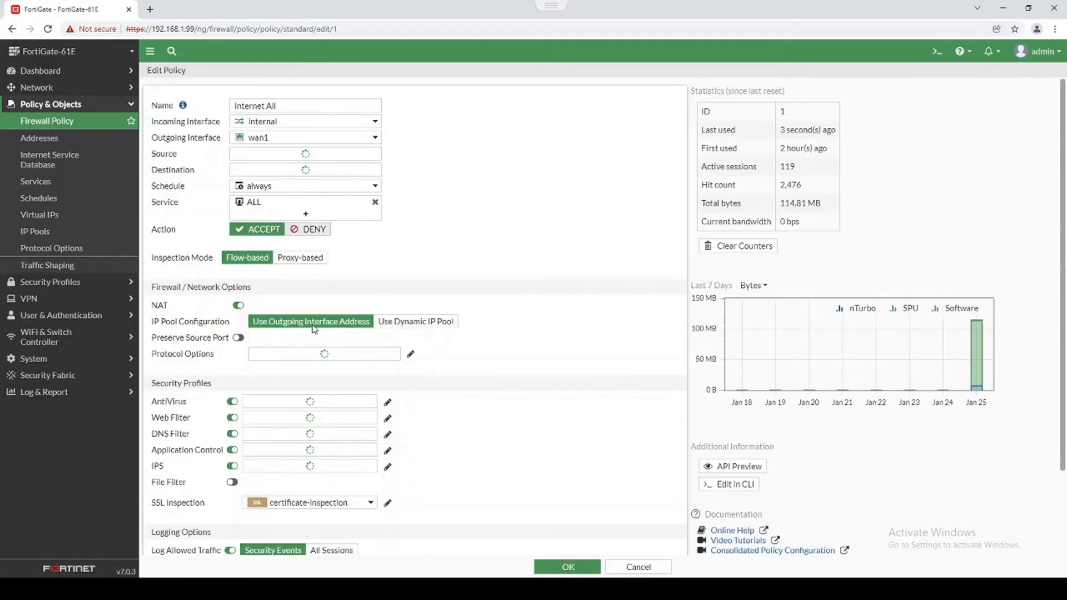
{"action": "left_click", "coordinate": [388, 461]}
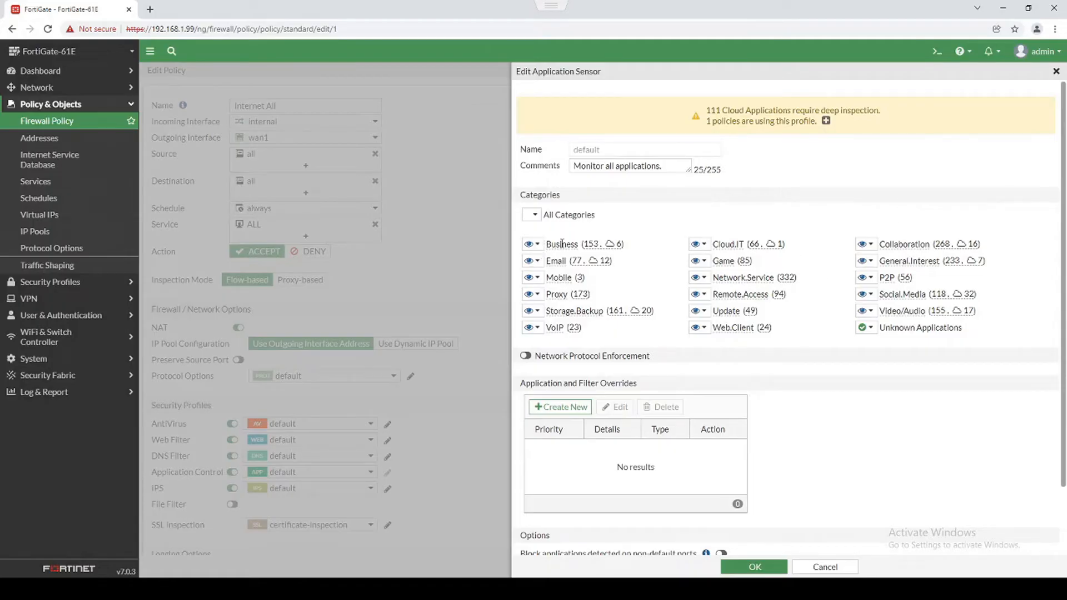
{"action": "mouse_move", "coordinate": [591, 244]}
{"action": "left_click", "coordinate": [559, 406]}
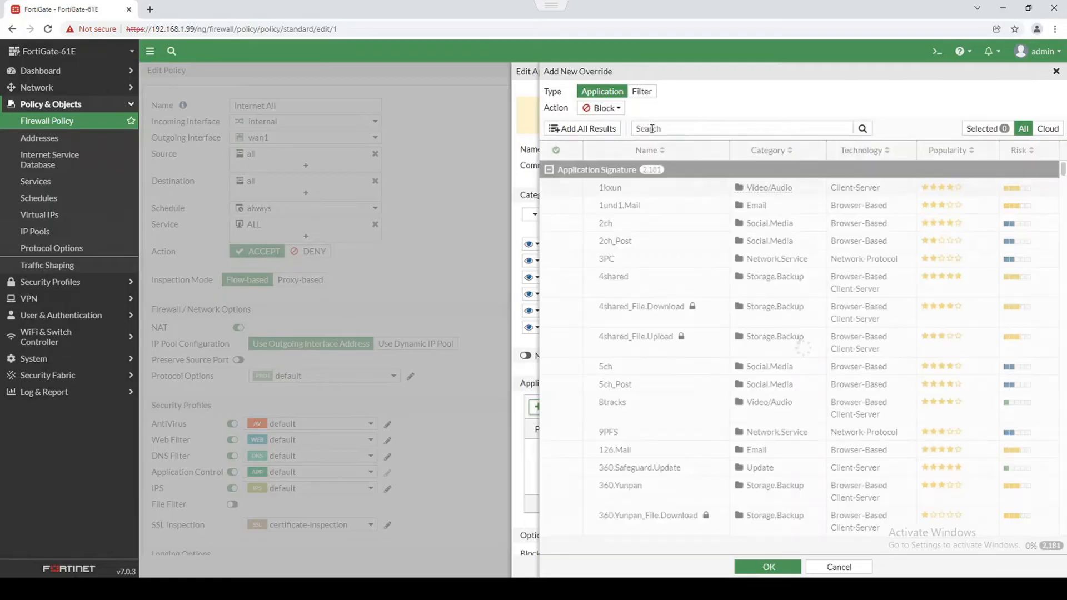
{"action": "left_click", "coordinate": [652, 129]}
{"action": "type", "text": "bittorr"}
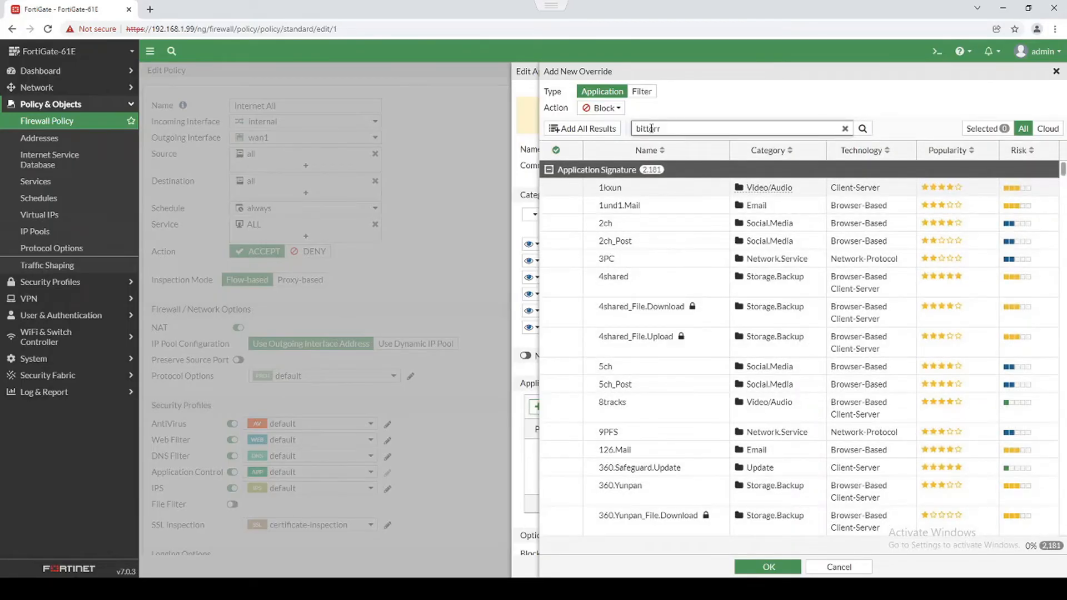
{"action": "left_click", "coordinate": [695, 193]}
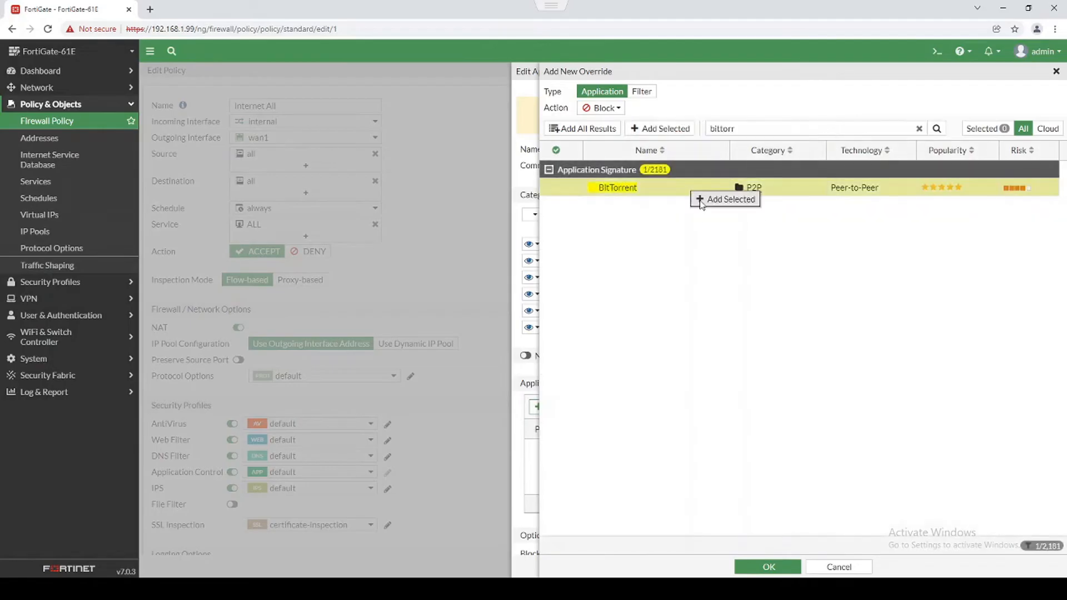
{"action": "left_click", "coordinate": [702, 199]}
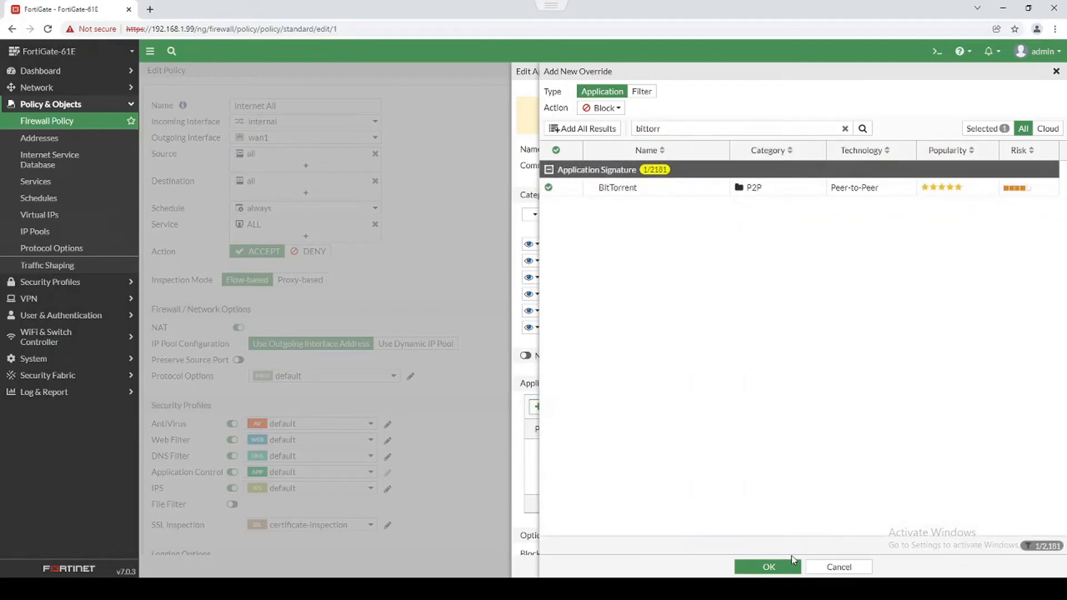
{"action": "left_click", "coordinate": [768, 566]}
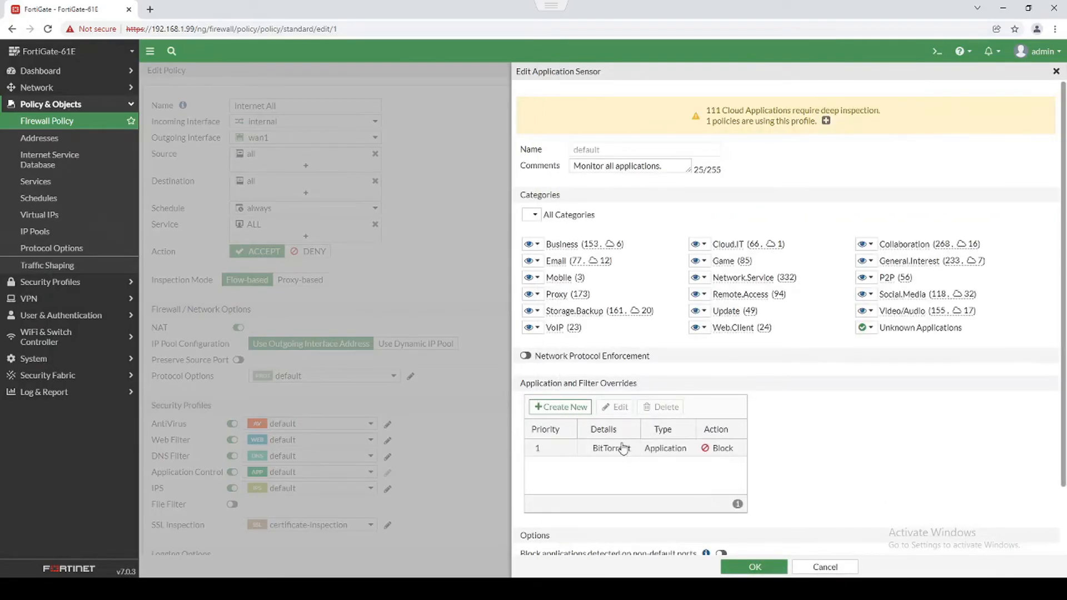
{"action": "mouse_move", "coordinate": [595, 456]}
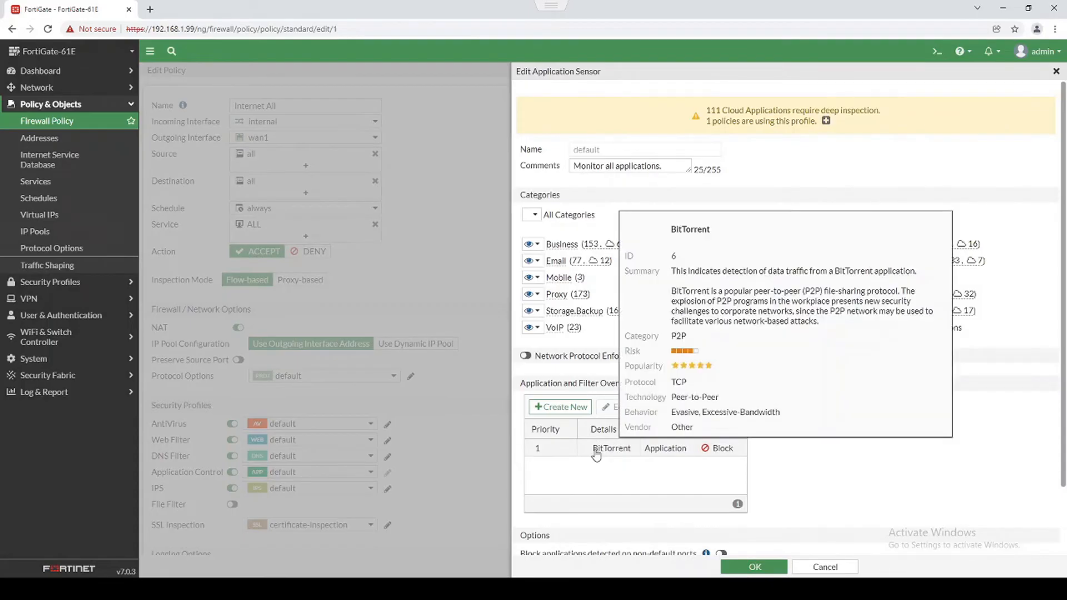
{"action": "left_click", "coordinate": [605, 452]}
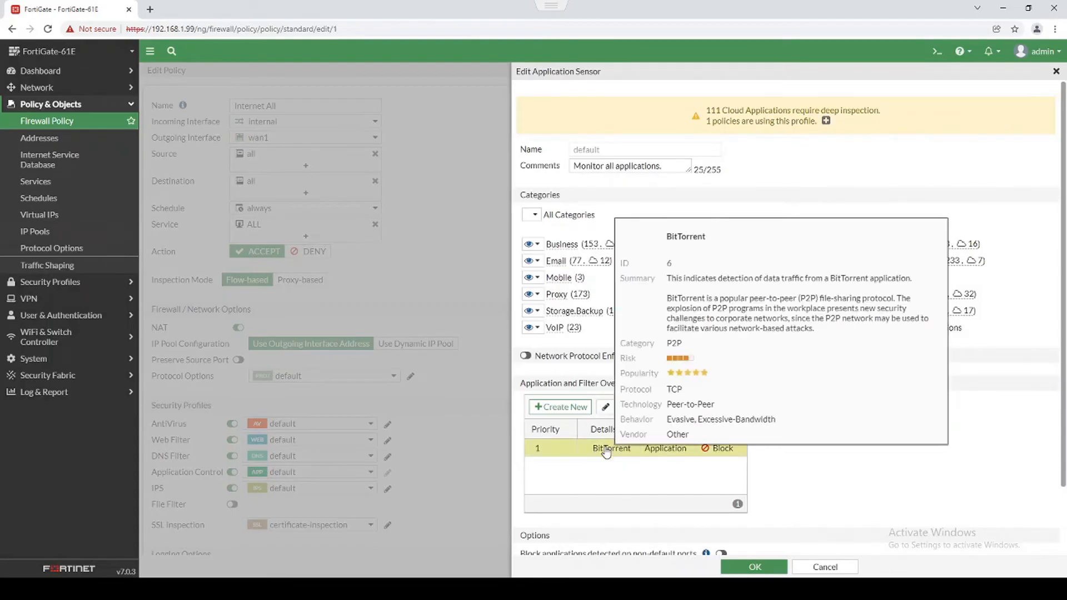
{"action": "left_click_drag", "start_coordinate": [670, 405], "coordinate": [720, 408]}
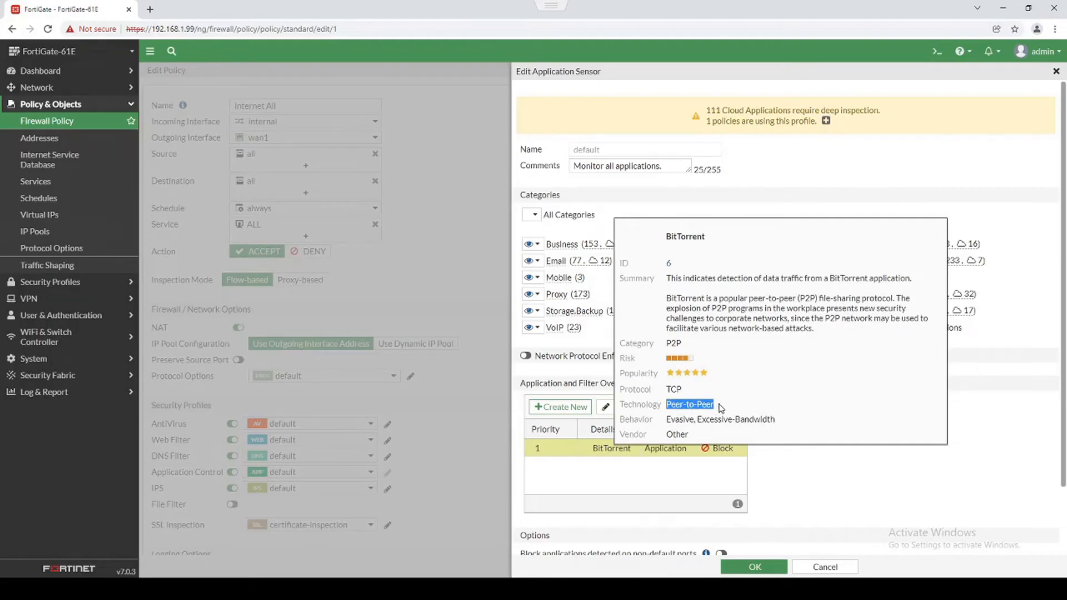
{"action": "left_click_drag", "start_coordinate": [667, 343], "coordinate": [681, 344]}
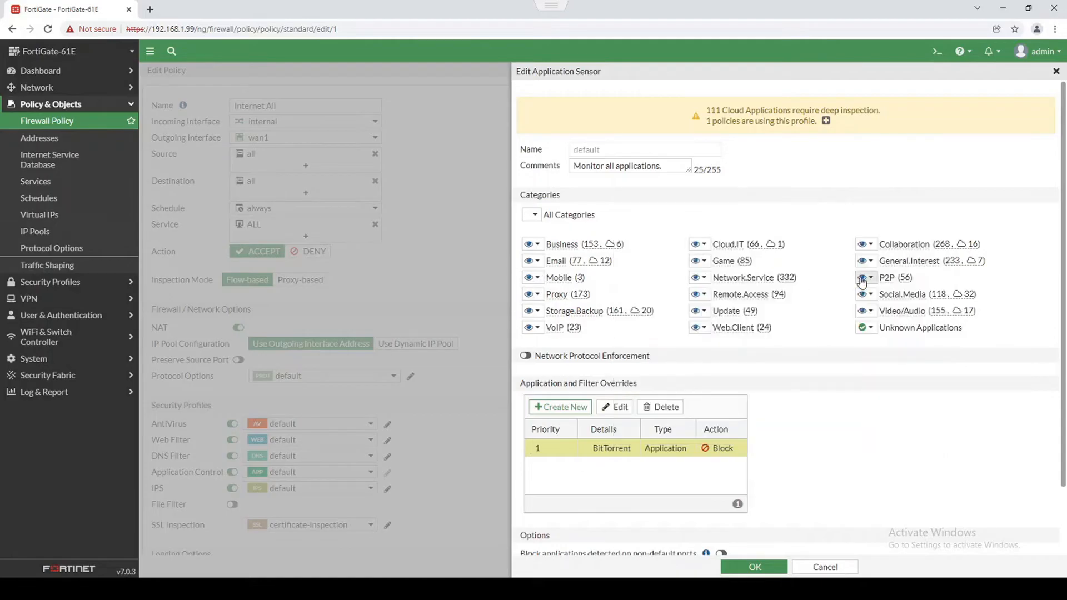
{"action": "triple_click", "coordinate": [888, 279]}
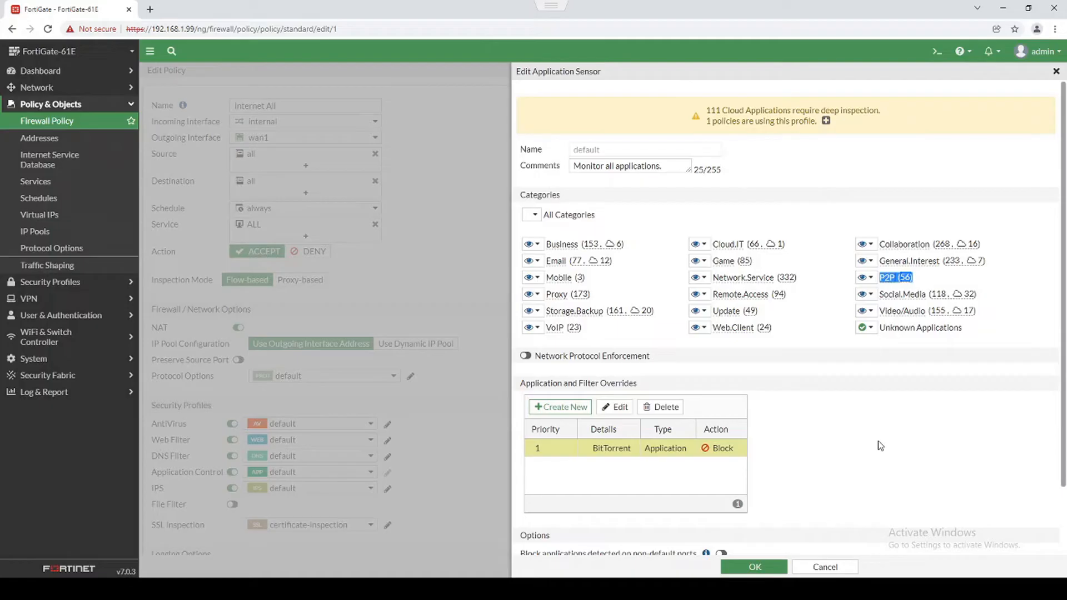
{"action": "left_click_drag", "start_coordinate": [637, 384], "coordinate": [769, 486]}
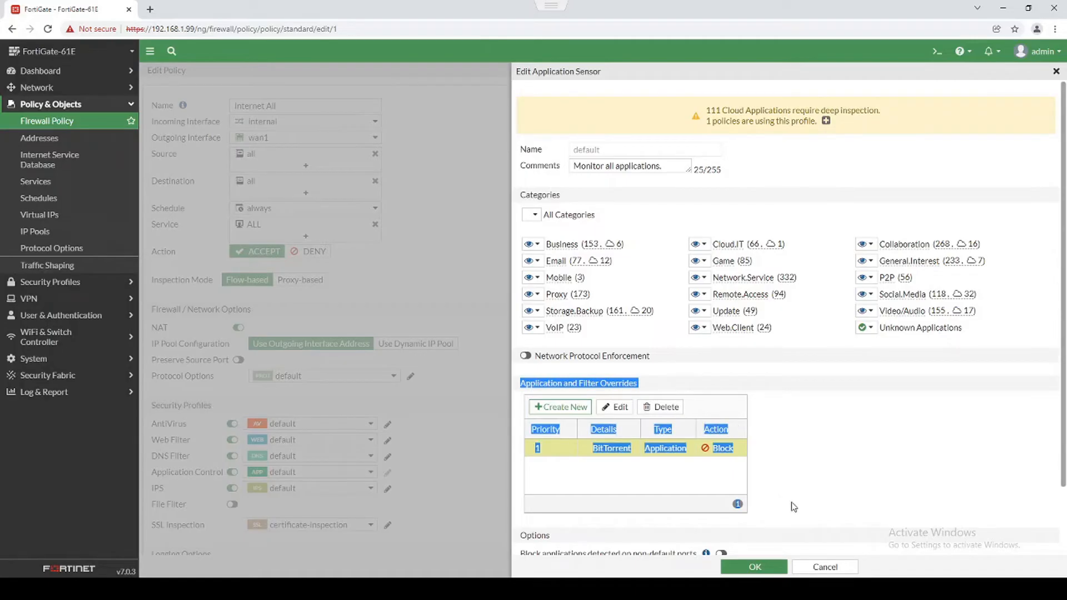
{"action": "left_click", "coordinate": [825, 455]}
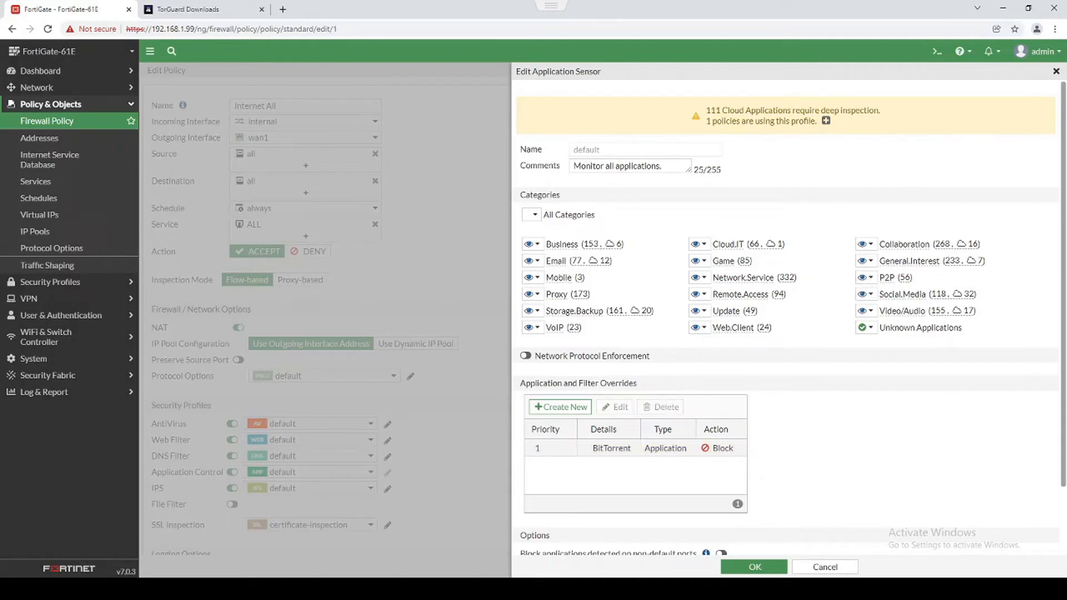
Delete the BitTorrent override, add a TorGuard Block override via 'torguard' search, and save the sensor.
{"action": "left_click", "coordinate": [611, 447]}
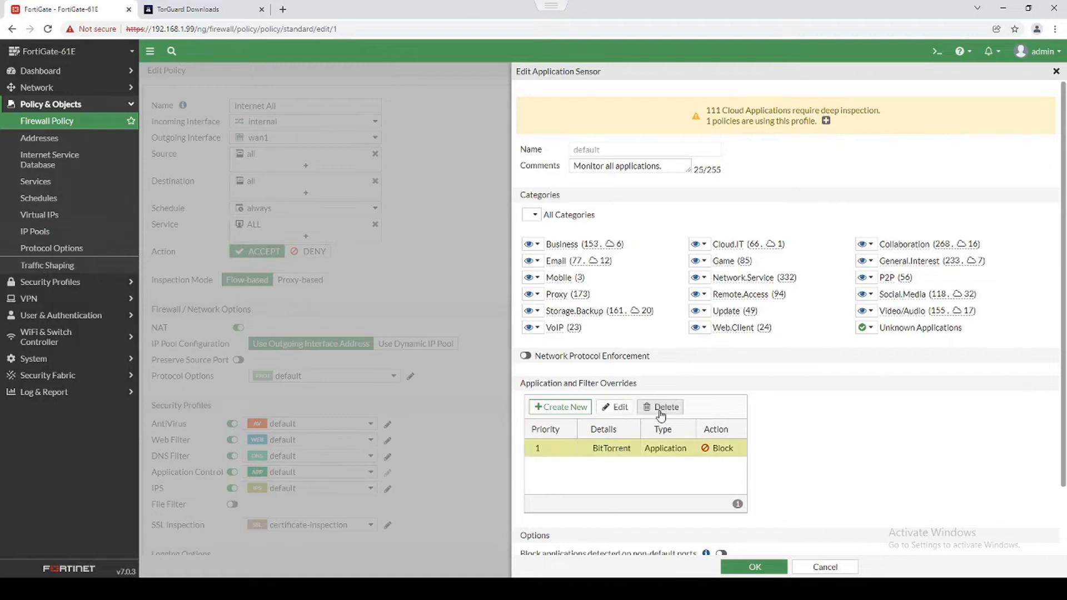
{"action": "left_click", "coordinate": [661, 408]}
{"action": "left_click", "coordinate": [559, 406]}
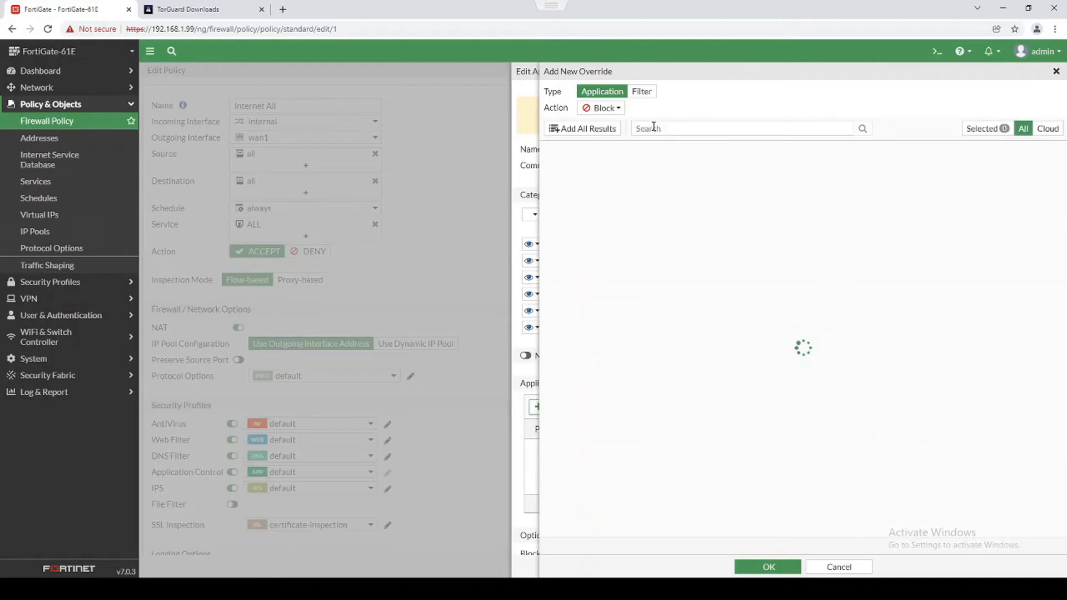
{"action": "left_click", "coordinate": [655, 130]}
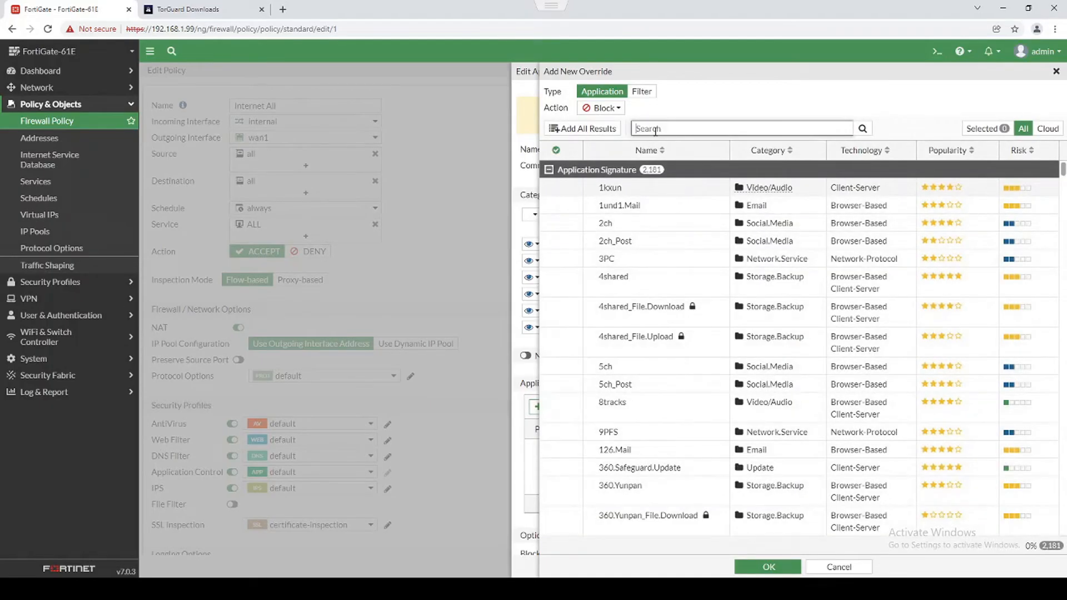
{"action": "type", "text": "torguard"}
{"action": "left_click", "coordinate": [654, 189]}
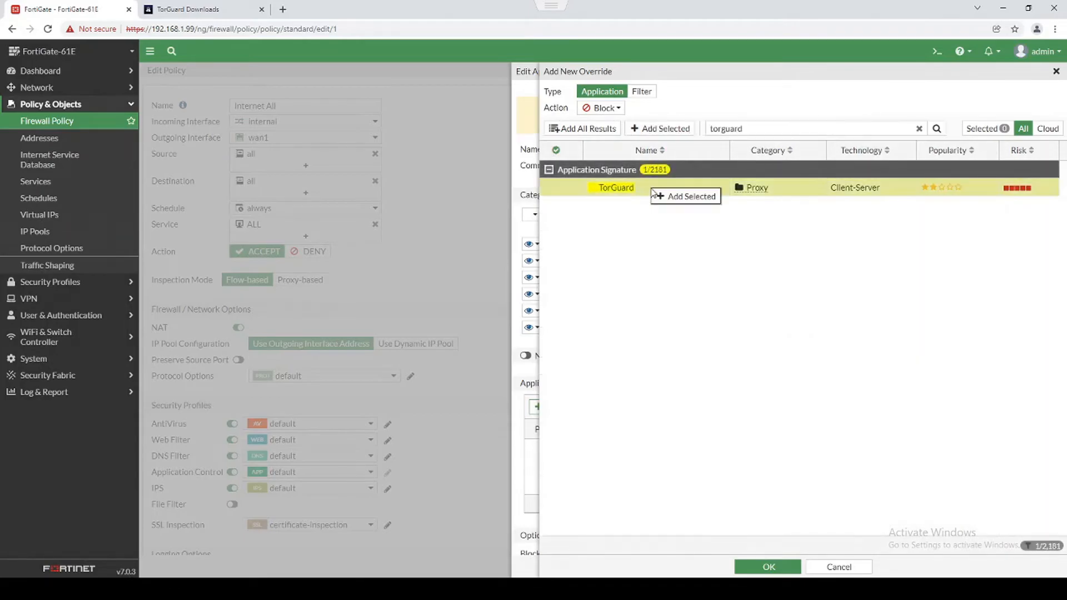
{"action": "left_click", "coordinate": [657, 198]}
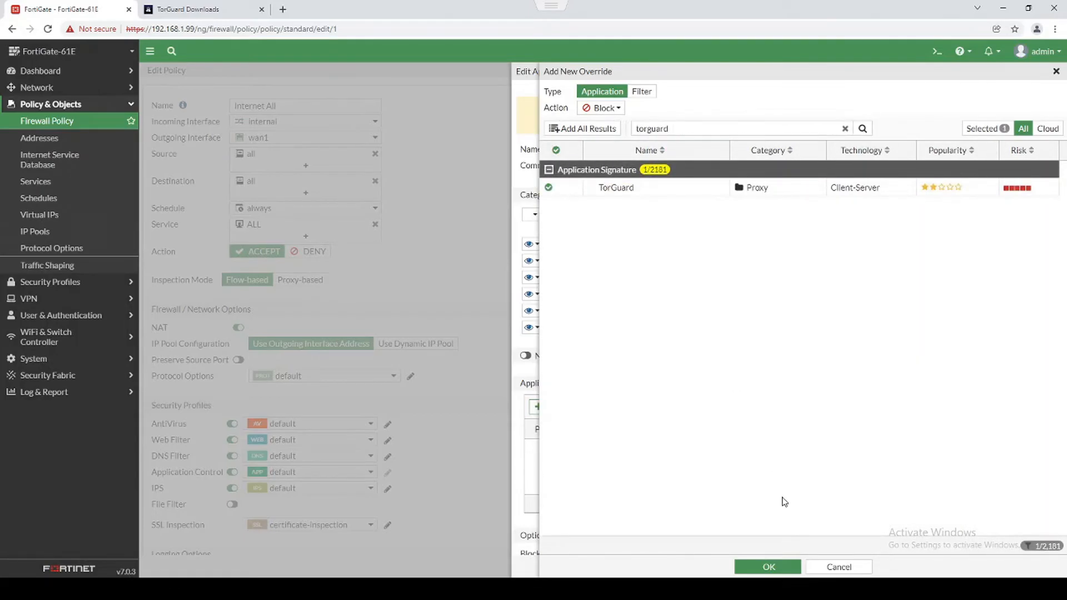
{"action": "left_click", "coordinate": [775, 564]}
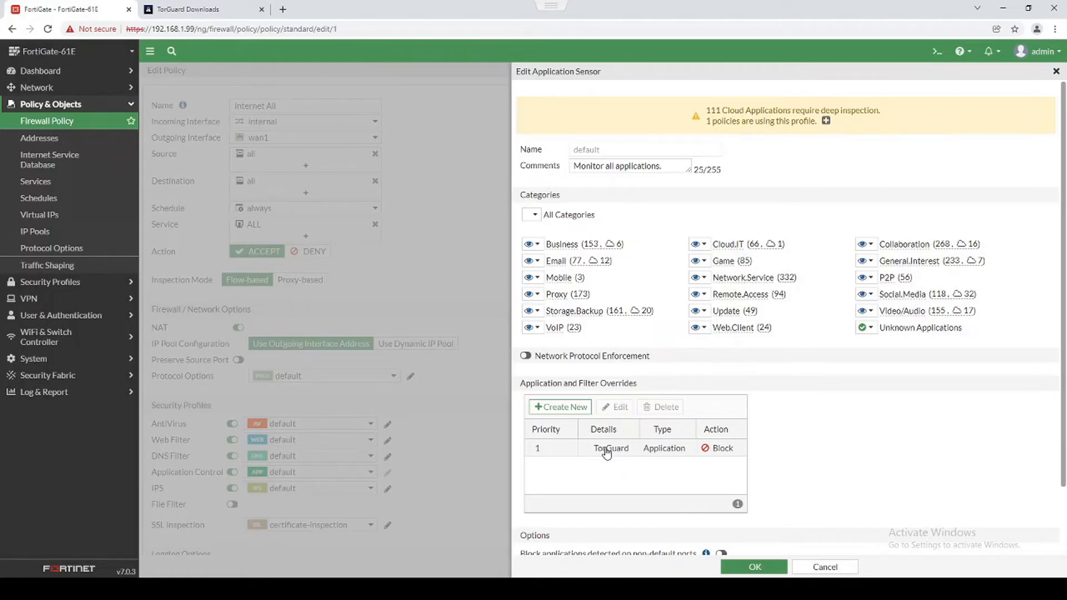
{"action": "left_click", "coordinate": [754, 566]}
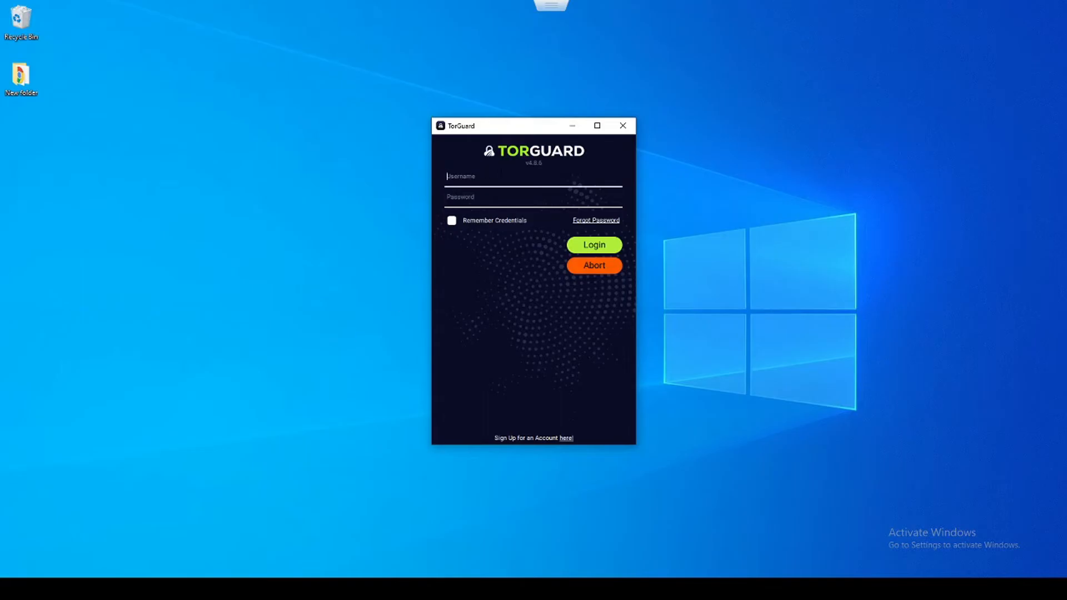
Sign in to the TorGuard client with the account e-mail and password.
{"action": "type", "text": "testing123@testing.com"}
{"action": "key", "text": "Tab"}
{"action": "type", "text": "**********"}
{"action": "left_click", "coordinate": [578, 249]}
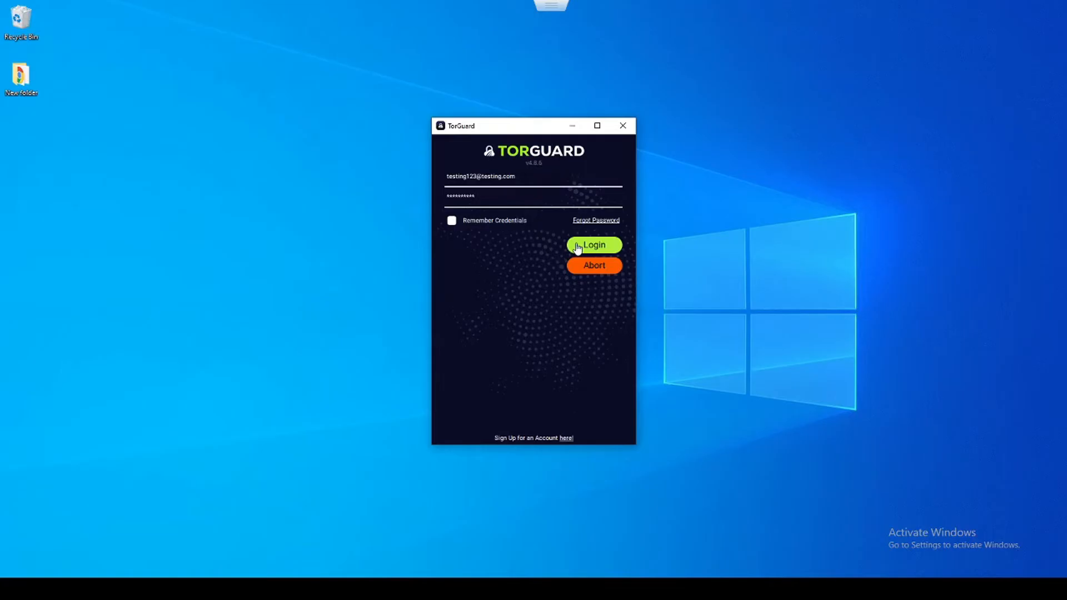
Bring the FortiGate browser window forward and shift the TorGuard window up and left.
{"action": "mouse_move", "coordinate": [520, 9]}
{"action": "mouse_move", "coordinate": [493, 125]}
{"action": "left_mouse_down"}
{"action": "mouse_move", "coordinate": [460, 126]}
{"action": "mouse_move", "coordinate": [460, 116]}
{"action": "mouse_move", "coordinate": [485, 140]}
{"action": "left_mouse_up"}
{"action": "mouse_move", "coordinate": [490, 5]}
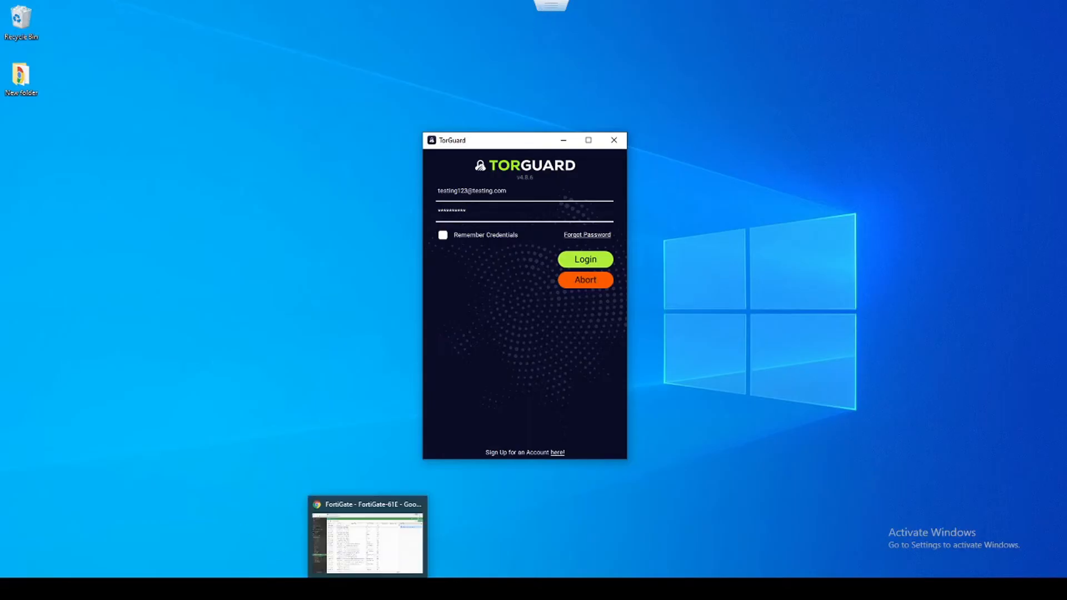
{"action": "left_click", "coordinate": [368, 588]}
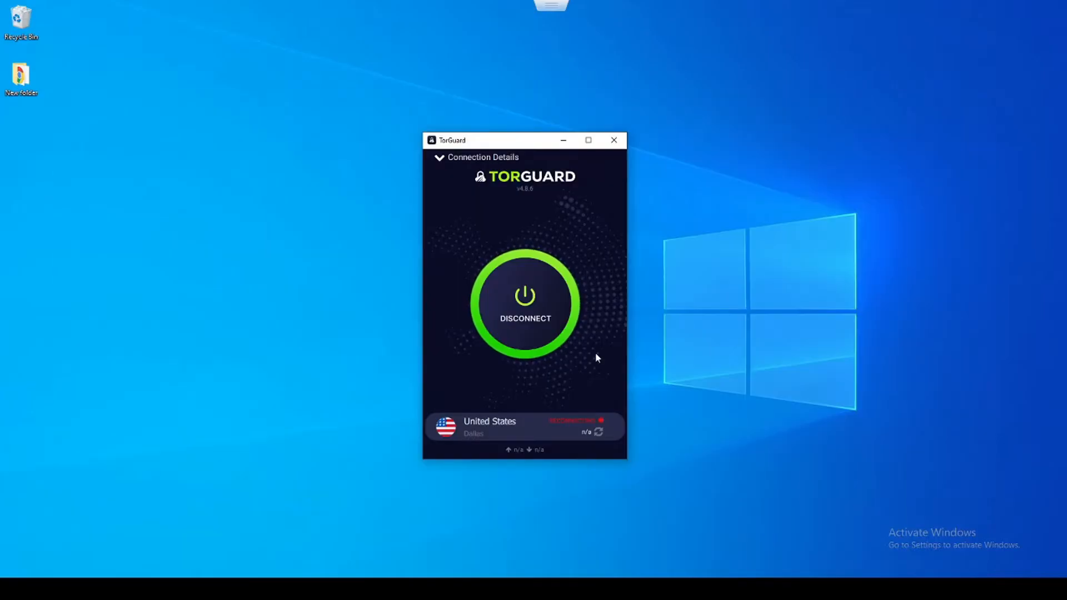
{"action": "left_click_drag", "start_coordinate": [530, 144], "coordinate": [498, 120]}
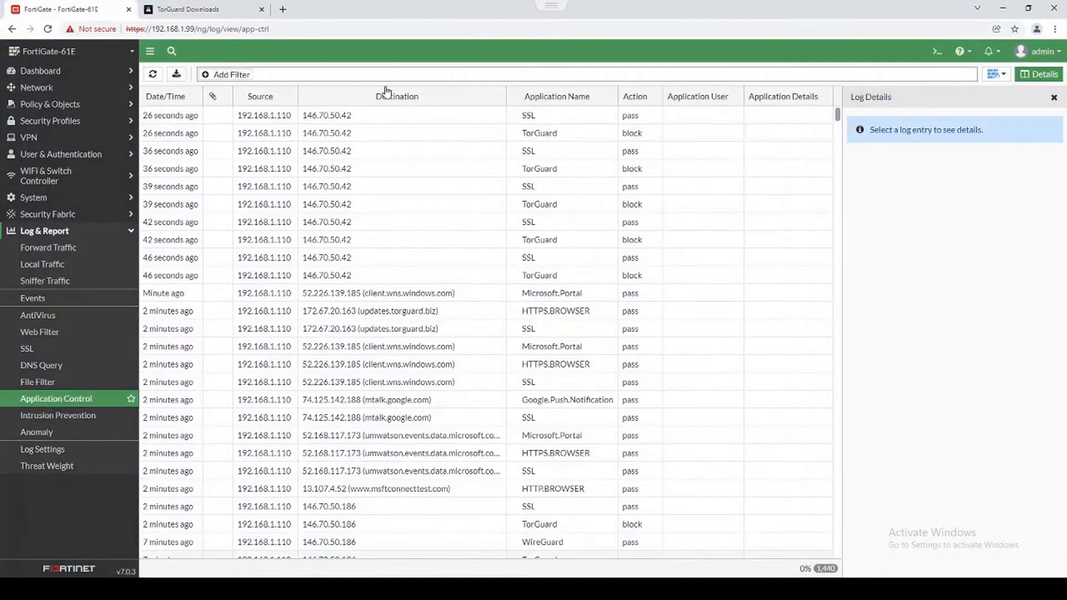
Reload the Application Control log and inspect details of two TorGuard block entries.
{"action": "left_click", "coordinate": [152, 73]}
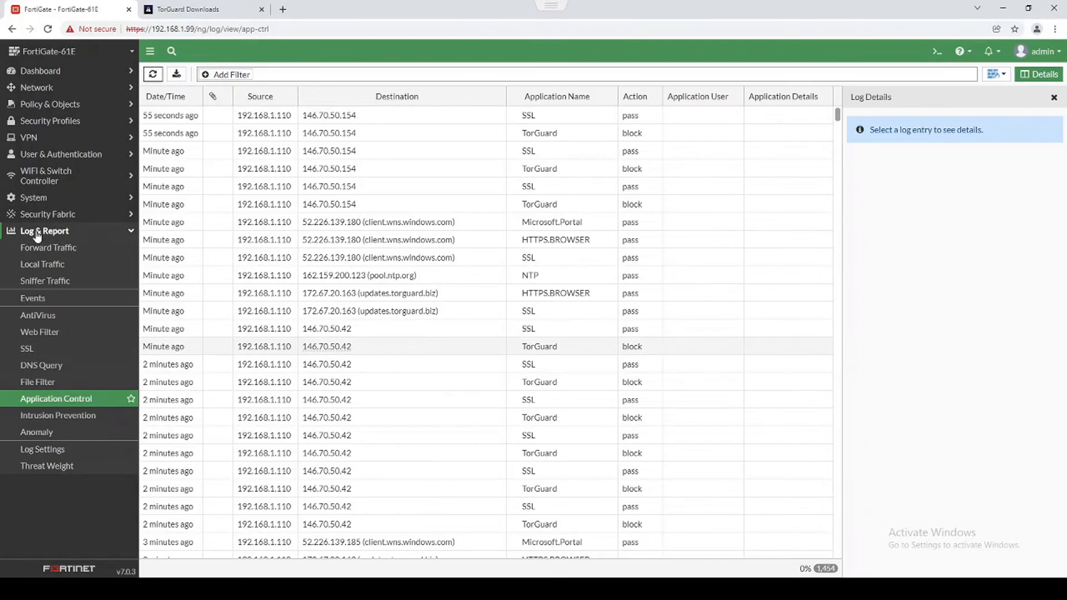
{"action": "left_click", "coordinate": [378, 133]}
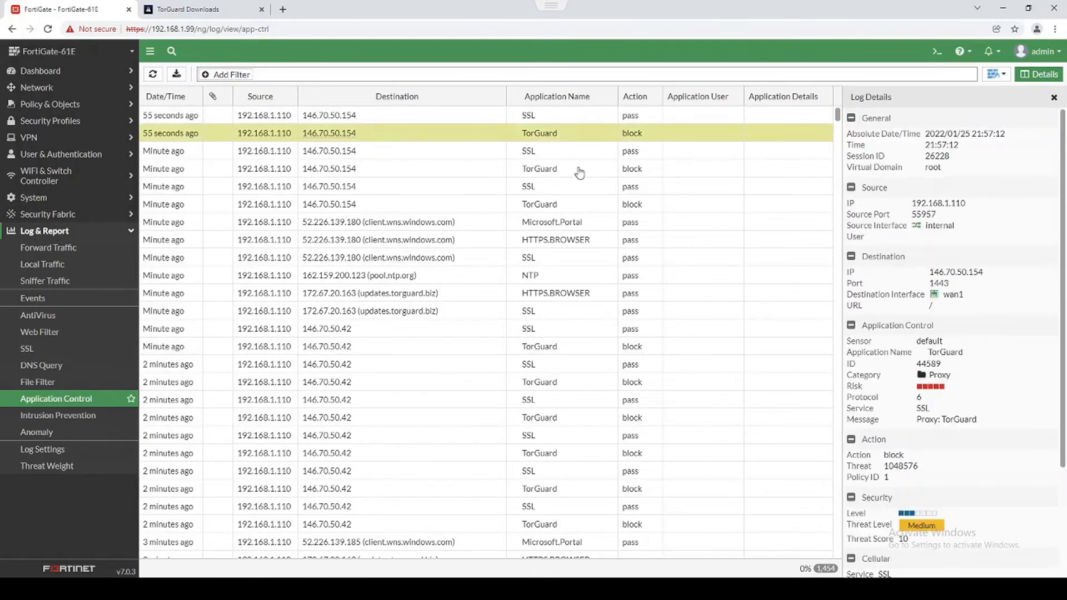
{"action": "left_click", "coordinate": [559, 205]}
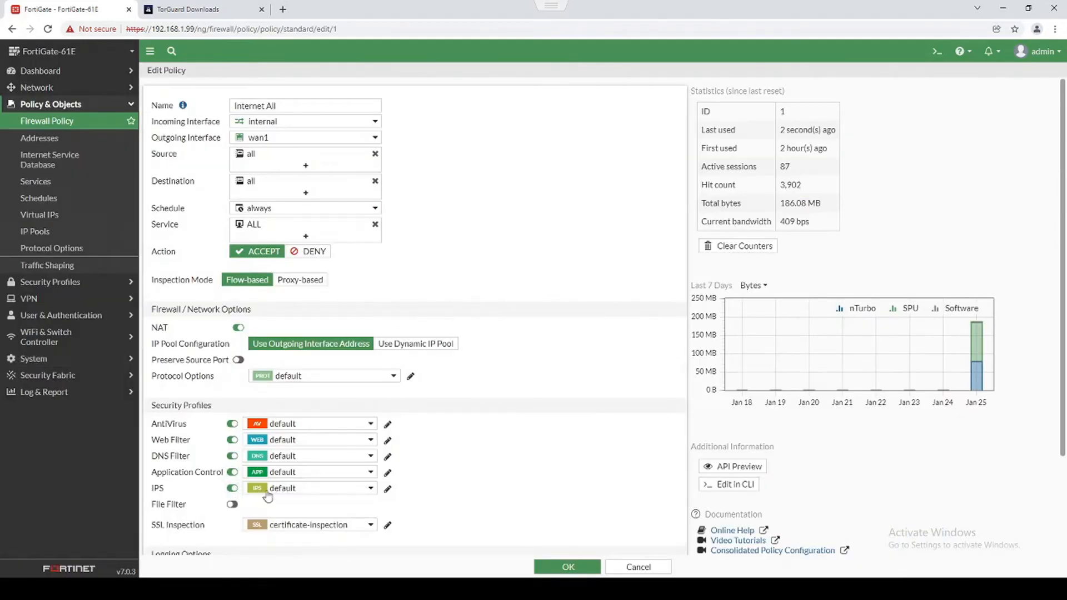
Open the default IPS sensor and browse signatures matching its medium, high and critical filter.
{"action": "left_click", "coordinate": [387, 490]}
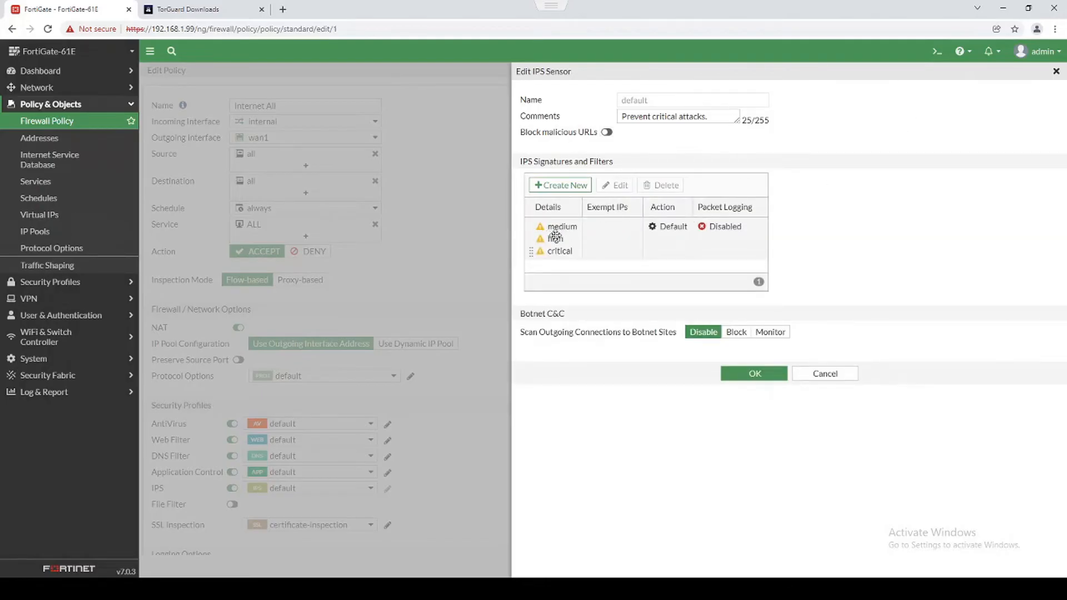
{"action": "double_click", "coordinate": [601, 238]}
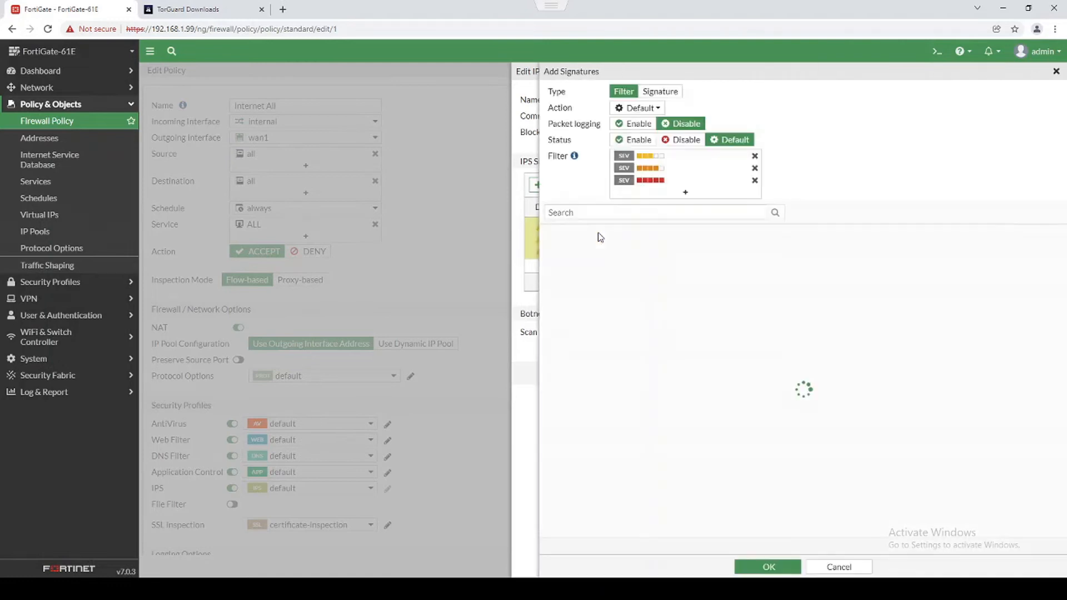
{"action": "left_click", "coordinate": [1055, 71]}
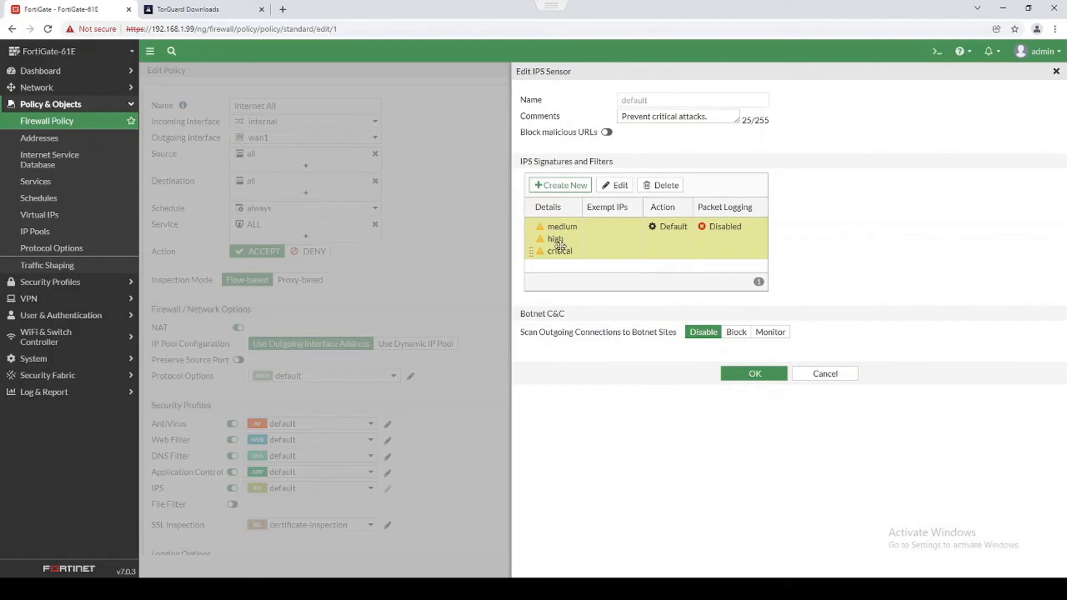
{"action": "double_click", "coordinate": [595, 245]}
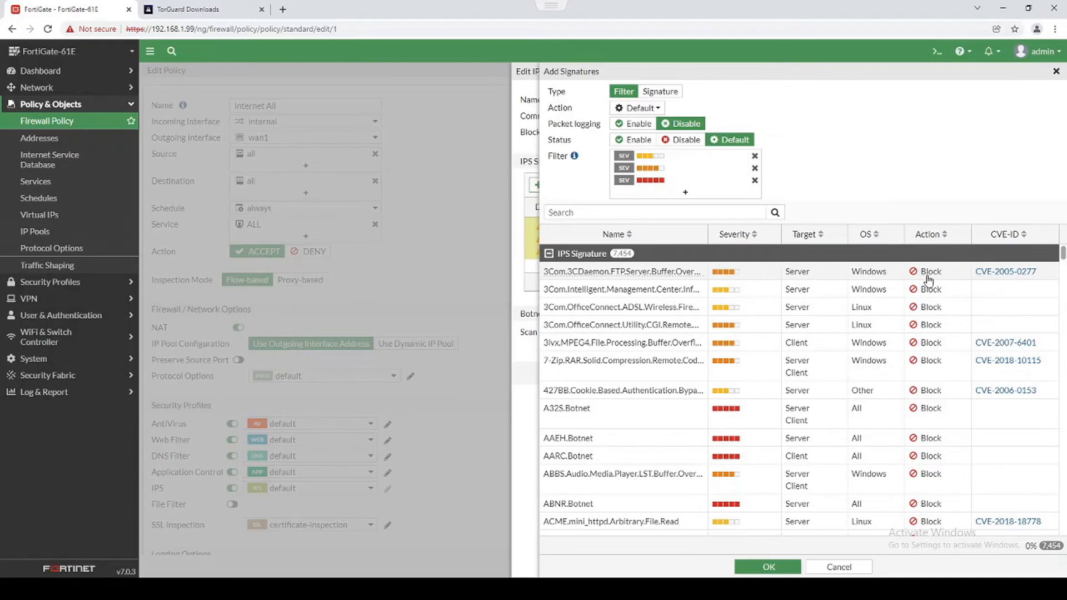
{"action": "scroll", "coordinate": [927, 288], "scroll_direction": "down", "scroll_amount": 5}
{"action": "scroll", "coordinate": [935, 331], "scroll_direction": "down", "scroll_amount": 15}
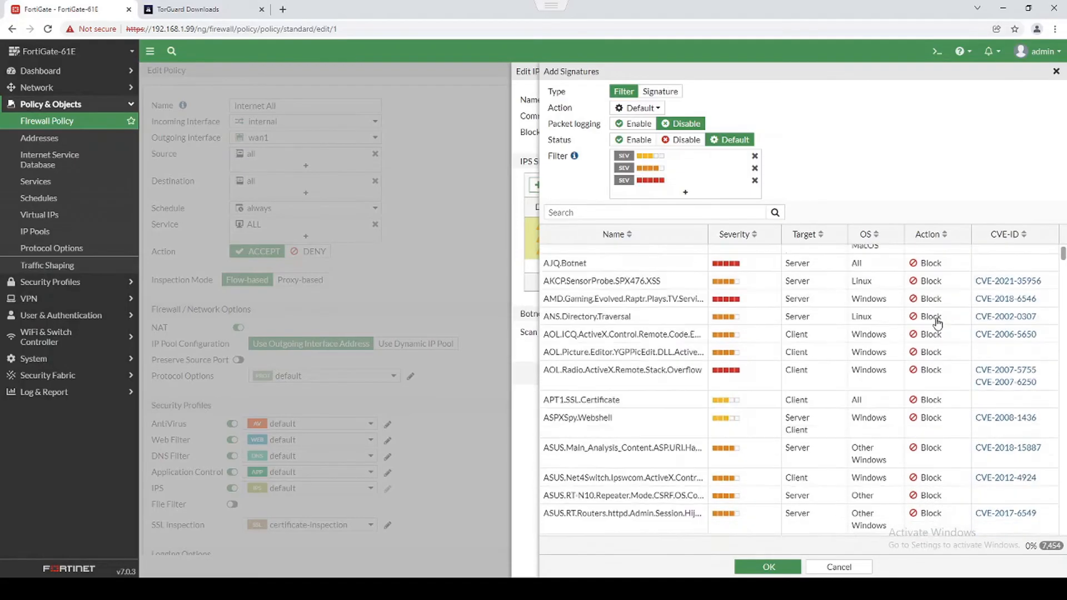
{"action": "scroll", "coordinate": [935, 323], "scroll_direction": "down", "scroll_amount": 10}
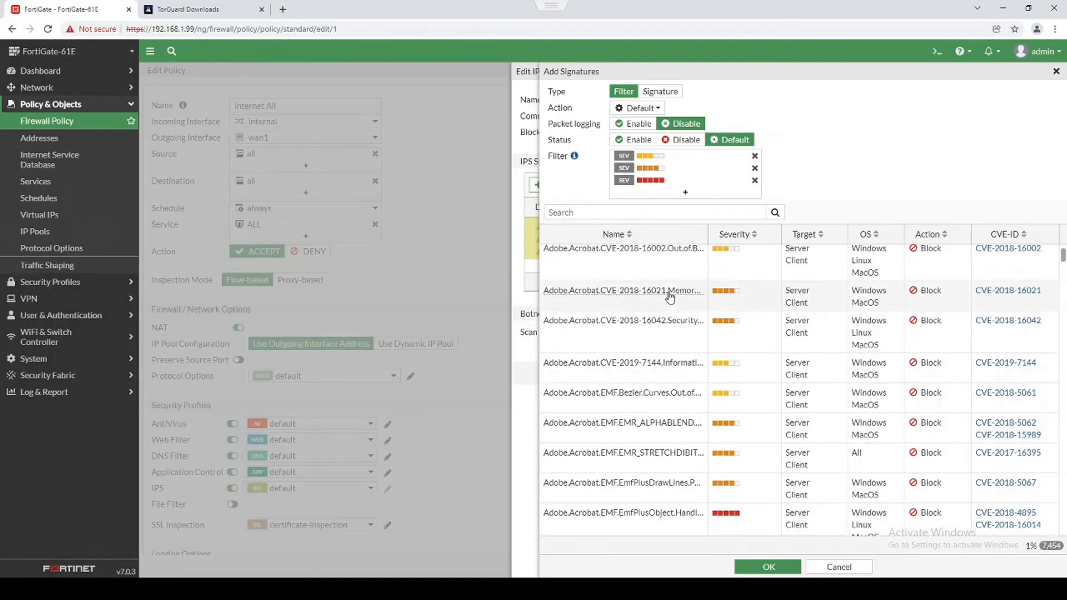
Review the filter's severity levels and a signature, then cancel without changes.
{"action": "left_click", "coordinate": [647, 168]}
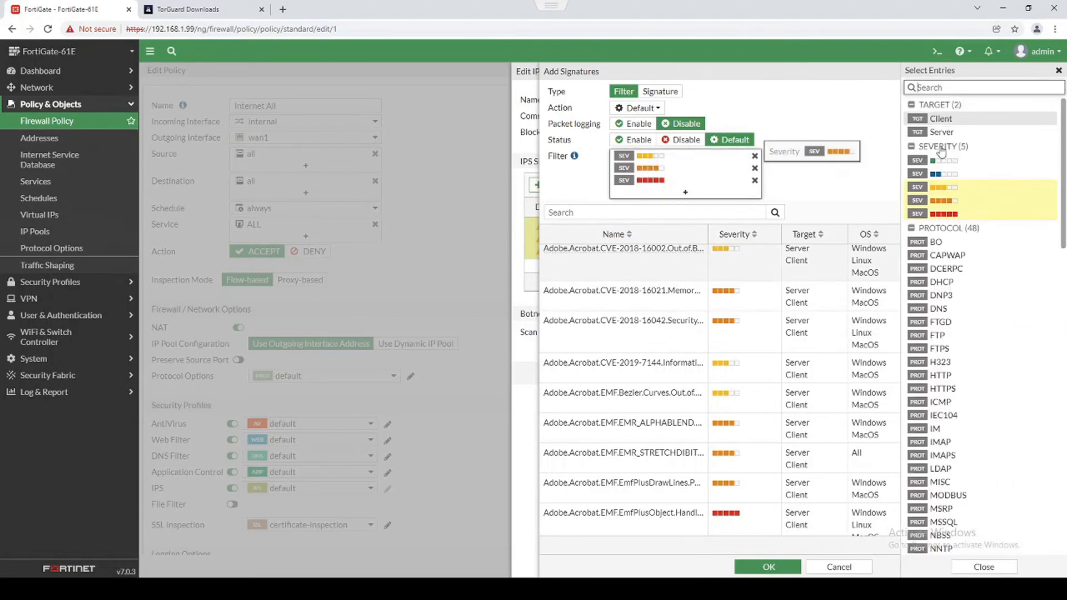
{"action": "left_click", "coordinate": [950, 175]}
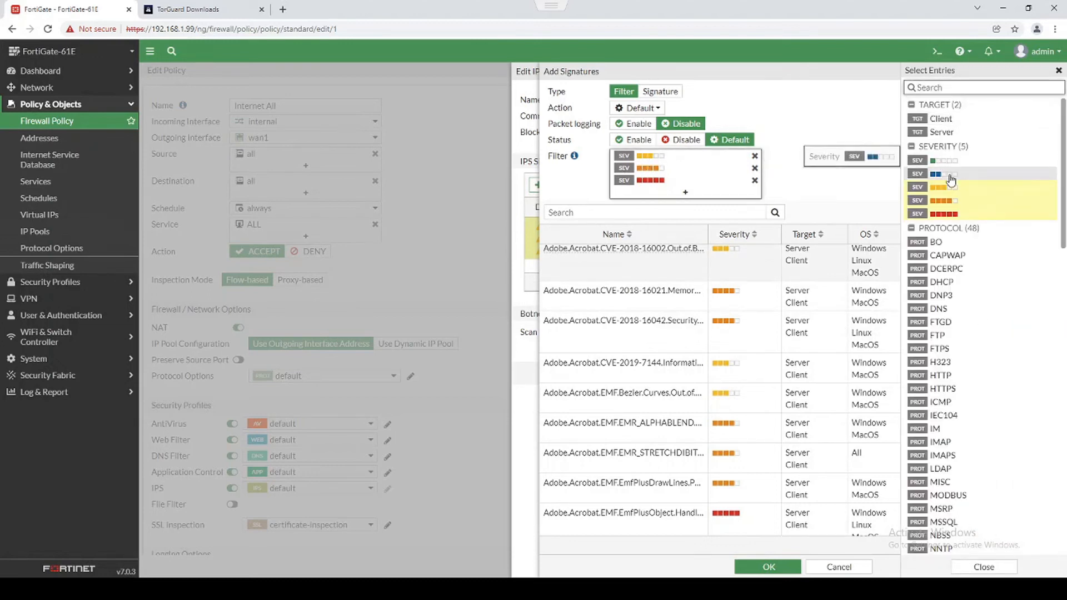
{"action": "left_click", "coordinate": [1058, 70]}
{"action": "left_click", "coordinate": [684, 305]}
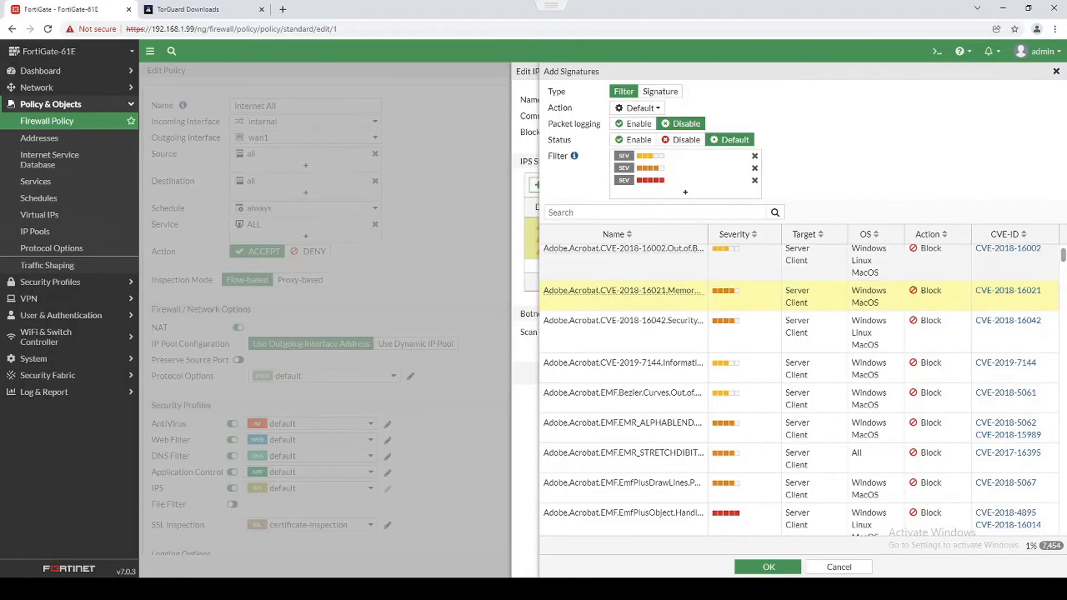
{"action": "left_click", "coordinate": [836, 566]}
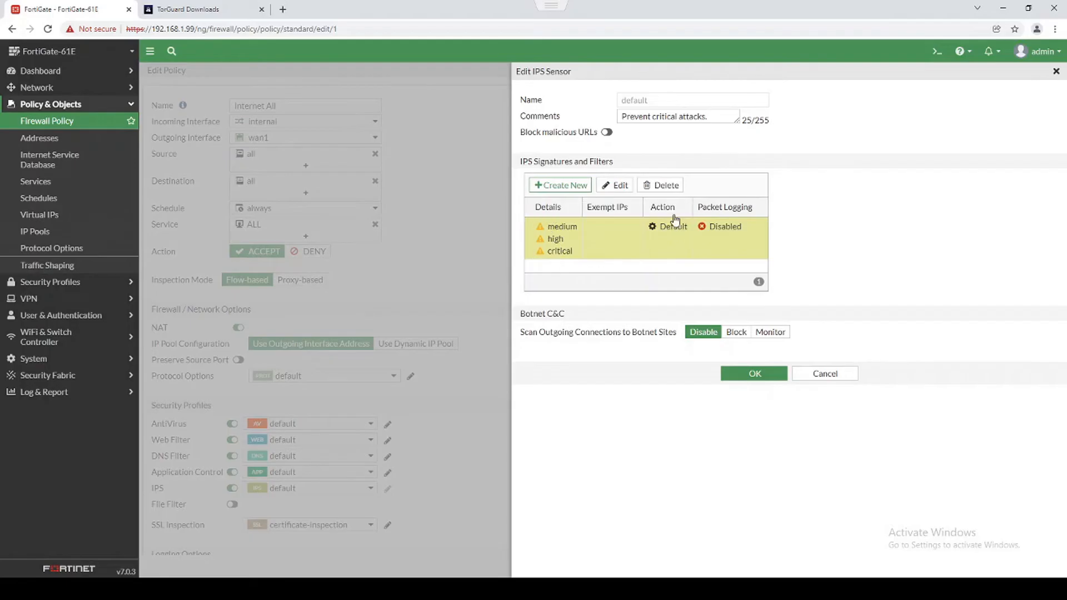
Enable packet logging on the IPS sensor's severity filter, then cancel out without saving the sensor.
{"action": "left_click", "coordinate": [830, 375]}
{"action": "right_click", "coordinate": [705, 239]}
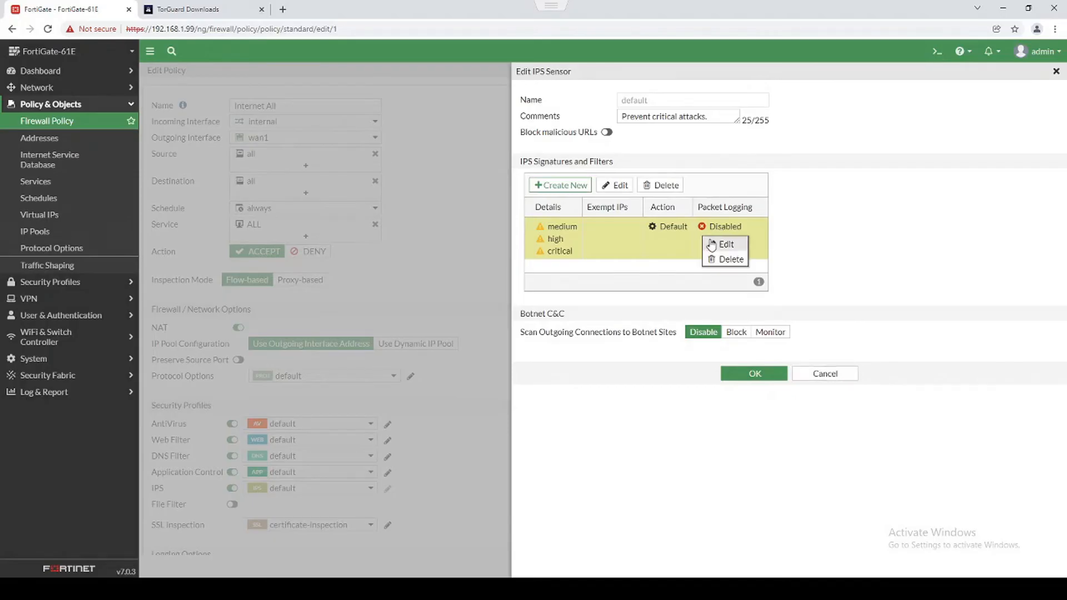
{"action": "left_click", "coordinate": [716, 245]}
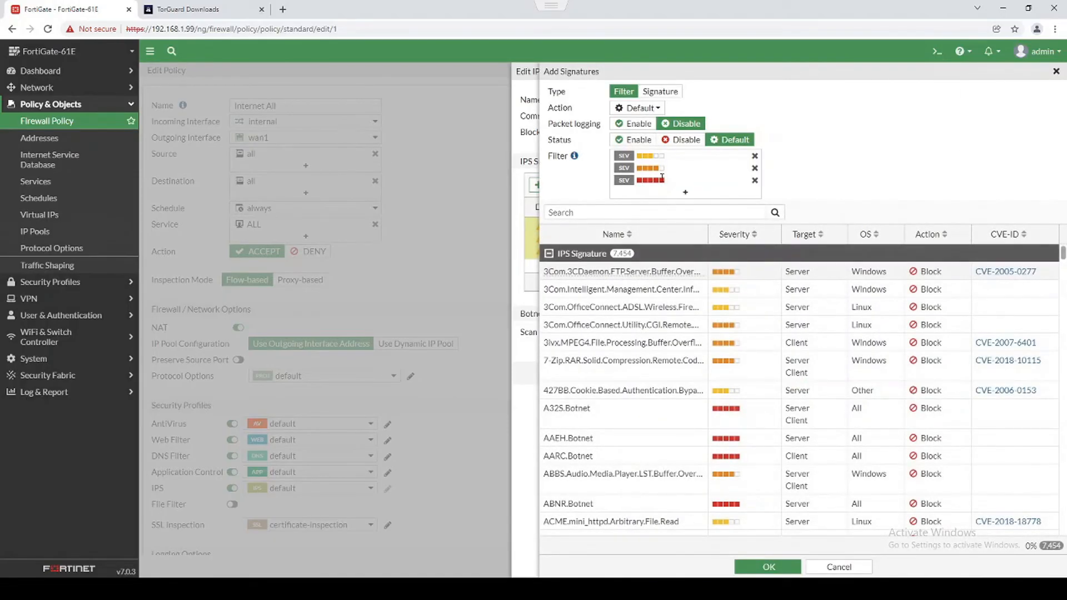
{"action": "left_click", "coordinate": [632, 125]}
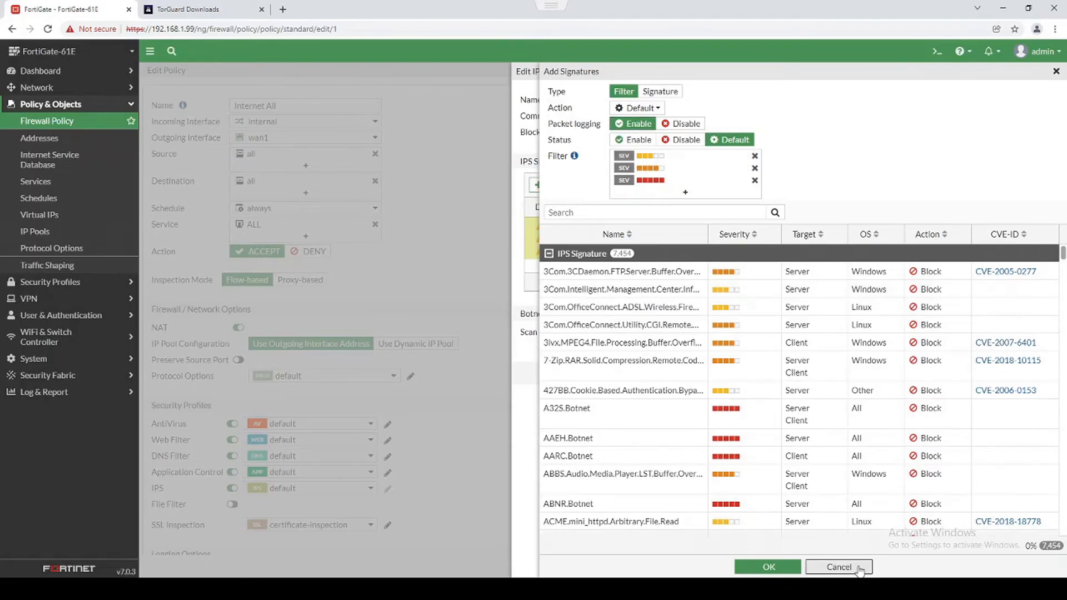
{"action": "left_click", "coordinate": [838, 567]}
{"action": "left_click", "coordinate": [825, 373]}
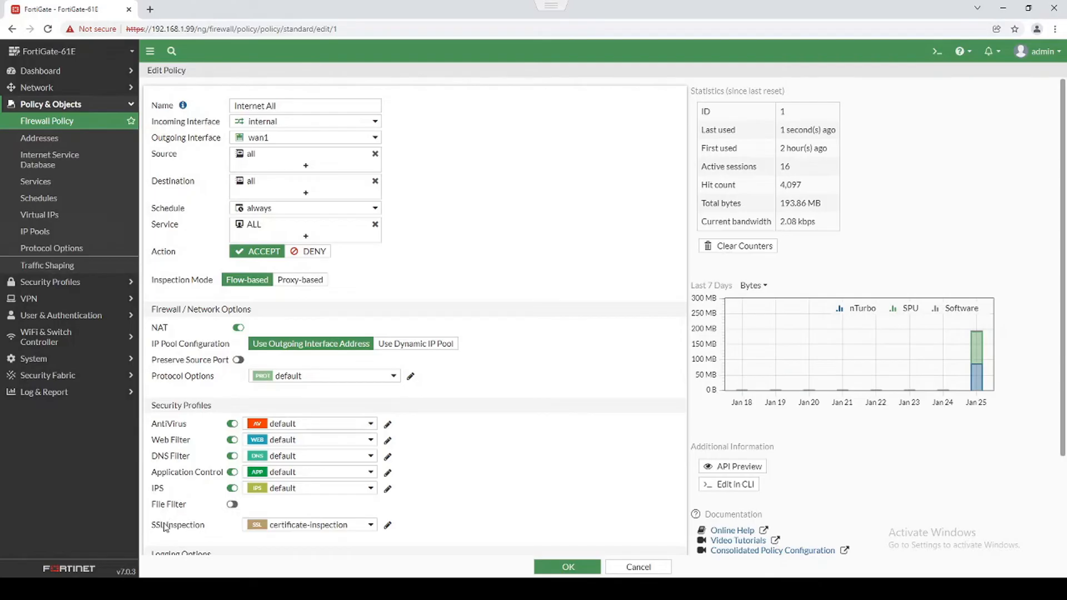
Keep certificate-inspection as the Internet All policy's SSL inspection profile.
{"action": "mouse_move", "coordinate": [323, 529]}
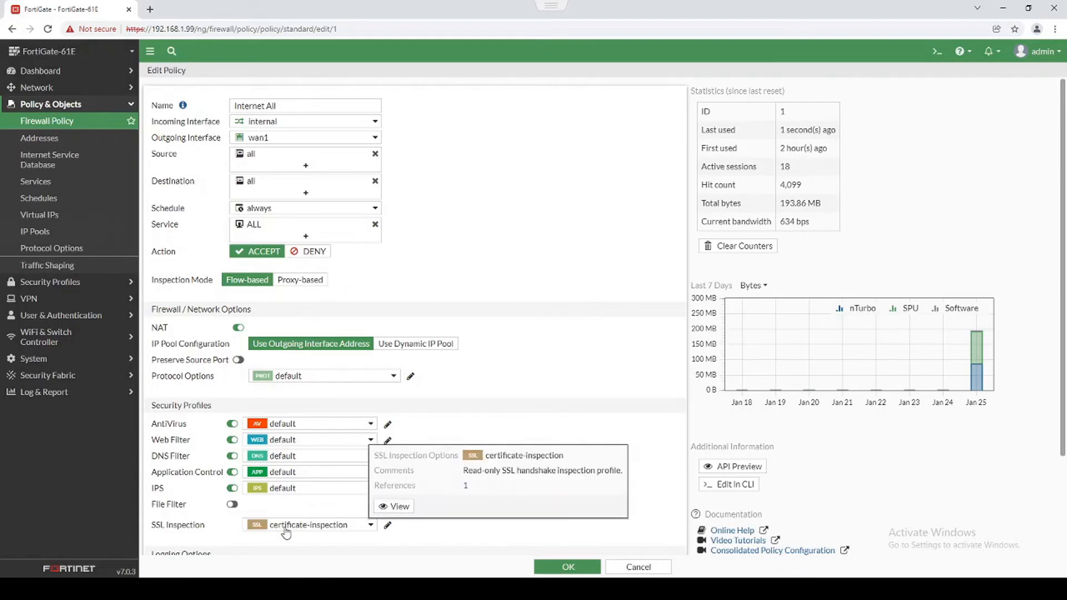
{"action": "left_click", "coordinate": [285, 532]}
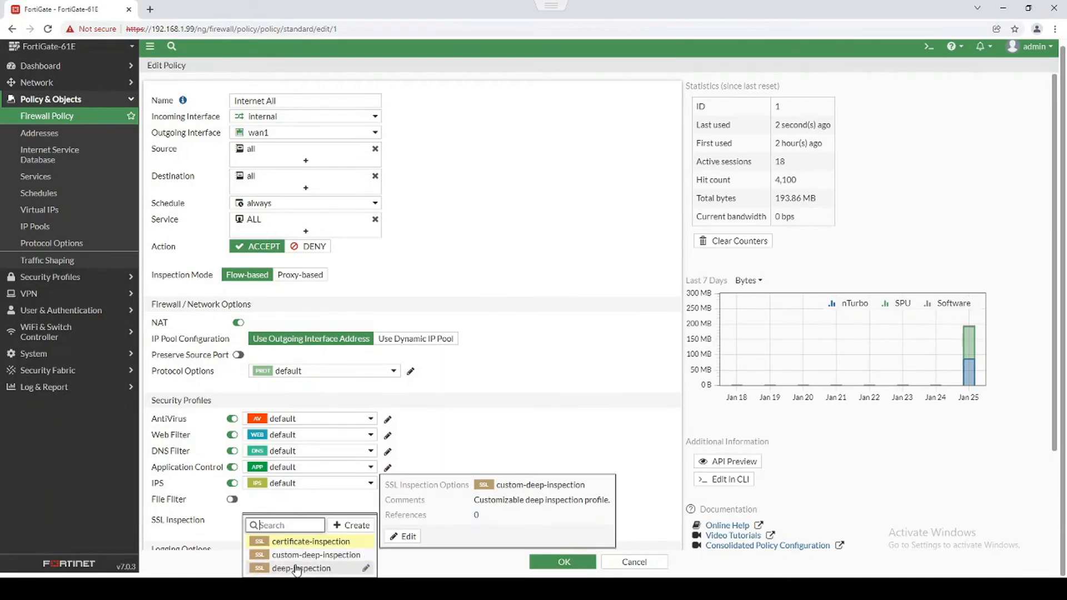
{"action": "left_click", "coordinate": [554, 432]}
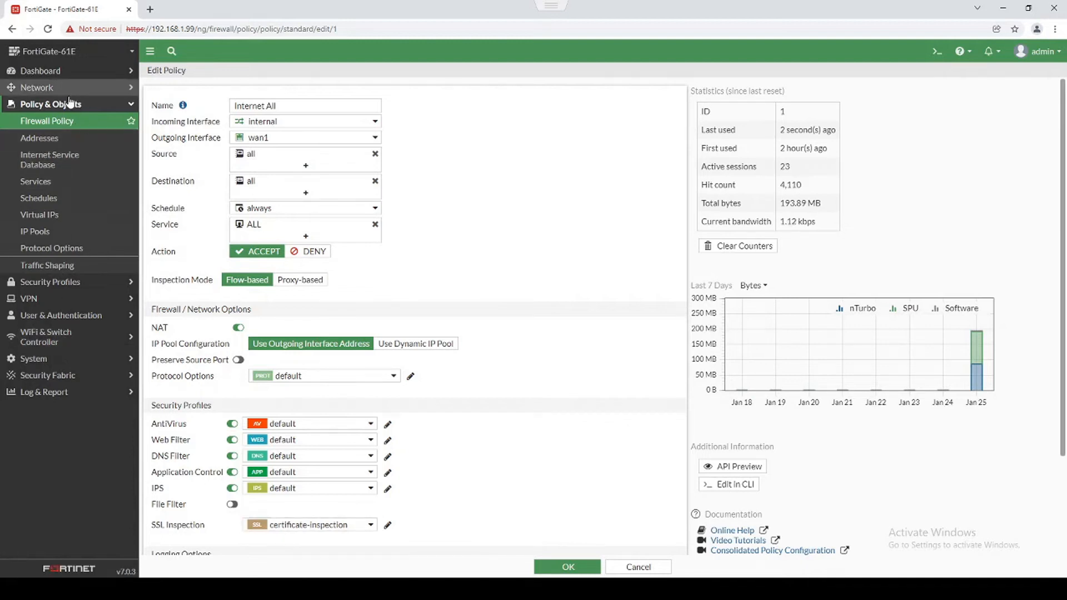
Go to System > Feature Visibility and switch on Email Filter after reading its description.
{"action": "left_click", "coordinate": [55, 362]}
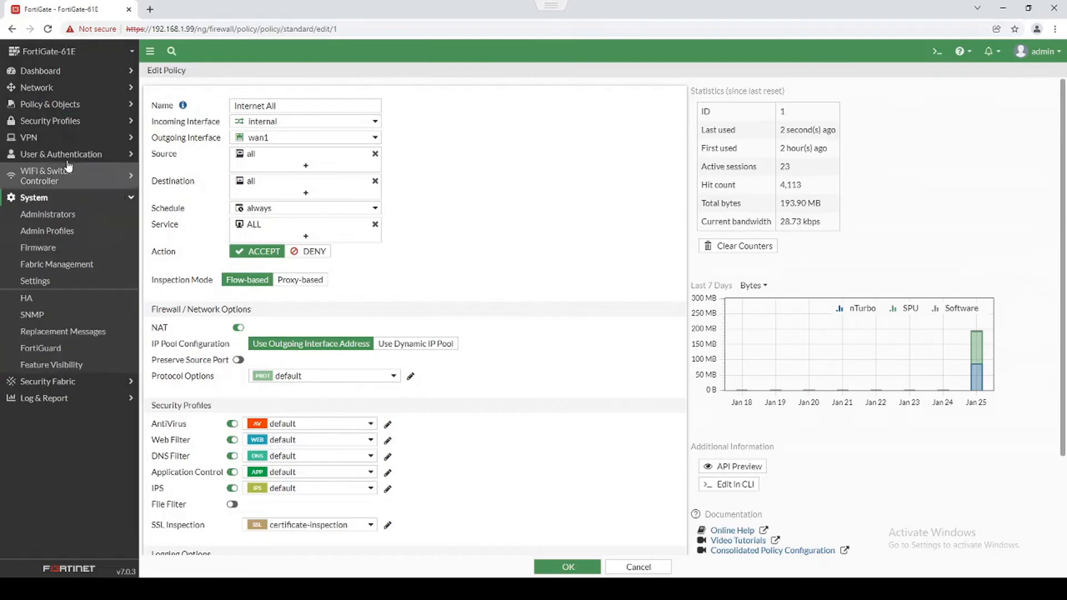
{"action": "left_click", "coordinate": [50, 364]}
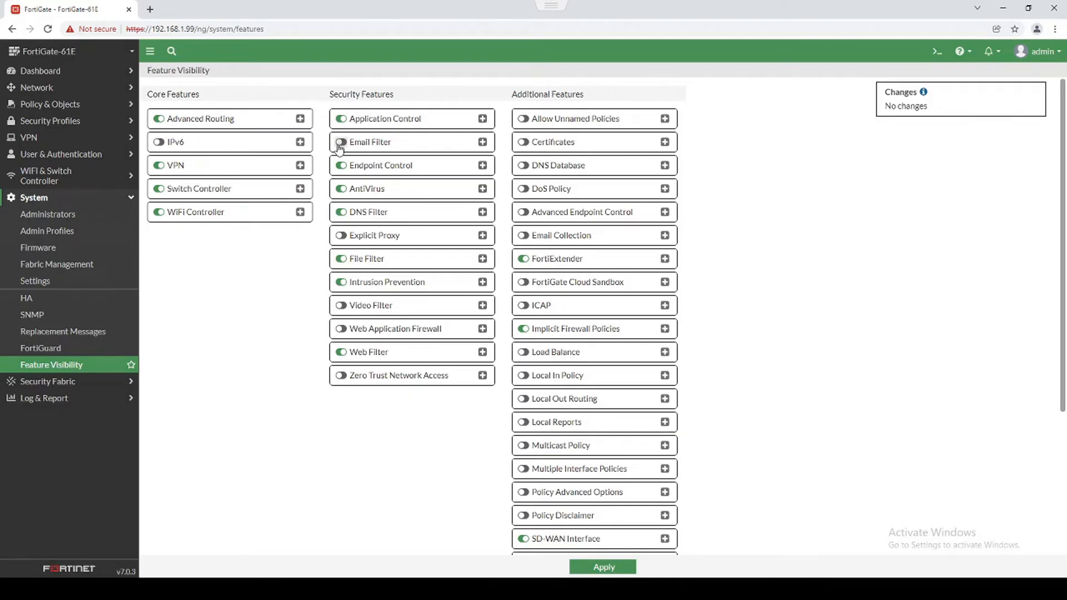
{"action": "left_click", "coordinate": [482, 142]}
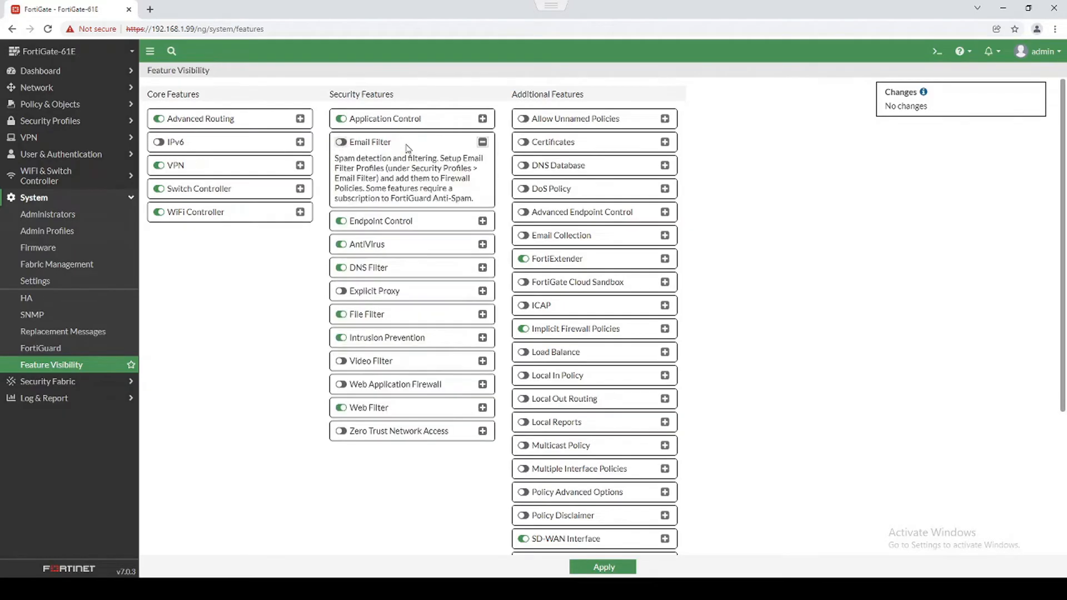
{"action": "left_click", "coordinate": [341, 143]}
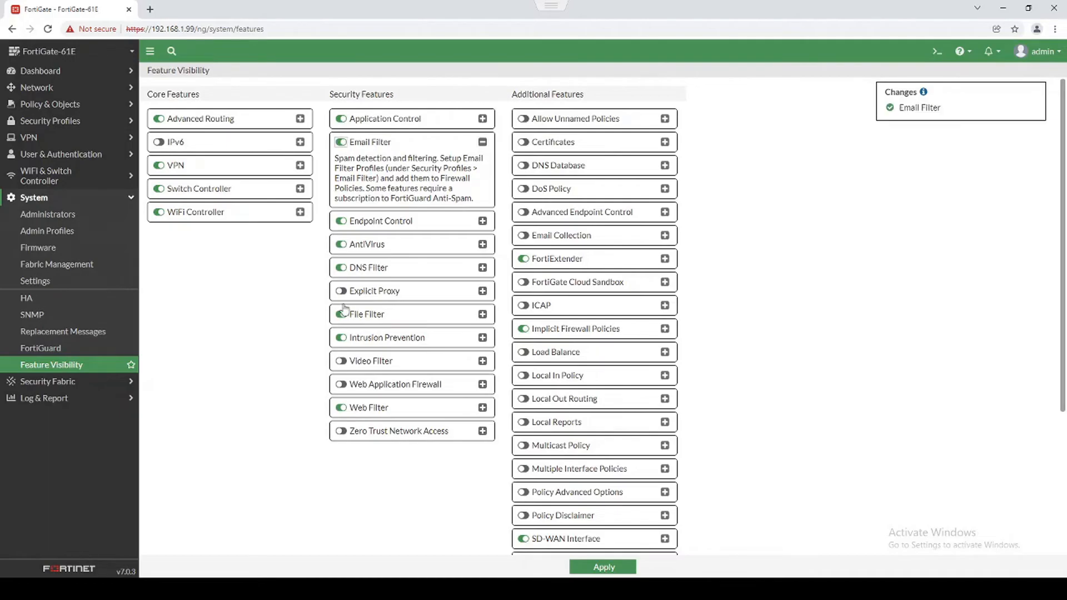
Switch on Video Filter and Web Application Firewall, expanding each feature's description.
{"action": "left_click", "coordinate": [341, 362]}
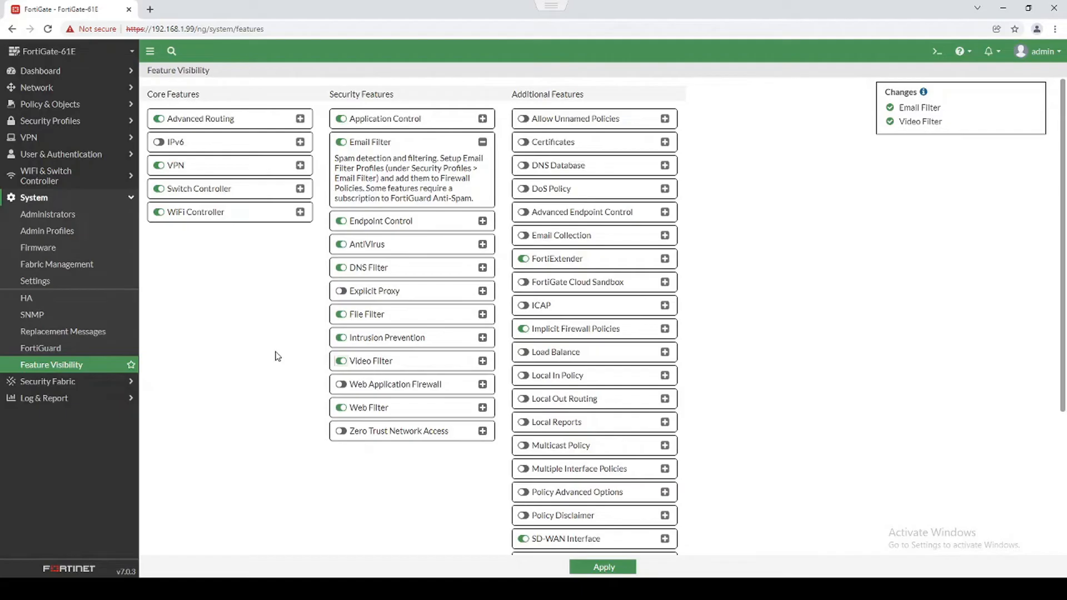
{"action": "left_click", "coordinate": [483, 362]}
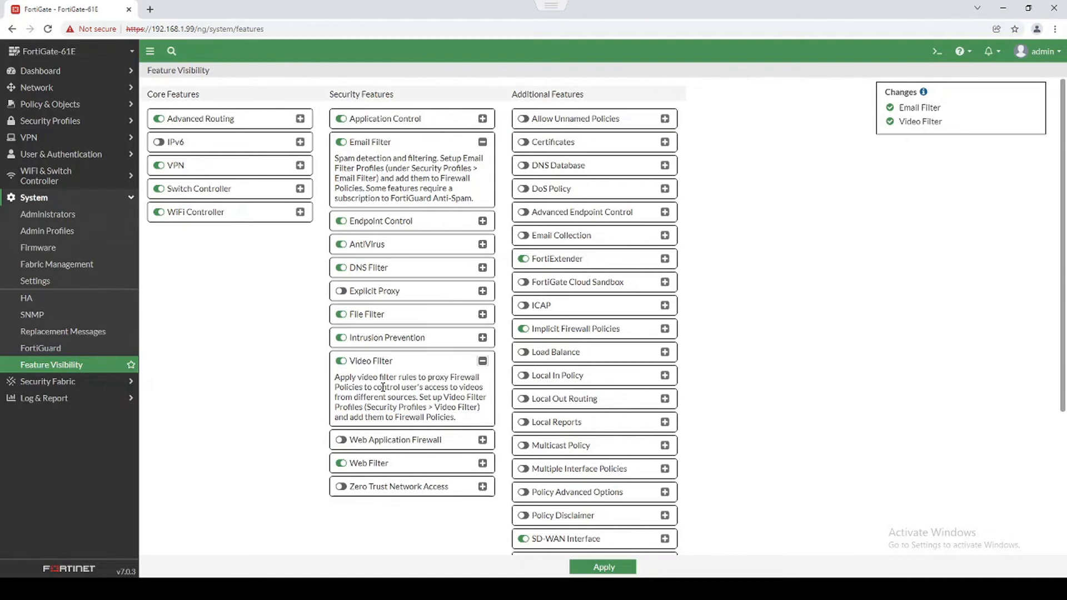
{"action": "left_click", "coordinate": [341, 440]}
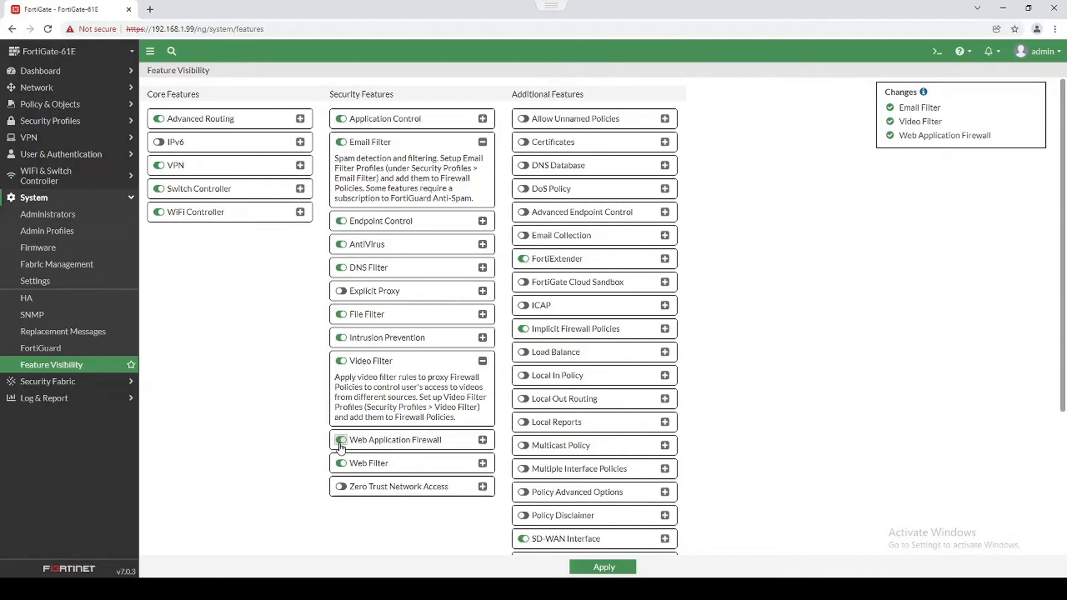
{"action": "left_click", "coordinate": [483, 440]}
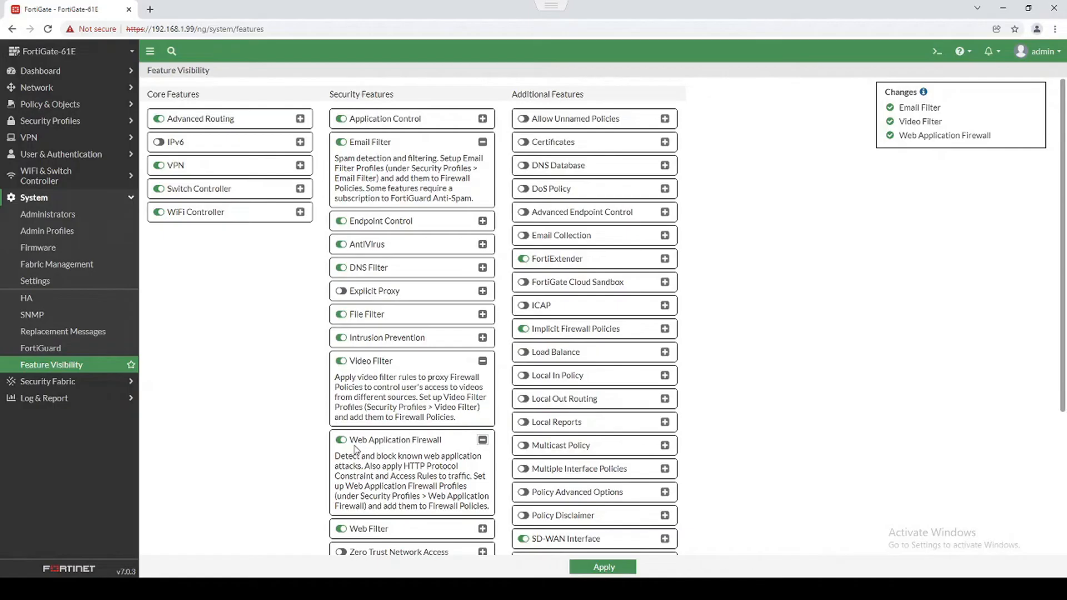
{"action": "scroll", "coordinate": [225, 457], "scroll_direction": "down", "scroll_amount": 2}
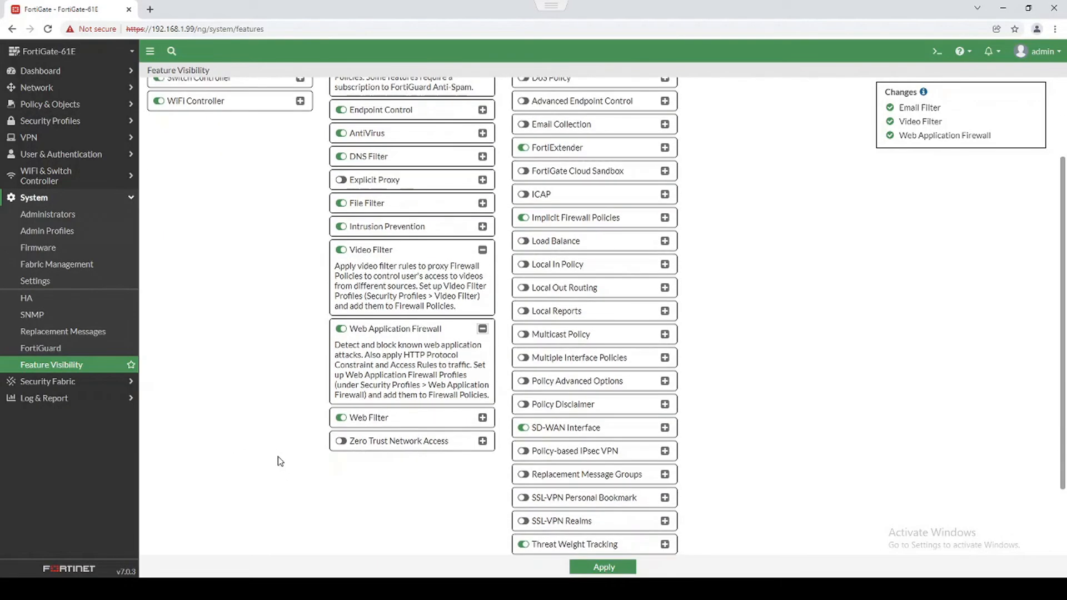
{"action": "scroll", "coordinate": [298, 414], "scroll_direction": "up", "scroll_amount": 2}
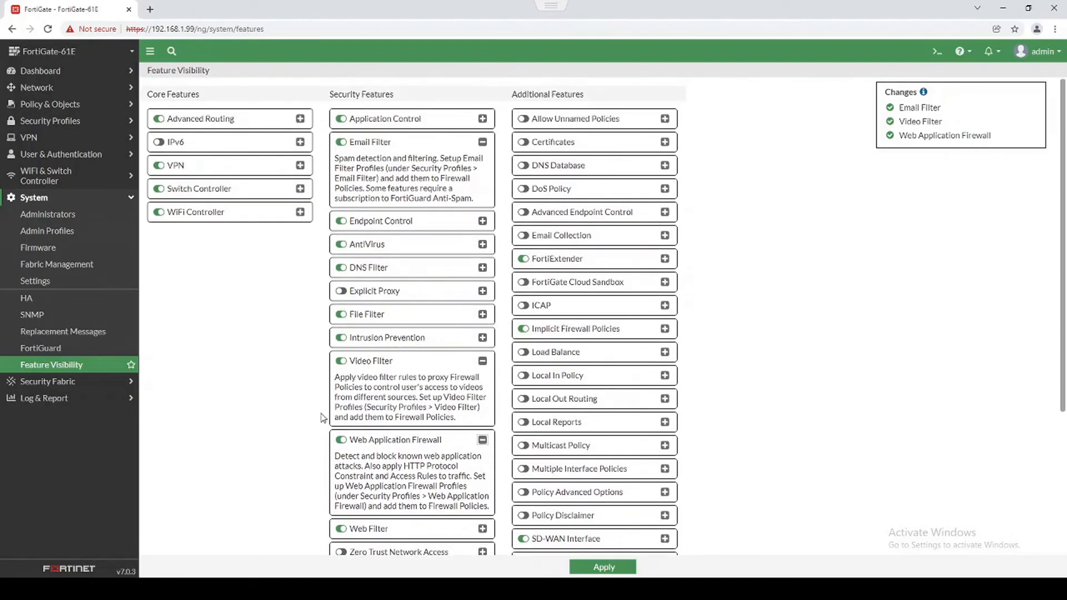
Switch on DoS Policy and VoIP under Additional Features, then apply the Feature Visibility changes.
{"action": "left_click", "coordinate": [523, 188]}
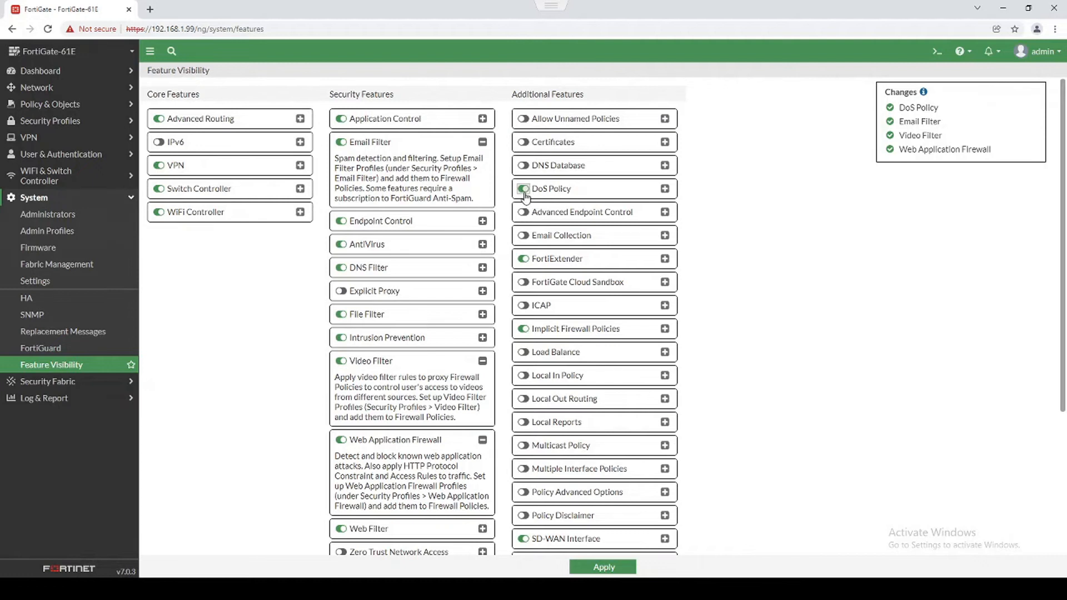
{"action": "left_click", "coordinate": [93, 109]}
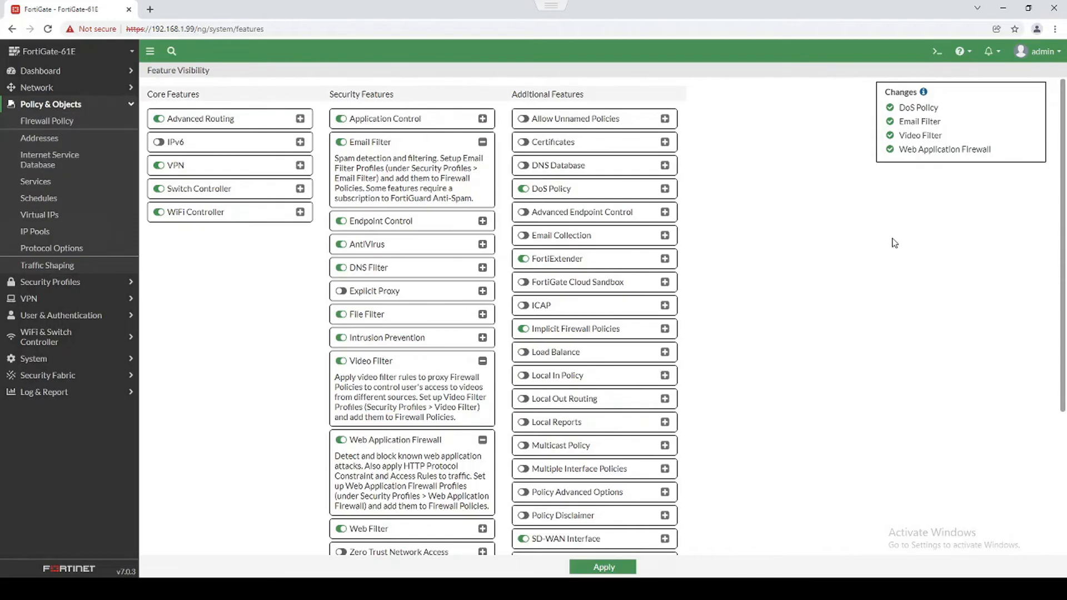
{"action": "scroll", "coordinate": [892, 237], "scroll_direction": "down", "scroll_amount": 2}
{"action": "scroll", "coordinate": [648, 298], "scroll_direction": "down", "scroll_amount": 2}
{"action": "left_click", "coordinate": [523, 501]}
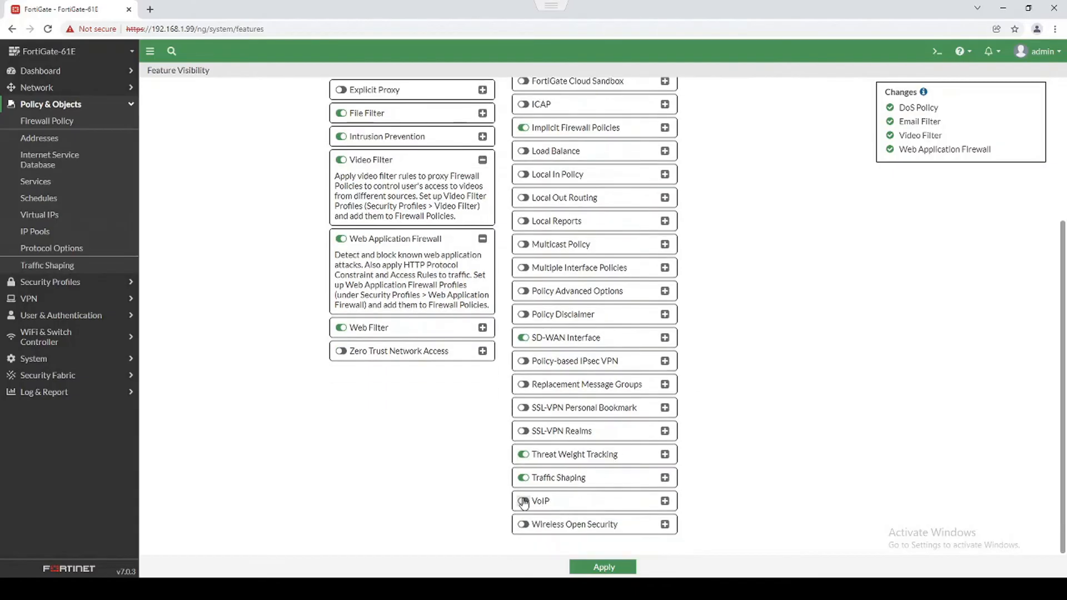
{"action": "left_click", "coordinate": [665, 500]}
{"action": "scroll", "coordinate": [755, 450], "scroll_direction": "down", "scroll_amount": 1}
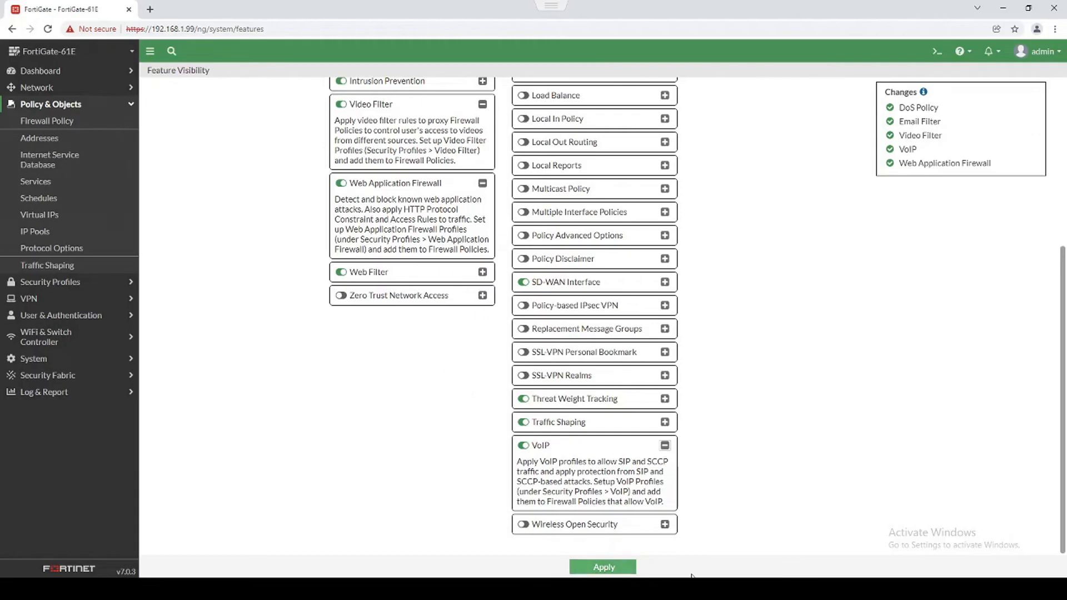
{"action": "left_click", "coordinate": [623, 572]}
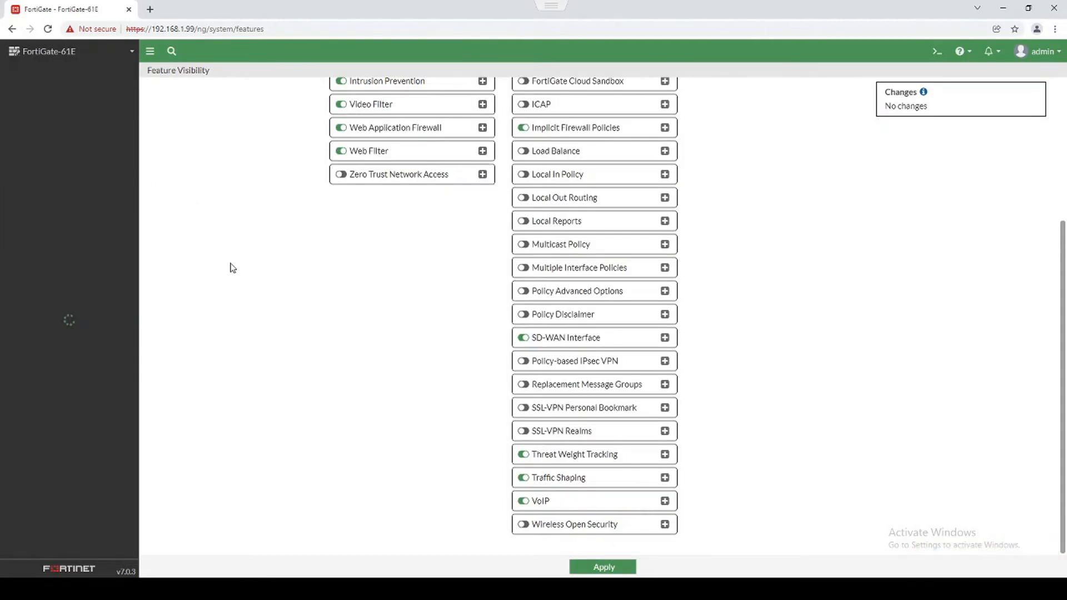
Review the default anomaly thresholds on a new IPv4 DoS Policy form, then return to Firewall Policy.
{"action": "left_click", "coordinate": [70, 104]}
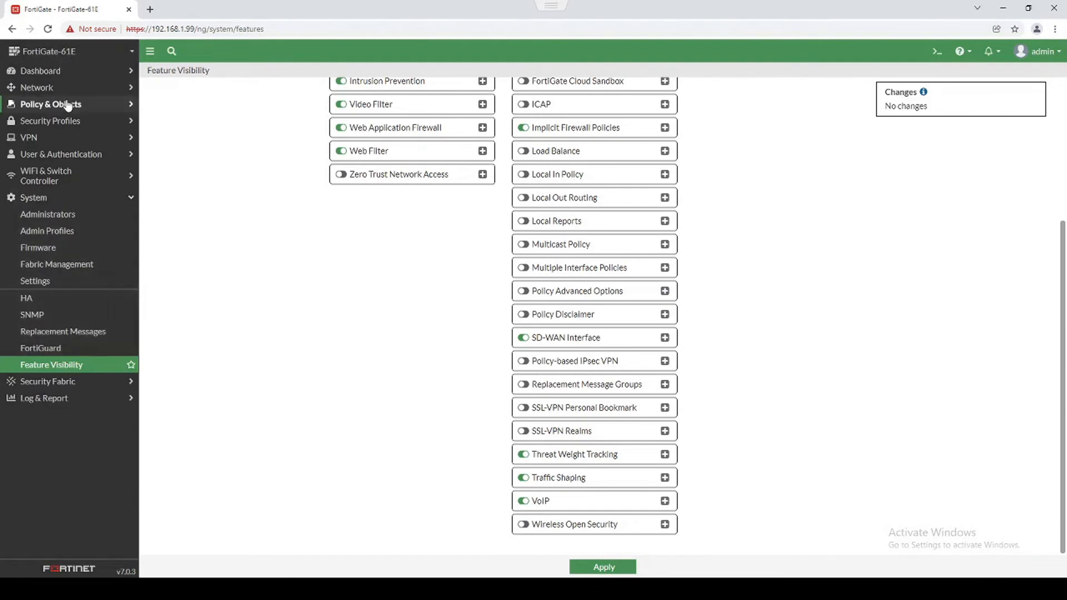
{"action": "left_click", "coordinate": [45, 140]}
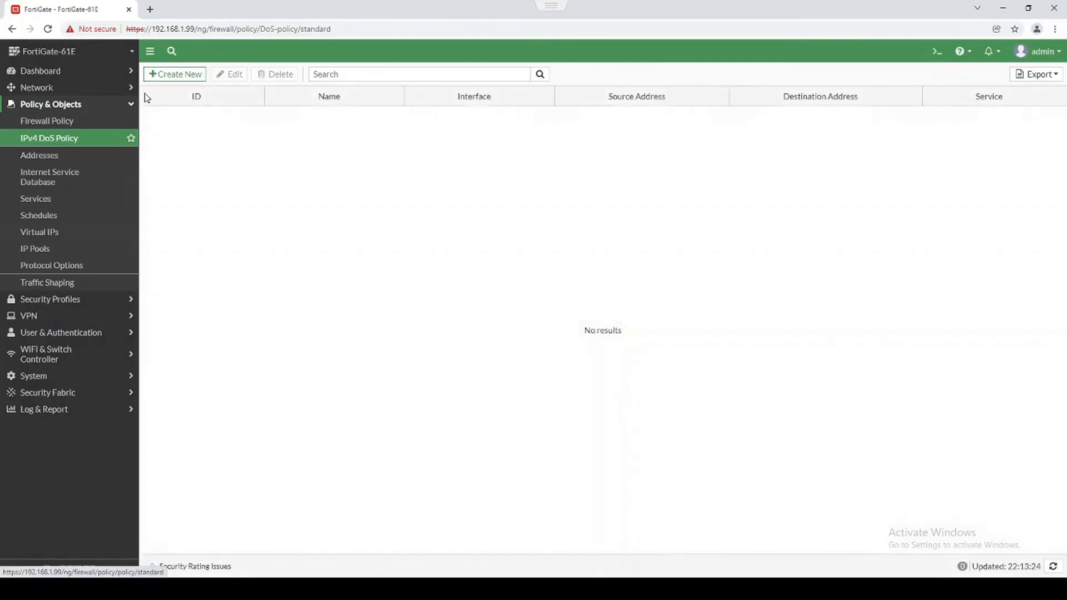
{"action": "left_click", "coordinate": [168, 76]}
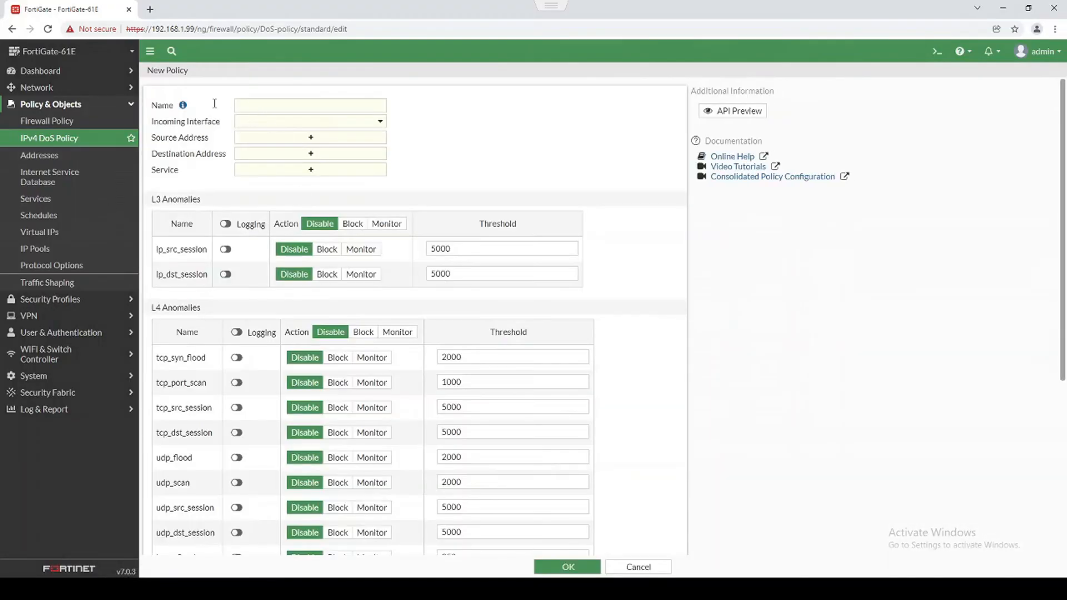
{"action": "scroll", "coordinate": [227, 220], "scroll_direction": "down", "scroll_amount": 1}
{"action": "scroll", "coordinate": [226, 222], "scroll_direction": "down", "scroll_amount": 5}
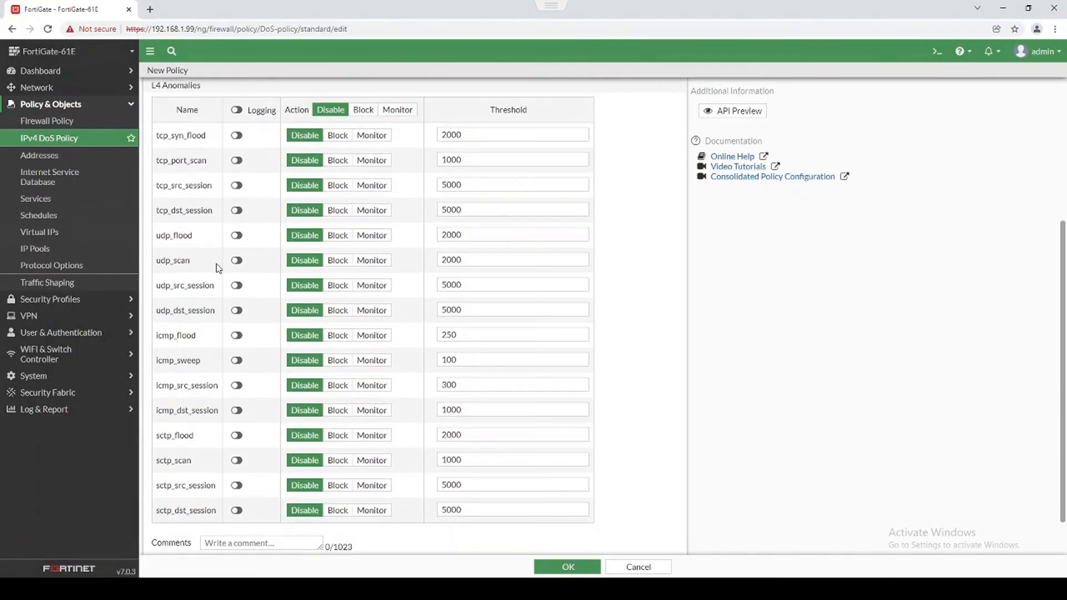
{"action": "scroll", "coordinate": [450, 169], "scroll_direction": "up", "scroll_amount": 2}
{"action": "scroll", "coordinate": [421, 230], "scroll_direction": "up", "scroll_amount": 4}
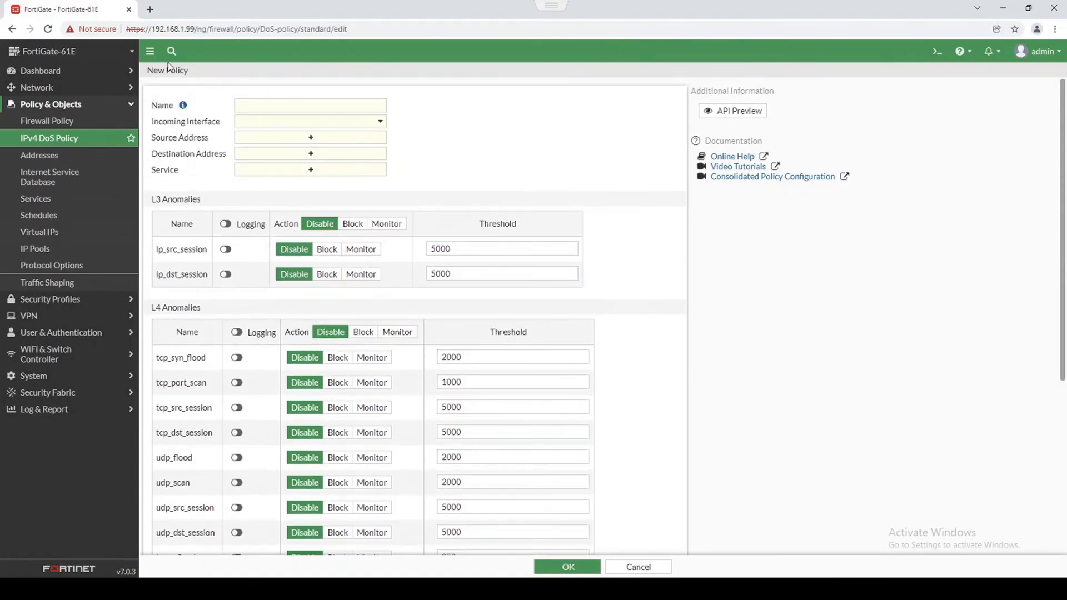
{"action": "scroll", "coordinate": [222, 300], "scroll_direction": "down", "scroll_amount": 5}
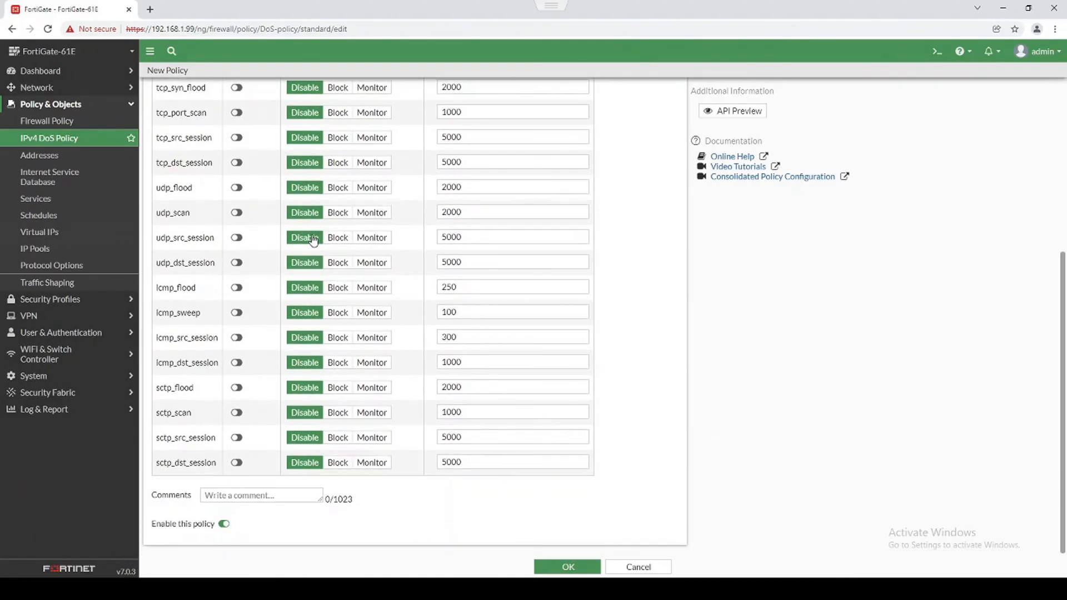
{"action": "scroll", "coordinate": [315, 240], "scroll_direction": "up", "scroll_amount": 5}
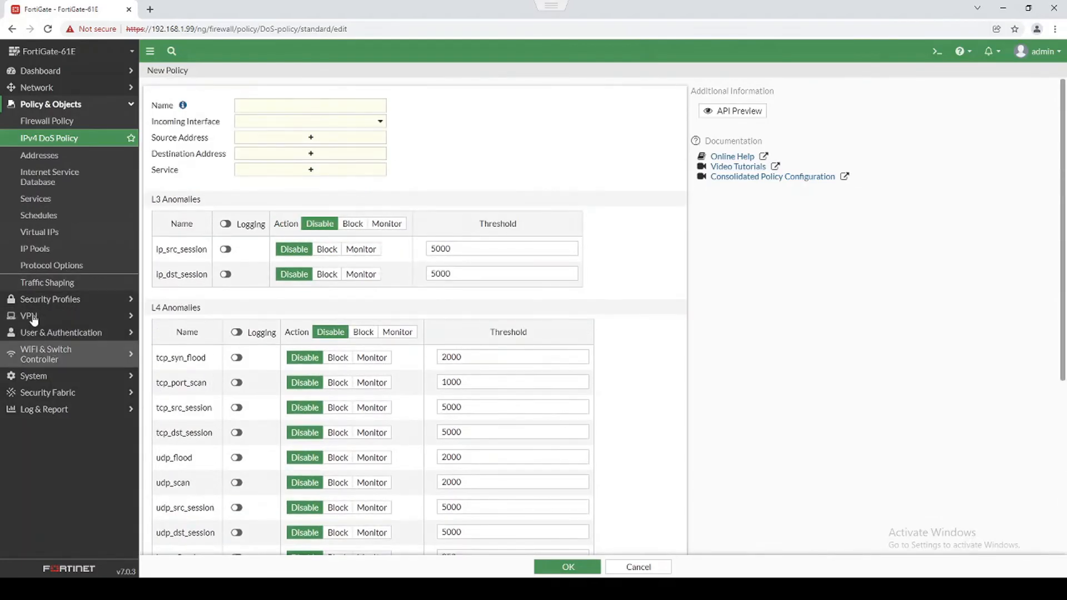
{"action": "left_click", "coordinate": [53, 121]}
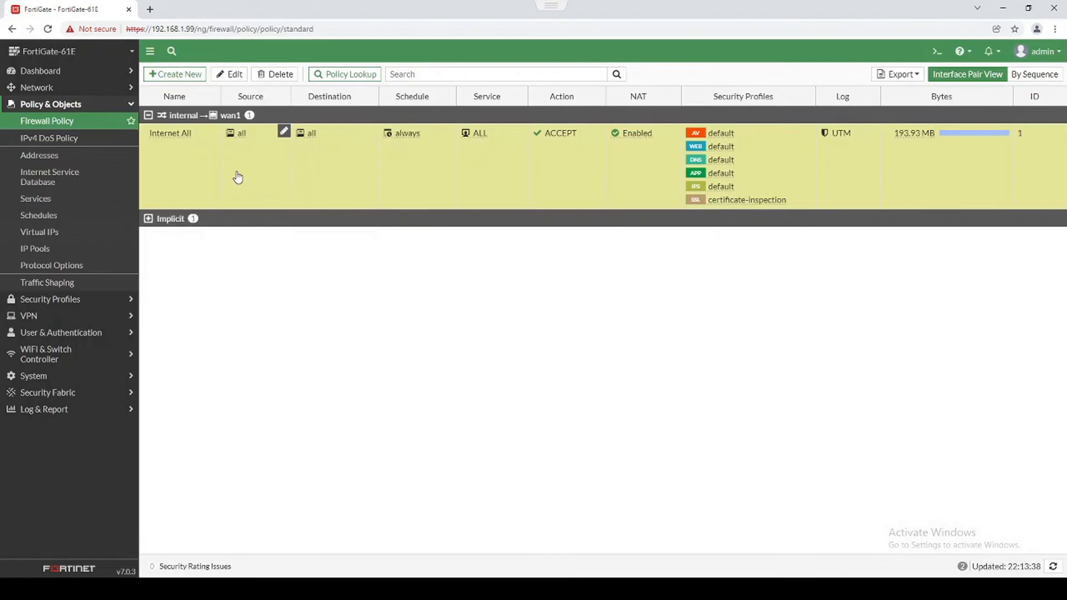
Edit the Internet All policy and set its Inspection Mode to Proxy-based.
{"action": "left_click", "coordinate": [229, 74]}
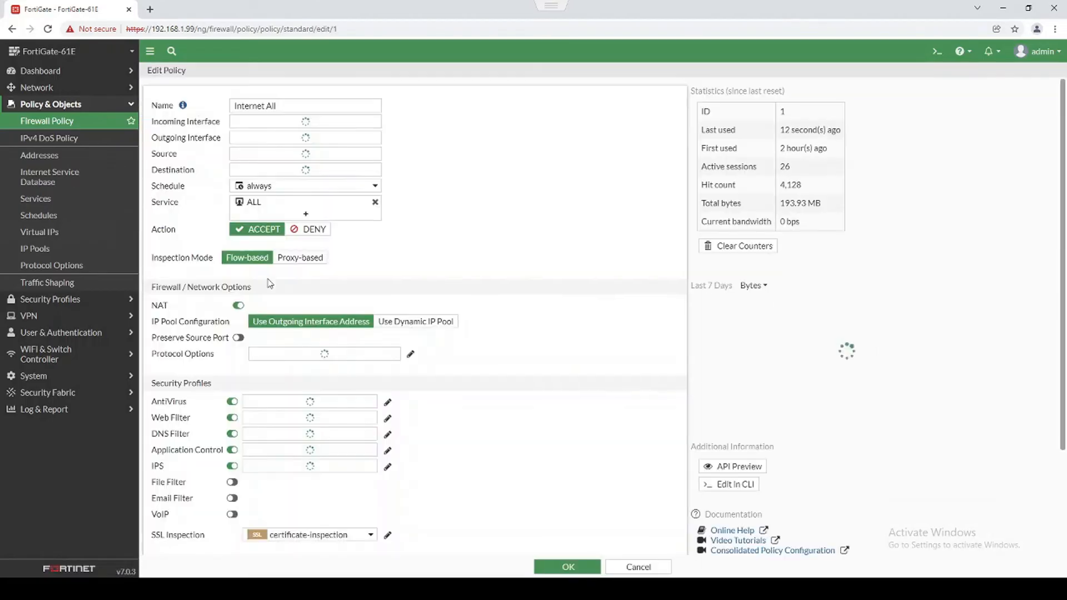
{"action": "scroll", "coordinate": [300, 514], "scroll_direction": "down", "scroll_amount": 2}
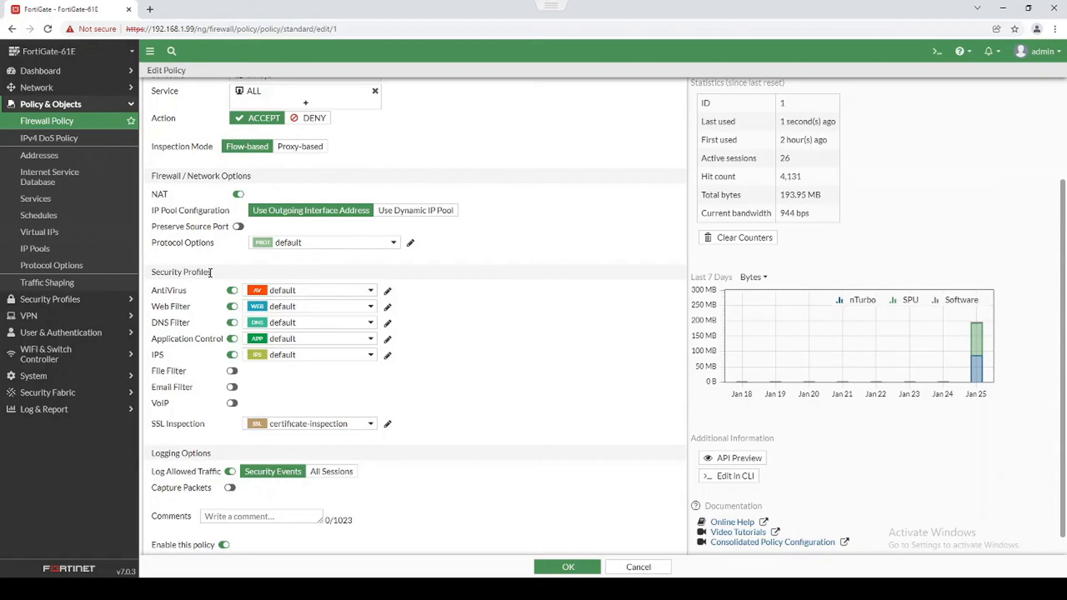
{"action": "left_click", "coordinate": [299, 150]}
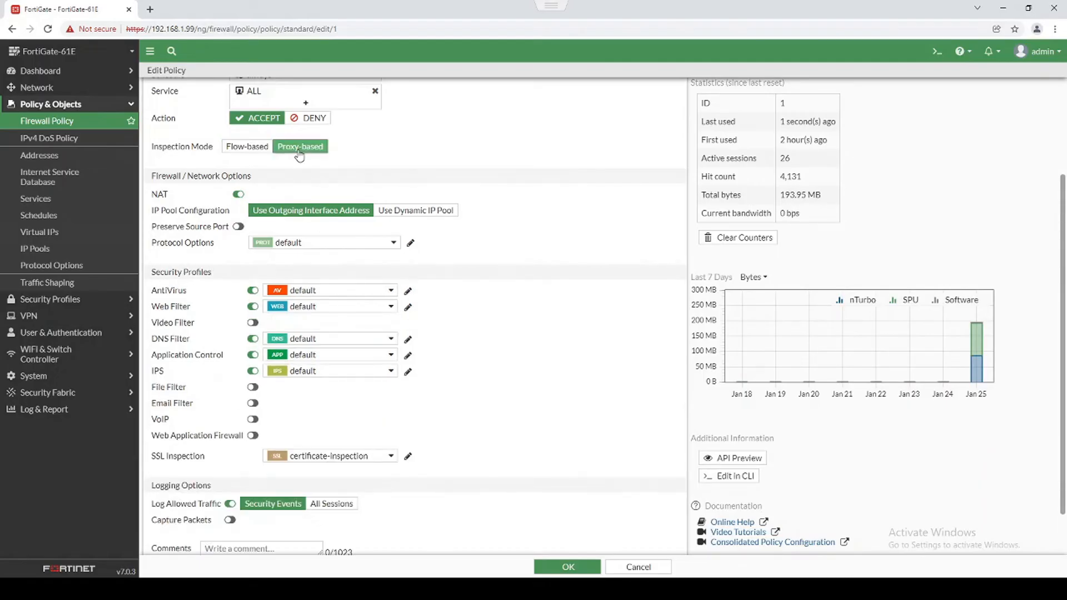
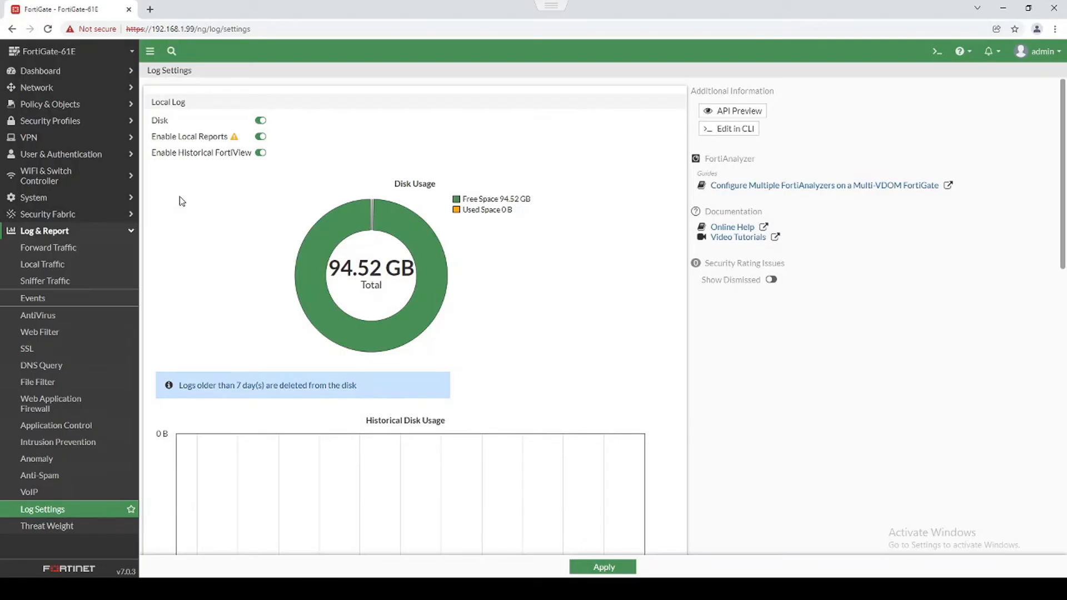
In Log Settings, enable sending logs to syslog and switch Cloud Logging off and back on.
{"action": "scroll", "coordinate": [196, 210], "scroll_direction": "down", "scroll_amount": 6}
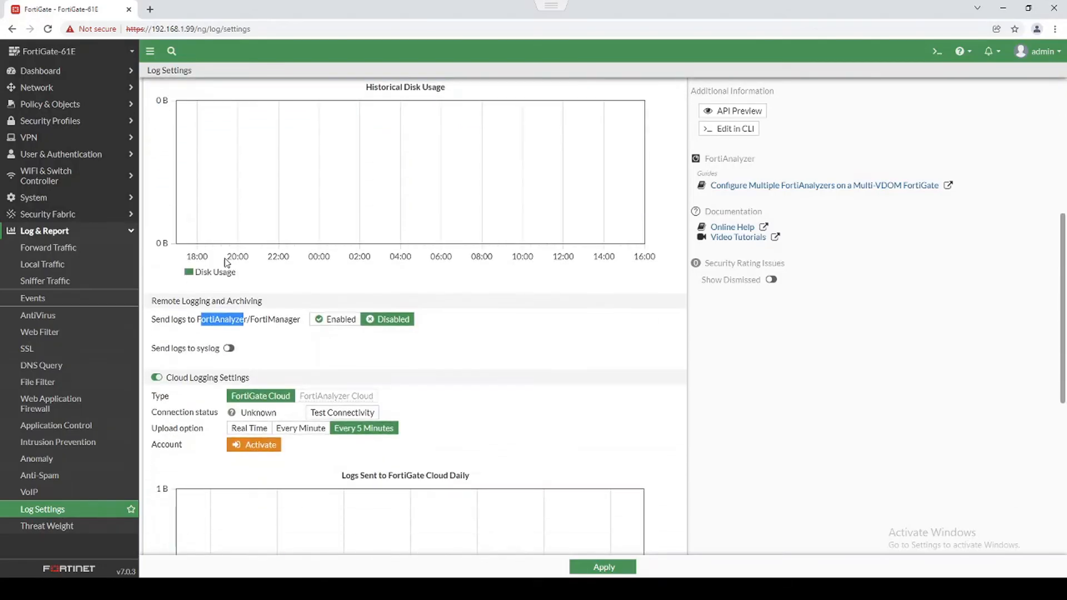
{"action": "left_click_drag", "start_coordinate": [201, 322], "coordinate": [247, 324]}
{"action": "left_click", "coordinate": [228, 348]}
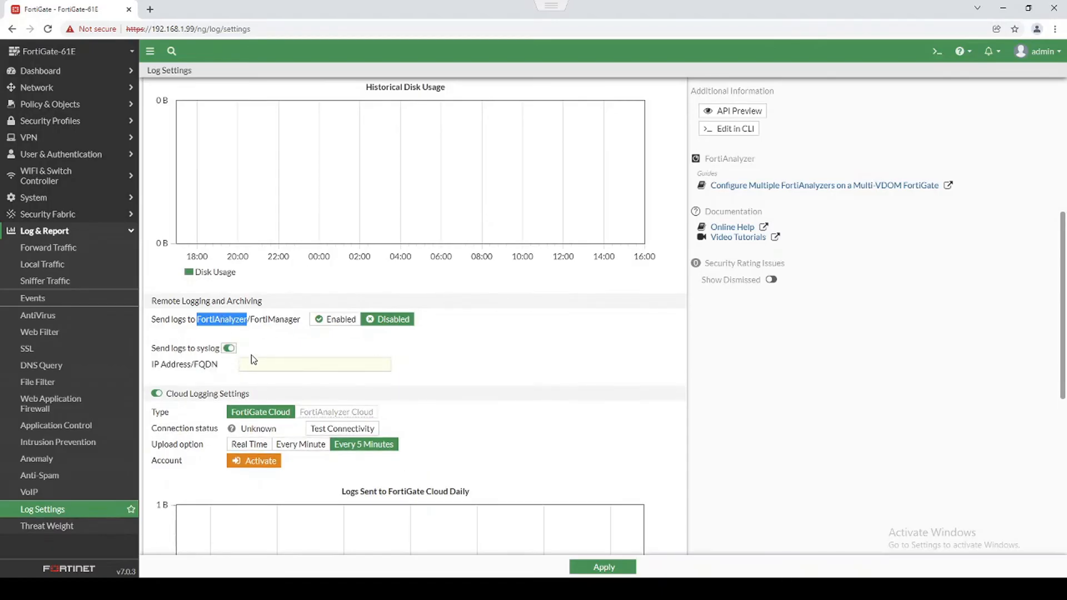
{"action": "scroll", "coordinate": [251, 372], "scroll_direction": "down", "scroll_amount": 2}
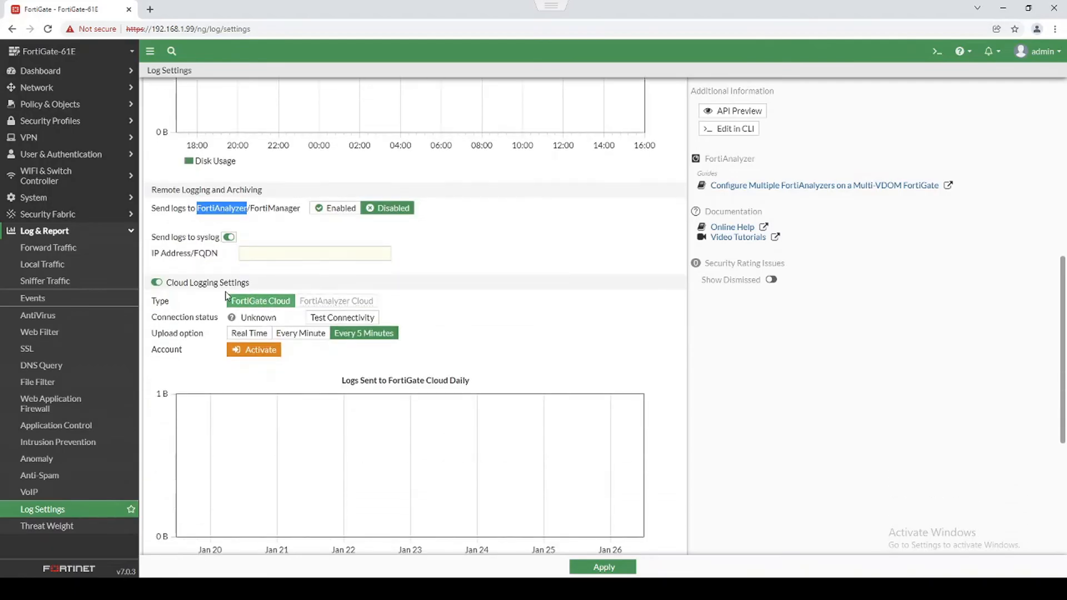
{"action": "left_click", "coordinate": [160, 284]}
{"action": "left_click", "coordinate": [158, 294]}
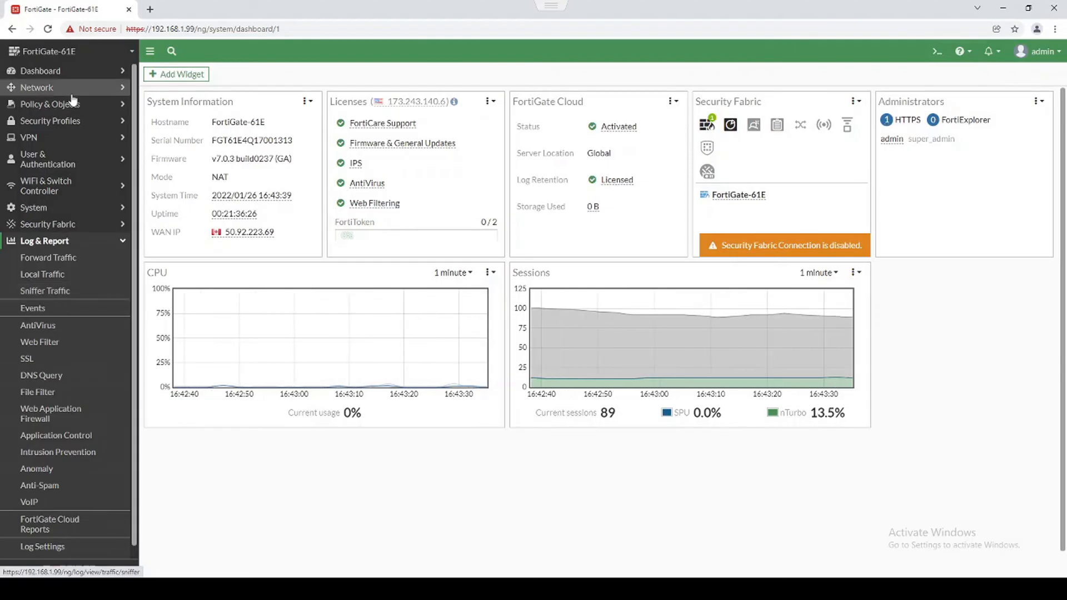
Open the Forward Traffic log and switch its source between FortiGate Cloud and Disk, ending on FortiGate Cloud.
{"action": "left_click", "coordinate": [66, 75]}
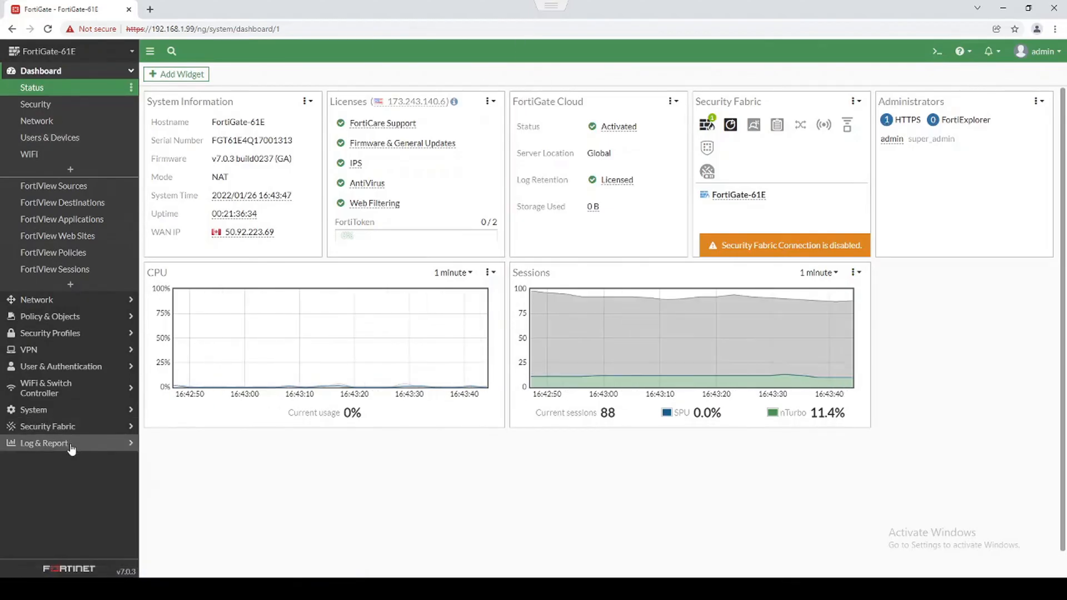
{"action": "left_click", "coordinate": [50, 443]}
{"action": "left_click", "coordinate": [49, 261]}
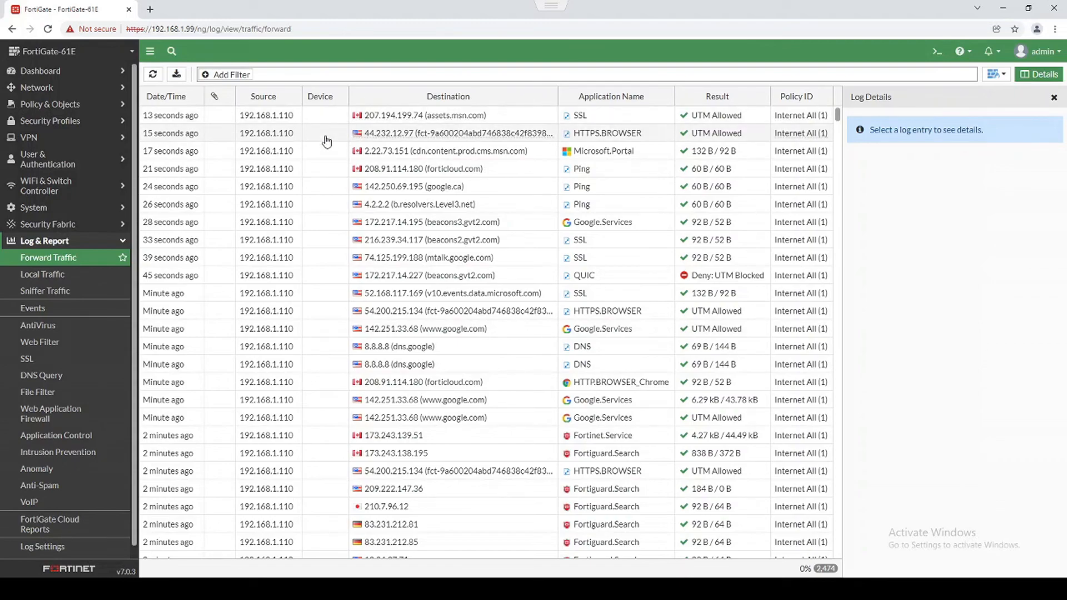
{"action": "left_click", "coordinate": [995, 74]}
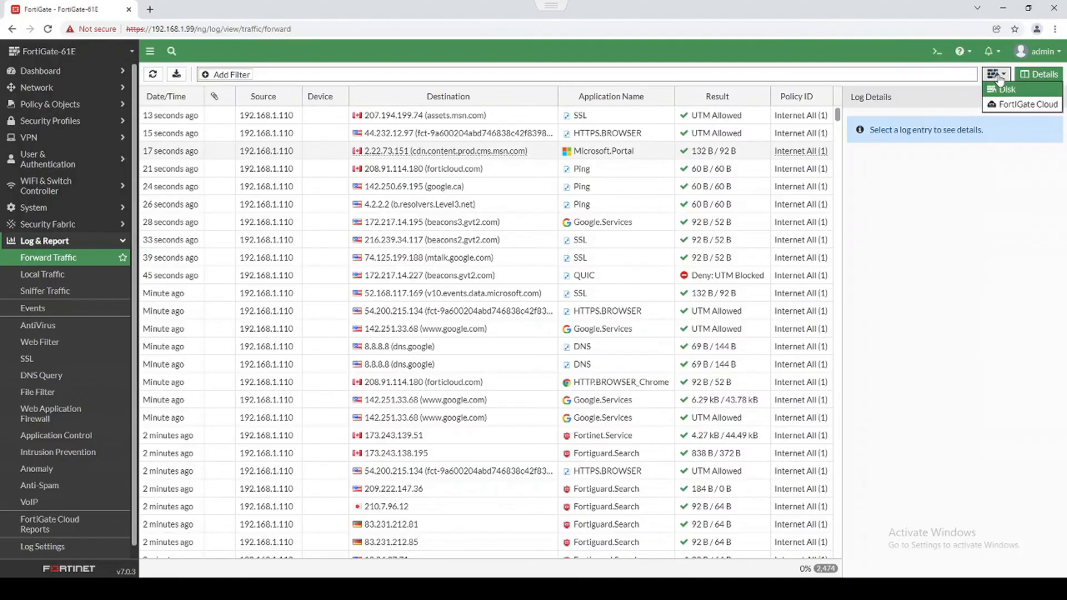
{"action": "left_click", "coordinate": [1014, 104]}
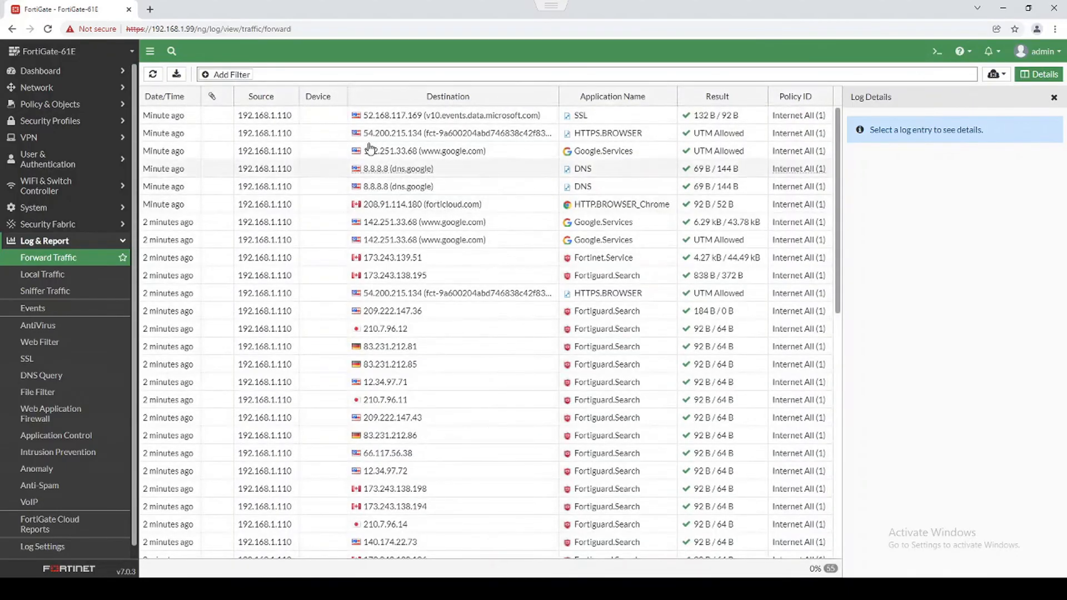
{"action": "left_click", "coordinate": [996, 74]}
{"action": "left_click", "coordinate": [1011, 93]}
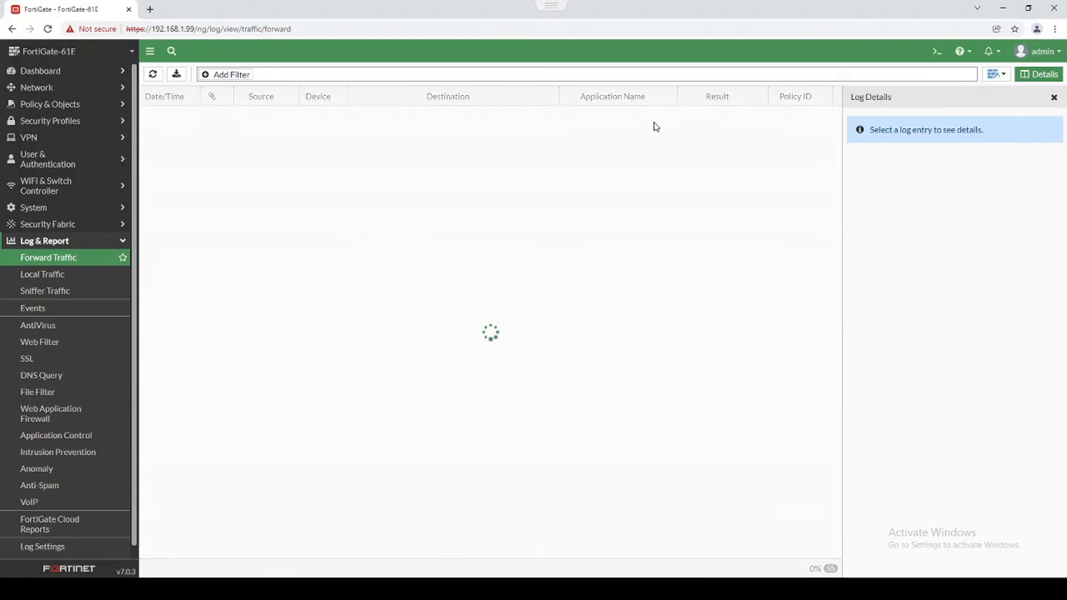
{"action": "left_click", "coordinate": [996, 74]}
{"action": "left_click", "coordinate": [1005, 103]}
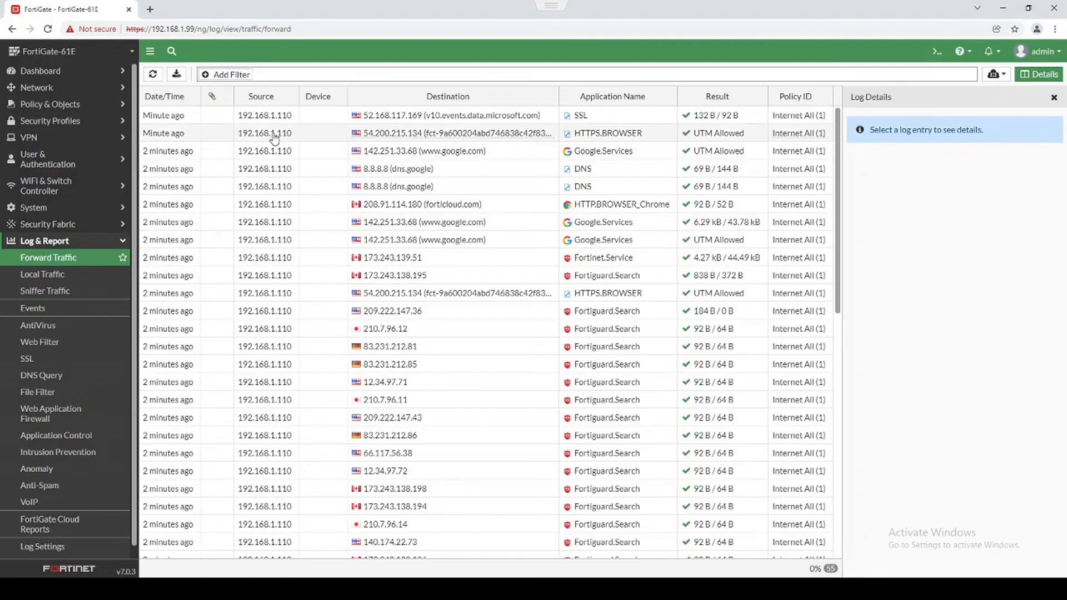
Inspect the newest SSL traffic entry's details, then go to the Firewall Policy list.
{"action": "left_click", "coordinate": [315, 118]}
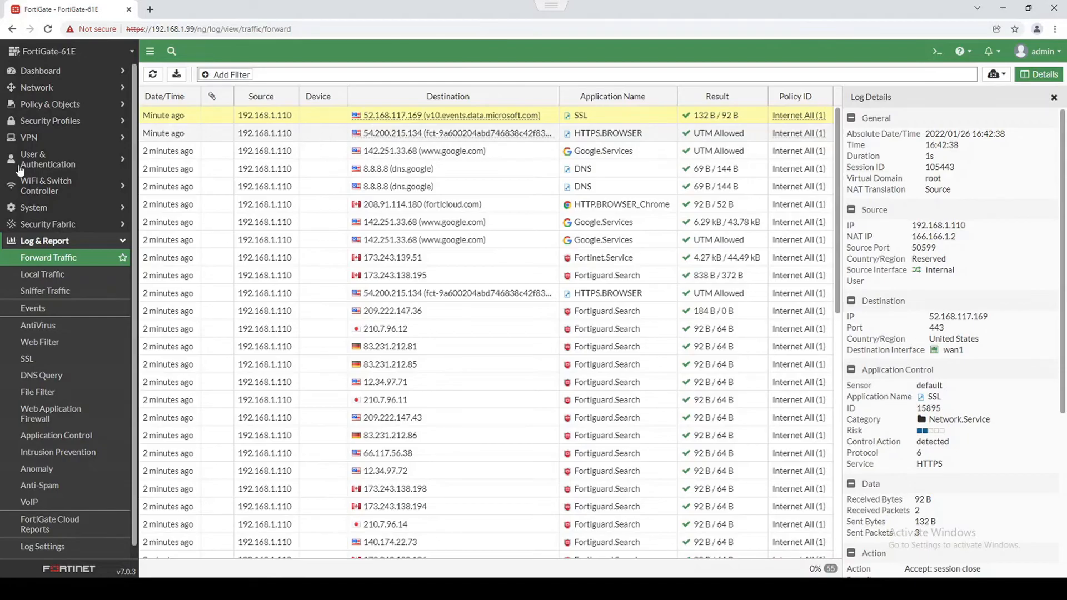
{"action": "left_click", "coordinate": [50, 103]}
{"action": "left_click", "coordinate": [60, 123]}
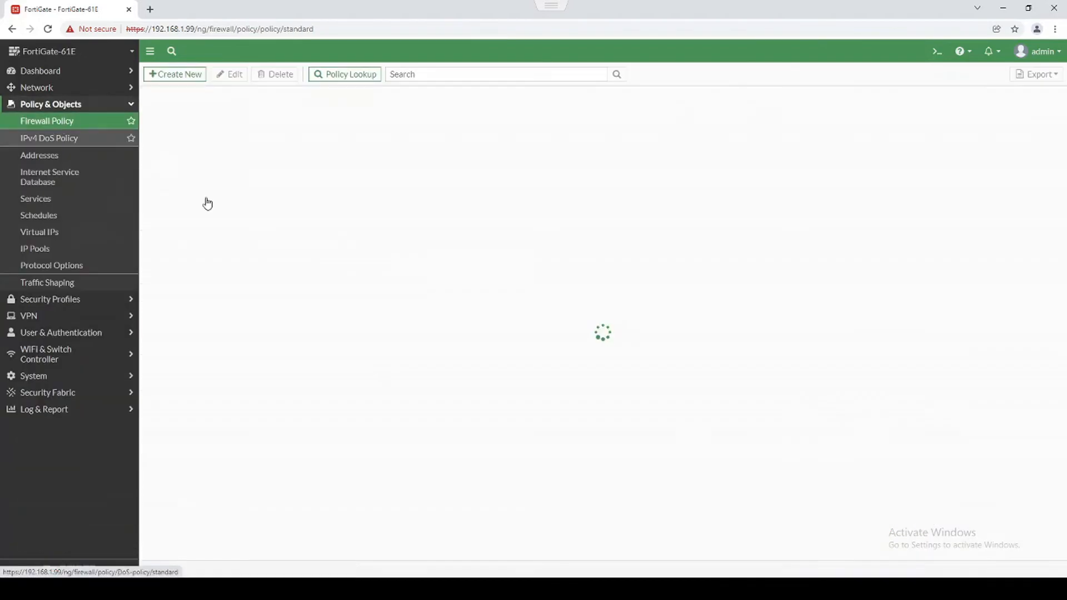
Set the Internet All policy's Log Allowed Traffic to All Sessions and save it.
{"action": "double_click", "coordinate": [238, 181]}
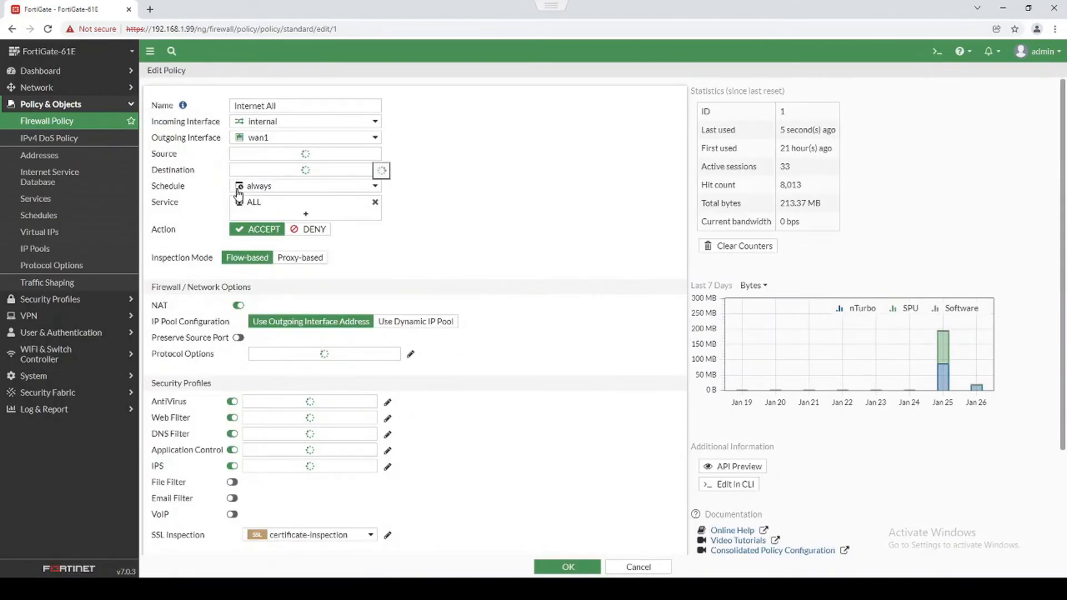
{"action": "scroll", "coordinate": [478, 335], "scroll_direction": "down", "scroll_amount": 2}
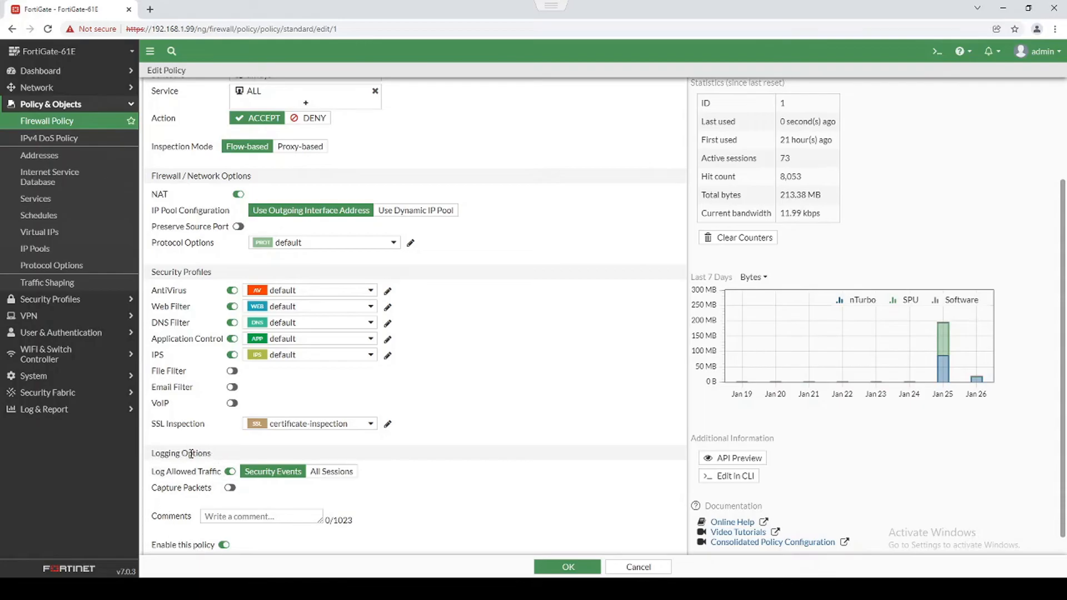
{"action": "left_click", "coordinate": [62, 410]}
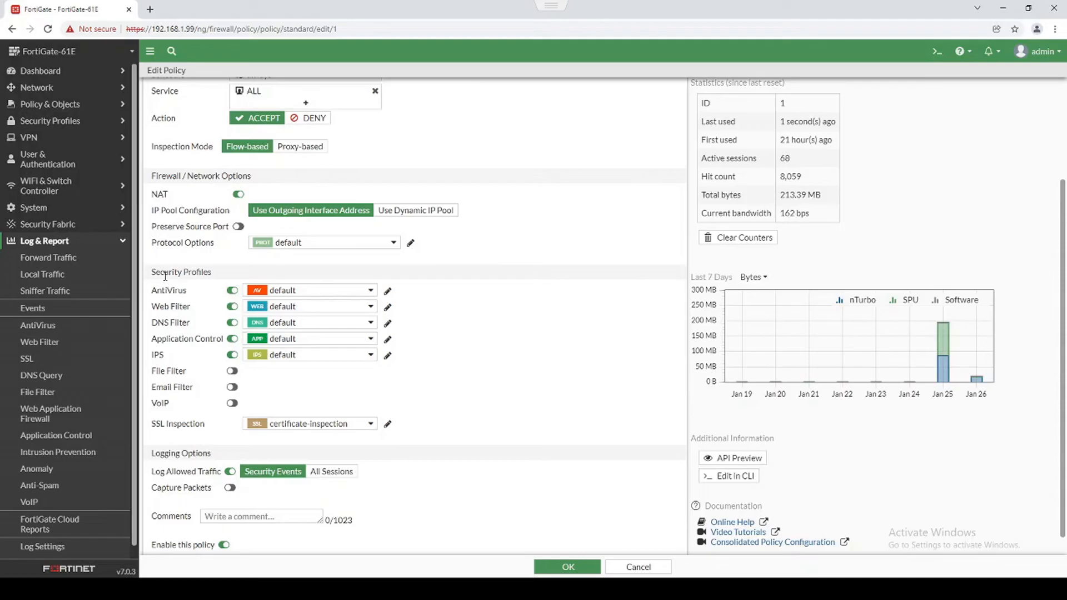
{"action": "left_click", "coordinate": [334, 472]}
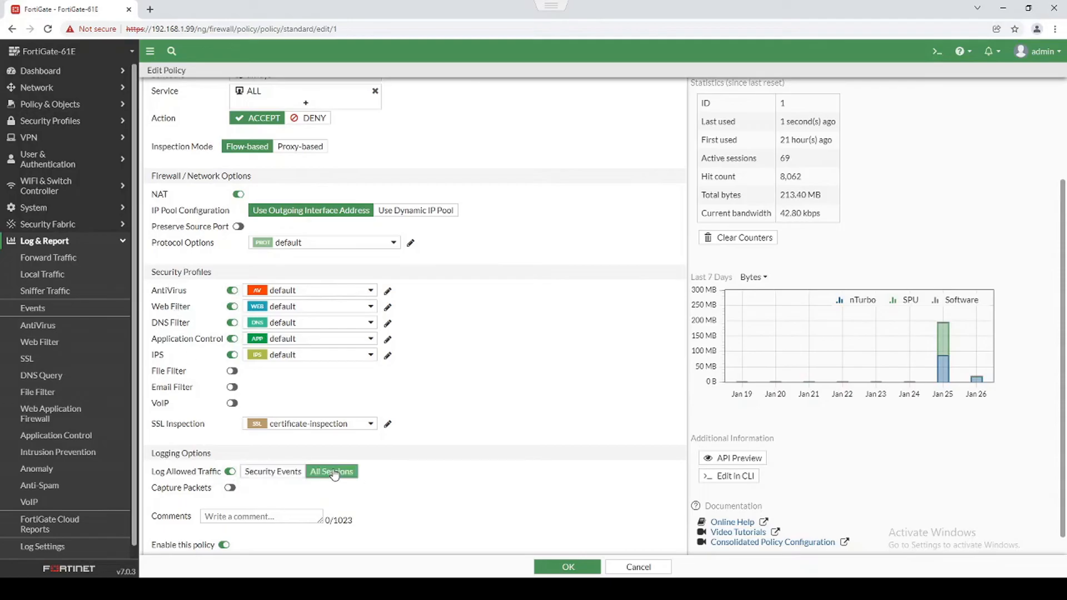
{"action": "left_click", "coordinate": [567, 567]}
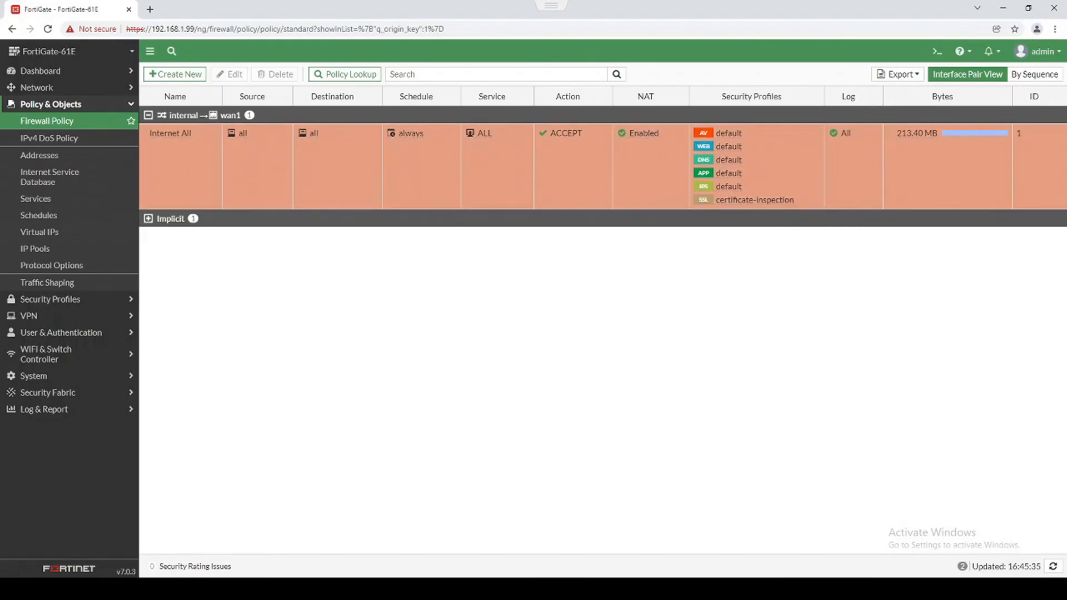
Ping 4.2.2.2 from Command Prompt, stop it with Ctrl+C, and reopen FortiGate's Forward Traffic log.
{"action": "key", "text": "super"}
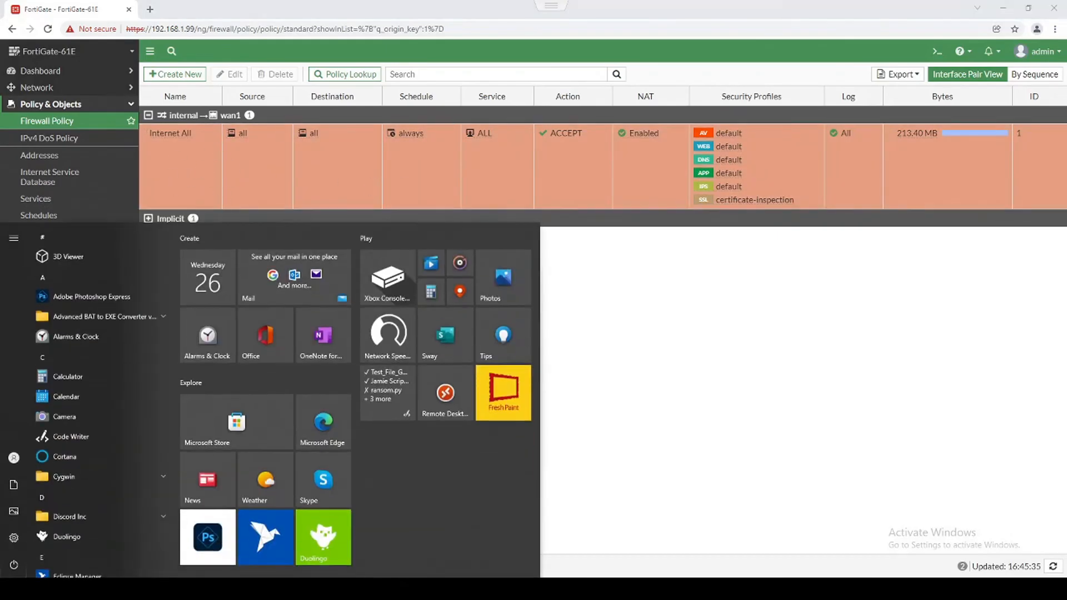
{"action": "type", "text": "cmd"}
{"action": "key", "text": "Return"}
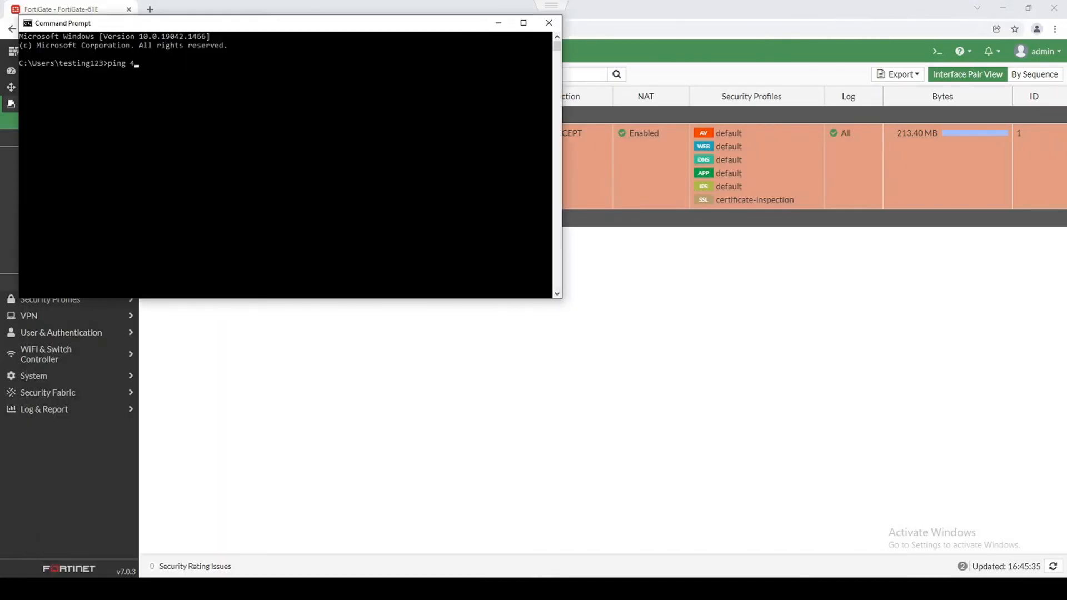
{"action": "key", "text": "Return"}
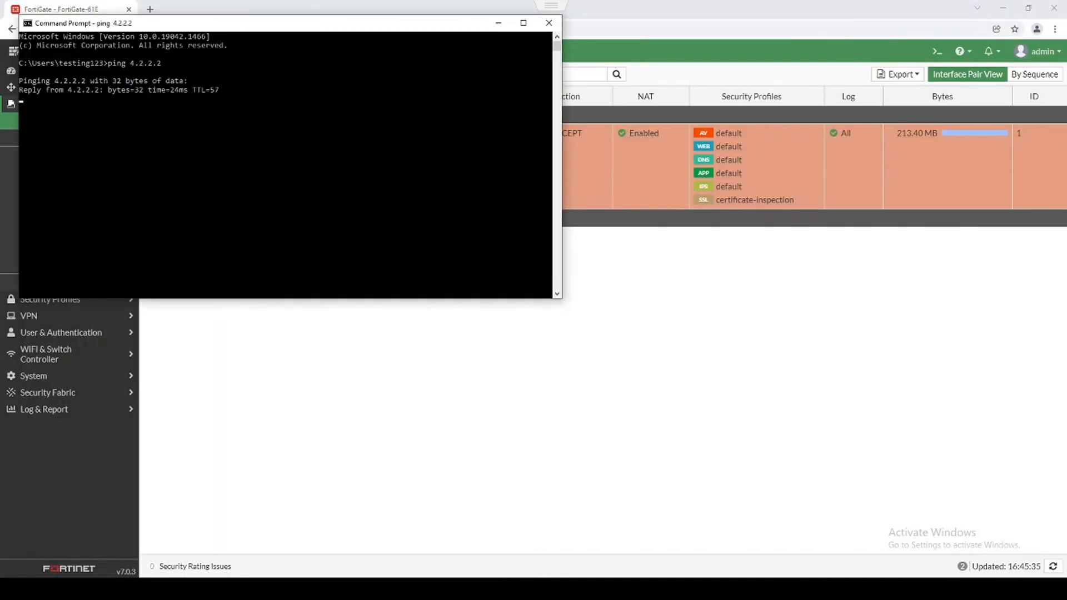
{"action": "key", "text": "ctrl+c"}
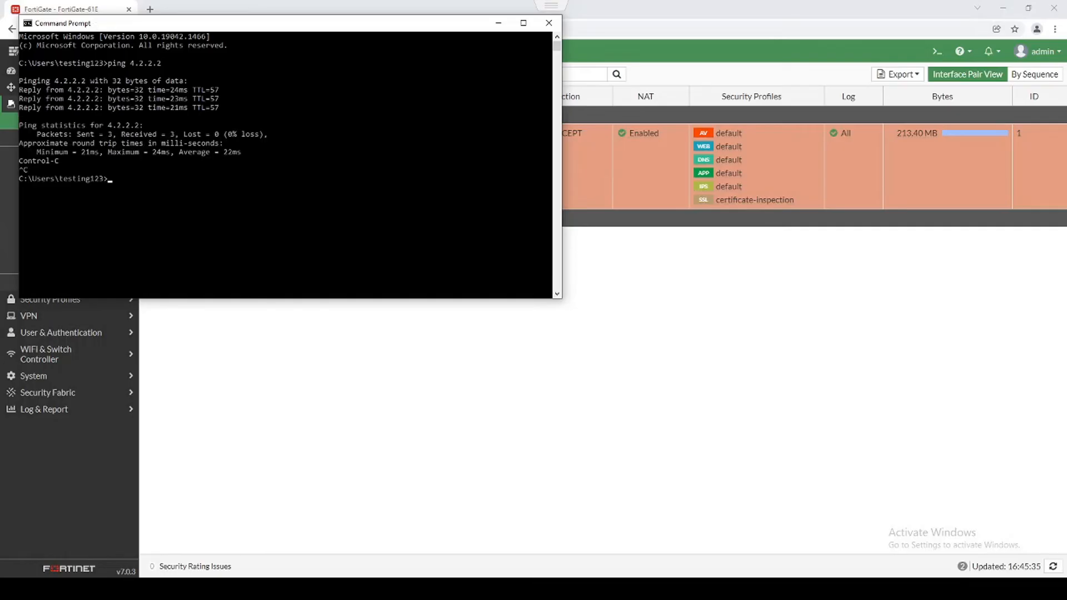
{"action": "left_click", "coordinate": [71, 410]}
{"action": "left_click", "coordinate": [51, 259]}
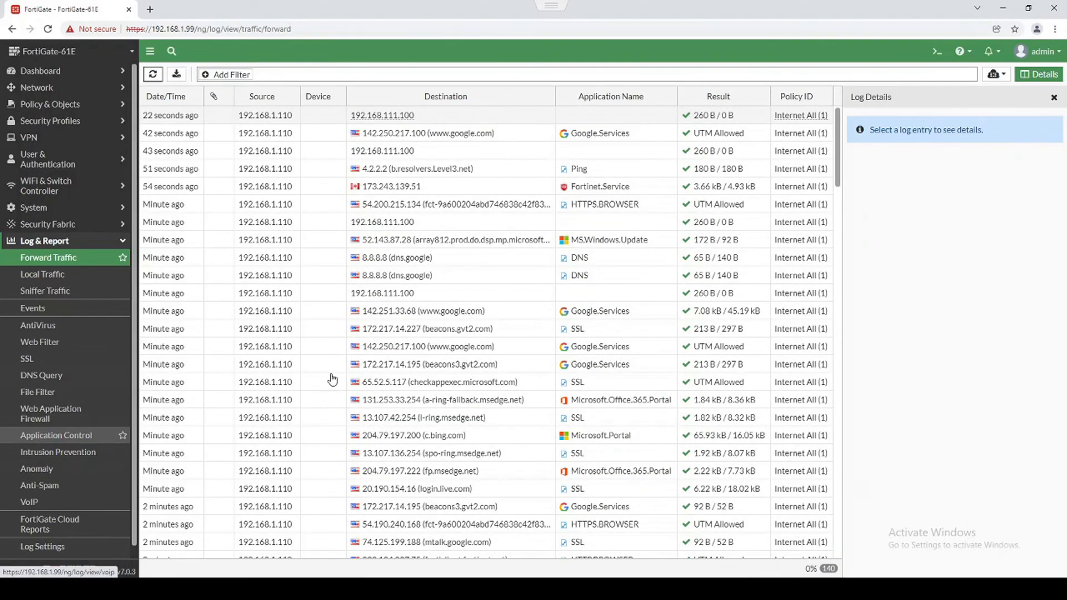
Check the 4.2.2.2 Ping log entry's details, then open the Internet All policy for editing.
{"action": "left_click", "coordinate": [317, 172]}
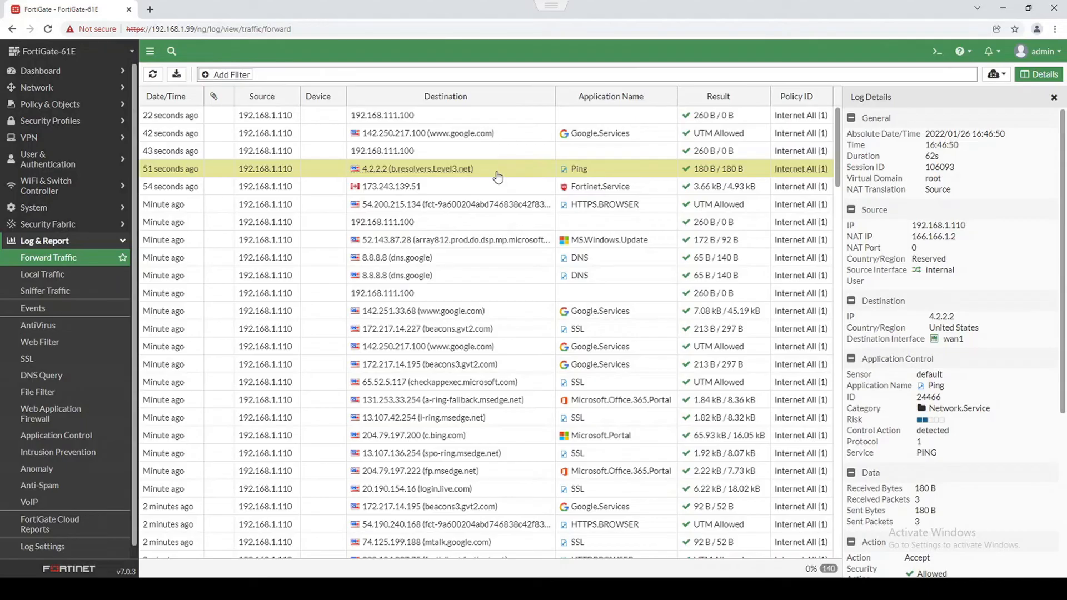
{"action": "left_click", "coordinate": [83, 105]}
{"action": "left_click", "coordinate": [49, 120]}
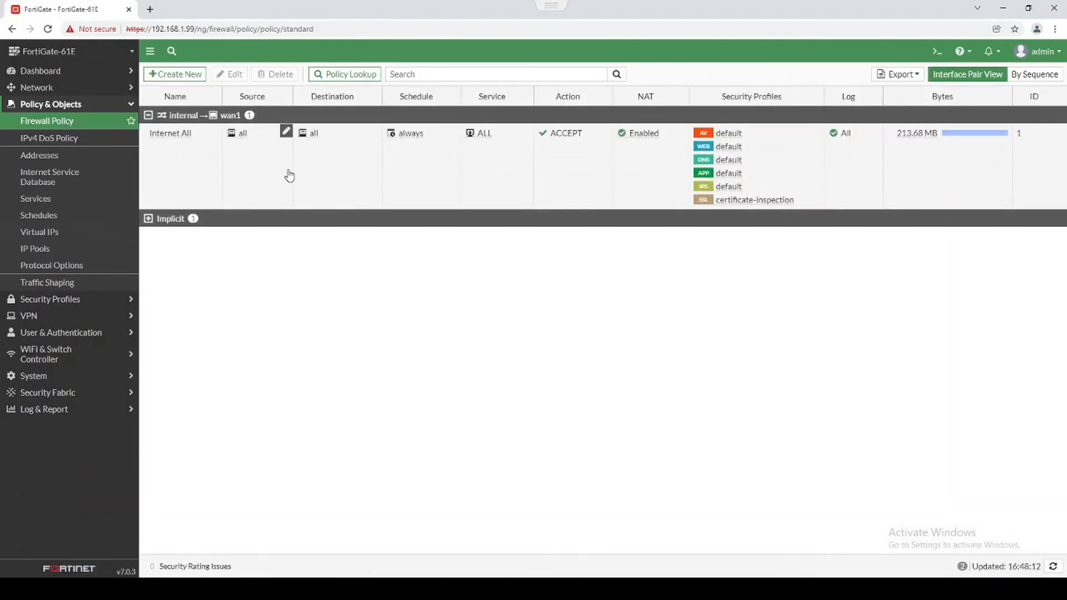
{"action": "double_click", "coordinate": [289, 175]}
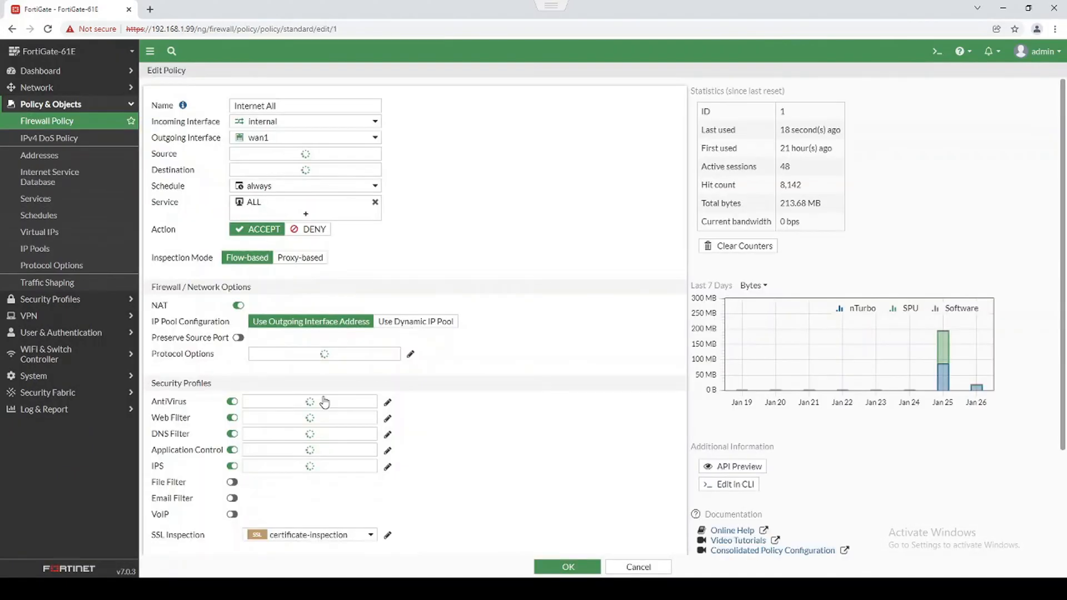
{"action": "scroll", "coordinate": [325, 401], "scroll_direction": "down", "scroll_amount": 3}
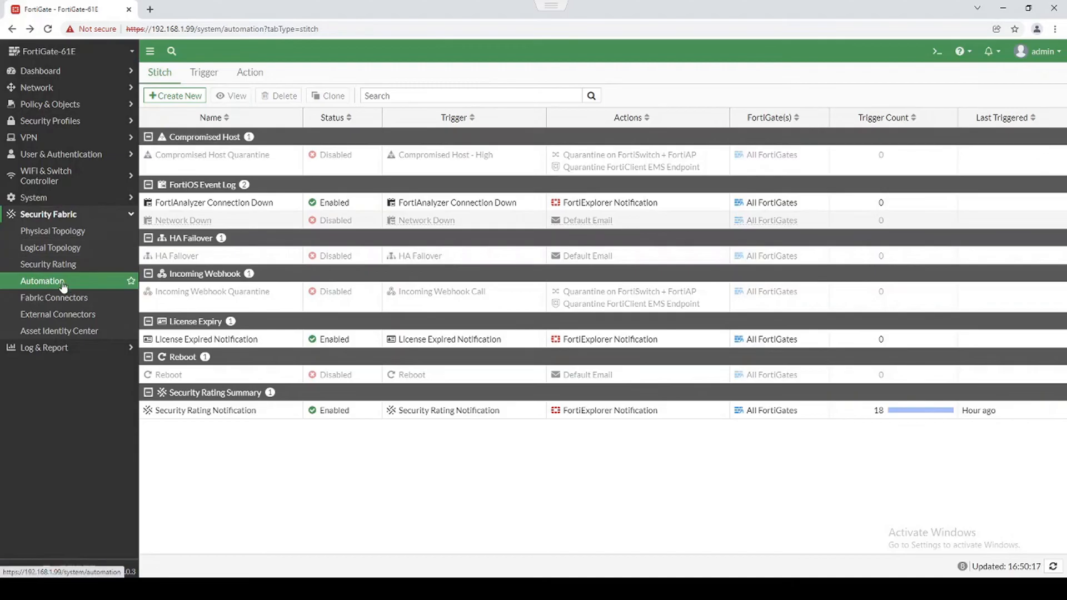
Start a new automation stitch and create a FortiOS Event Log trigger for it.
{"action": "left_click", "coordinate": [172, 96]}
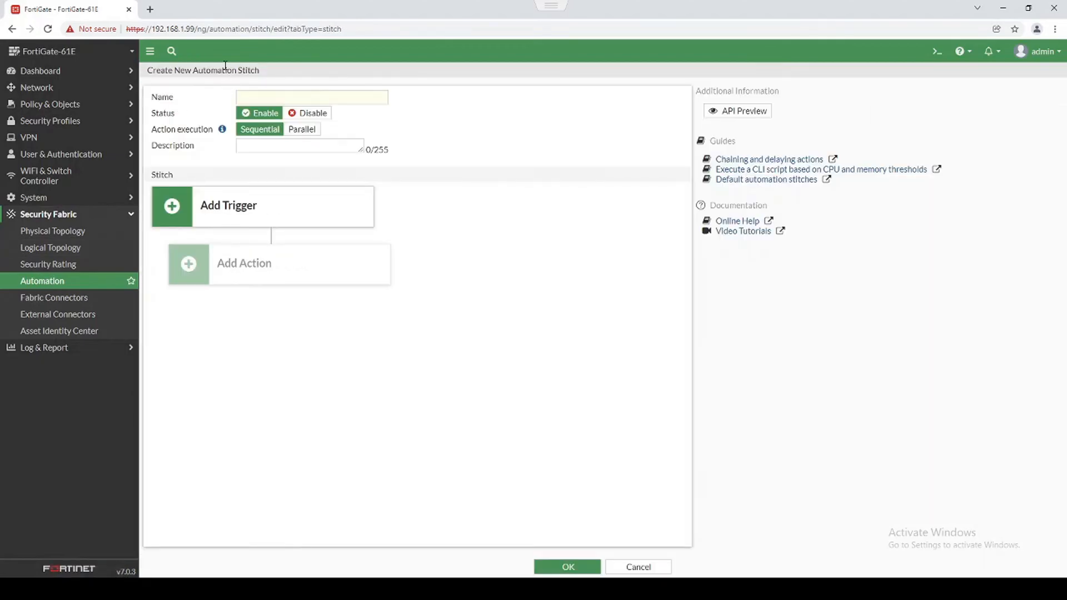
{"action": "left_click_drag", "start_coordinate": [254, 72], "coordinate": [184, 74]}
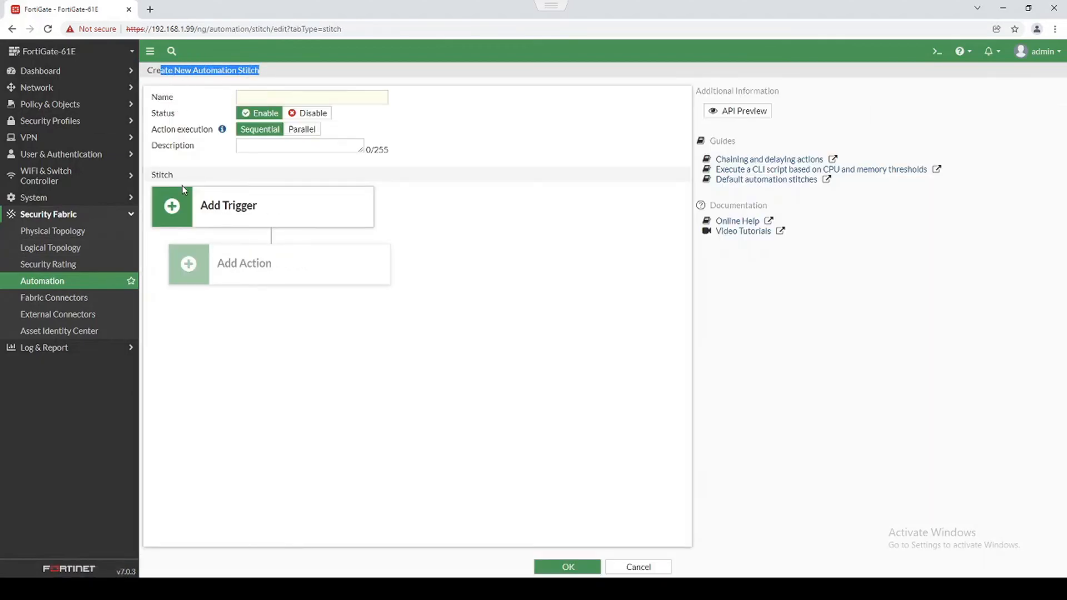
{"action": "left_click", "coordinate": [194, 205]}
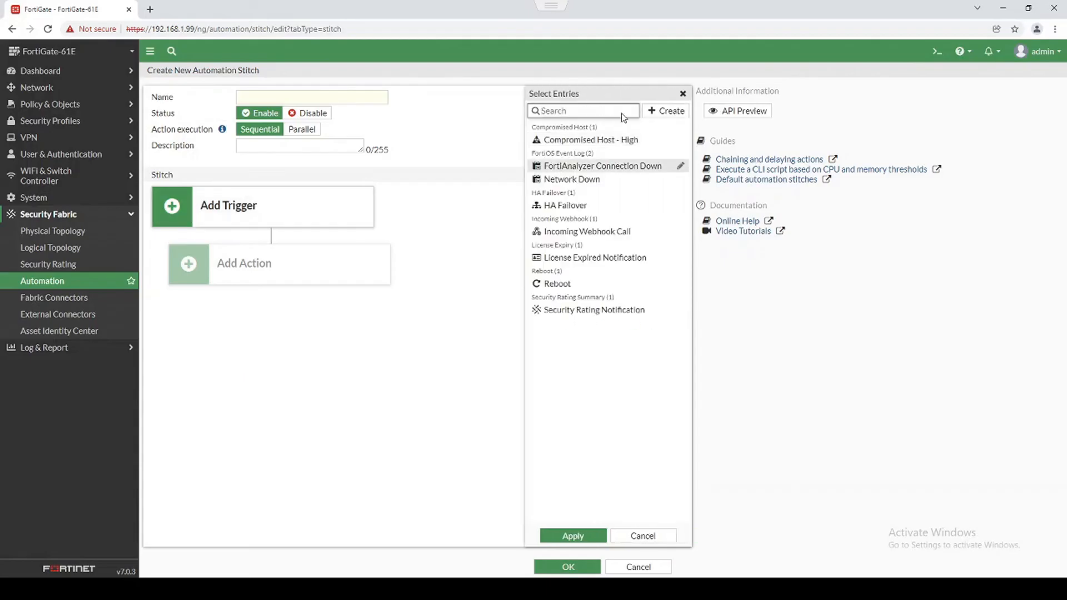
{"action": "left_click", "coordinate": [662, 111]}
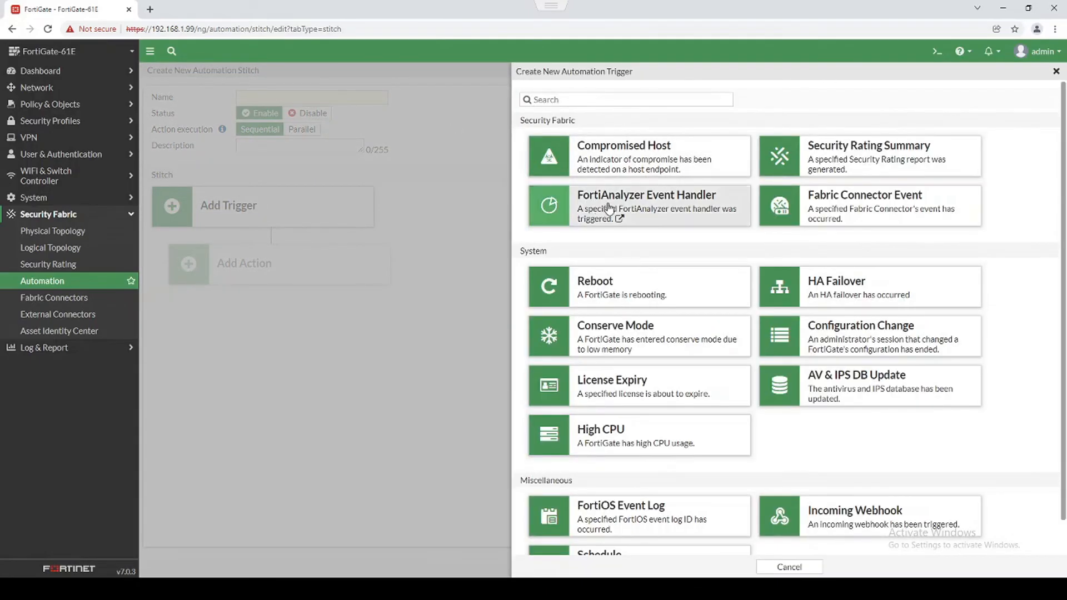
{"action": "left_click", "coordinate": [636, 99]}
{"action": "type", "text": "eve"}
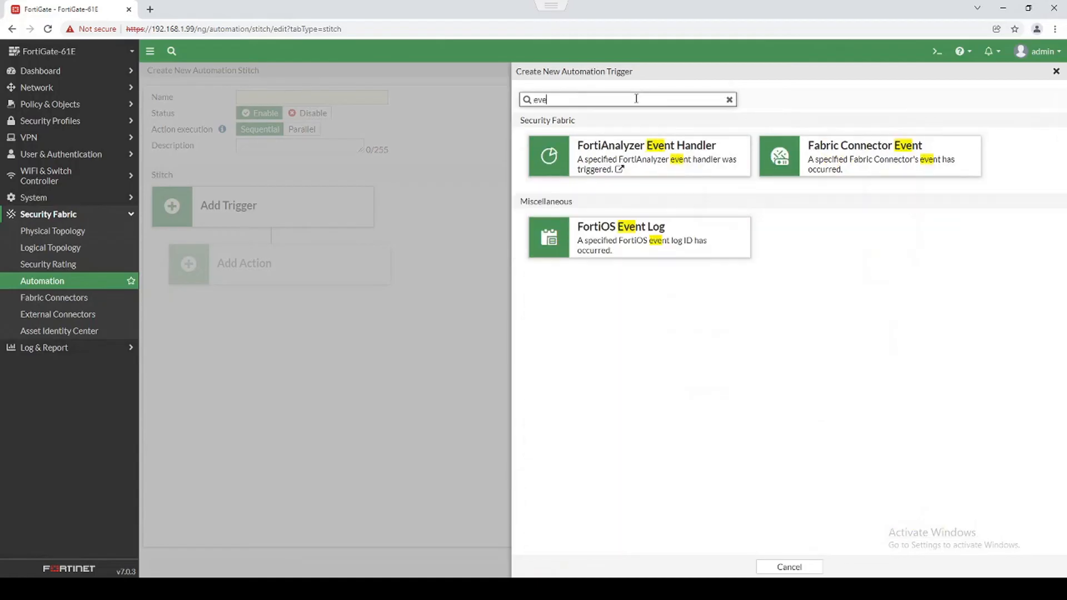
{"action": "left_click", "coordinate": [600, 236]}
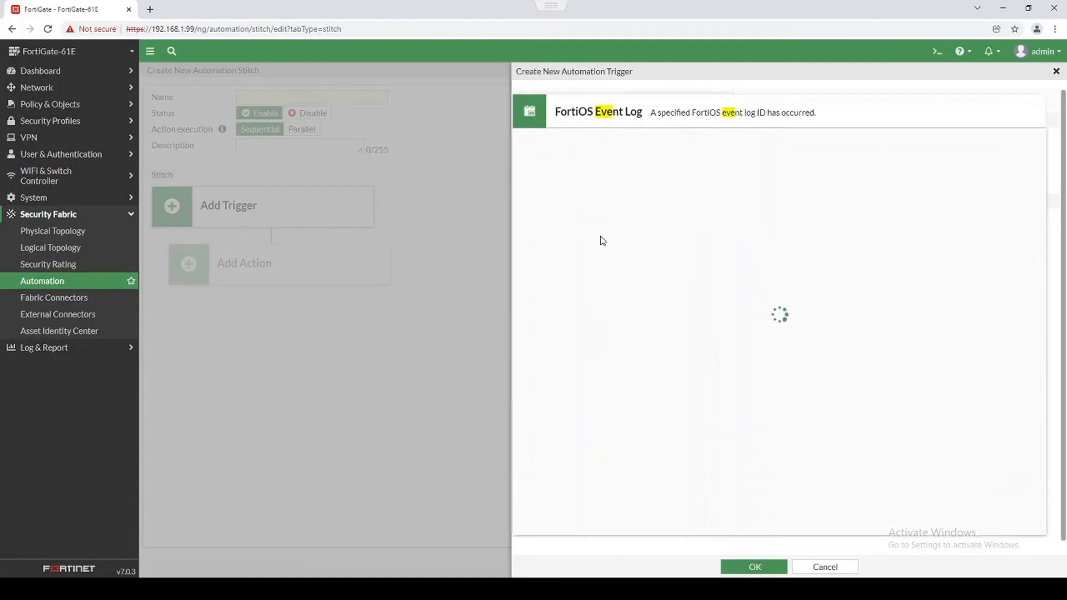
Name the trigger 'test', set its event to Admin login failed, and attach it to the stitch.
{"action": "left_click", "coordinate": [618, 137]}
{"action": "left_click", "coordinate": [625, 203]}
{"action": "scroll", "coordinate": [953, 229], "scroll_direction": "down", "scroll_amount": 1}
{"action": "left_click", "coordinate": [932, 87]}
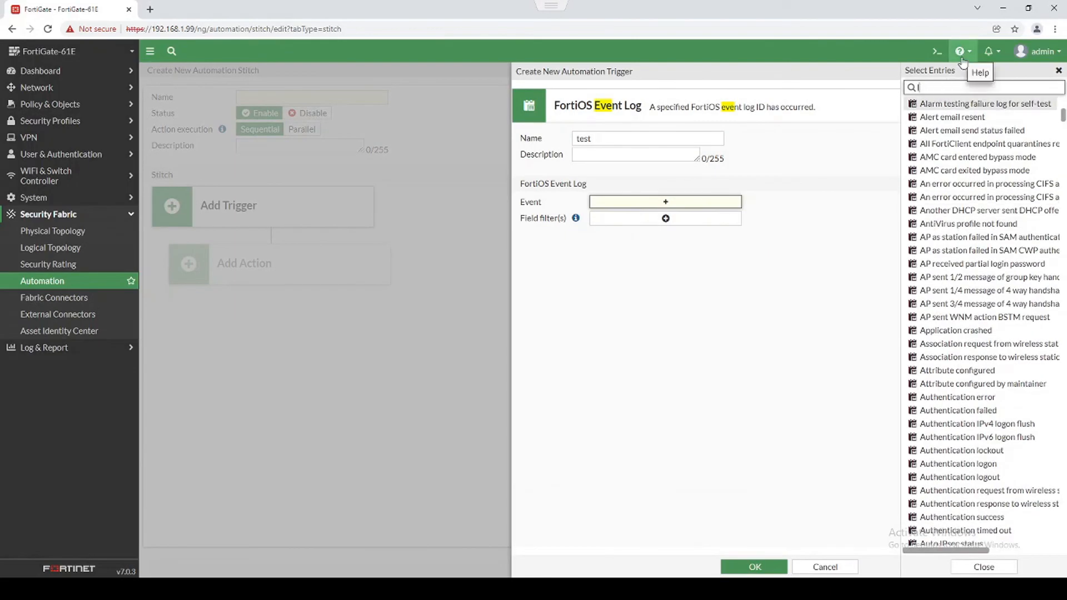
{"action": "type", "text": "login"}
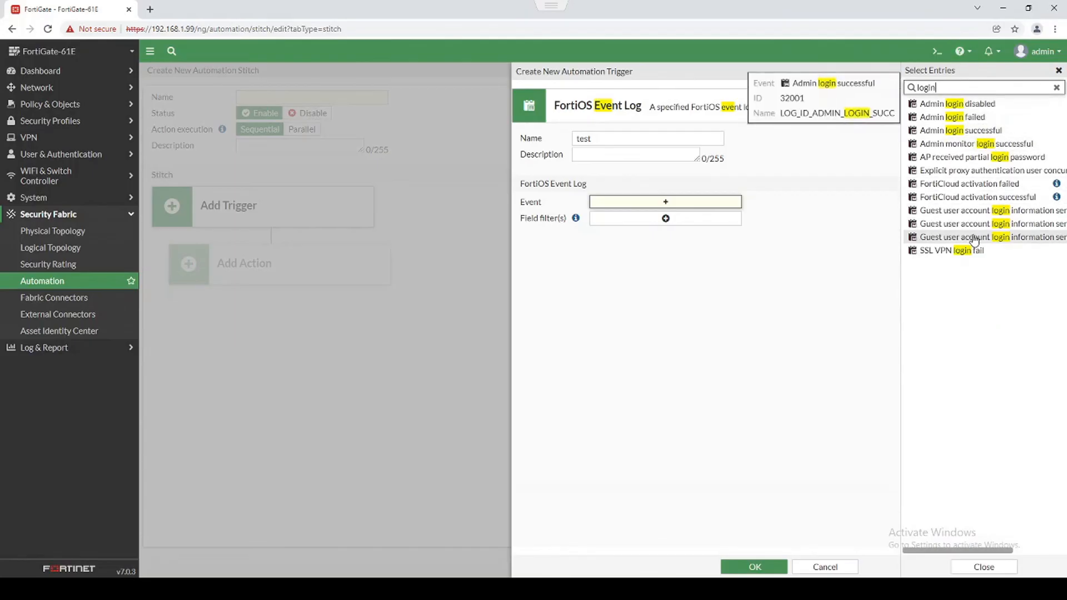
{"action": "left_click", "coordinate": [984, 118]}
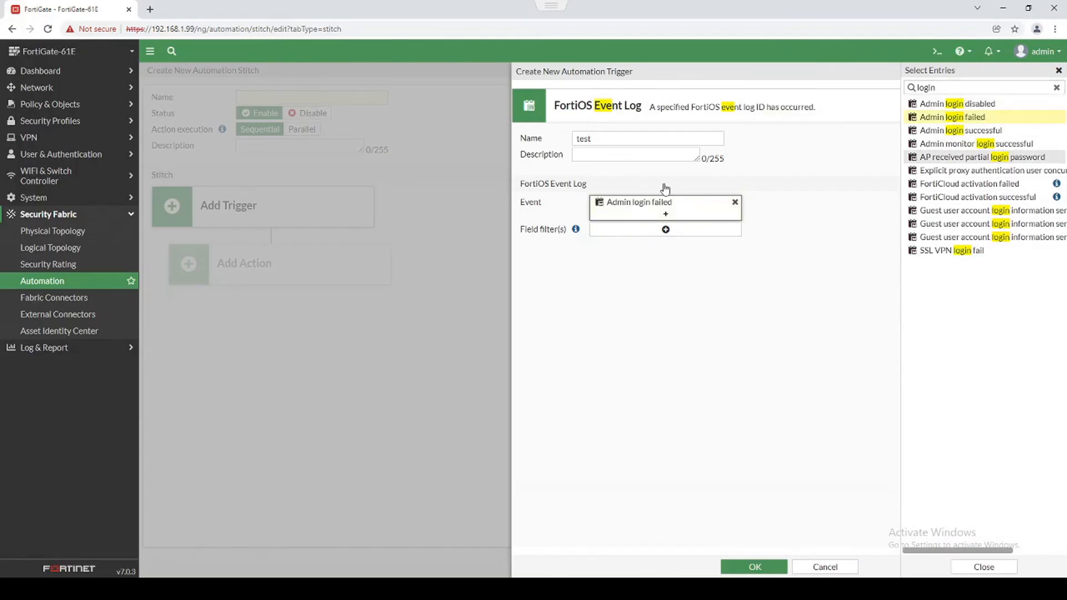
{"action": "left_click", "coordinate": [765, 572]}
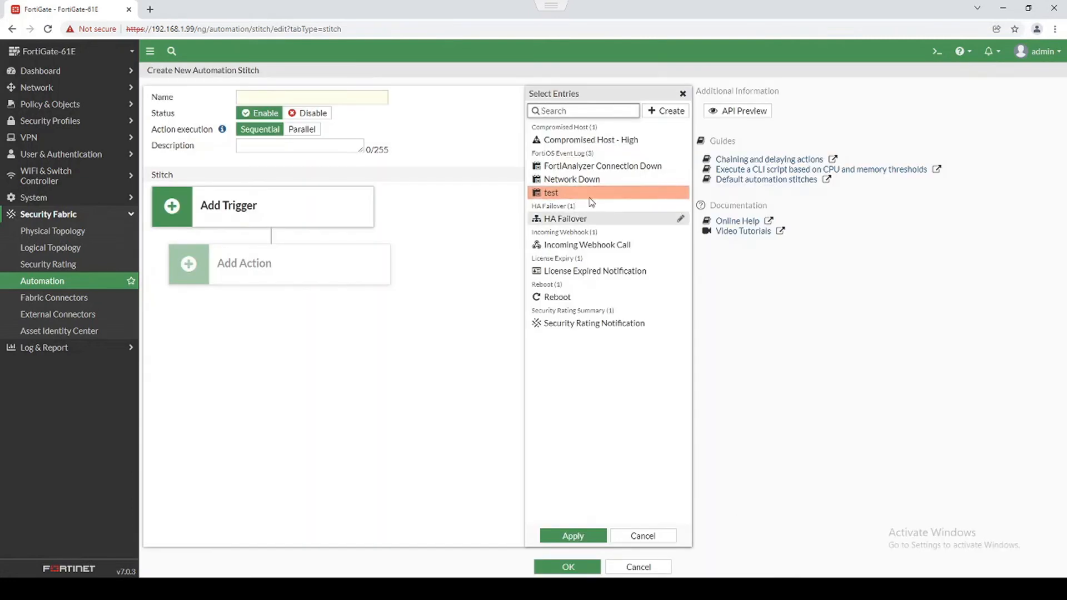
{"action": "left_click", "coordinate": [571, 536]}
Add the Default Email action to the stitch.
{"action": "left_click", "coordinate": [319, 264]}
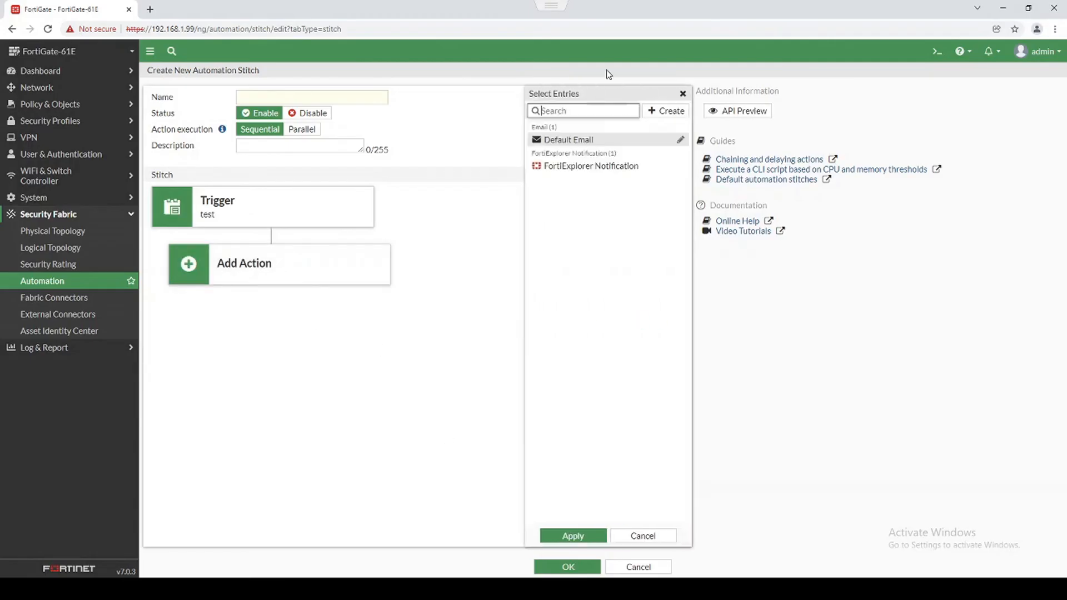
{"action": "left_click", "coordinate": [581, 142]}
{"action": "mouse_move", "coordinate": [573, 144]}
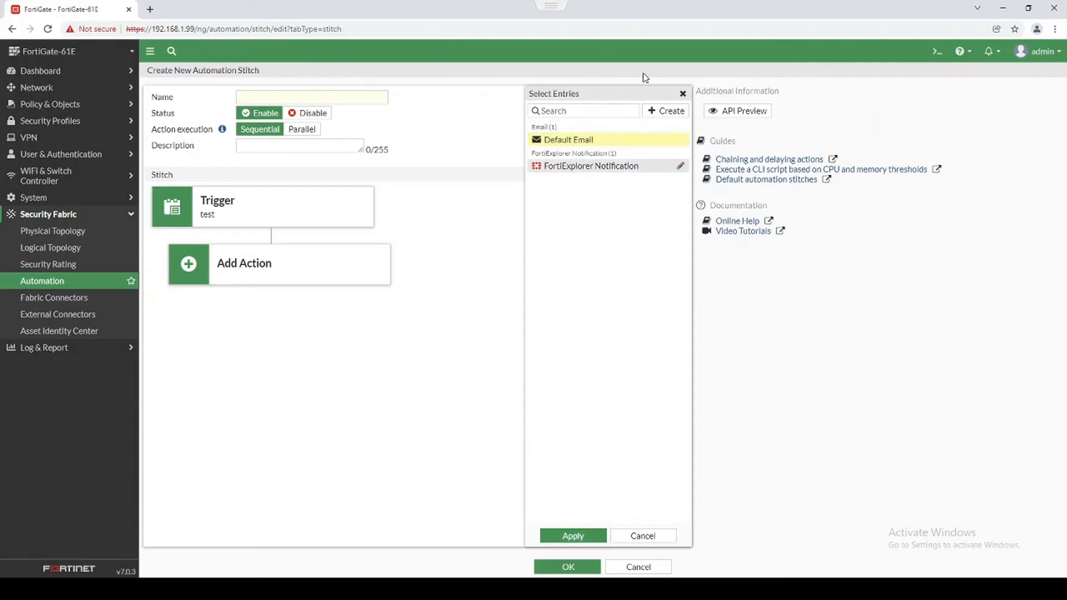
Fill in a recipient e-mail address for the Default Email action and save it.
{"action": "left_click", "coordinate": [680, 142]}
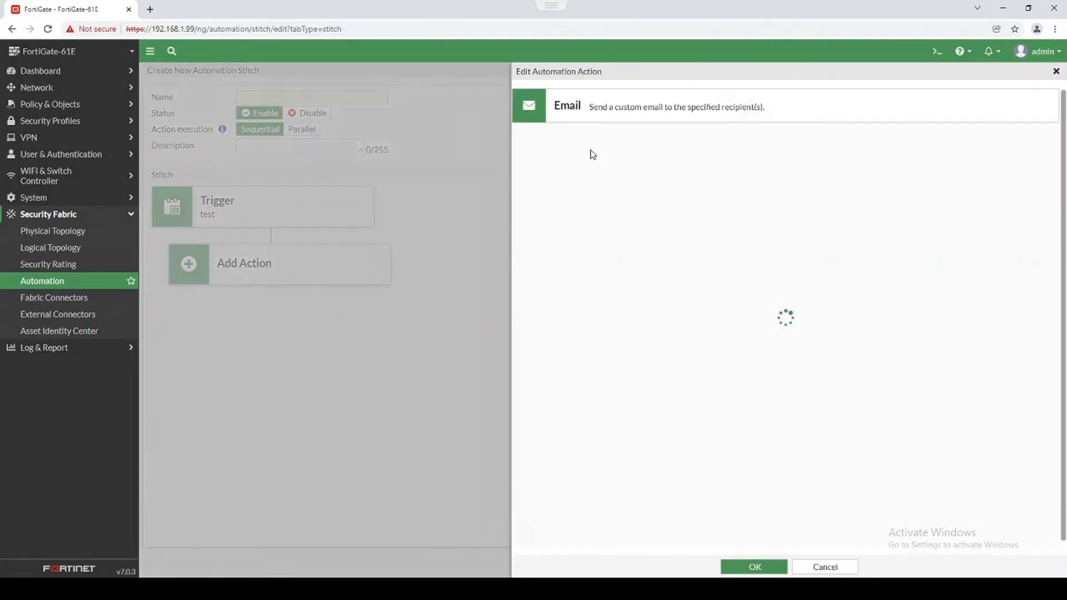
{"action": "left_click", "coordinate": [664, 250]}
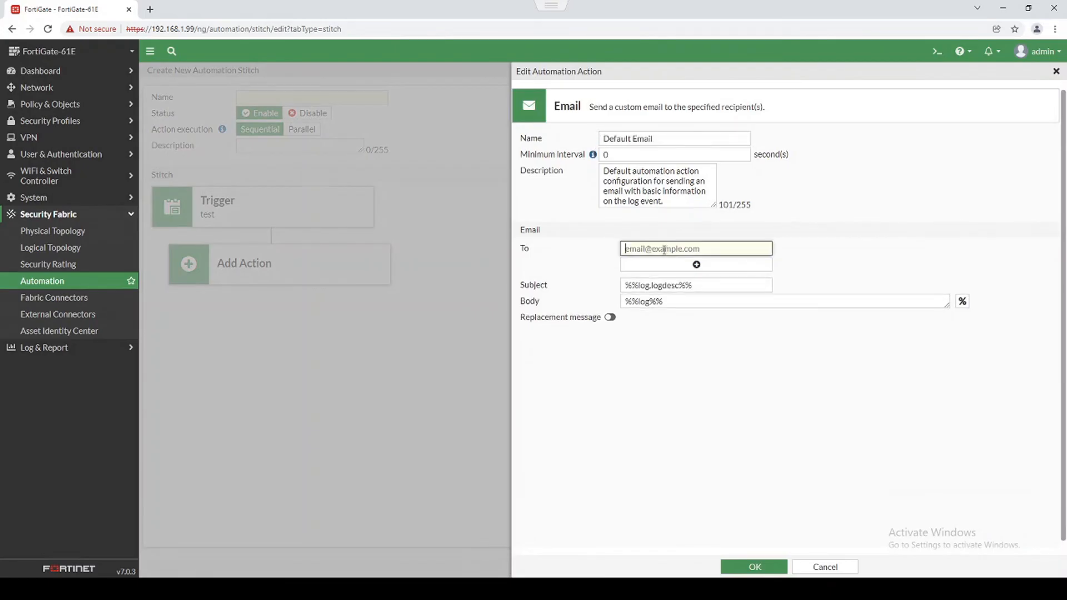
{"action": "type", "text": "ja"}
{"action": "key", "text": "BackSpace"}
{"action": "type", "text": "testing123@test.com"}
{"action": "left_click", "coordinate": [812, 564]}
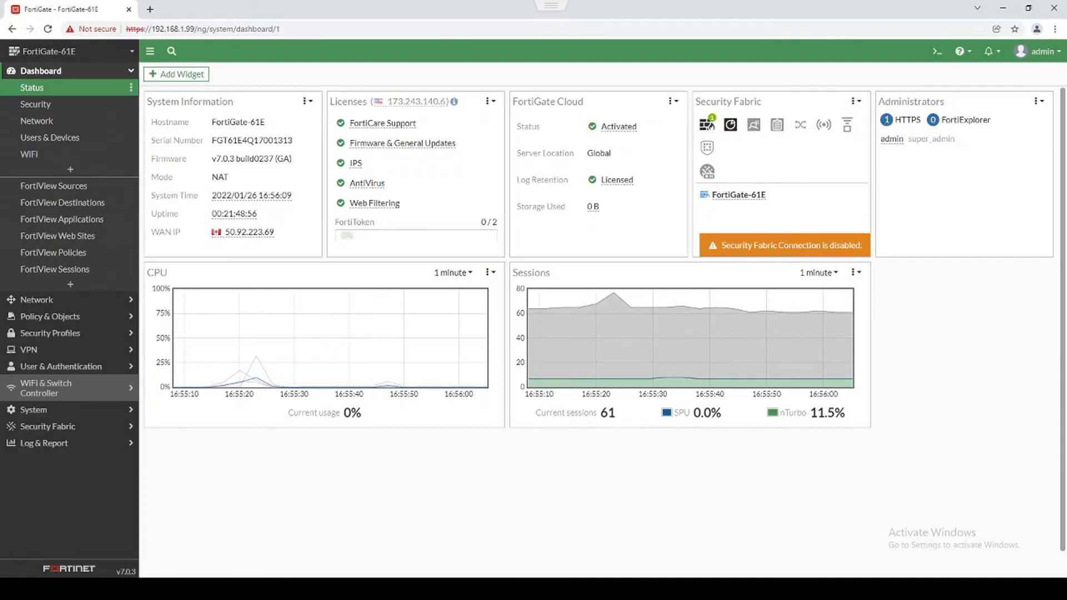
Add the Memory Usage widget to the Status dashboard.
{"action": "left_click", "coordinate": [83, 71]}
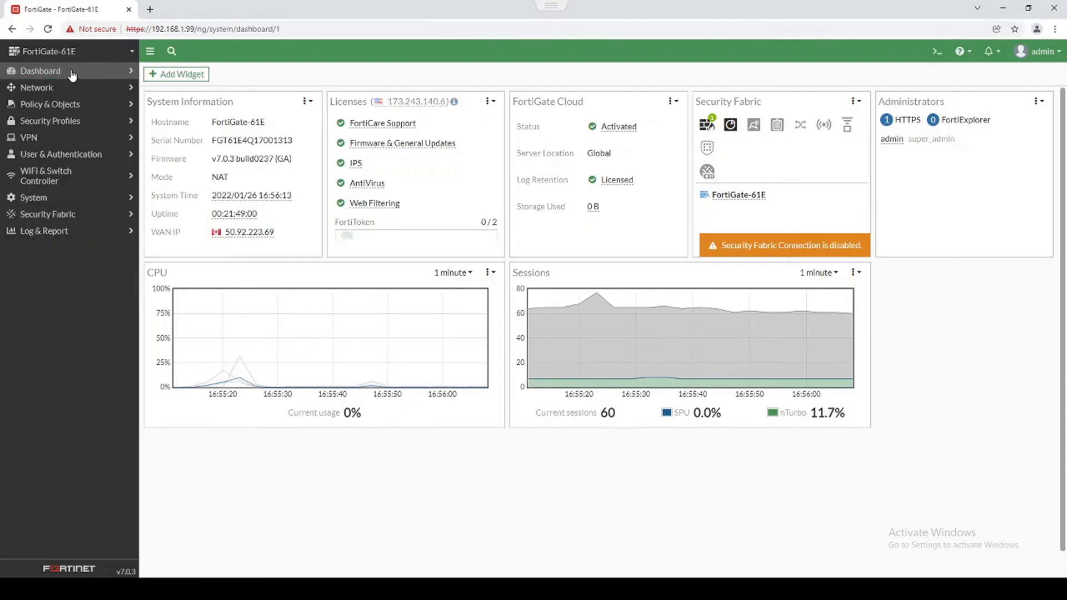
{"action": "left_click", "coordinate": [42, 72]}
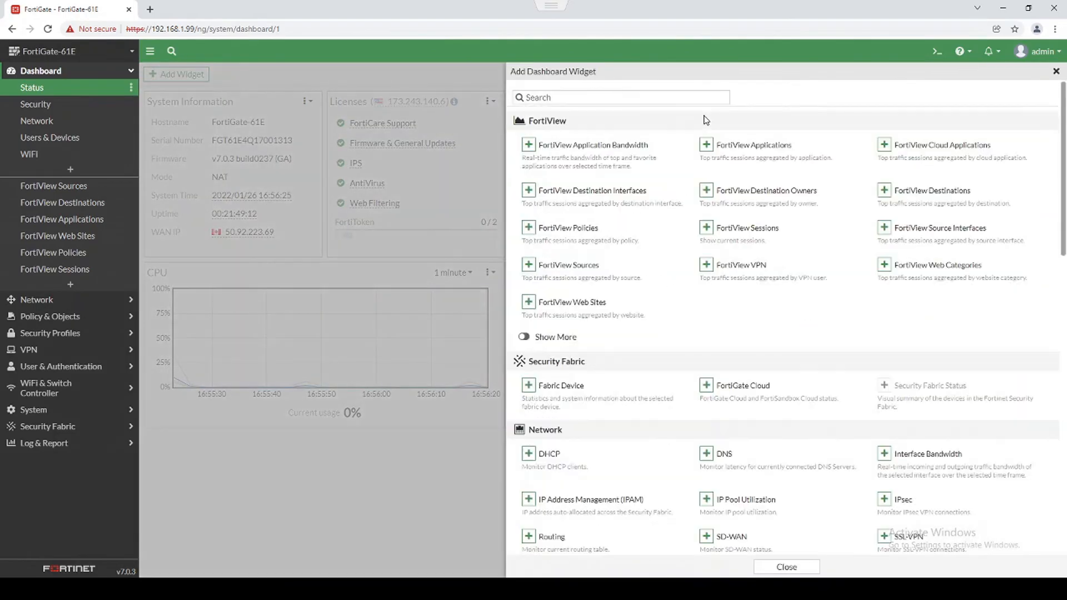
{"action": "left_click", "coordinate": [667, 99]}
{"action": "type", "text": "memo"}
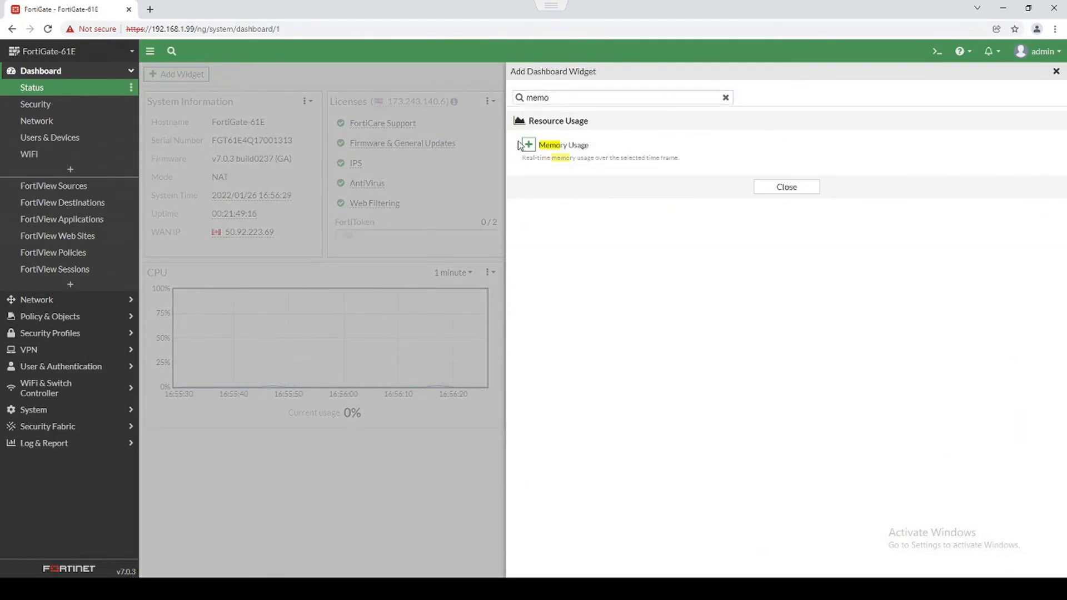
{"action": "left_click", "coordinate": [527, 145]}
{"action": "left_click", "coordinate": [767, 143]}
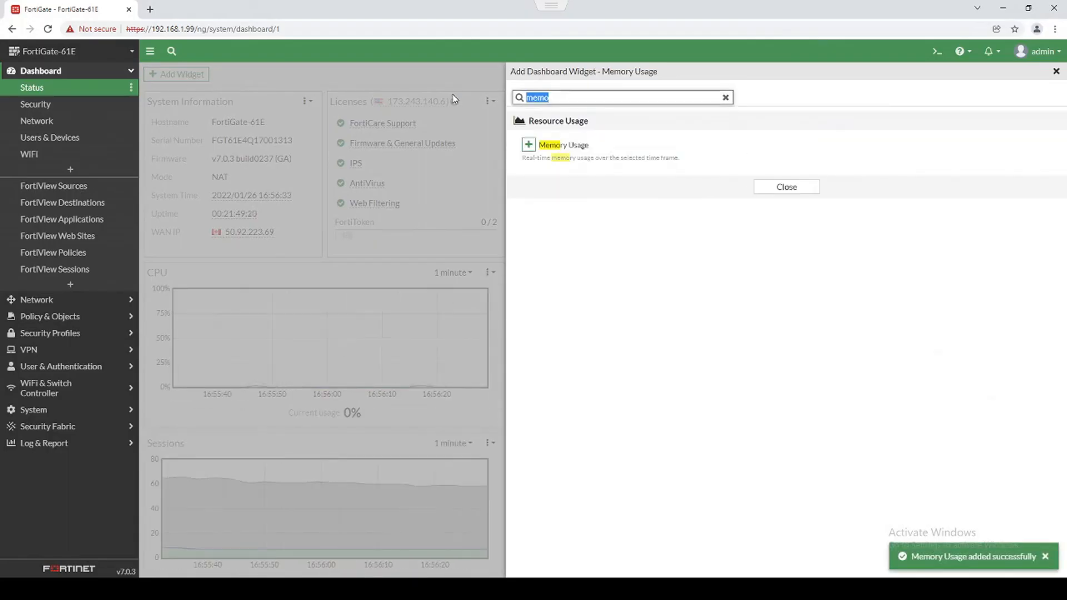
Add an Interface Bandwidth widget monitoring wan1.
{"action": "type", "text": "bandwidth"}
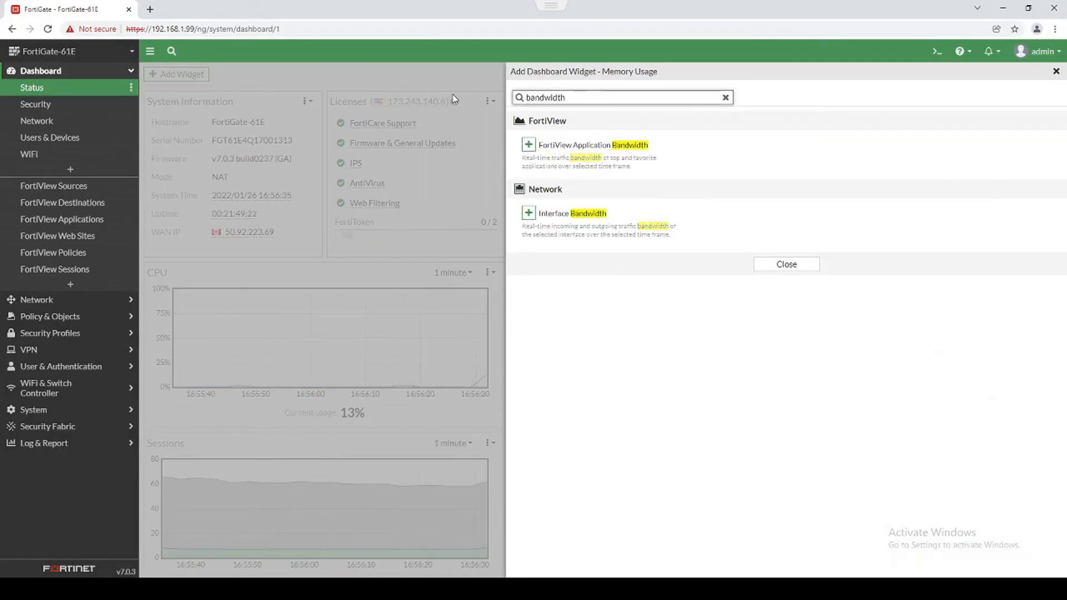
{"action": "left_click", "coordinate": [528, 214]}
{"action": "left_click", "coordinate": [646, 118]}
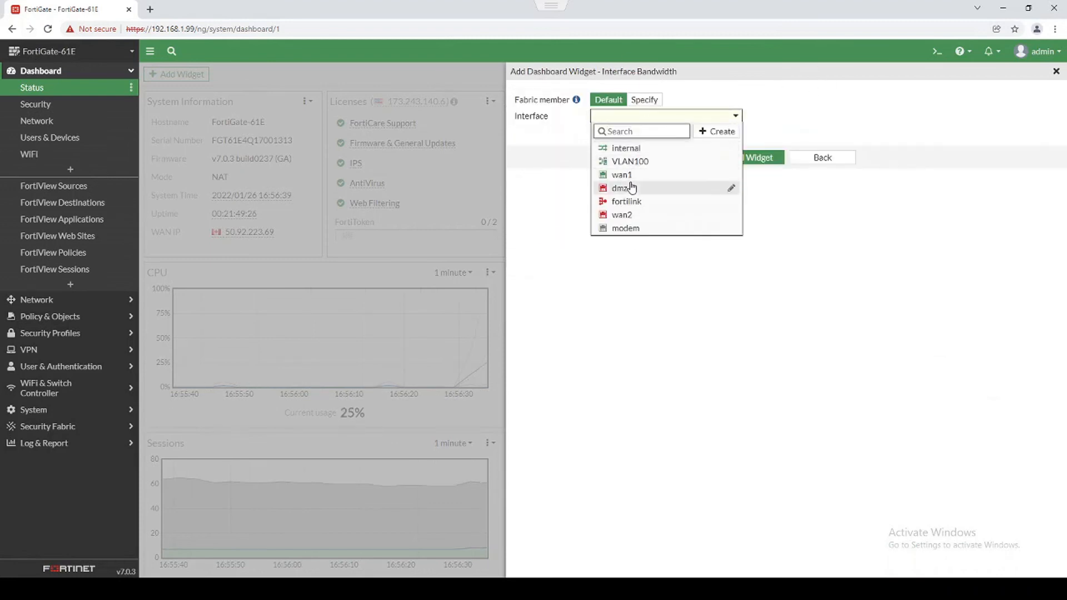
{"action": "left_click", "coordinate": [627, 175]}
{"action": "left_click", "coordinate": [735, 159]}
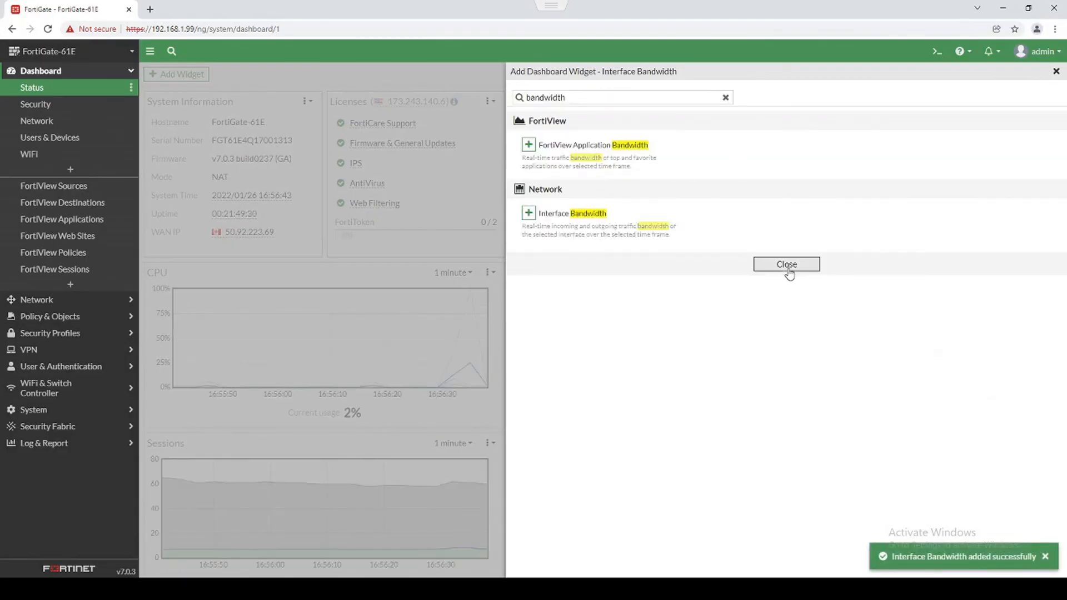
Clear the widget search and add the DHCP widget.
{"action": "double_click", "coordinate": [577, 98]}
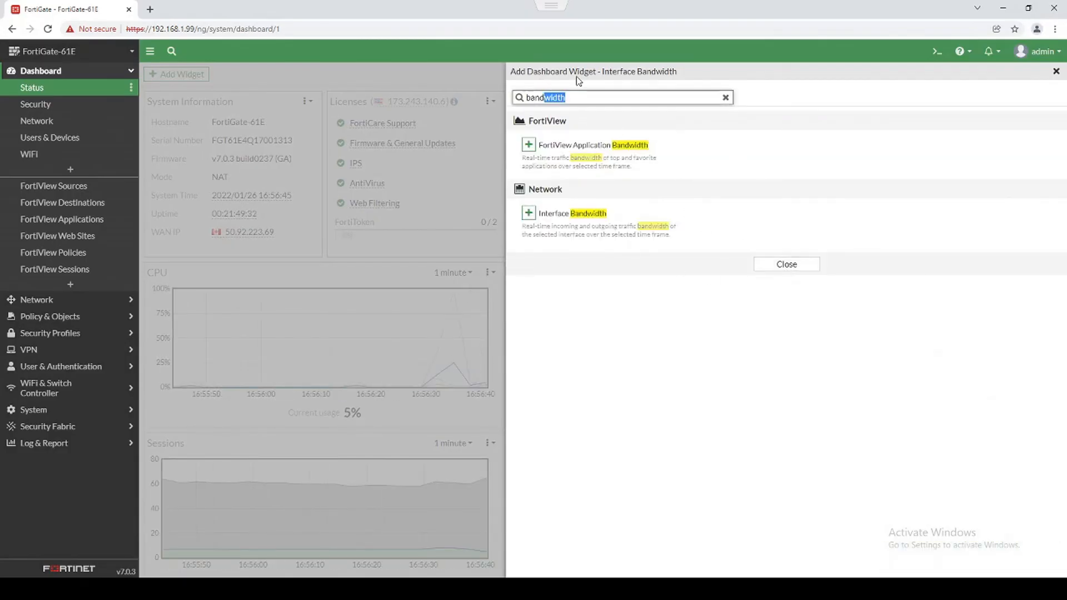
{"action": "key", "text": "BackSpace"}
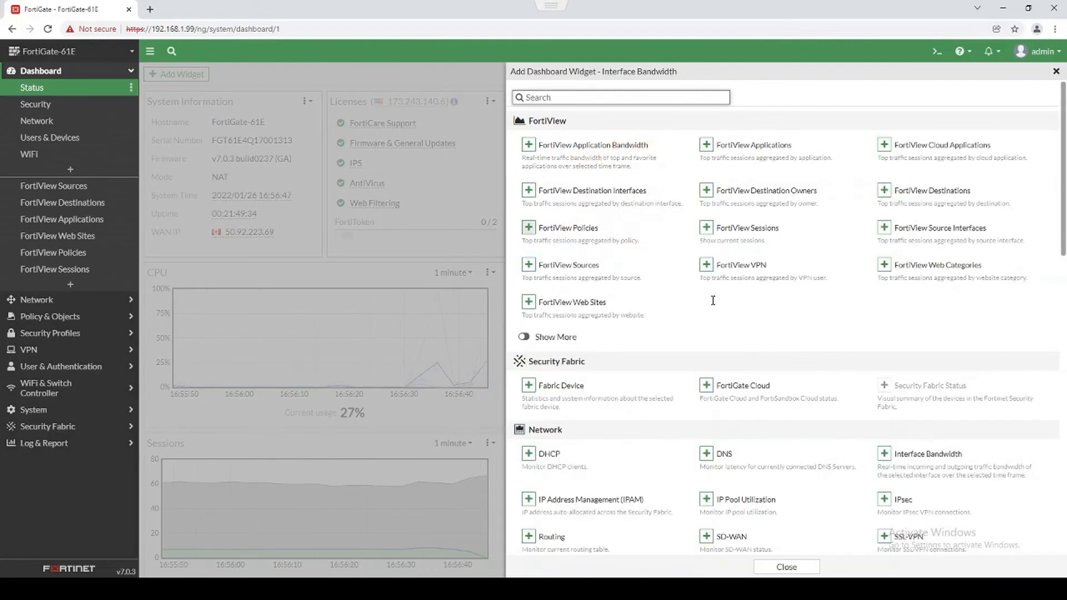
{"action": "scroll", "coordinate": [700, 303], "scroll_direction": "down", "scroll_amount": 3}
{"action": "scroll", "coordinate": [712, 308], "scroll_direction": "down", "scroll_amount": 1}
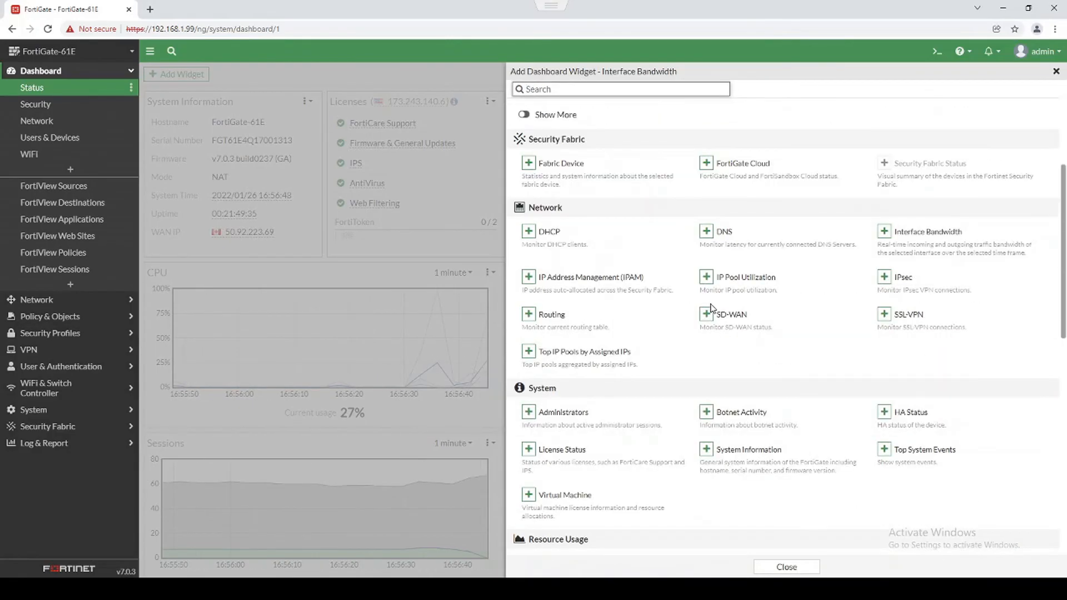
{"action": "left_click", "coordinate": [528, 232]}
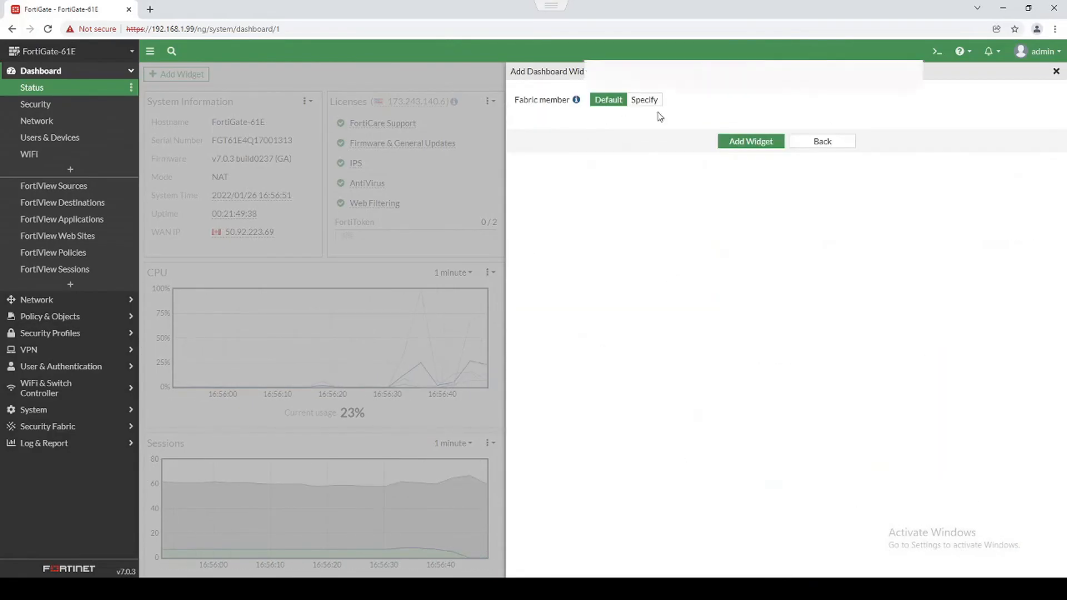
{"action": "left_click", "coordinate": [743, 144]}
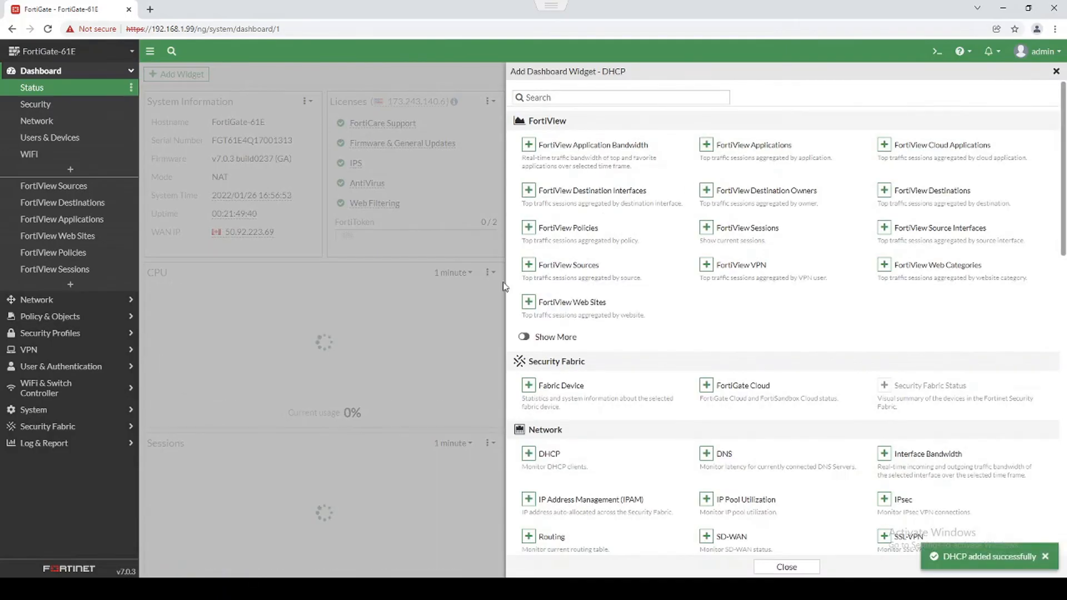
Add the DNS widget and browse the rest of the widget catalogue.
{"action": "scroll", "coordinate": [704, 354], "scroll_direction": "down", "scroll_amount": 2}
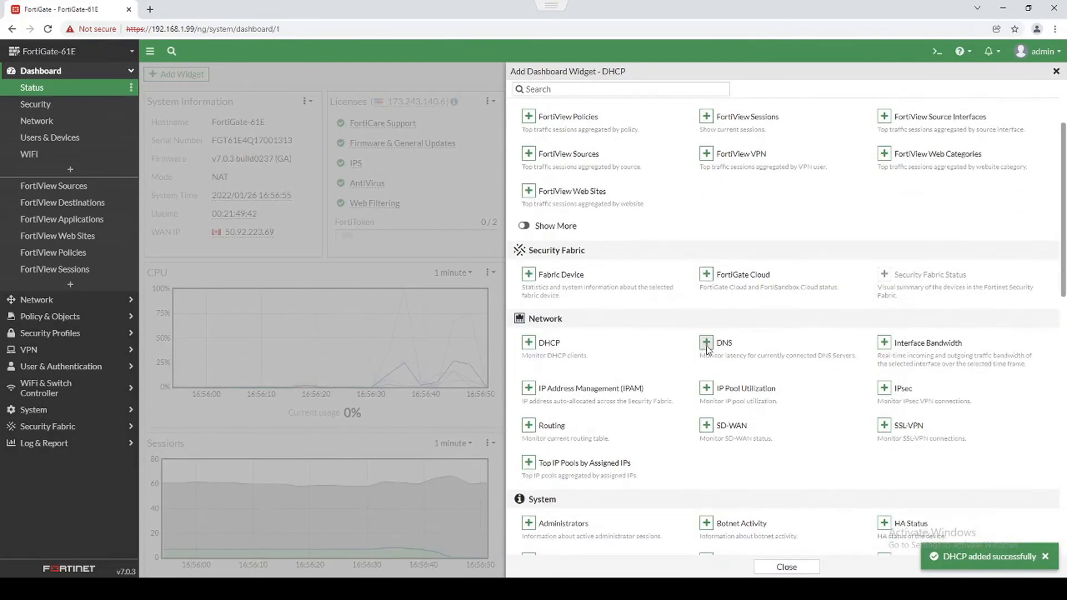
{"action": "left_click", "coordinate": [705, 342]}
{"action": "left_click", "coordinate": [739, 140]}
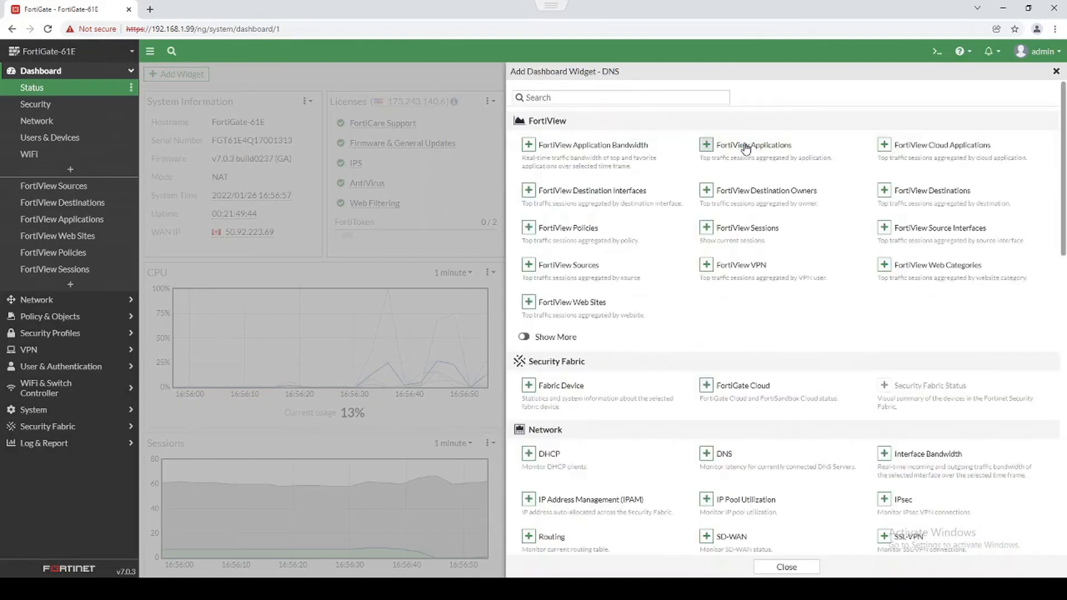
{"action": "scroll", "coordinate": [715, 257], "scroll_direction": "down", "scroll_amount": 5}
{"action": "scroll", "coordinate": [714, 258], "scroll_direction": "down", "scroll_amount": 4}
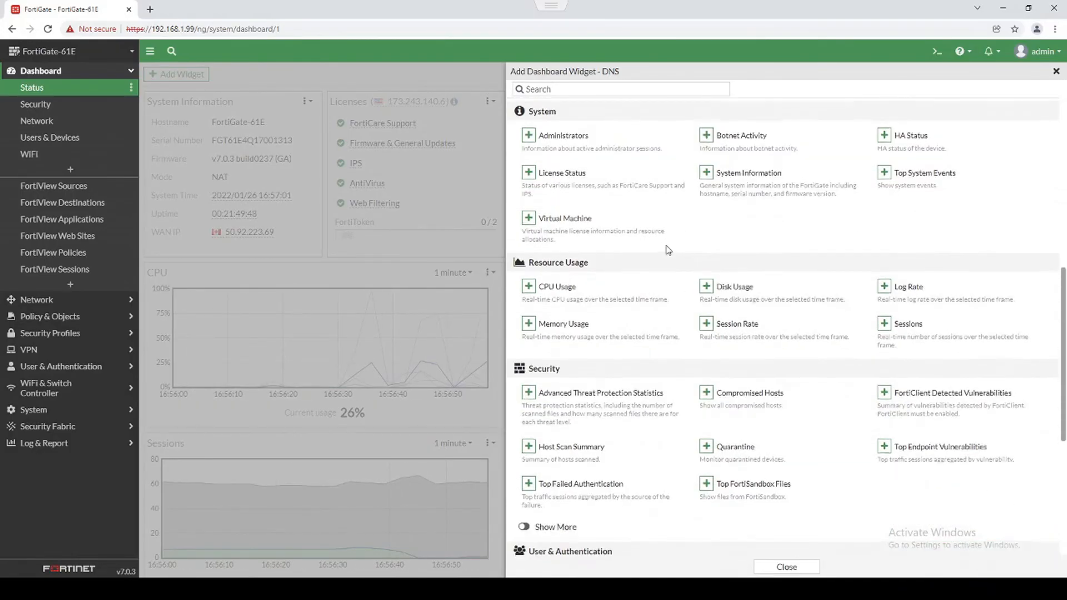
{"action": "scroll", "coordinate": [667, 244], "scroll_direction": "up", "scroll_amount": 4}
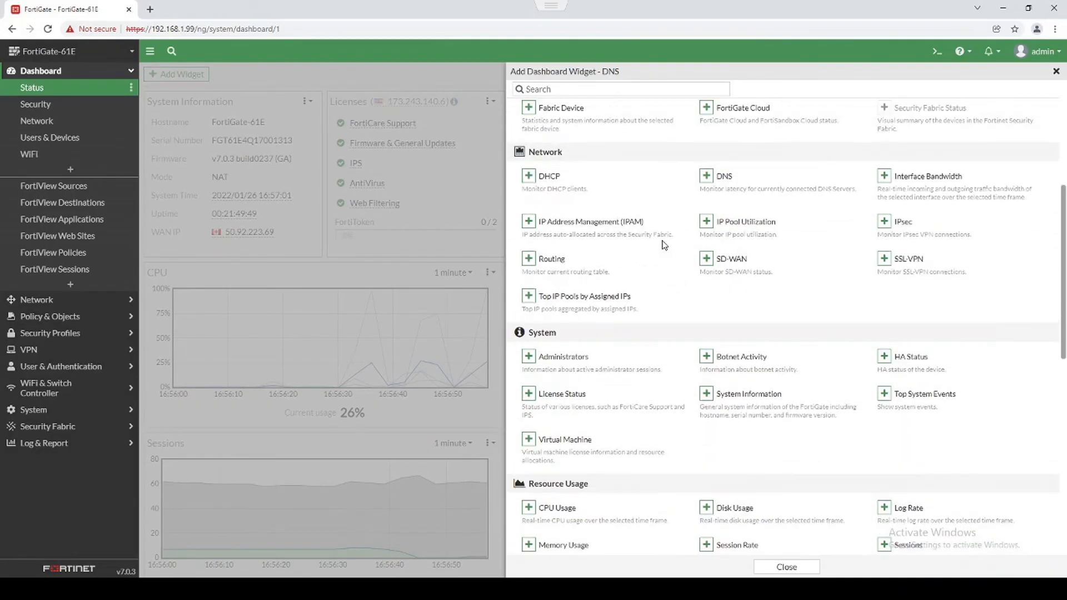
Close the widget catalogue, view the DHCP widget full screen, and return to the dashboard.
{"action": "left_click", "coordinate": [1055, 73]}
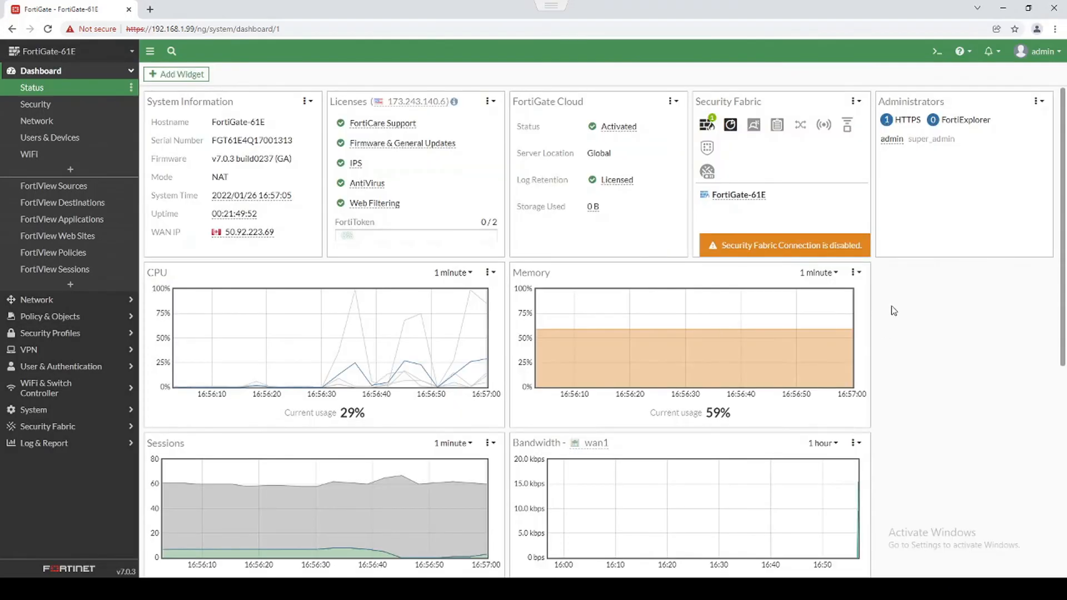
{"action": "scroll", "coordinate": [901, 317], "scroll_direction": "down", "scroll_amount": 1}
{"action": "scroll", "coordinate": [901, 317], "scroll_direction": "down", "scroll_amount": 4}
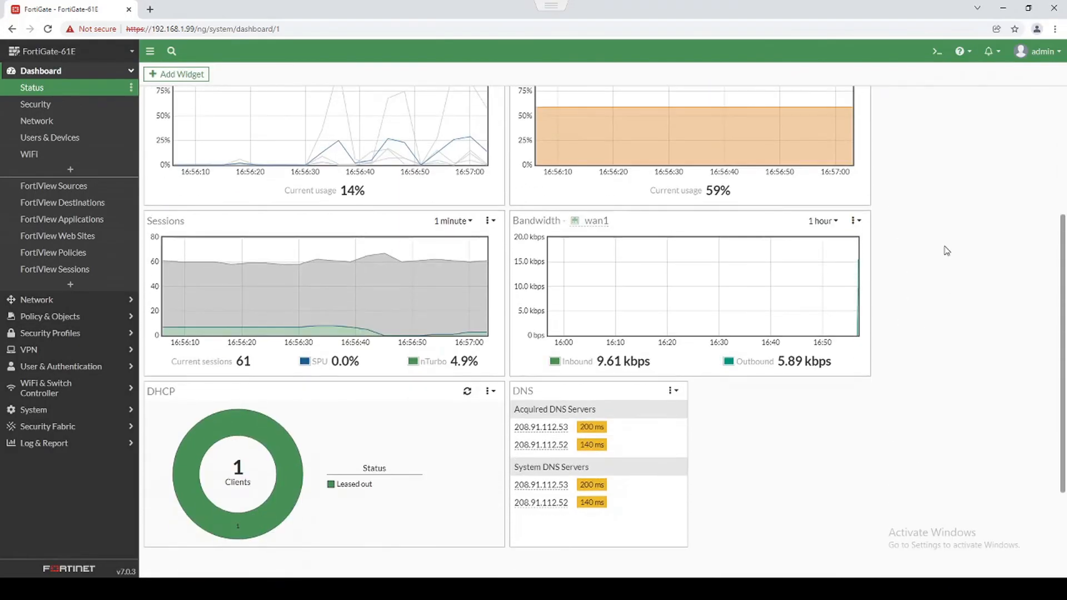
{"action": "scroll", "coordinate": [889, 277], "scroll_direction": "down", "scroll_amount": 1}
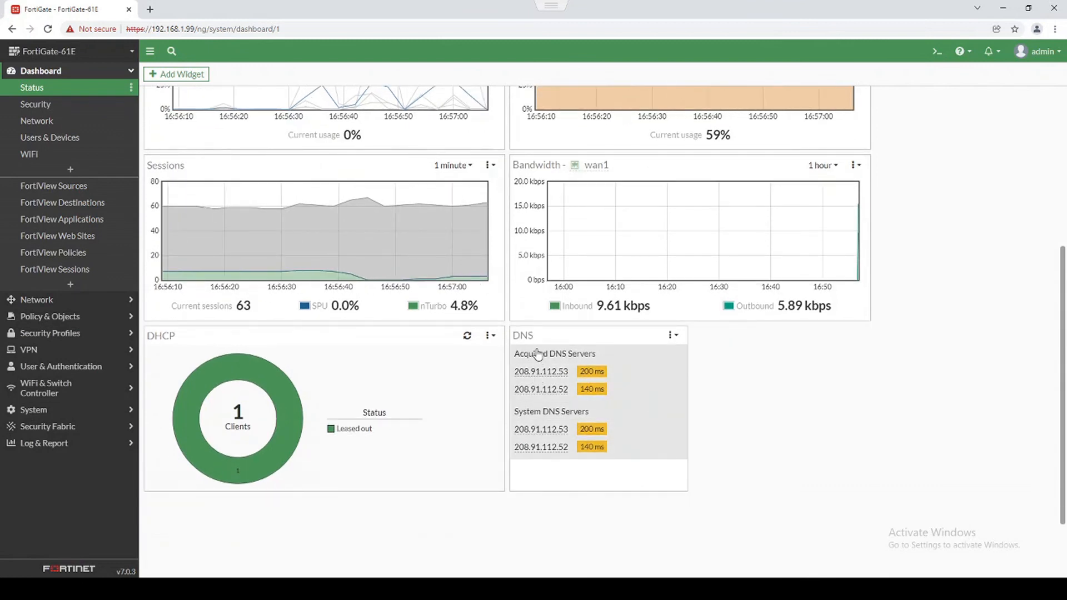
{"action": "mouse_move", "coordinate": [260, 392]}
{"action": "left_click", "coordinate": [325, 418]}
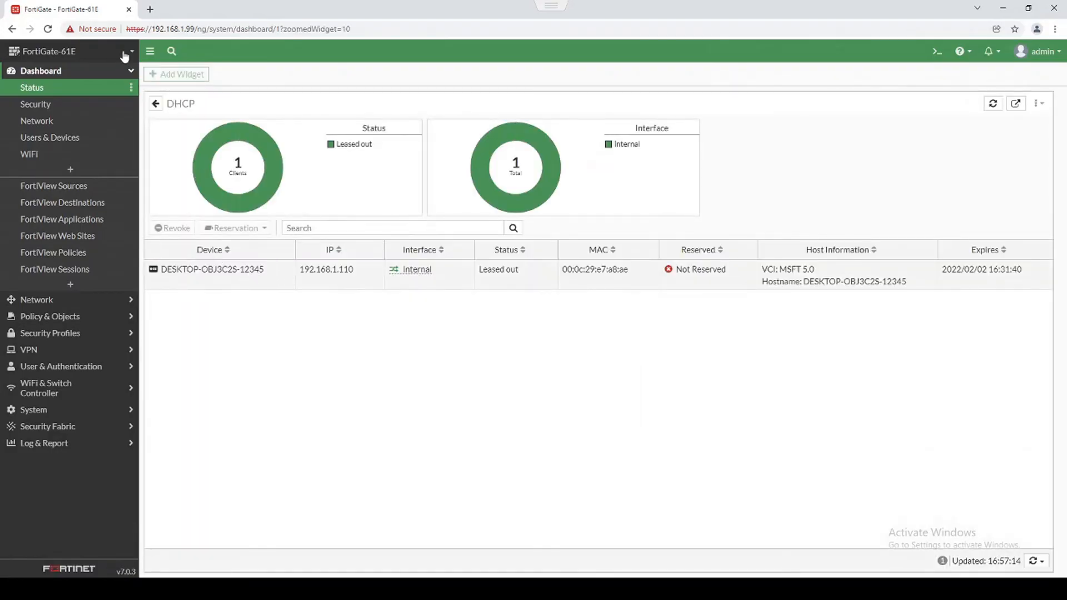
{"action": "left_click", "coordinate": [155, 104]}
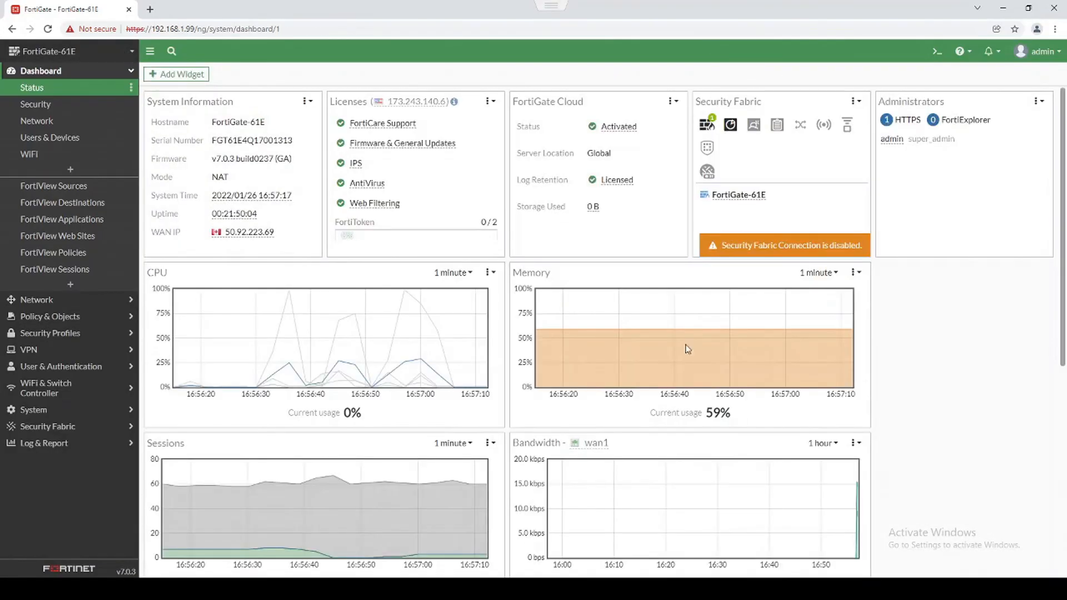
{"action": "scroll", "coordinate": [694, 338], "scroll_direction": "down", "scroll_amount": 4}
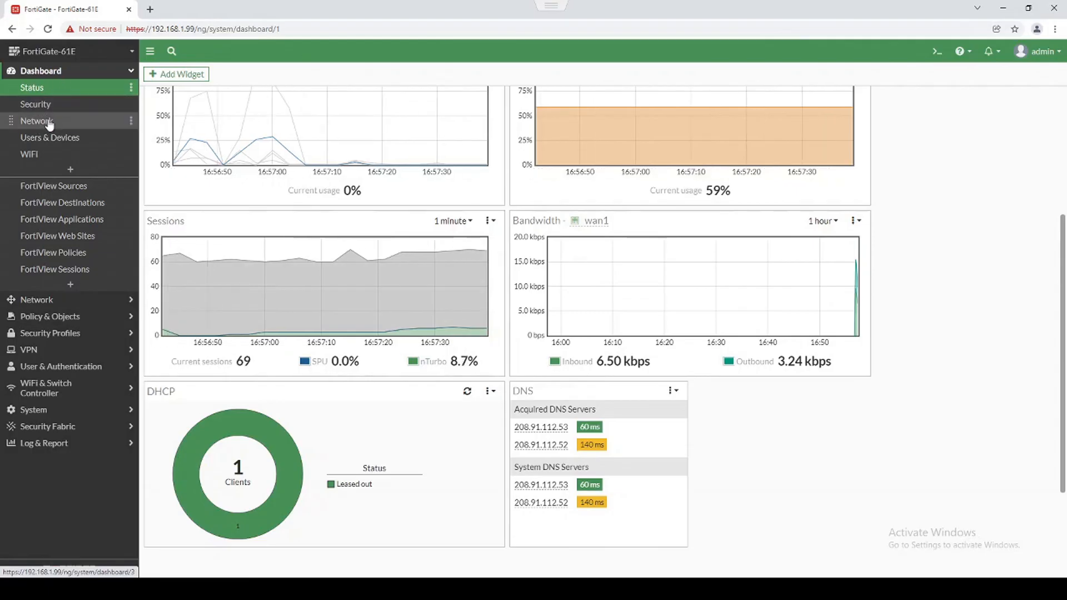
On the Network dashboard, view the Routing widget's 4 routes full screen and return.
{"action": "left_click", "coordinate": [49, 122]}
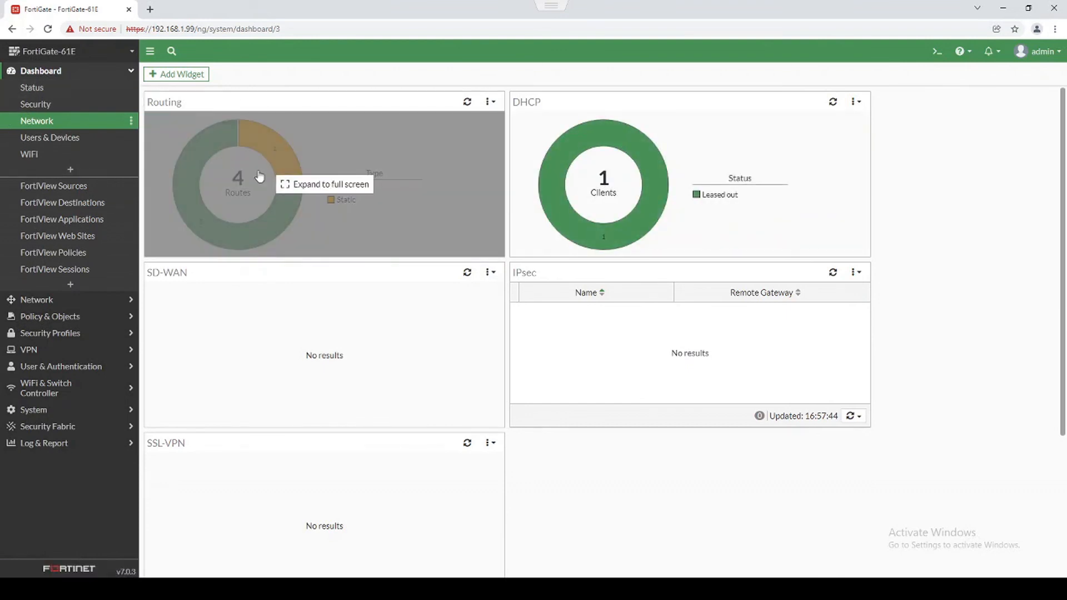
{"action": "left_click", "coordinate": [263, 169]}
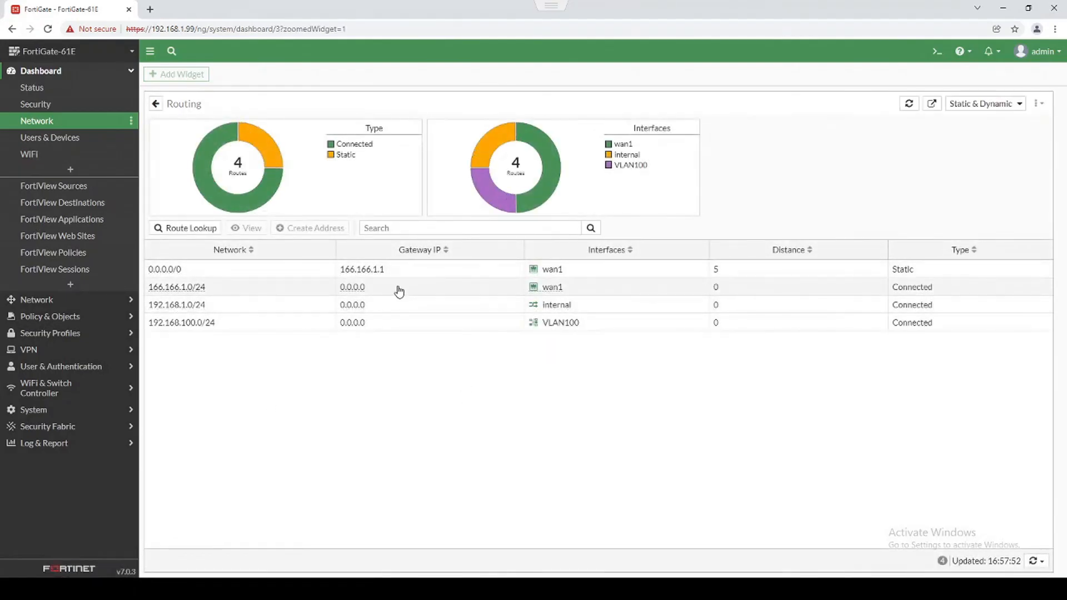
{"action": "left_click", "coordinate": [157, 106]}
{"action": "mouse_move", "coordinate": [331, 360]}
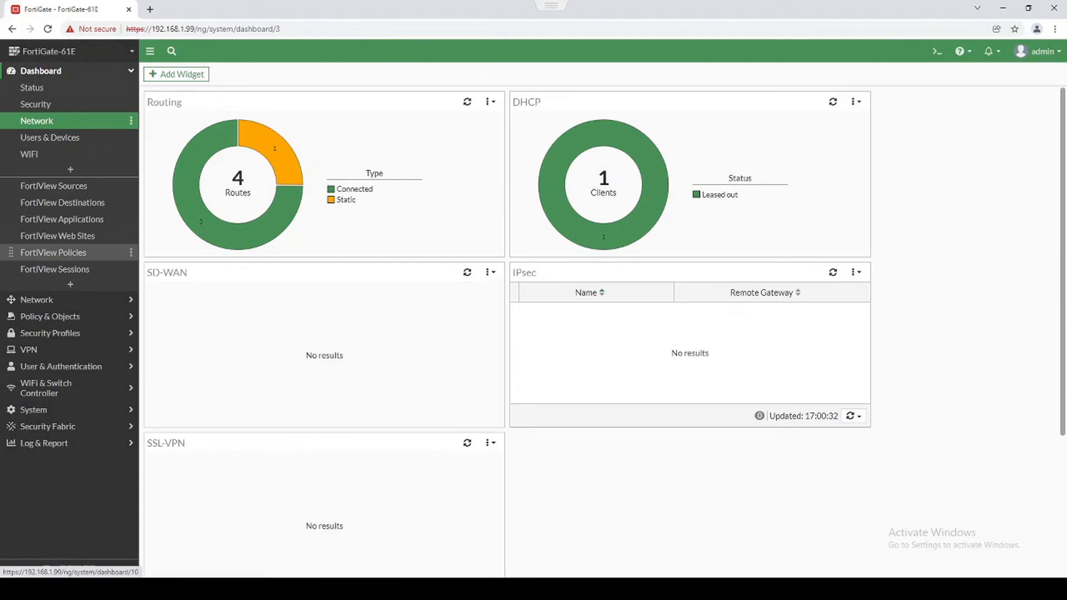
Inspect Forward Traffic log details, including the 140.174.22.73 entry, then view the empty AntiVirus log.
{"action": "left_click", "coordinate": [40, 443]}
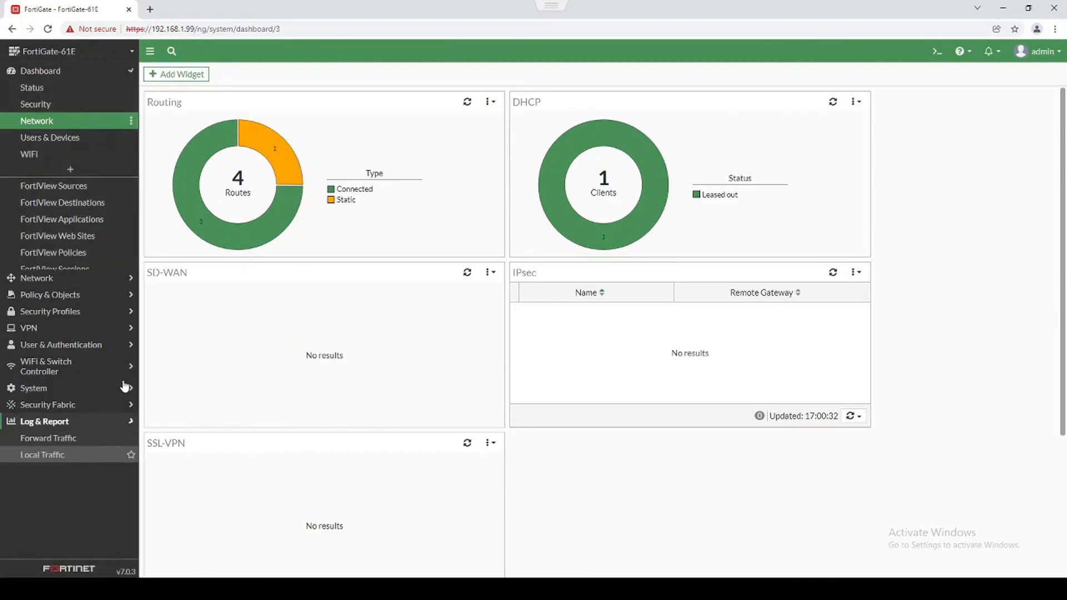
{"action": "left_click", "coordinate": [48, 258]}
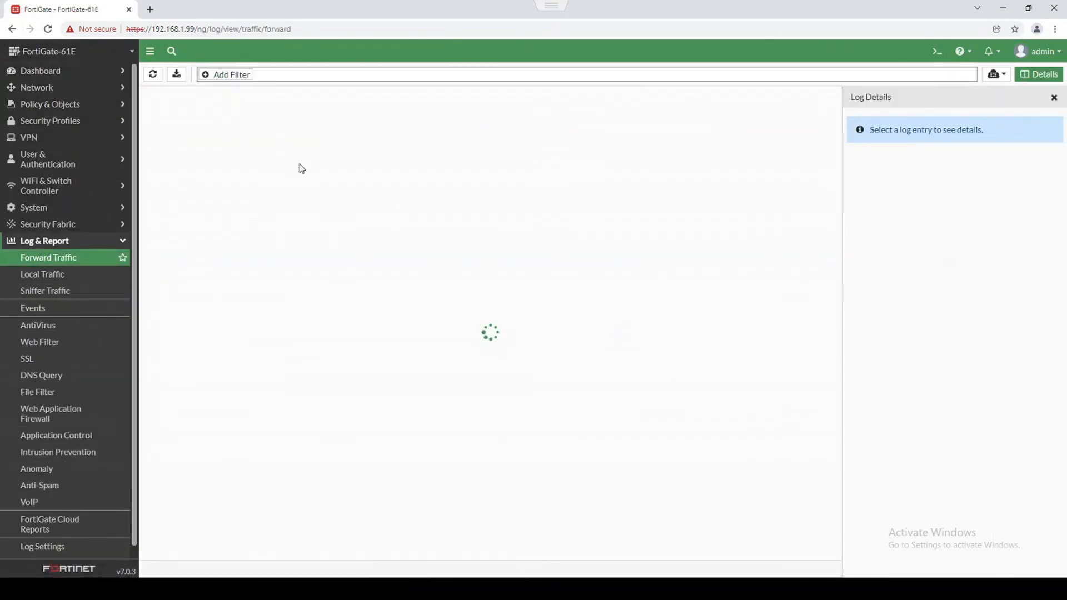
{"action": "left_click", "coordinate": [333, 117]}
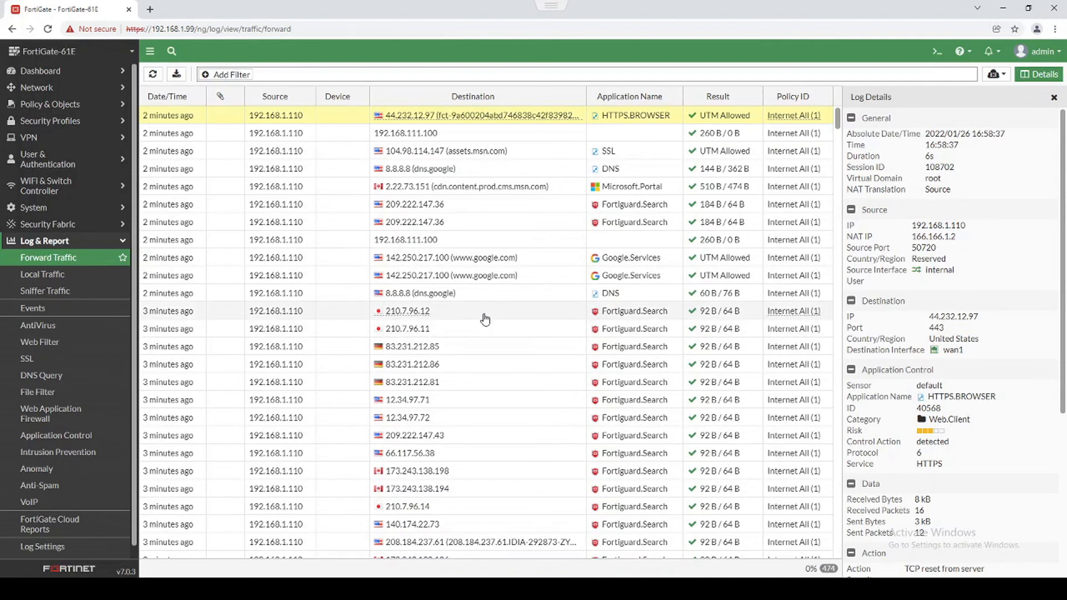
{"action": "scroll", "coordinate": [487, 317], "scroll_direction": "down", "scroll_amount": 4}
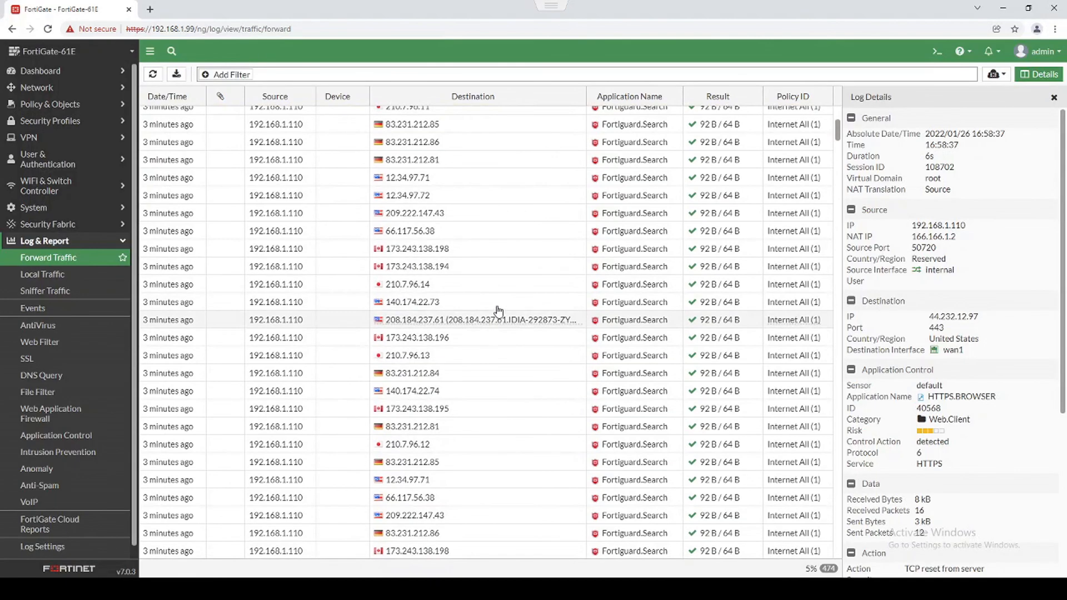
{"action": "left_click", "coordinate": [503, 303]}
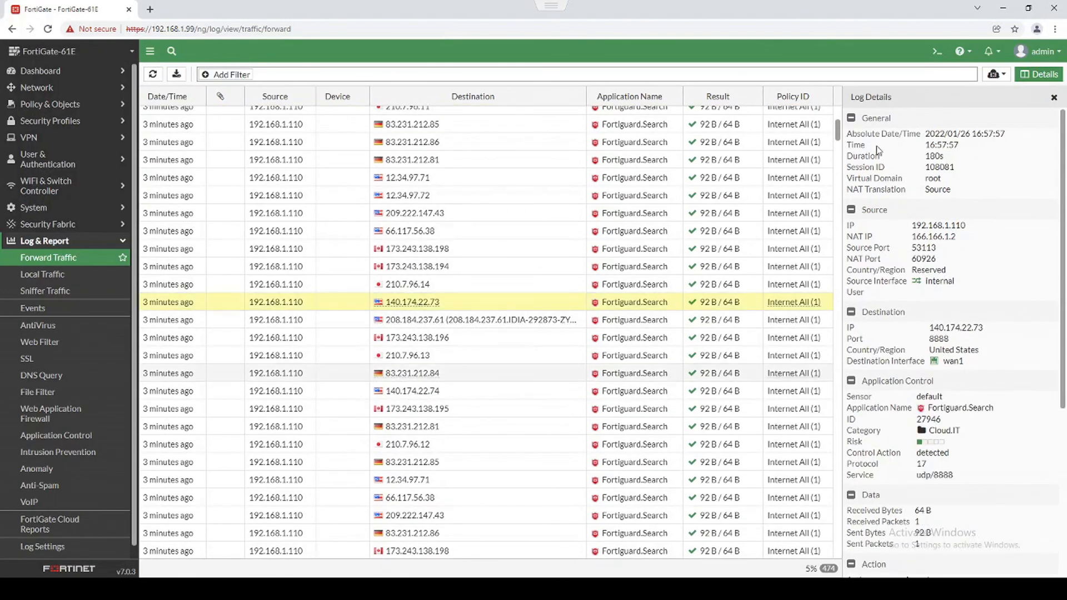
{"action": "scroll", "coordinate": [914, 393], "scroll_direction": "down", "scroll_amount": 3}
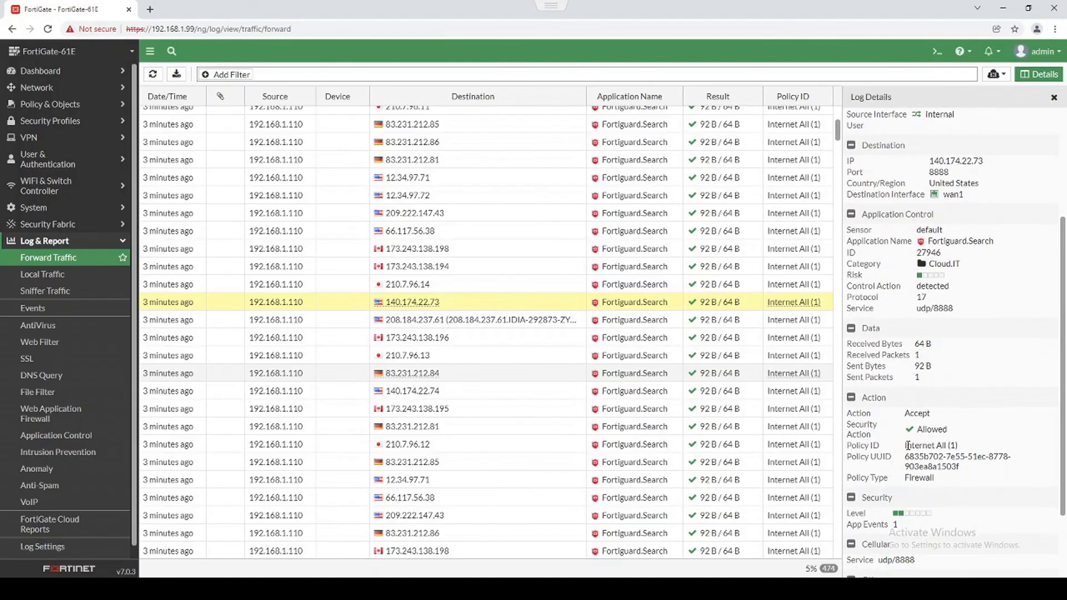
{"action": "left_click", "coordinate": [56, 326]}
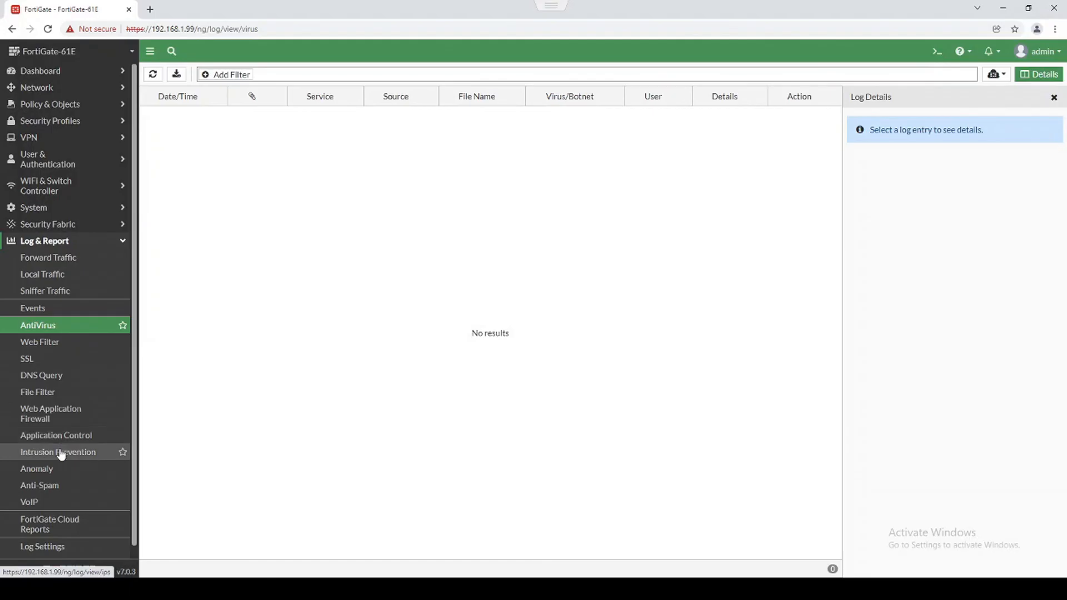
Show the Events log overview with System, Router, VPN, SD-WAN and User event tiles.
{"action": "left_click", "coordinate": [36, 309]}
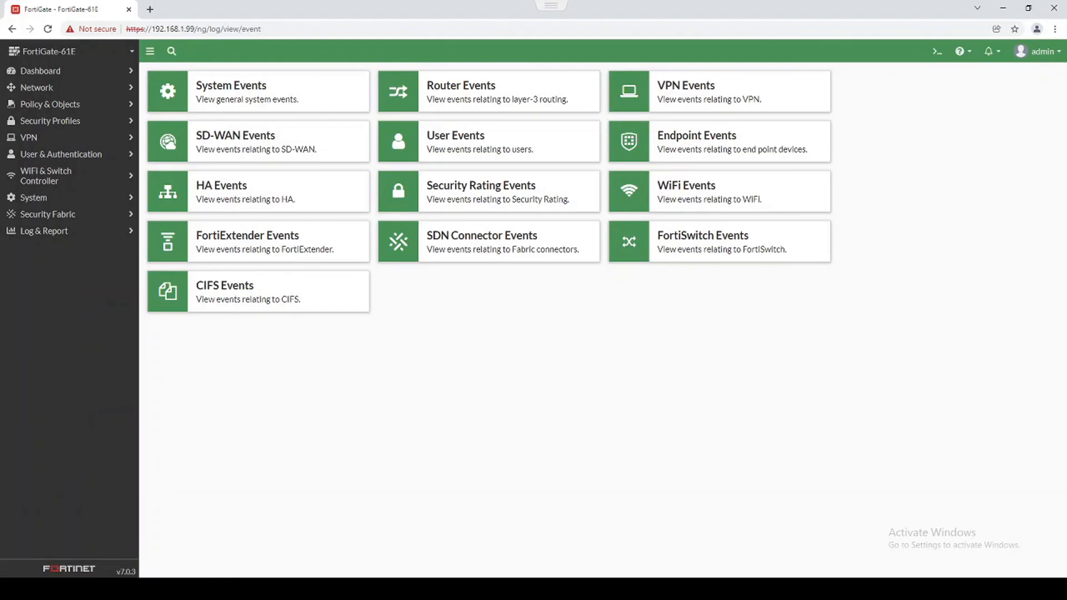
In the CLI Console, start typing a diag sniffer packet command, trying the any and wan1 interfaces.
{"action": "left_click", "coordinate": [935, 54]}
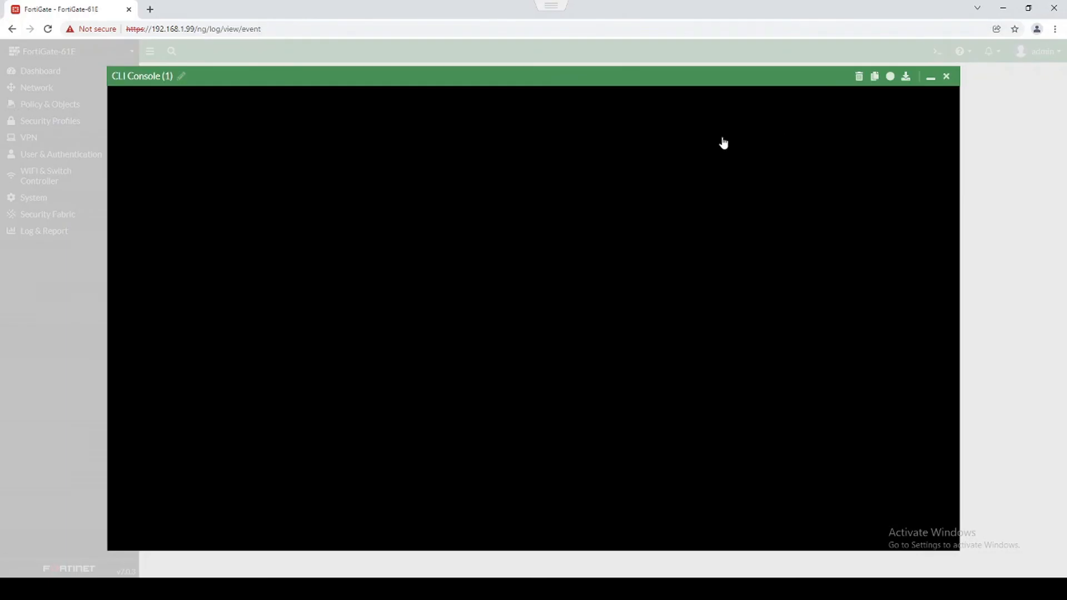
{"action": "type", "text": "d"}
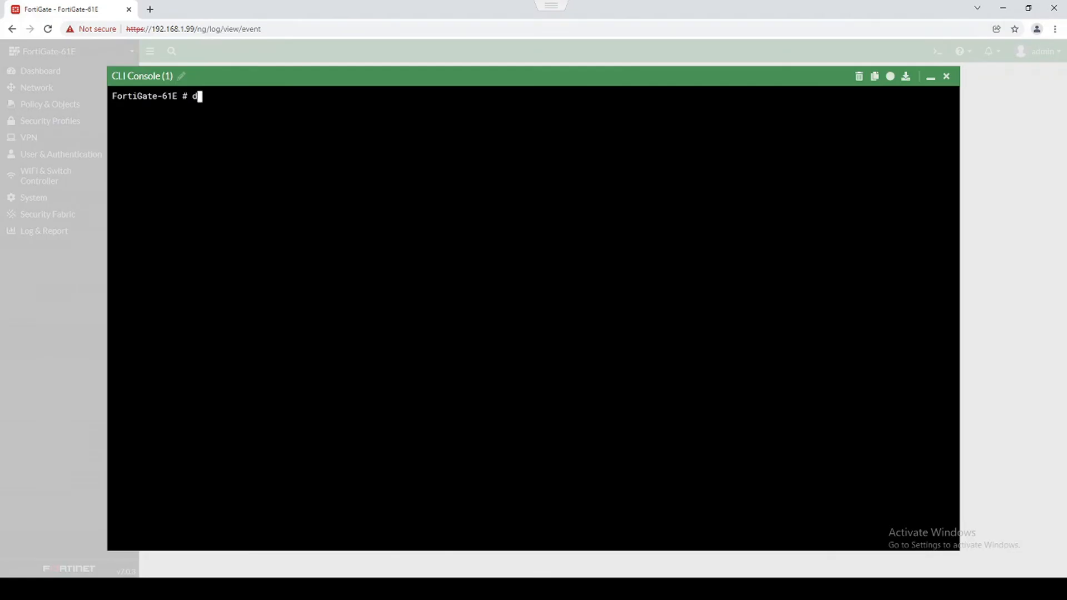
{"action": "type", "text": "iag sniffer packet any \""}
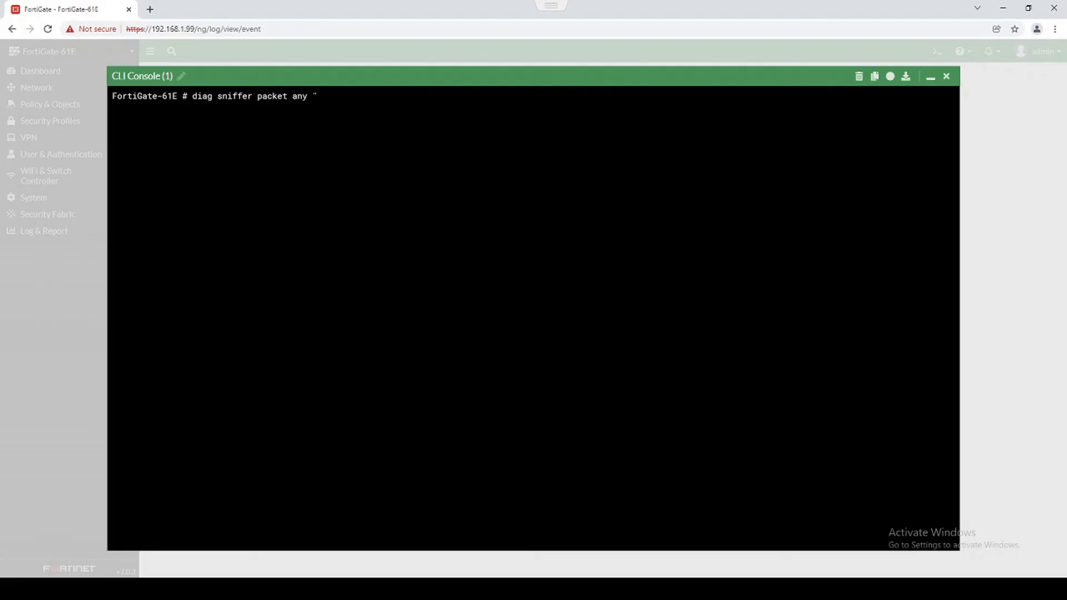
{"action": "key", "text": "Left"}
{"action": "key", "text": "Left"}
{"action": "key", "text": "BackSpace"}
{"action": "key", "text": "BackSpace"}
{"action": "key", "text": "BackSpace"}
{"action": "type", "text": "any"}
{"action": "key", "text": "BackSpace"}
{"action": "key", "text": "BackSpace"}
{"action": "key", "text": "BackSpace"}
{"action": "type", "text": "wan1"}
Run diag sniffer packet any "host 4.2.2.2" 4 0 1, then centre the Command Prompt window in front.
{"action": "key", "text": "BackSpace"}
{"action": "key", "text": "BackSpace"}
{"action": "key", "text": "BackSpace"}
{"action": "key", "text": "BackSpace"}
{"action": "type", "text": "any \"host 4.2.2.2\" 4 0 1"}
{"action": "key", "text": "Return"}
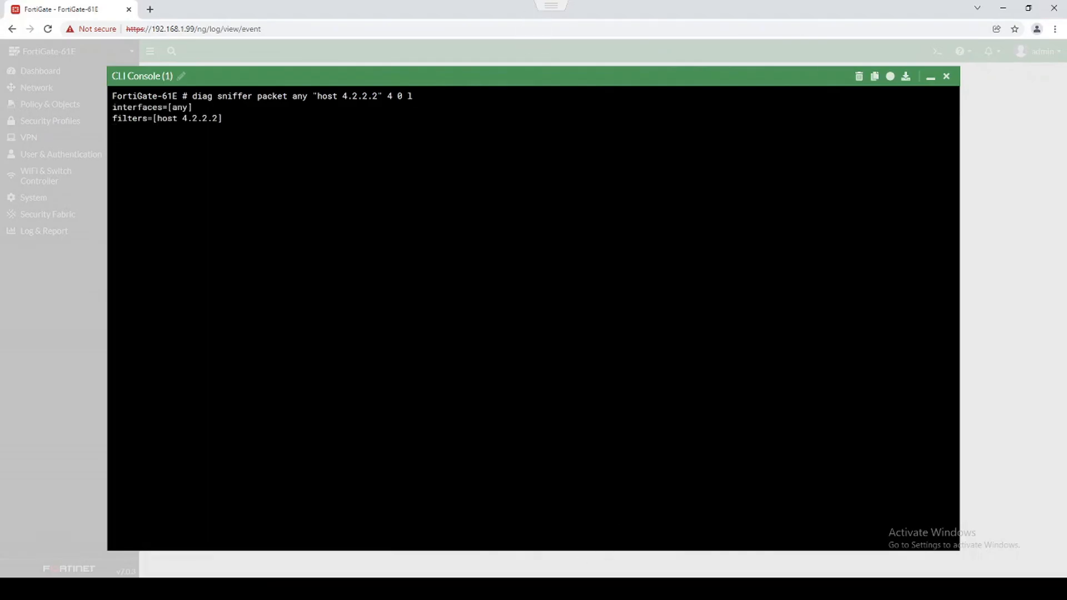
{"action": "key", "text": "alt+Tab"}
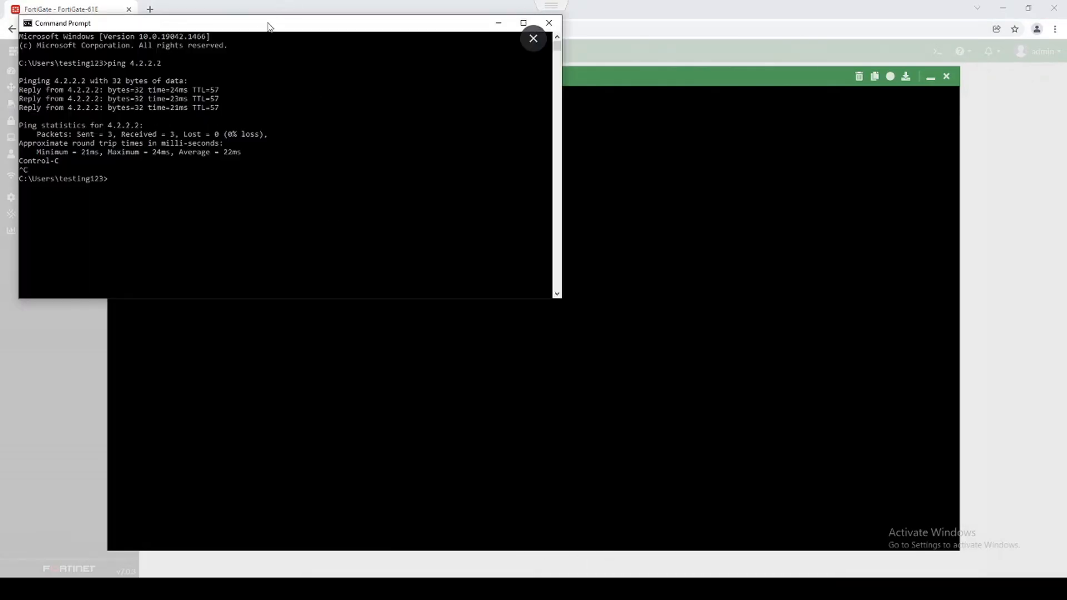
{"action": "left_click_drag", "start_coordinate": [269, 24], "coordinate": [456, 230]}
Send a single ping to 4.2.2.2 from Command Prompt with ping 4.2.2.2 -n 1.
{"action": "left_click", "coordinate": [467, 295]}
{"action": "type", "text": "ping 4.2.2.2 -n 1"}
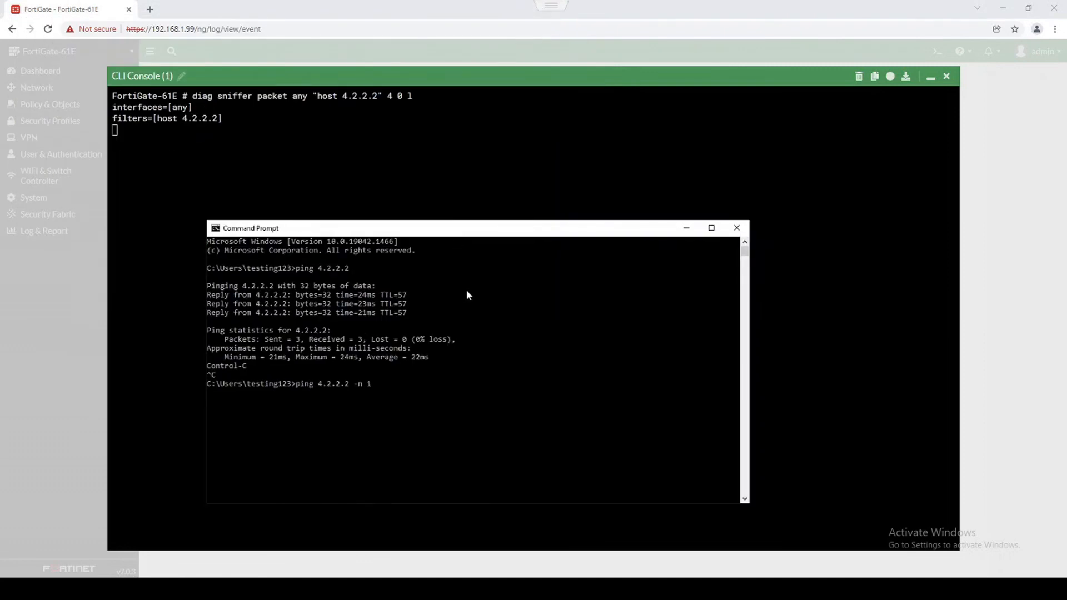
{"action": "key", "text": "Return"}
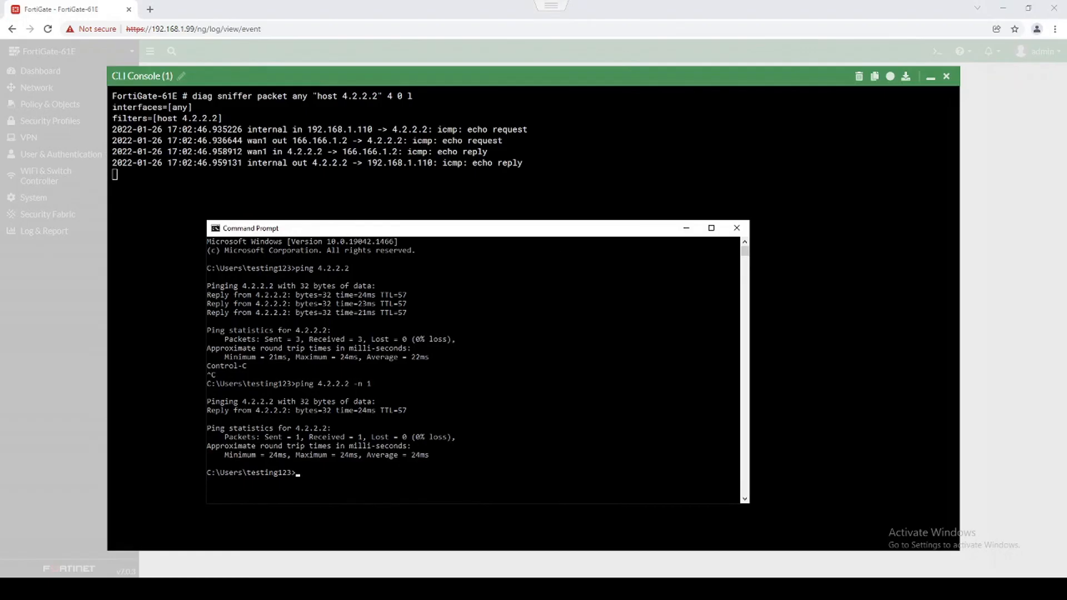
In the CLI console, highlight the internal-in, wan1-out, wan1-in and internal-out sniffer lines.
{"action": "key", "text": "alt+Tab"}
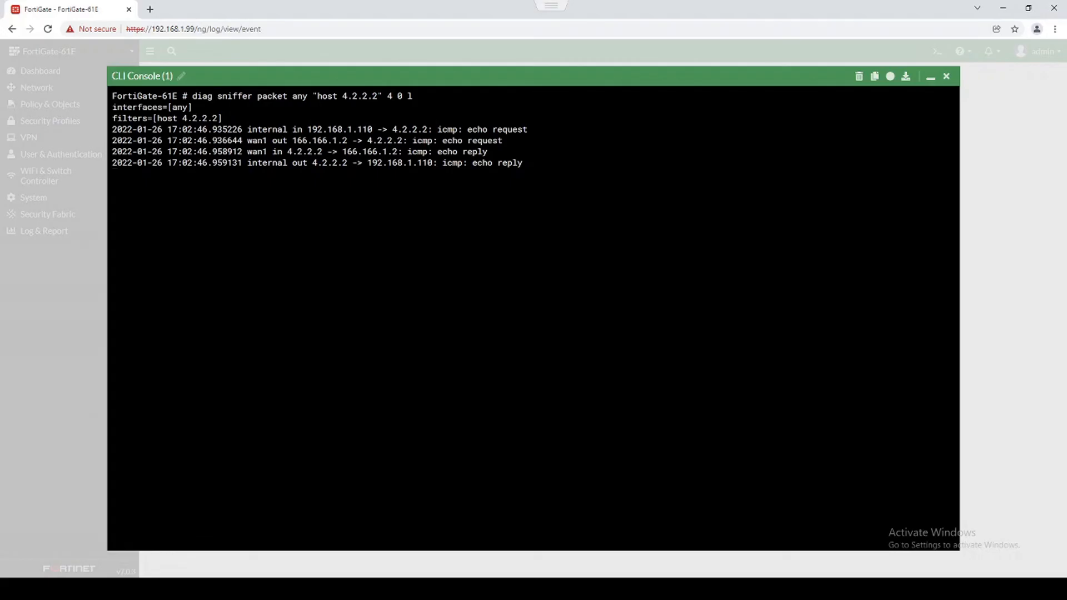
{"action": "left_click_drag", "start_coordinate": [173, 128], "coordinate": [525, 129]}
{"action": "left_click_drag", "start_coordinate": [242, 140], "coordinate": [511, 140]}
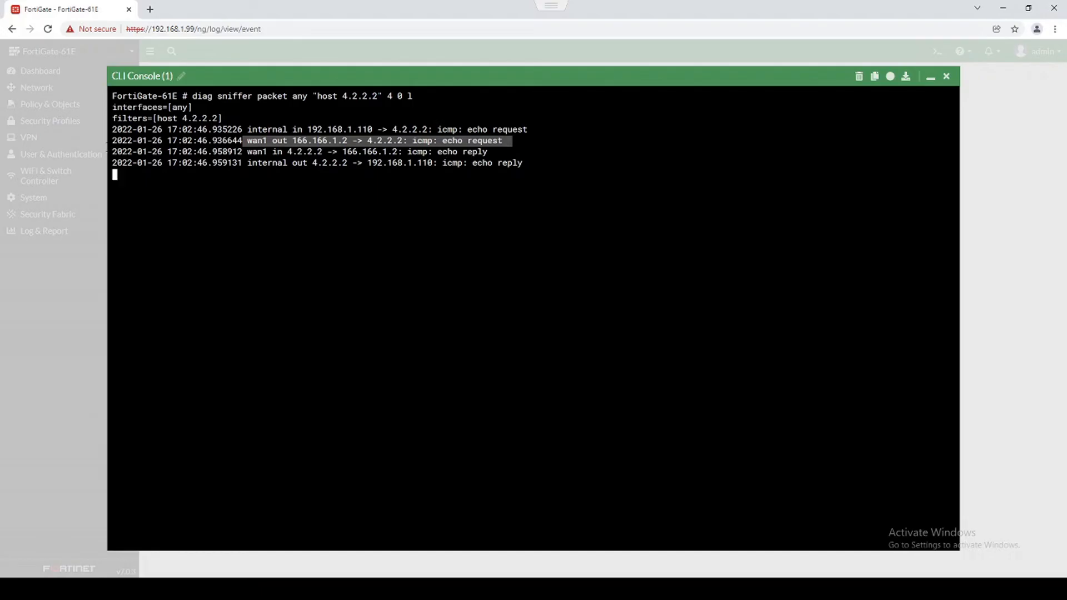
{"action": "left_click_drag", "start_coordinate": [242, 151], "coordinate": [479, 152]}
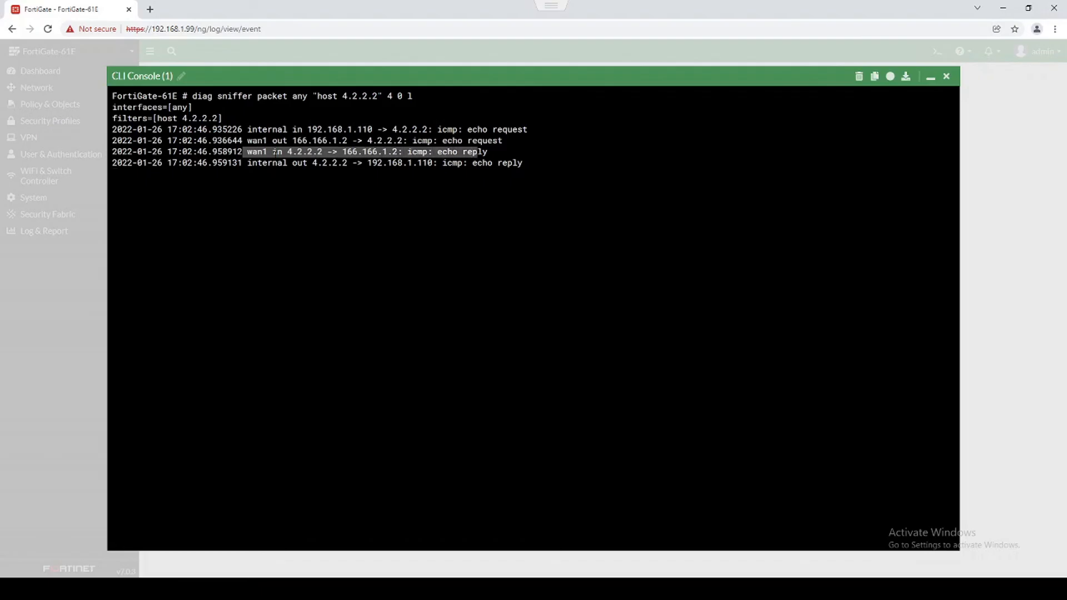
{"action": "left_click_drag", "start_coordinate": [242, 162], "coordinate": [524, 163]}
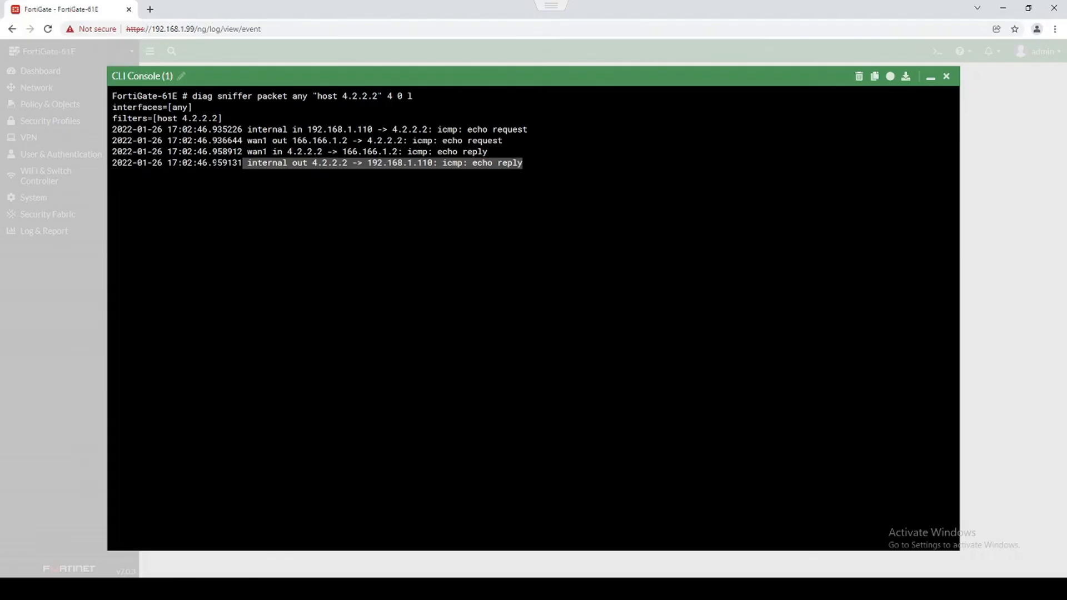
{"action": "left_click", "coordinate": [300, 192]}
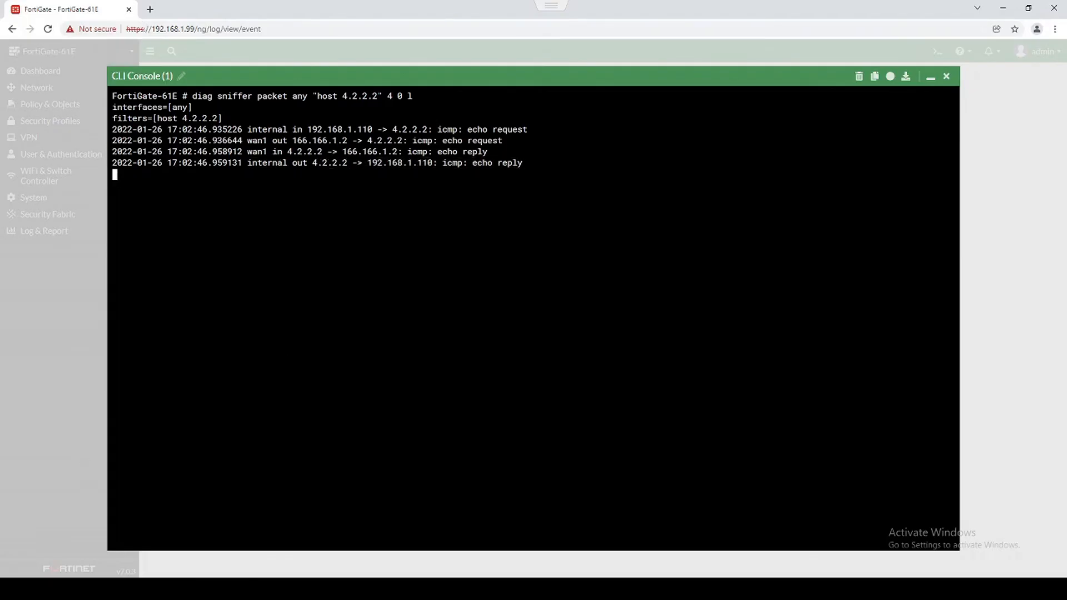
Highlight the sniffer command's parts: diag sniffer packet any, the host 4.2.2.2 filter, and 4 0 1.
{"action": "left_click_drag", "start_coordinate": [193, 96], "coordinate": [307, 96]}
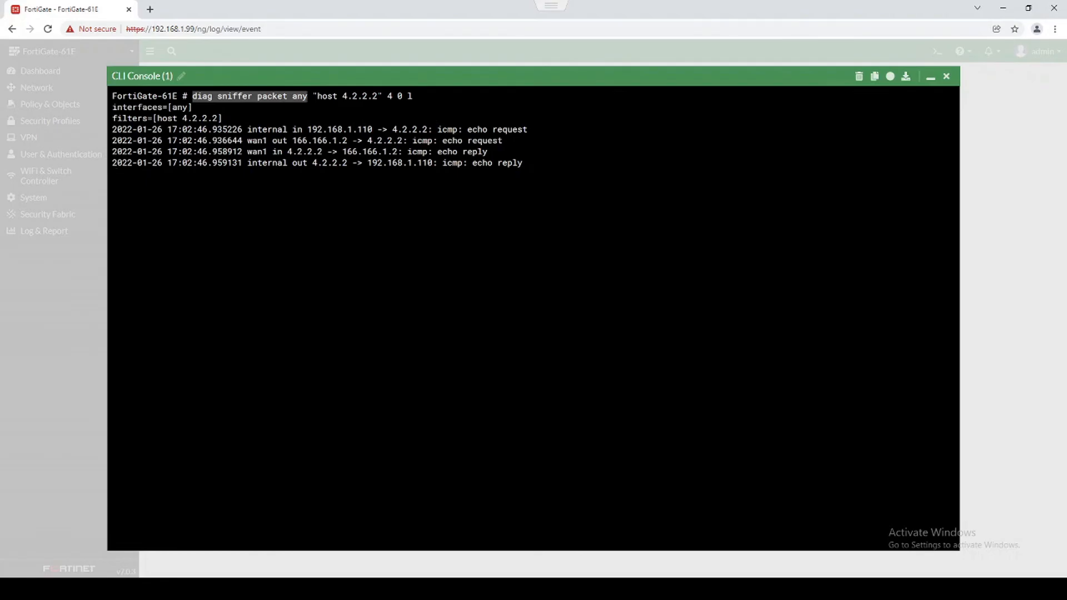
{"action": "left_click_drag", "start_coordinate": [387, 96], "coordinate": [413, 96]}
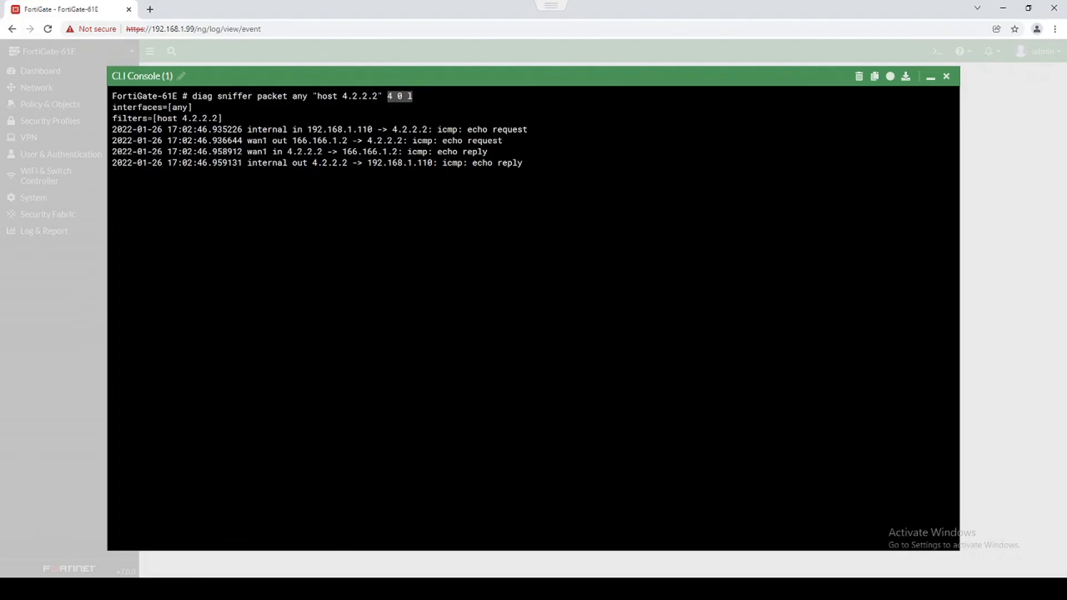
{"action": "left_click_drag", "start_coordinate": [307, 129], "coordinate": [388, 96]}
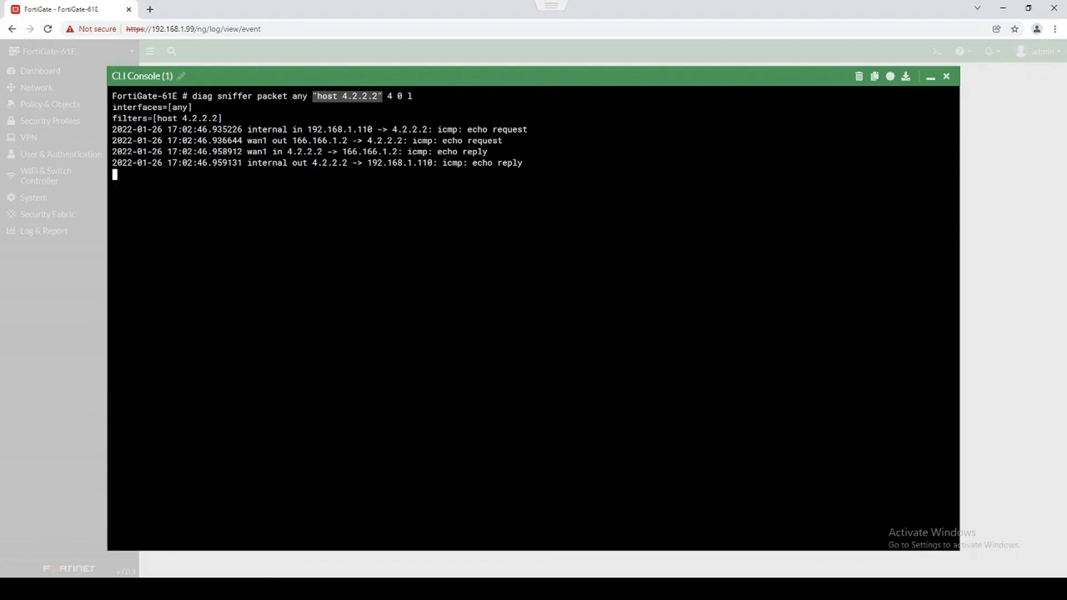
{"action": "left_click", "coordinate": [388, 96]}
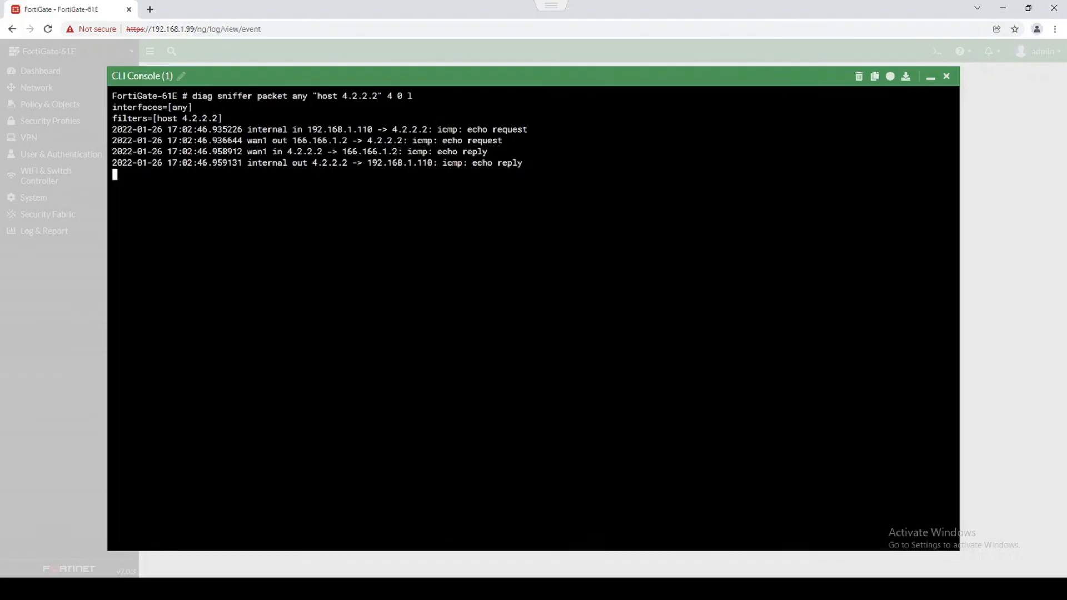
Stop the sniffer, clear the console to a fresh prompt, and close the CLI console.
{"action": "key", "text": "ctrl+c"}
{"action": "key", "text": "ctrl+l"}
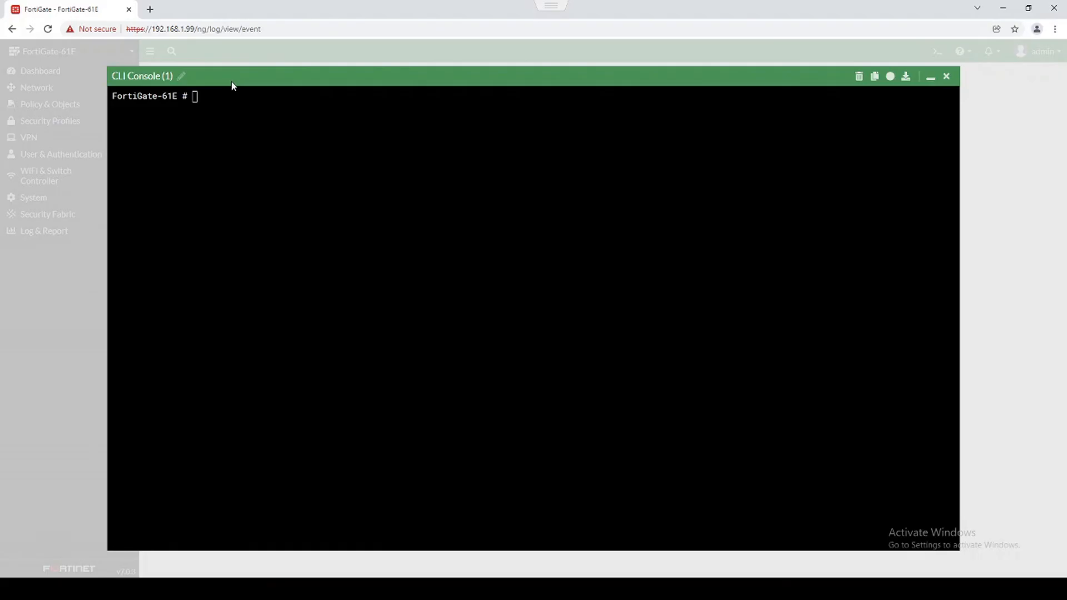
{"action": "left_click", "coordinate": [949, 78]}
Create a new Network > Packet Capture filter on wan1 with the host filter 4.2.2.2.
{"action": "left_click", "coordinate": [61, 88]}
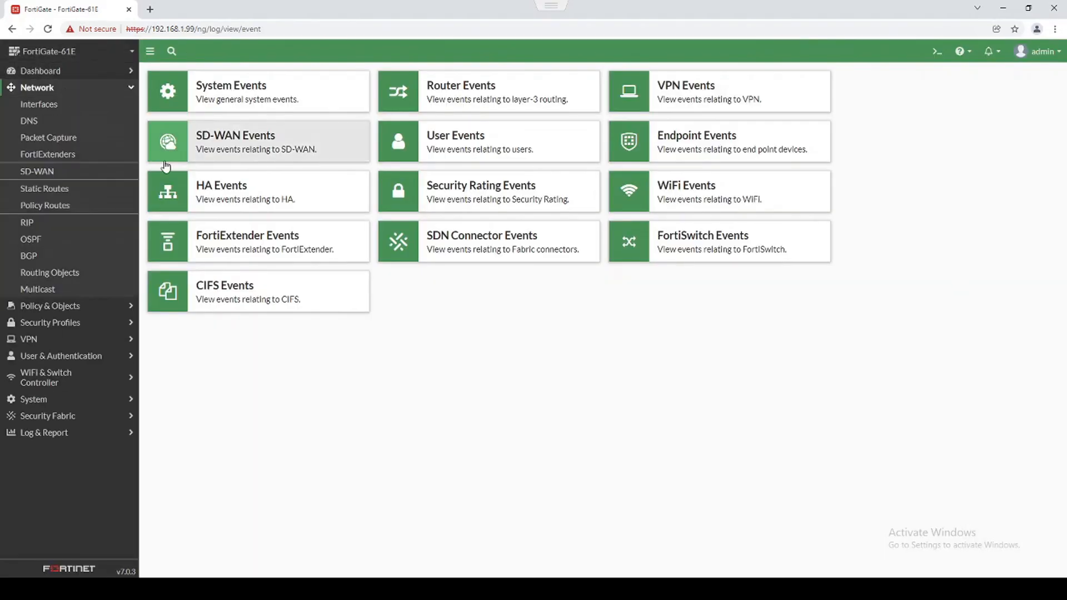
{"action": "left_click", "coordinate": [55, 139]}
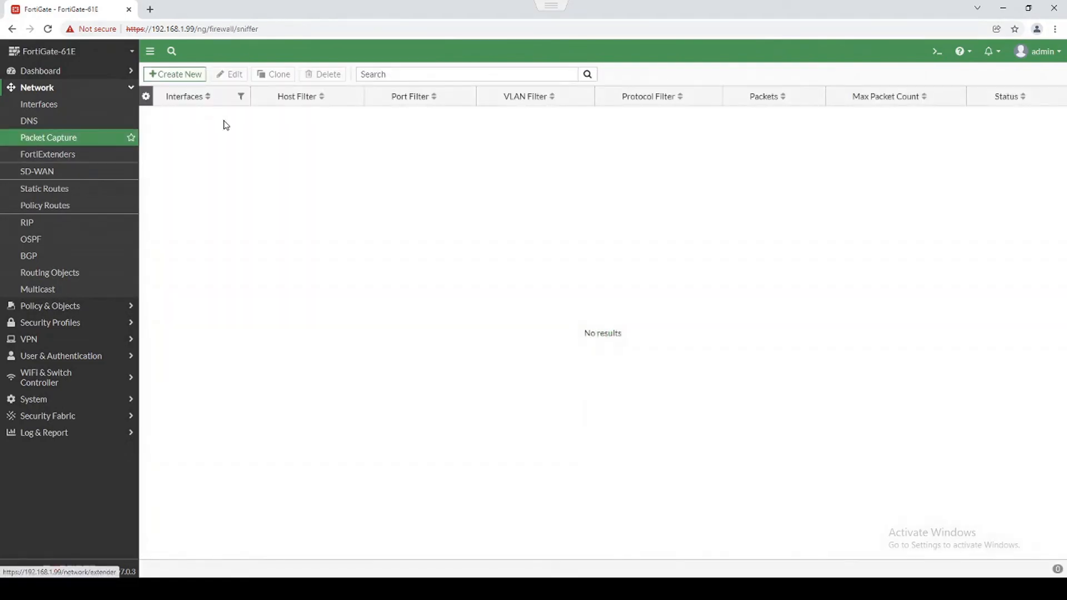
{"action": "left_click", "coordinate": [175, 73]}
{"action": "left_click", "coordinate": [300, 100]}
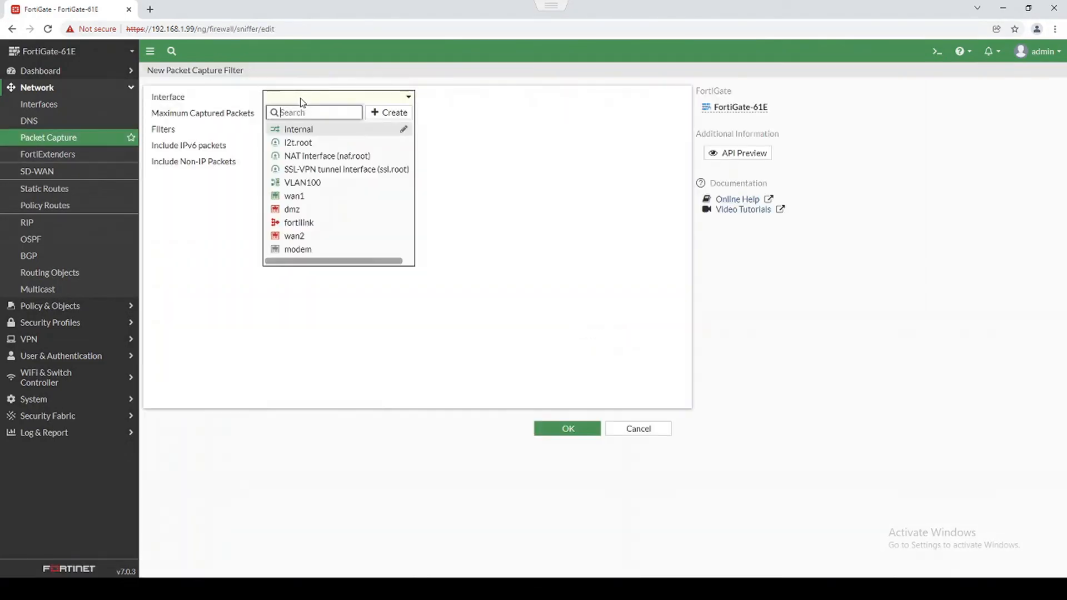
{"action": "left_click", "coordinate": [302, 196]}
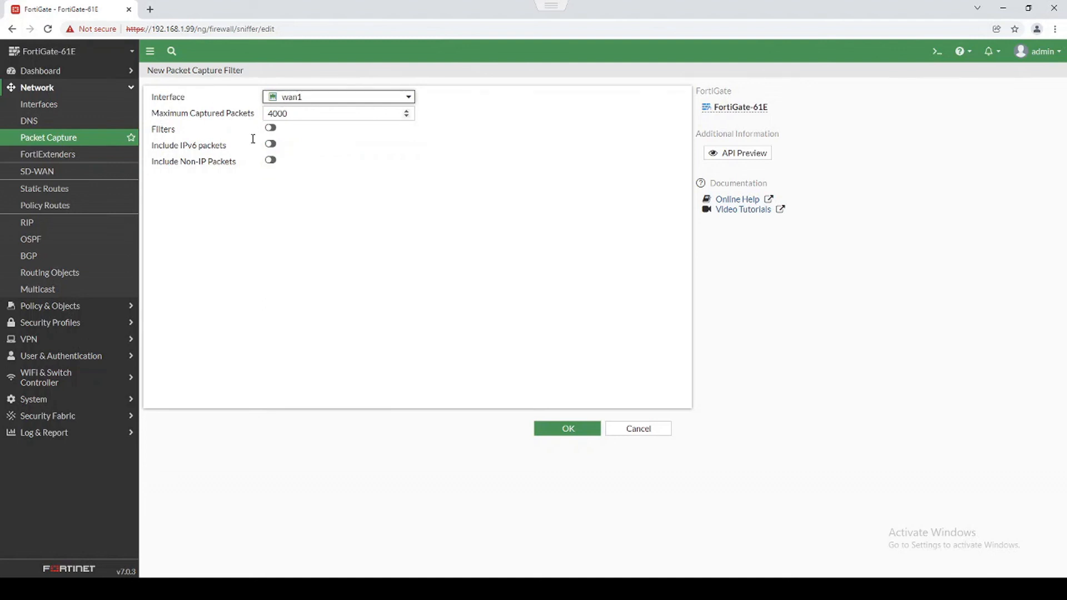
{"action": "left_click", "coordinate": [270, 127]}
{"action": "left_click", "coordinate": [317, 145]}
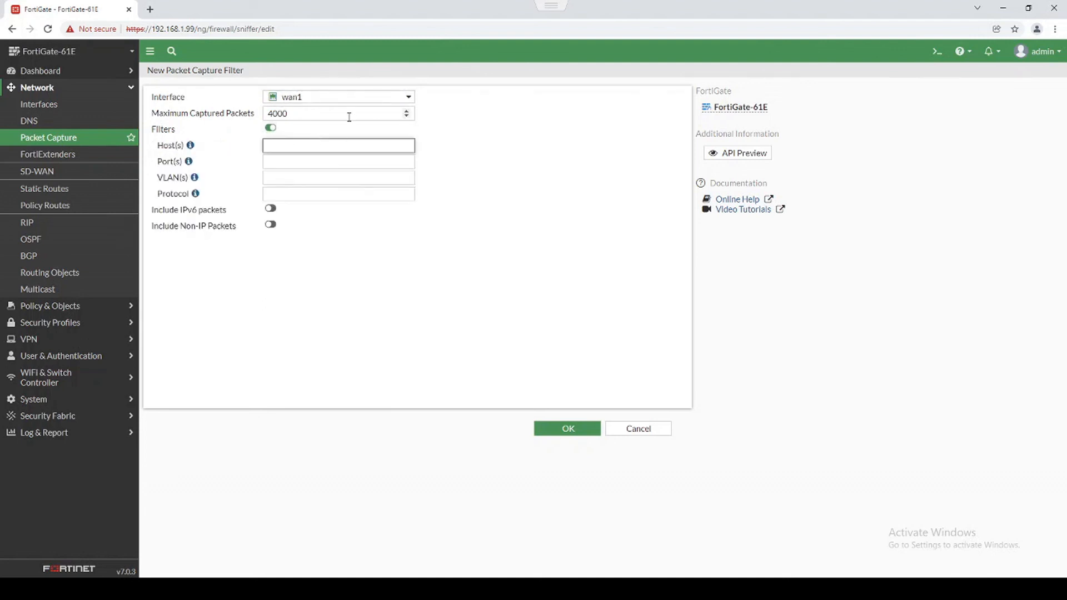
{"action": "type", "text": "4.2.2.2"}
{"action": "left_click", "coordinate": [565, 429]}
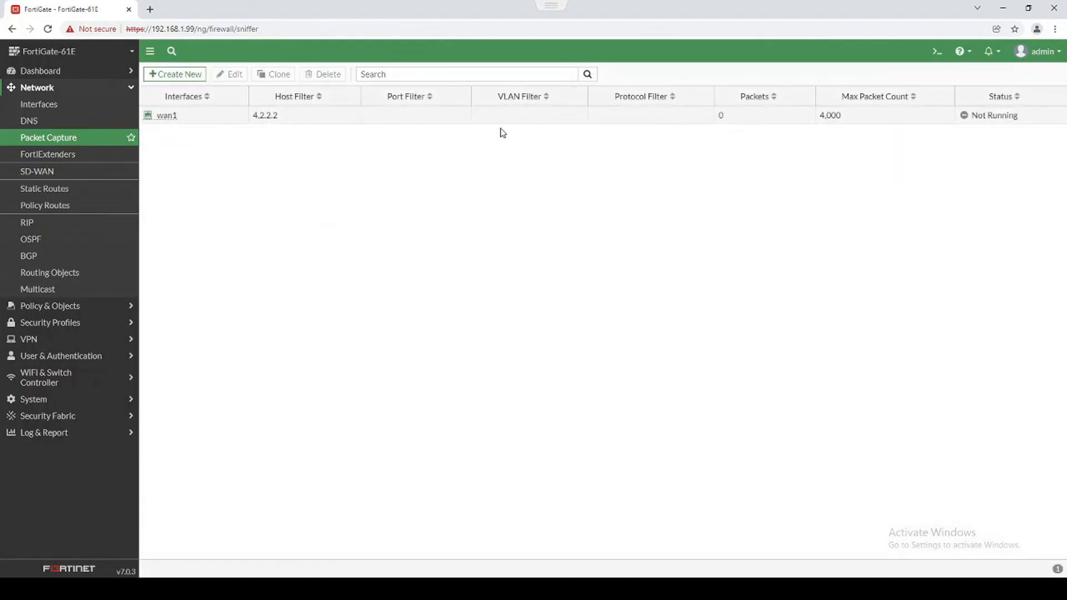
Start the wan1 packet capture for host 4.2.2.2.
{"action": "right_click", "coordinate": [495, 120]}
{"action": "left_click", "coordinate": [521, 176]}
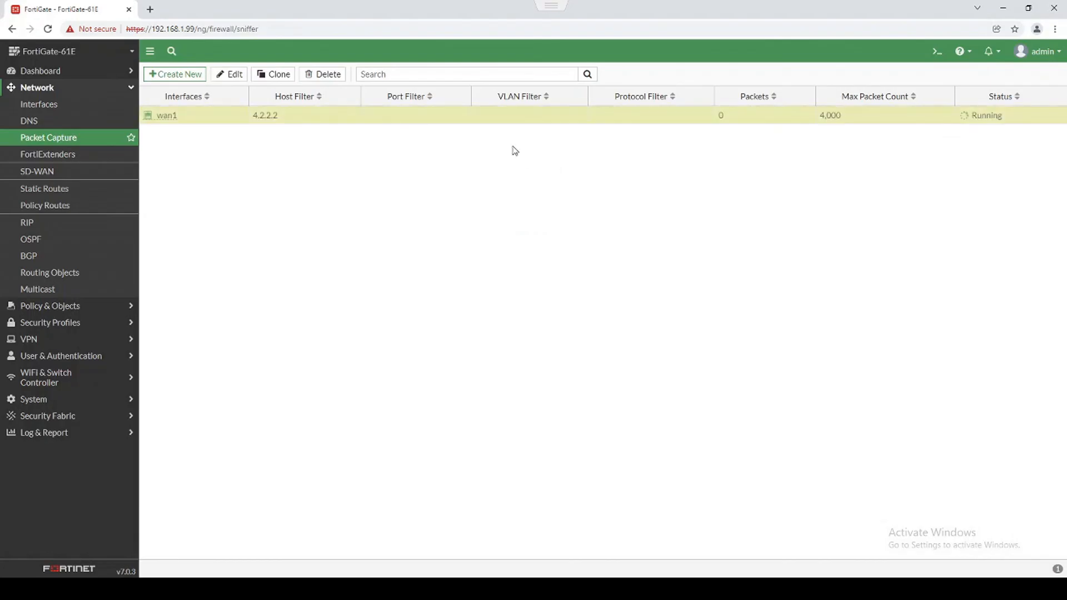
{"action": "double_click", "coordinate": [255, 117]}
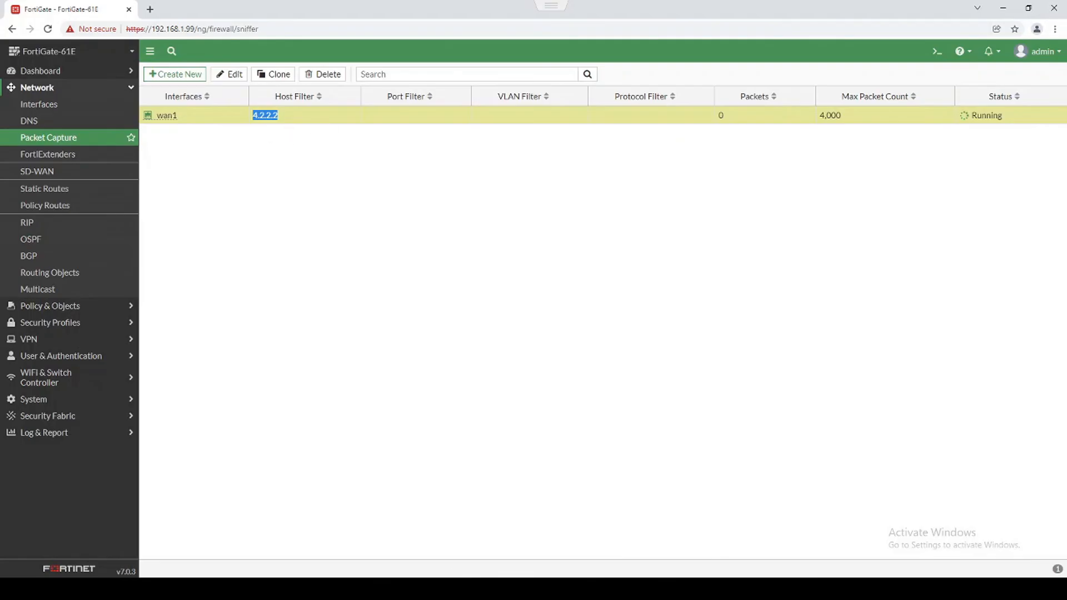
Rerun the ping to 4.2.2.2, confirm 2 packets captured, and download the capture file.
{"action": "left_click", "coordinate": [460, 589]}
{"action": "key", "text": "Up"}
{"action": "key", "text": "Return"}
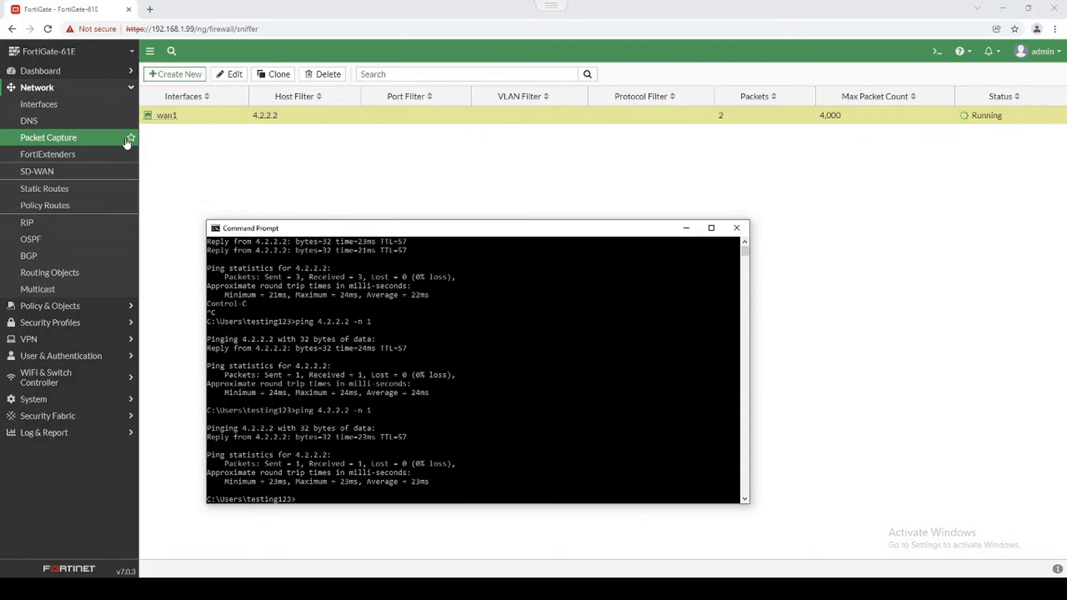
{"action": "left_click", "coordinate": [236, 170]}
{"action": "double_click", "coordinate": [720, 115]}
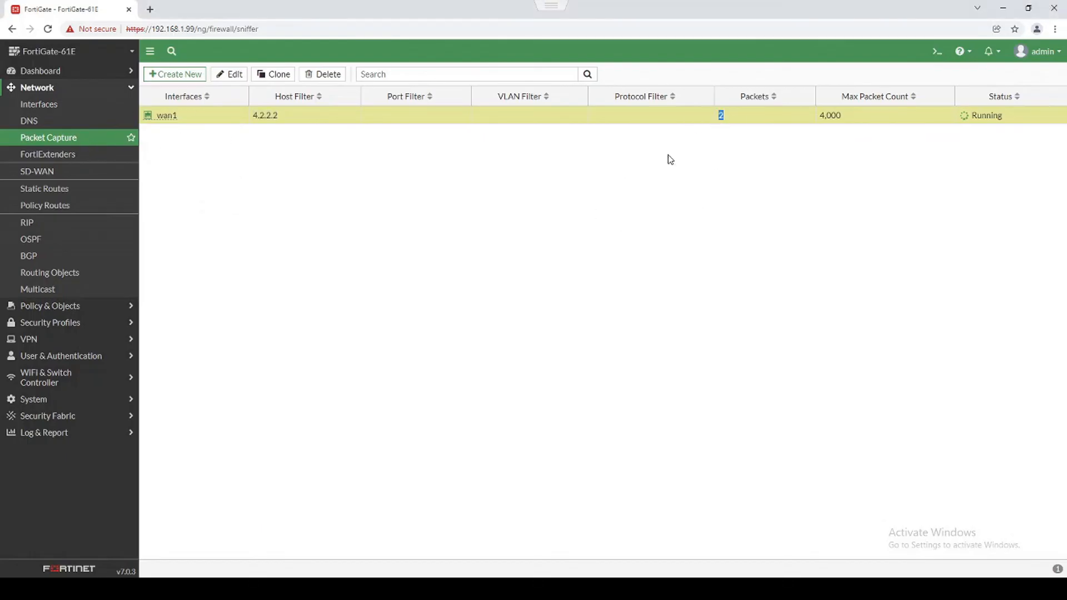
{"action": "right_click", "coordinate": [371, 117]}
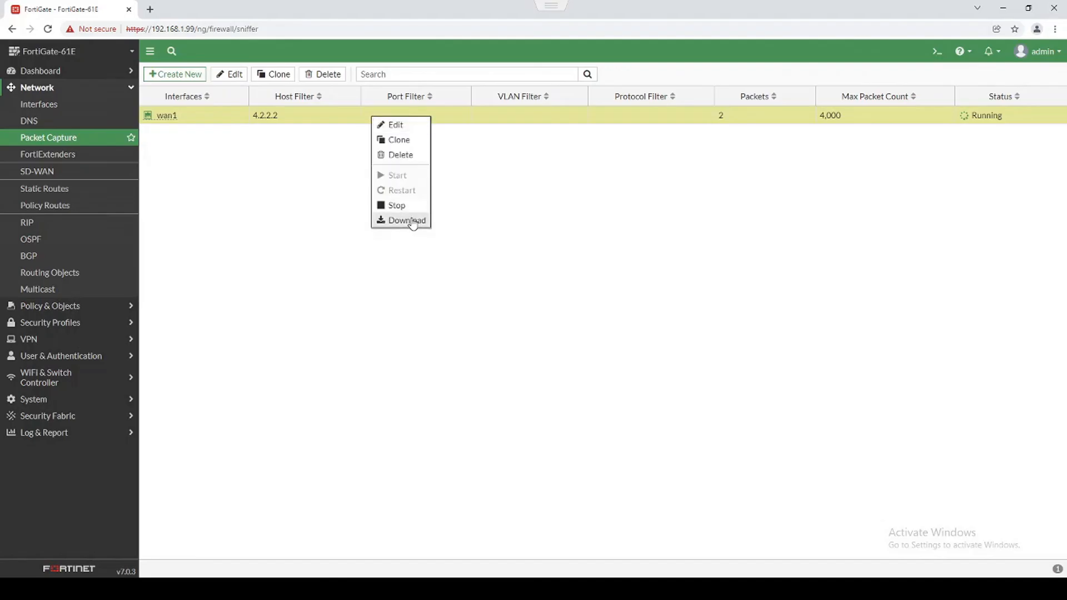
{"action": "left_click", "coordinate": [406, 220]}
Open wan1.root.1.pcap in Wireshark, examine packet 1's Ethernet II destination, then close Wireshark.
{"action": "left_click", "coordinate": [67, 563]}
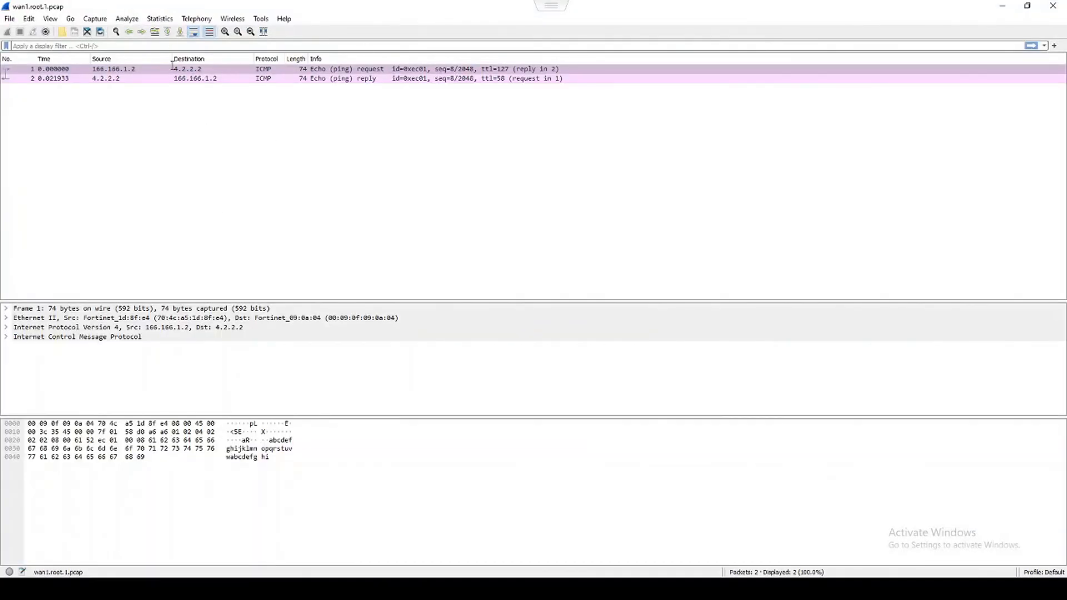
{"action": "left_click", "coordinate": [143, 71]}
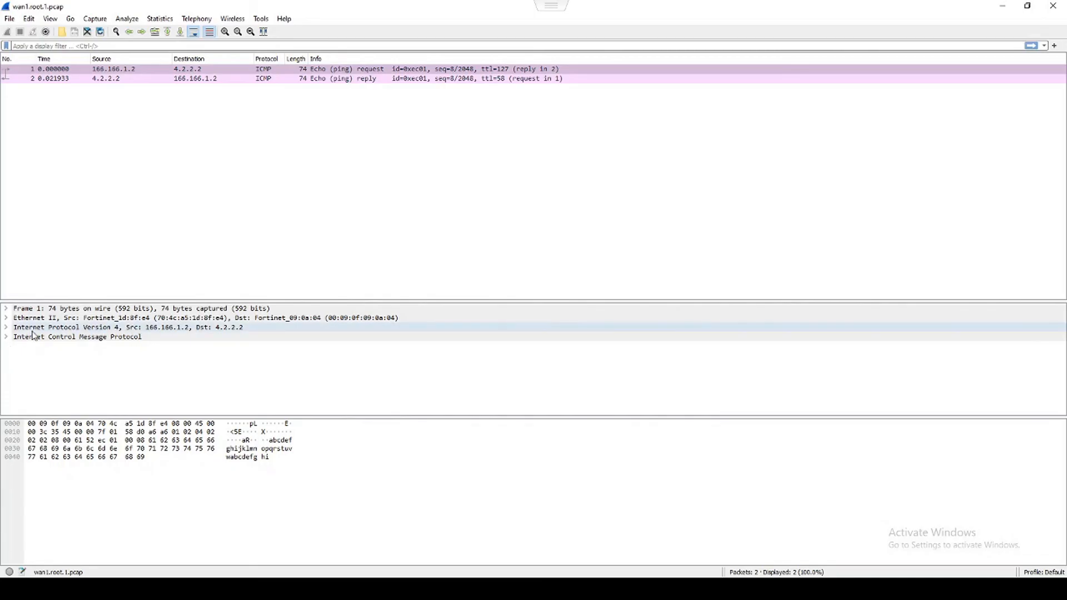
{"action": "left_click", "coordinate": [6, 318]}
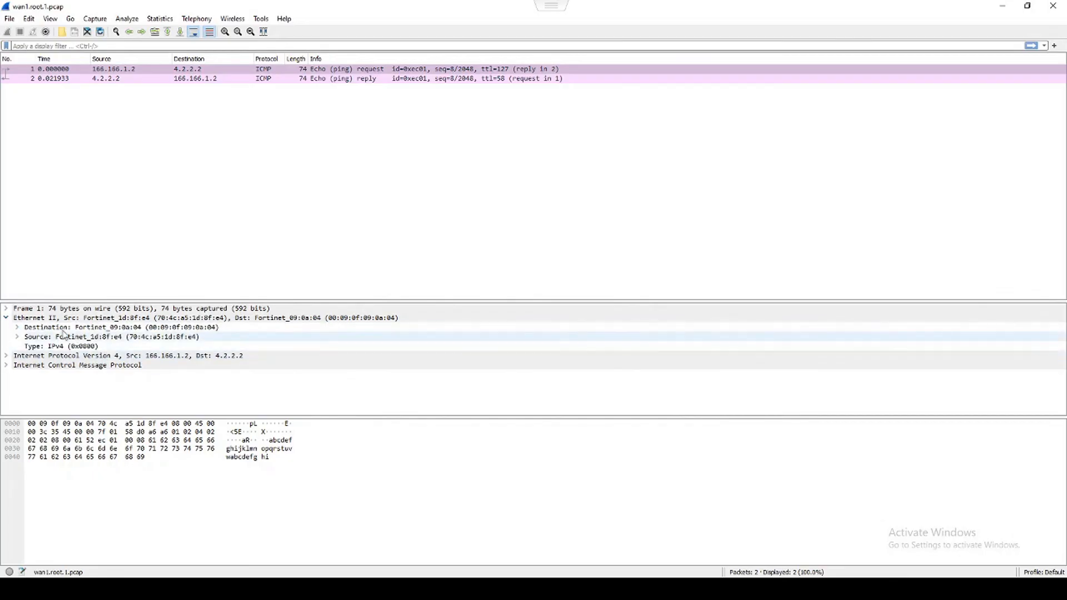
{"action": "left_click", "coordinate": [17, 327]}
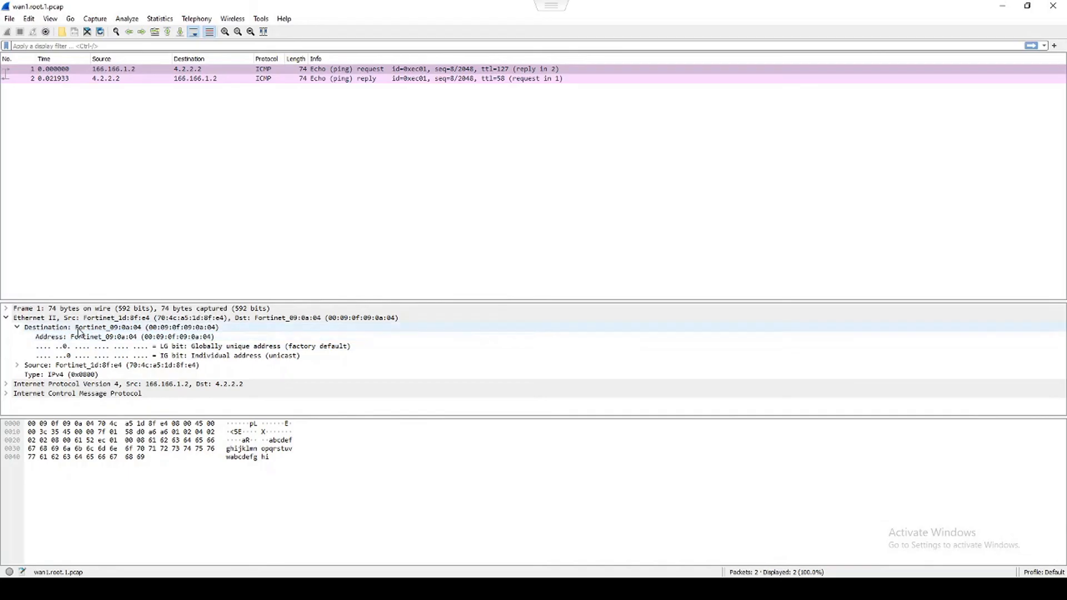
{"action": "left_click", "coordinate": [175, 331]}
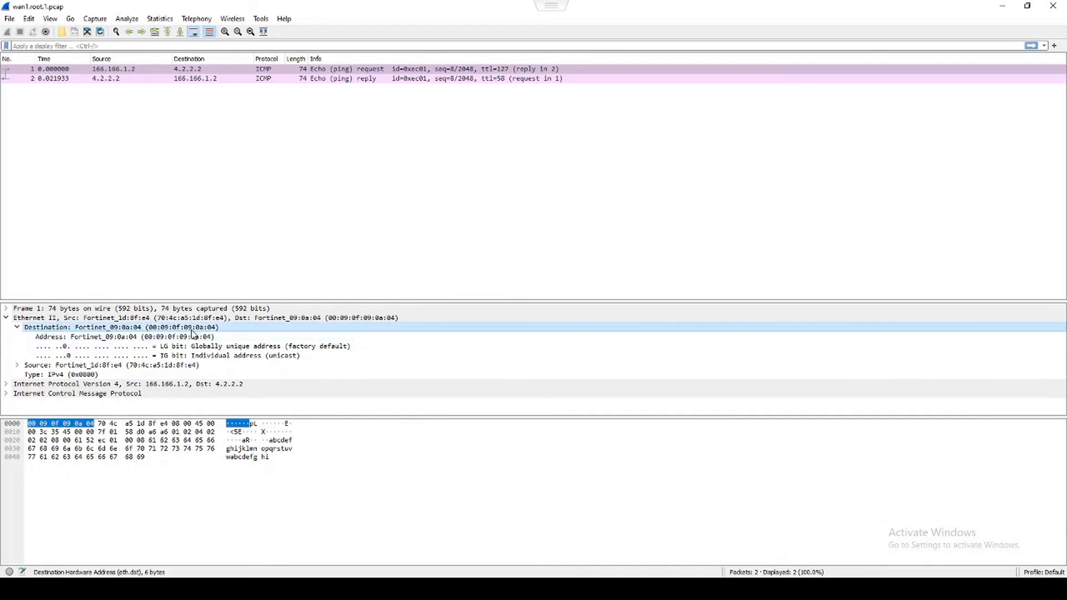
{"action": "left_click", "coordinate": [1053, 6]}
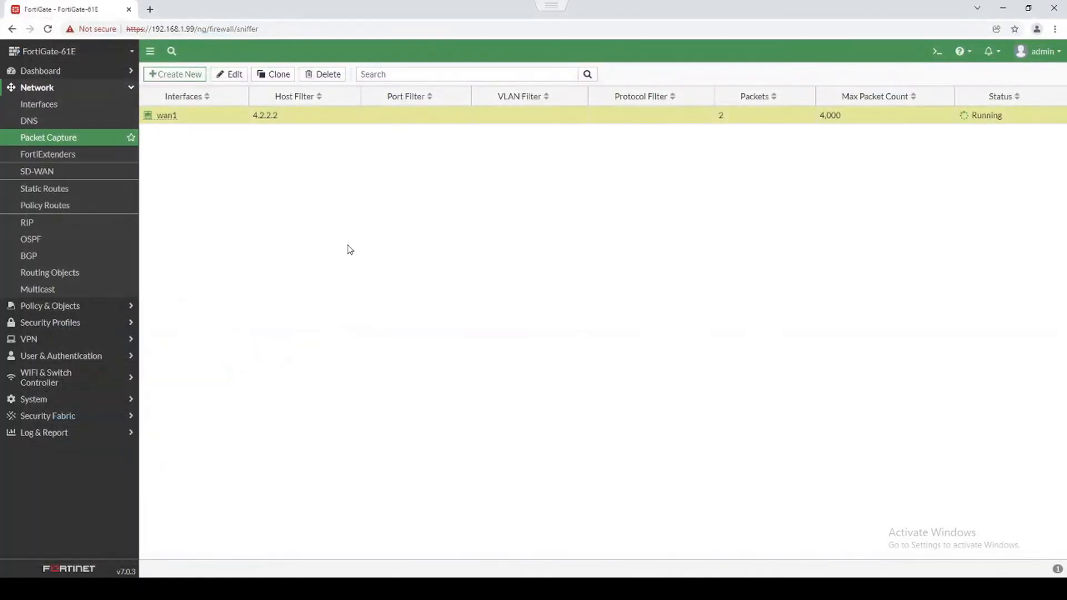